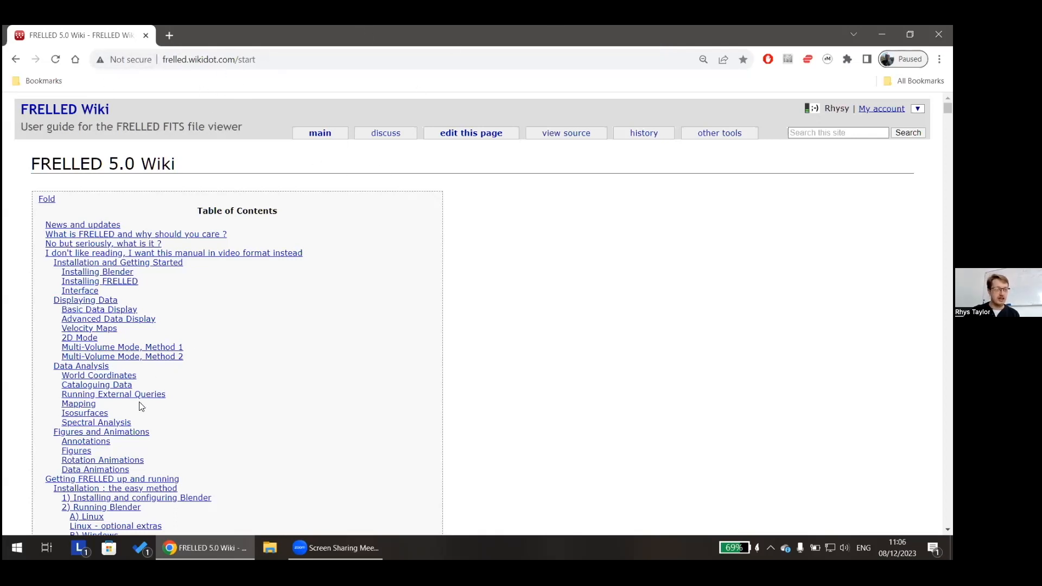
Open the wiki section on installing and configuring Blender and examine the Linux and Windows setup commands
left_click(148, 490)
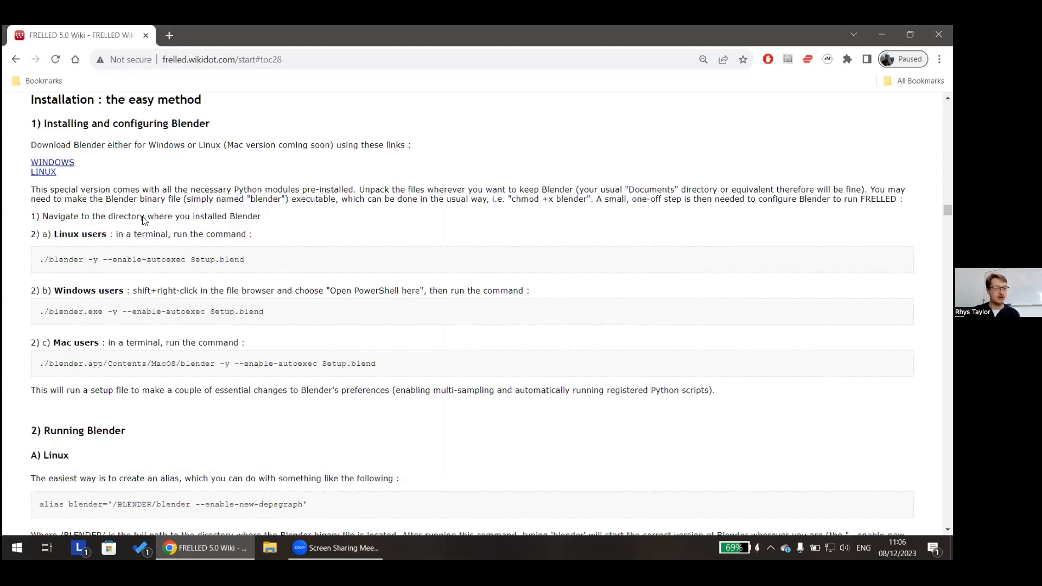
left_click_drag(41, 260, 147, 260)
left_click_drag(33, 320, 276, 318)
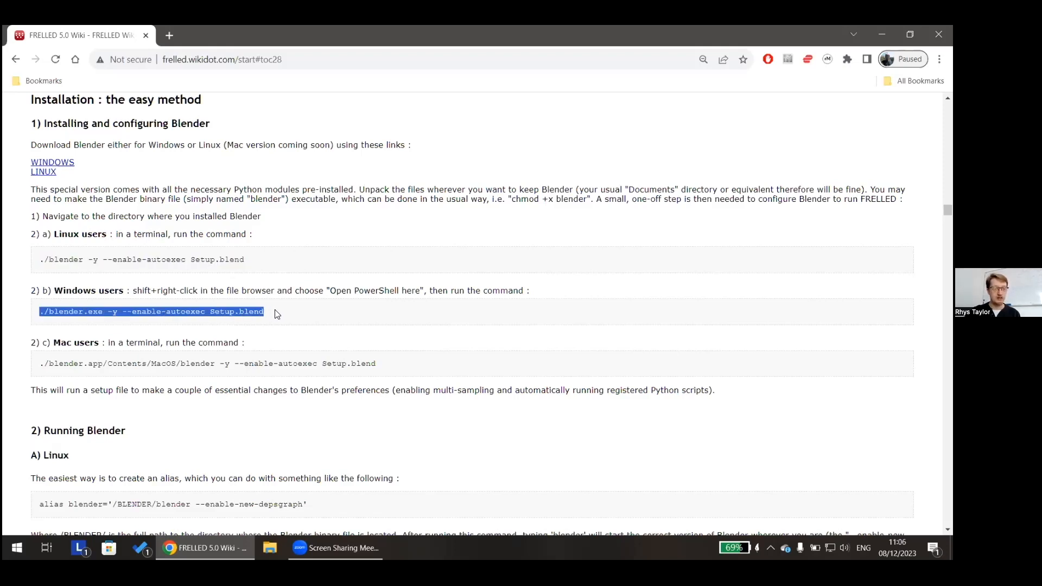
left_click(278, 320)
Examine the Running Blender section, including the Linux alias command and the launch switches for the Windows shortcut target
scroll(278, 321, "down", 5)
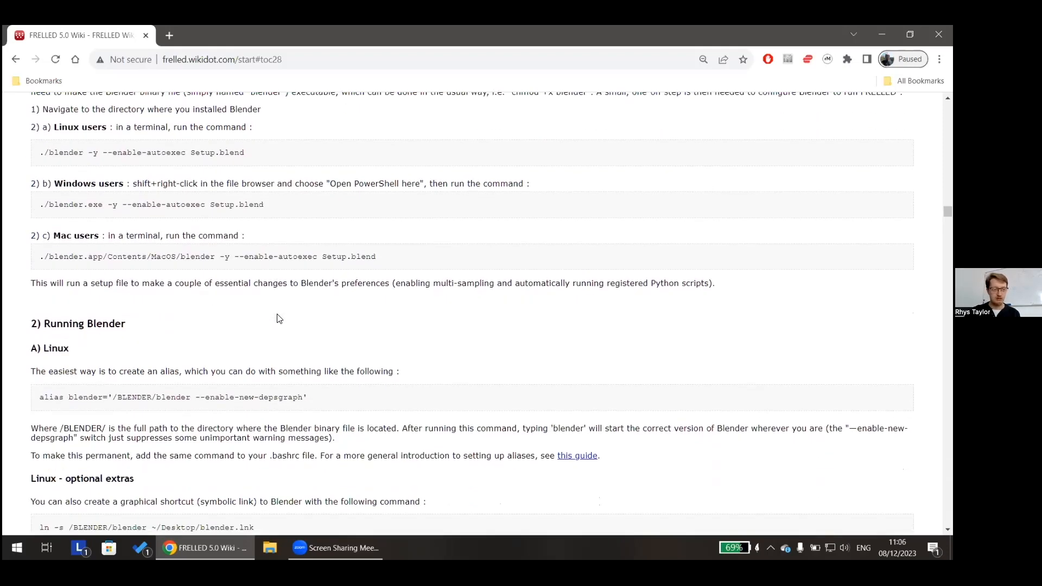
scroll(64, 265, "down", 1)
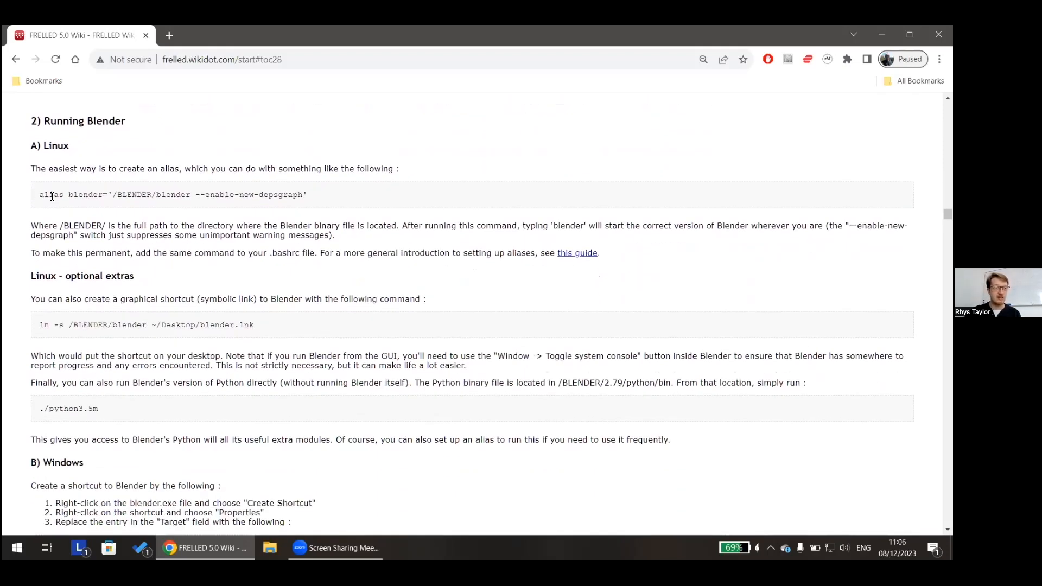
left_click_drag(41, 197, 308, 195)
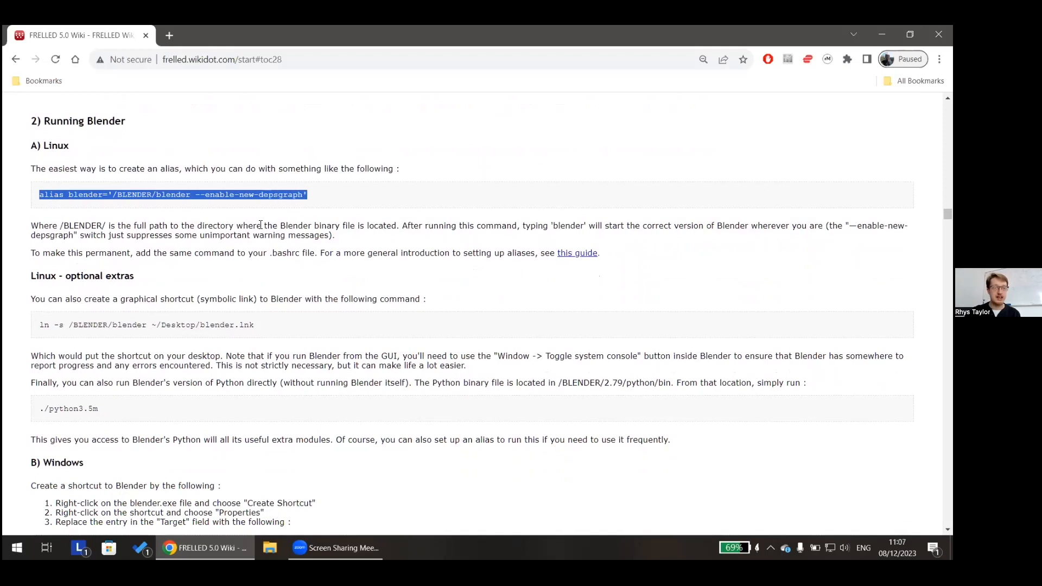
left_click(64, 368)
scroll(64, 368, "down", 1)
scroll(64, 367, "down", 4)
left_click_drag(43, 300, 373, 309)
left_click(181, 303)
left_click_drag(161, 303, 363, 299)
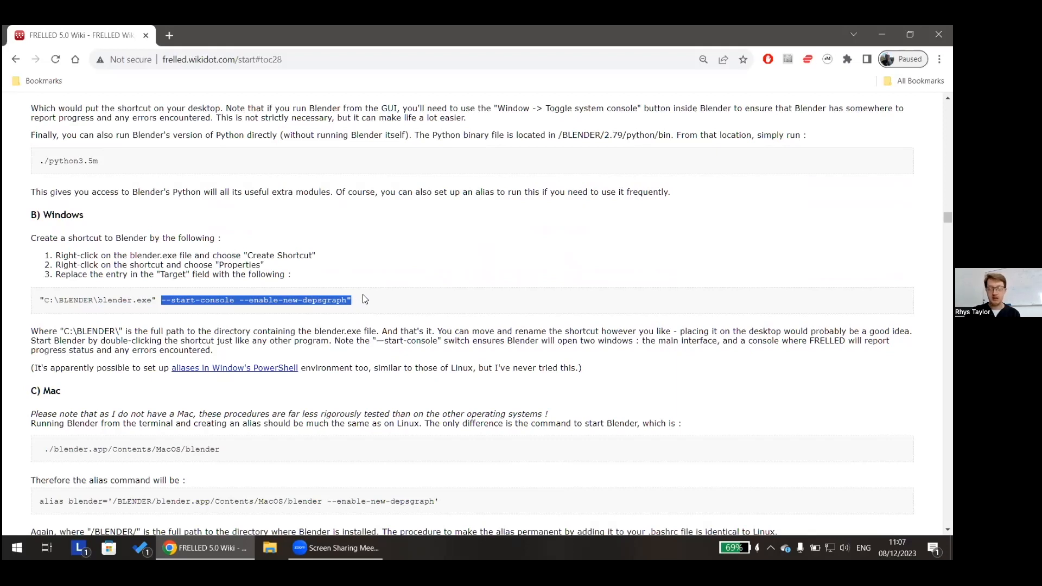
left_click(403, 276)
Examine the instructions for installing and running FRELLED
scroll(396, 281, "down", 6)
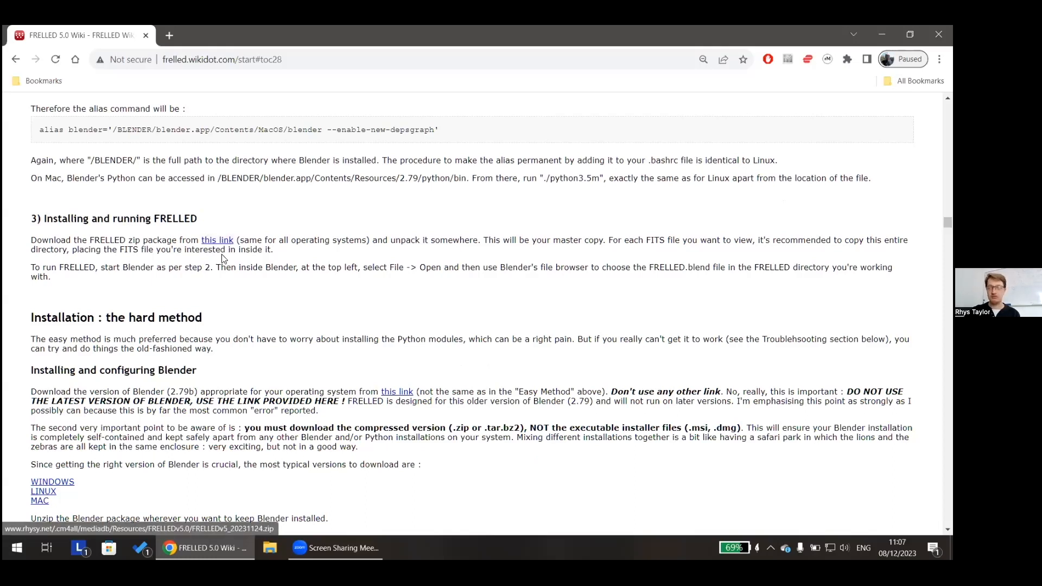
scroll(225, 262, "down", 1)
scroll(228, 264, "up", 2)
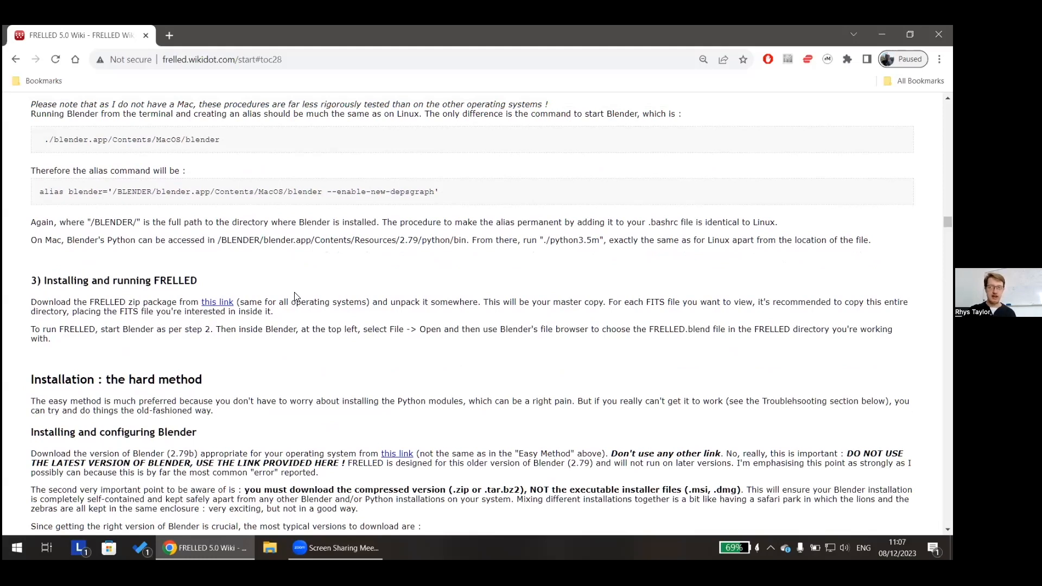
Search the wiki page for "json" and examine the known problem about crashes when importing matplotlib or scikit-image
key("ctrl+f")
type("json")
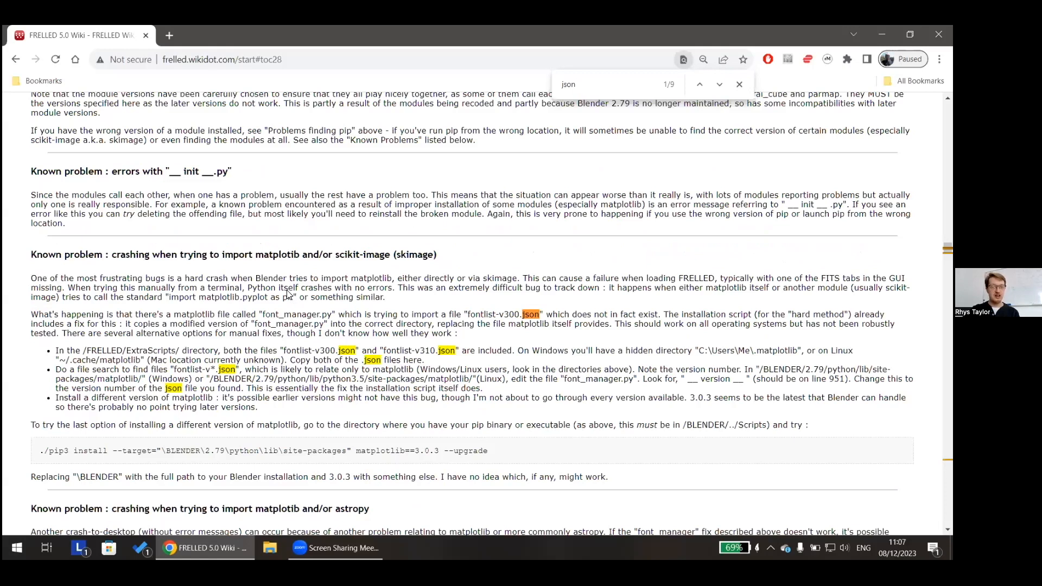
scroll(298, 291, "down", 1)
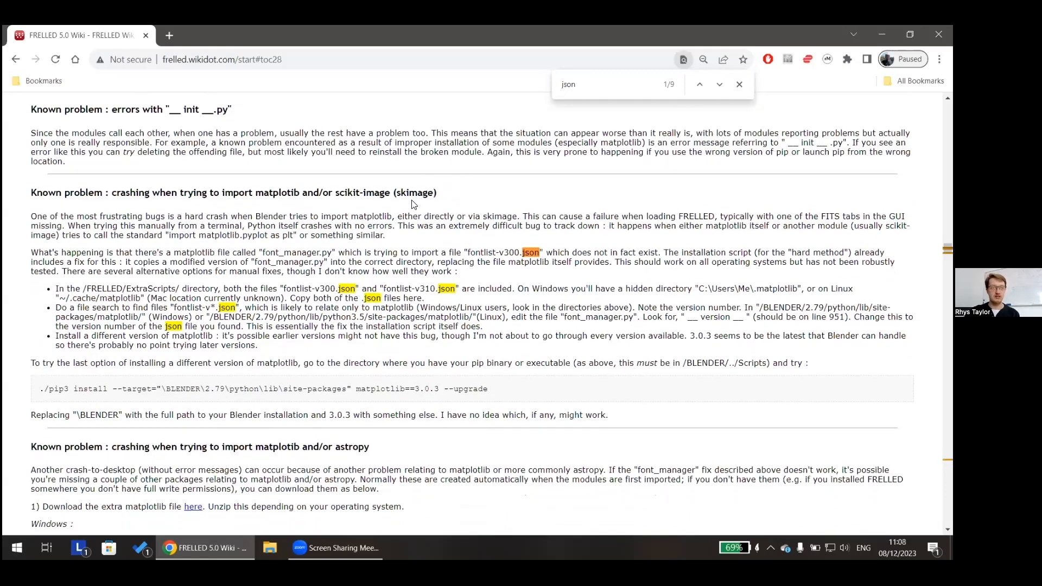
scroll(412, 204, "down", 1)
scroll(409, 210, "up", 1)
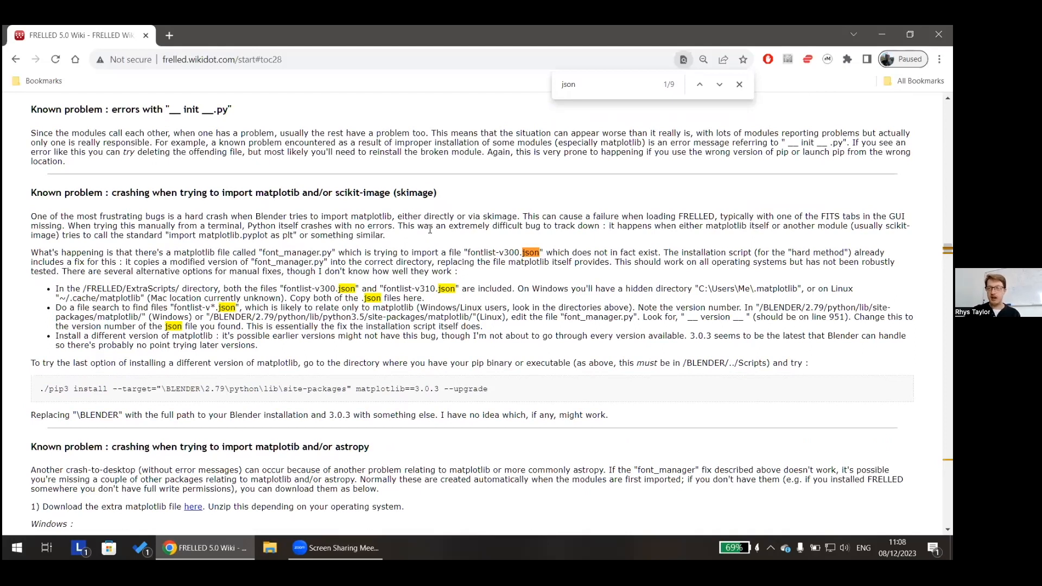
left_click_drag(55, 288, 461, 302)
left_click(65, 179)
left_click_drag(29, 195, 449, 195)
left_click(450, 200)
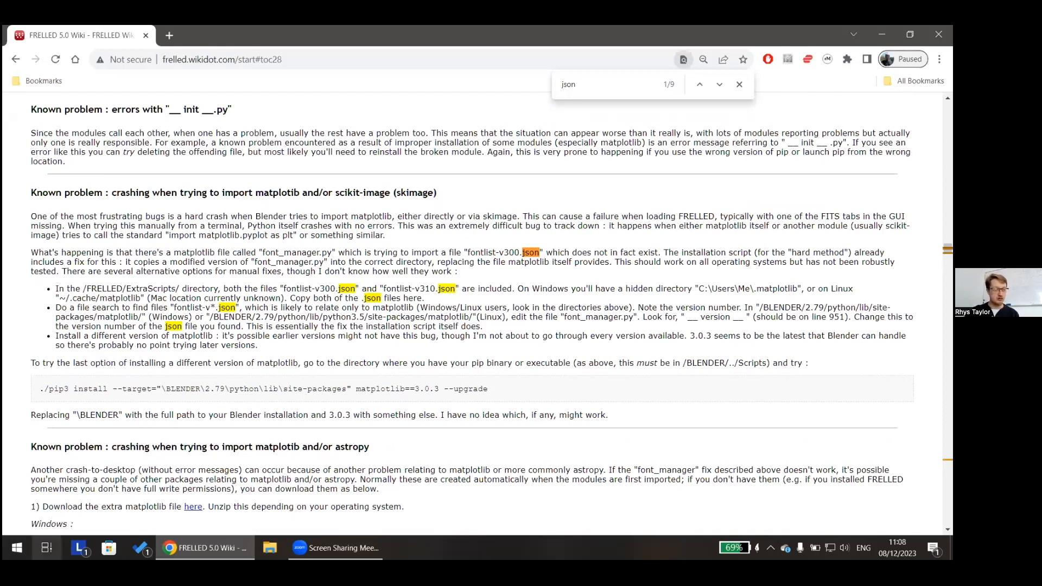
Switch to Blender on the Work desktop and examine the M33 data cube from several angles in perspective and orthographic projection
left_click(46, 547)
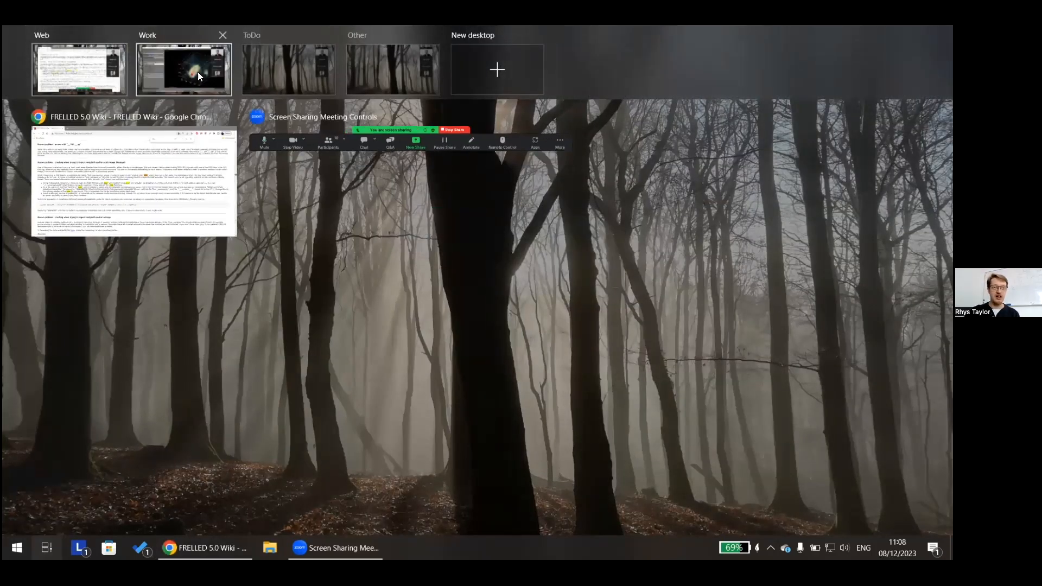
left_click(198, 72)
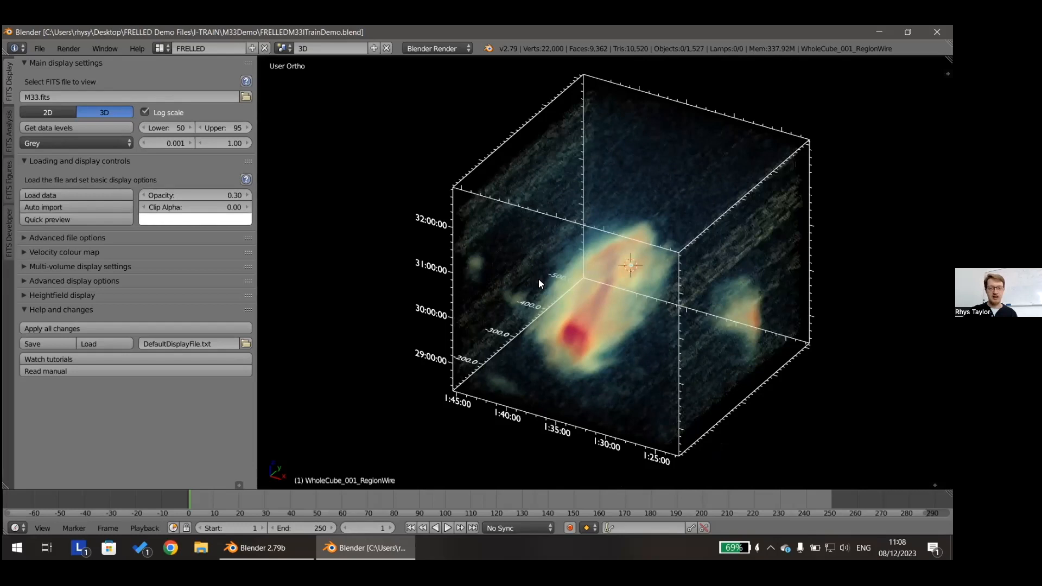
middle_click_drag(551, 296, 571, 316)
key("KP_5")
middle_click_drag(669, 335, 521, 234)
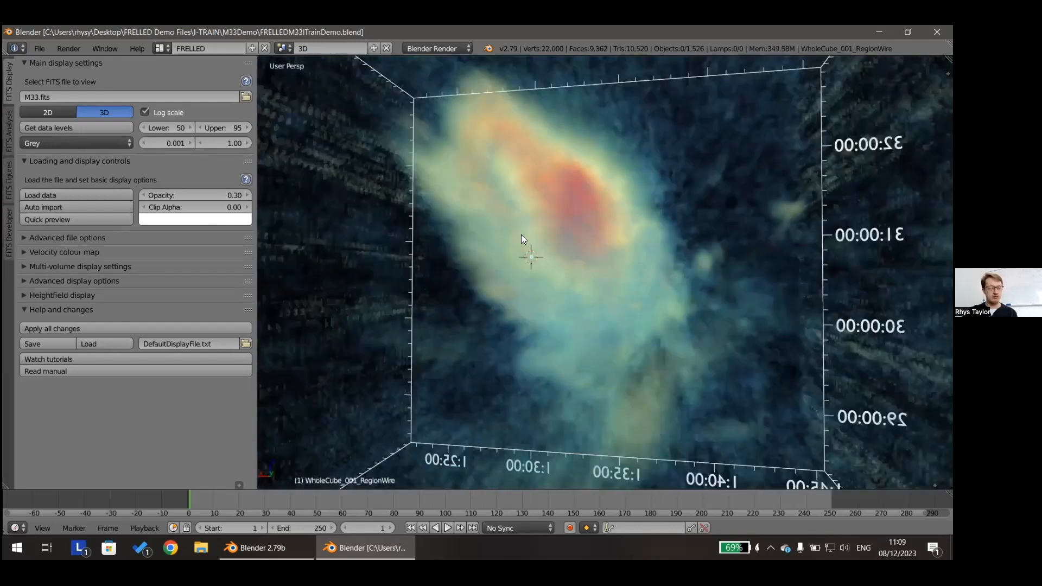
scroll(594, 185, "down", 1)
scroll(630, 263, "up", 6)
middle_click_drag(574, 193, 666, 314, "shift")
scroll(587, 290, "down", 6)
scroll(533, 267, "down", 3)
key("KP_5")
Switch the M33 data to 2D display and play through its slices in the front view
left_click(33, 112)
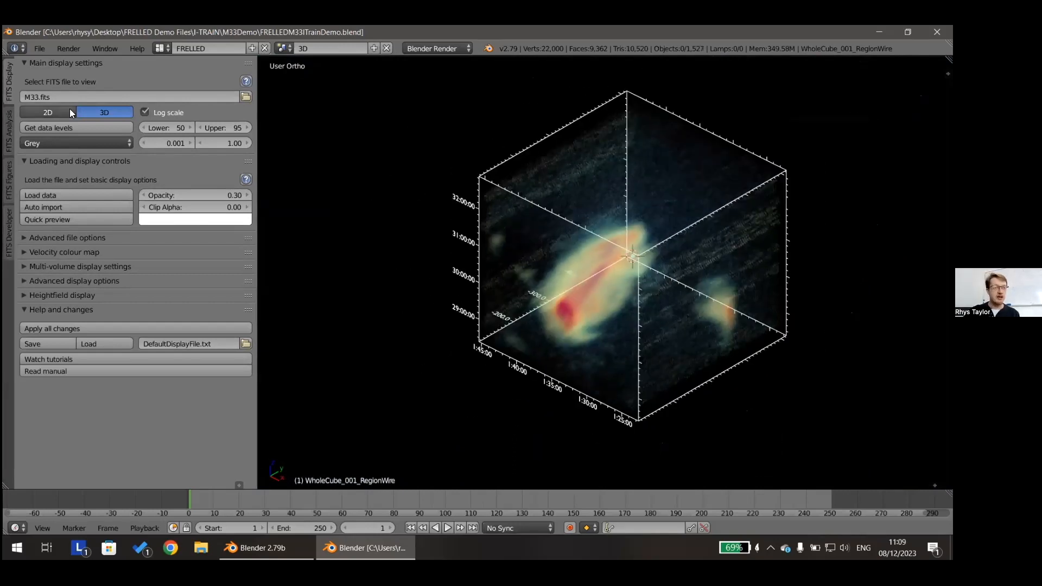
scroll(624, 300, "up", 3)
middle_click_drag(624, 299, 667, 267)
key("KP_1")
key("alt+a")
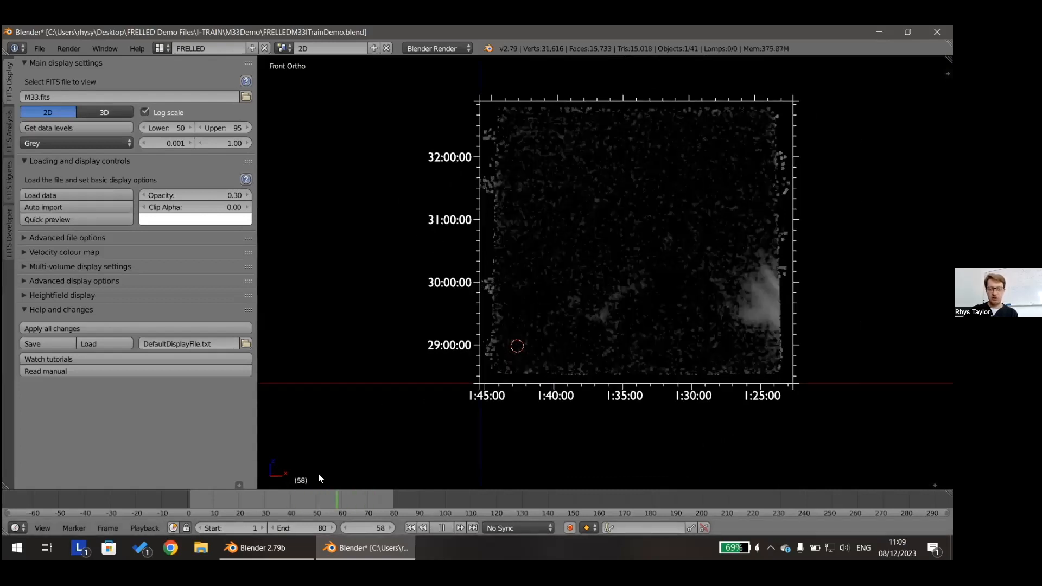
key("alt+a")
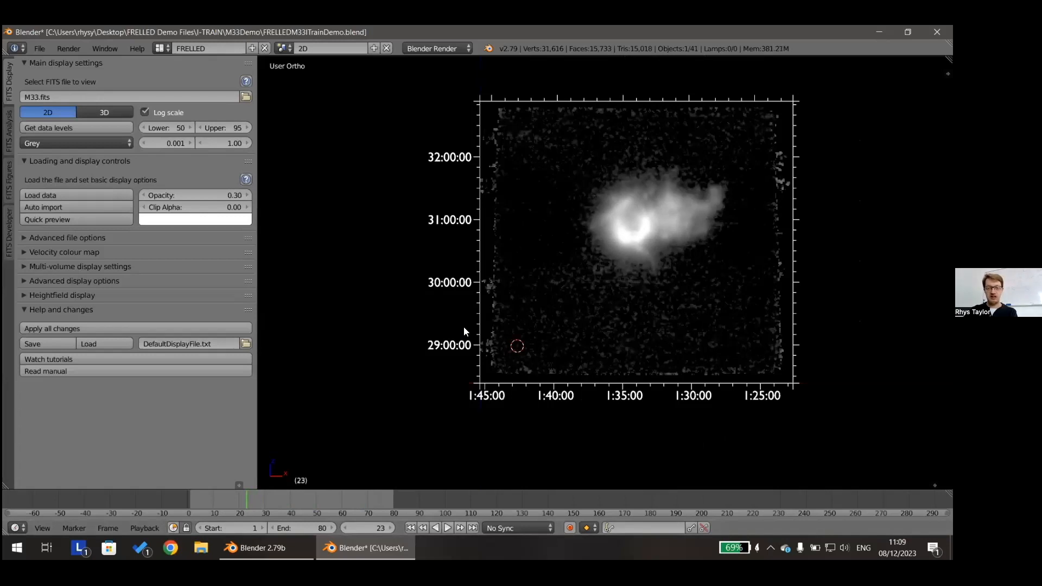
Play through the 2D data slices in the top view and in the right view
key("KP_7")
key("alt+a")
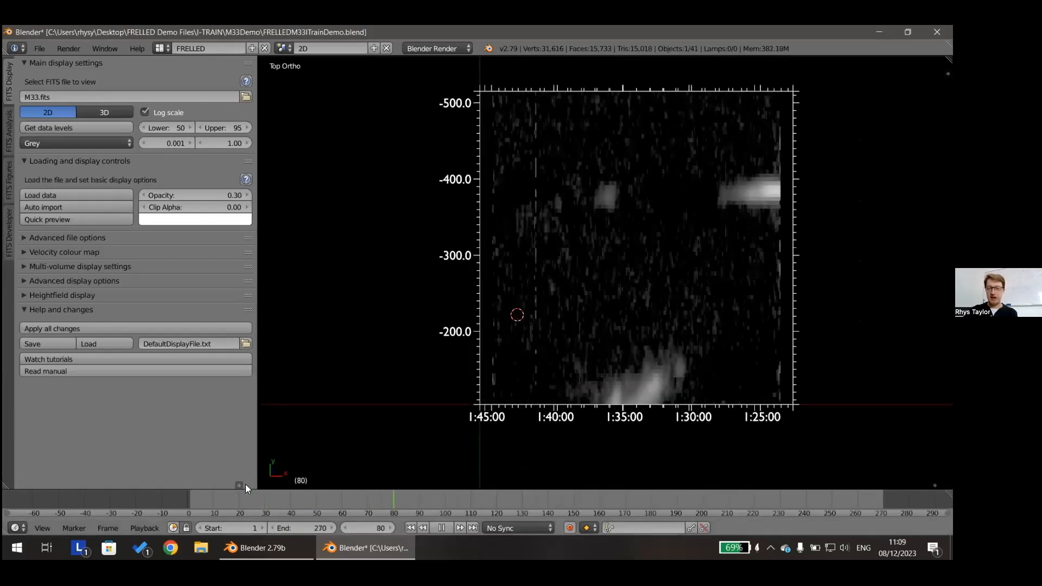
key("alt+a")
middle_click_drag(676, 315, 651, 326)
key("KP_3")
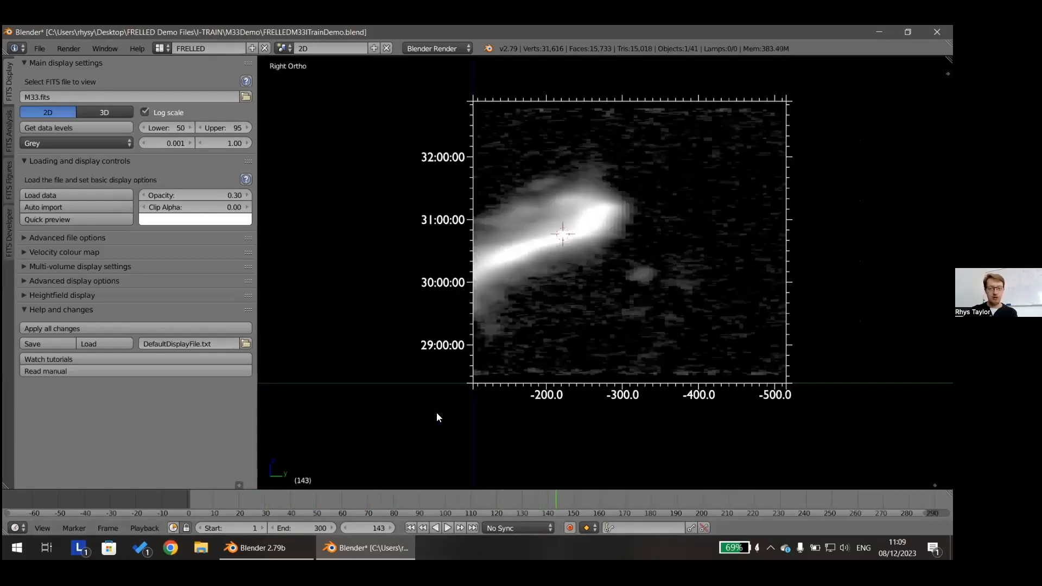
key("alt+a")
key("alt+a")
Generate the textured, linearly scaled heightfield of the current 2D slice, view it at an angle, and disable it
left_click(25, 278)
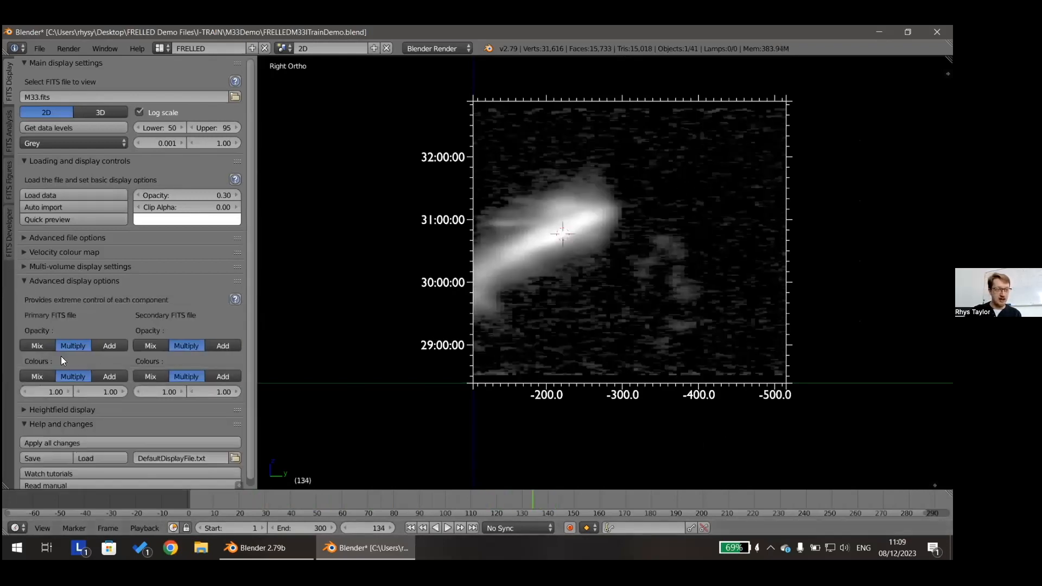
left_click(24, 402)
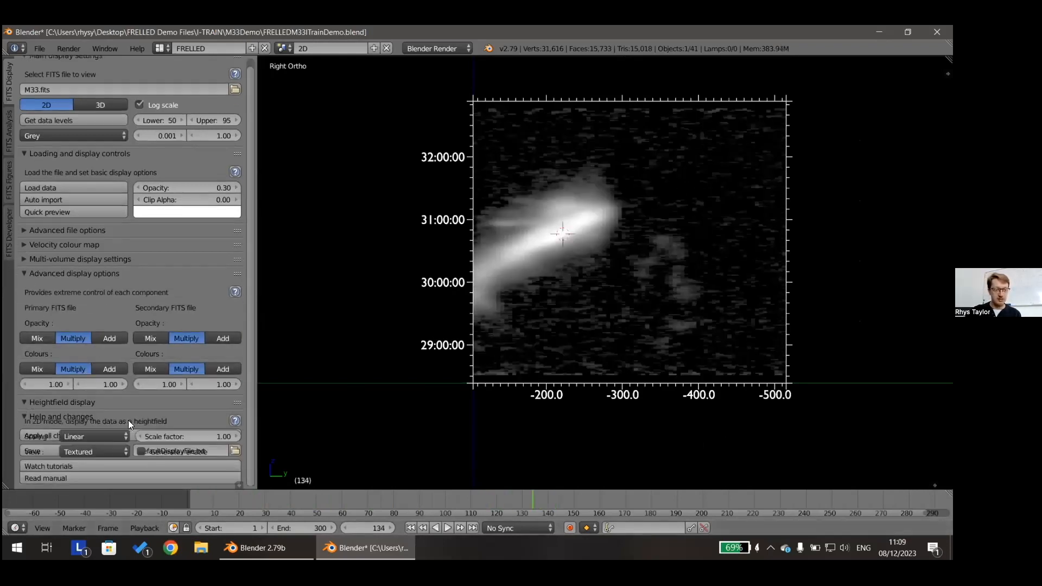
left_click(141, 451)
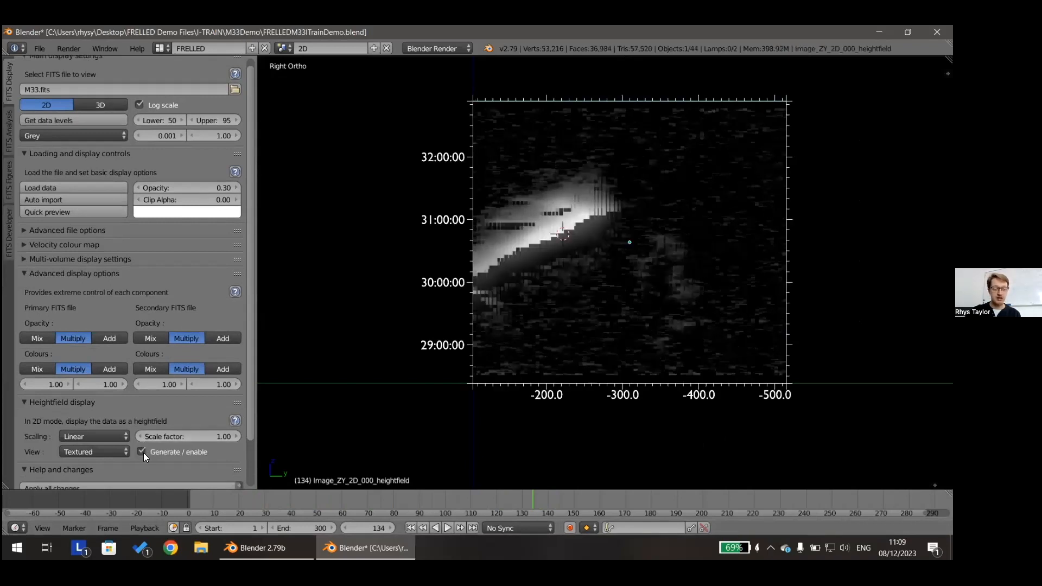
mouse_move(427, 253)
middle_mouse_down()
mouse_move(447, 277)
mouse_move(413, 262)
mouse_move(413, 246)
mouse_move(429, 255)
middle_mouse_up()
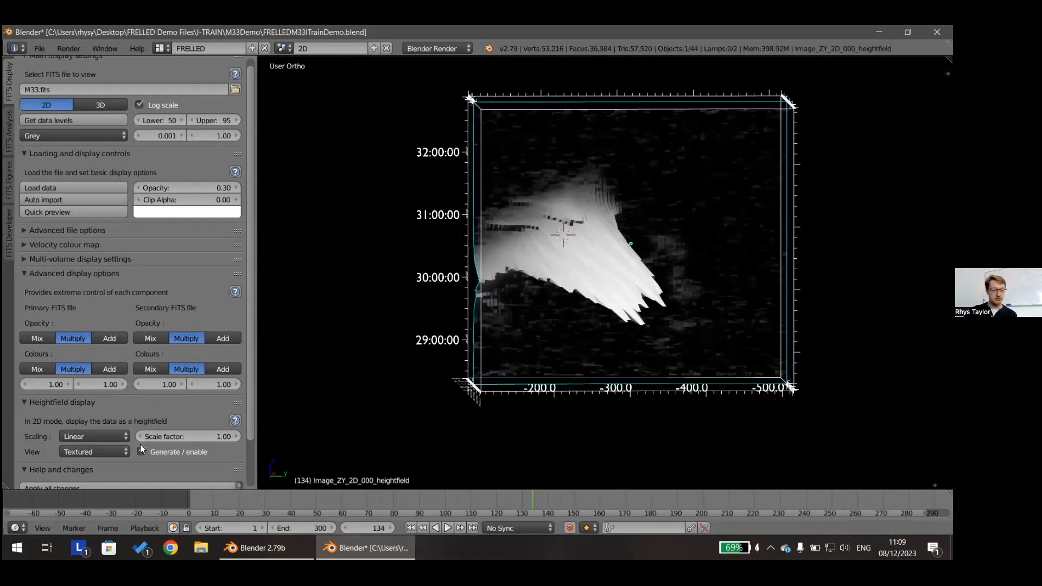
left_click(140, 450)
scroll(123, 264, "up", 1)
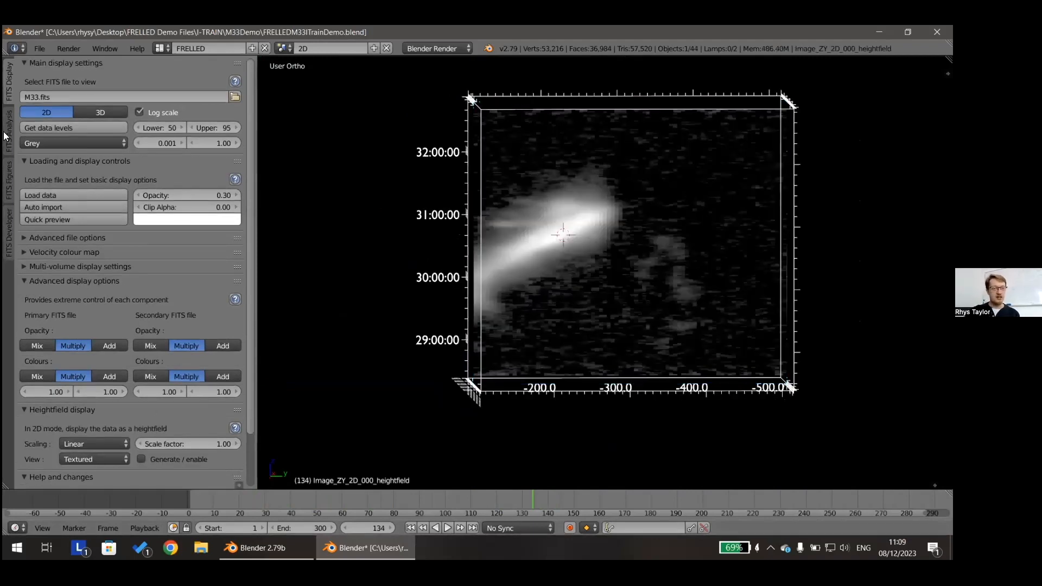
Return the M33 data to 3D display and collapse the advanced display options
left_click(100, 112)
middle_click_drag(644, 239, 548, 245)
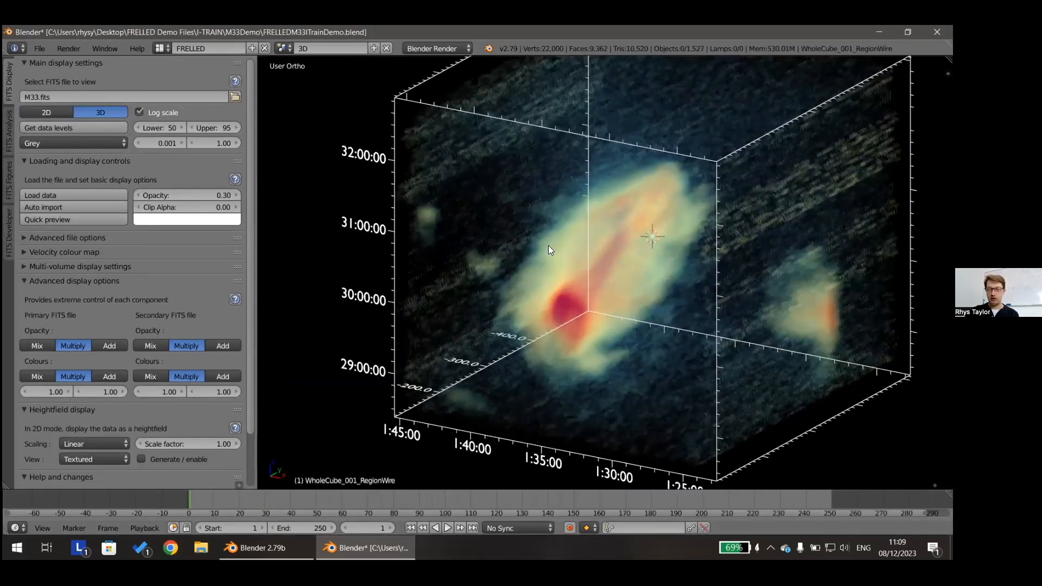
left_click(26, 280)
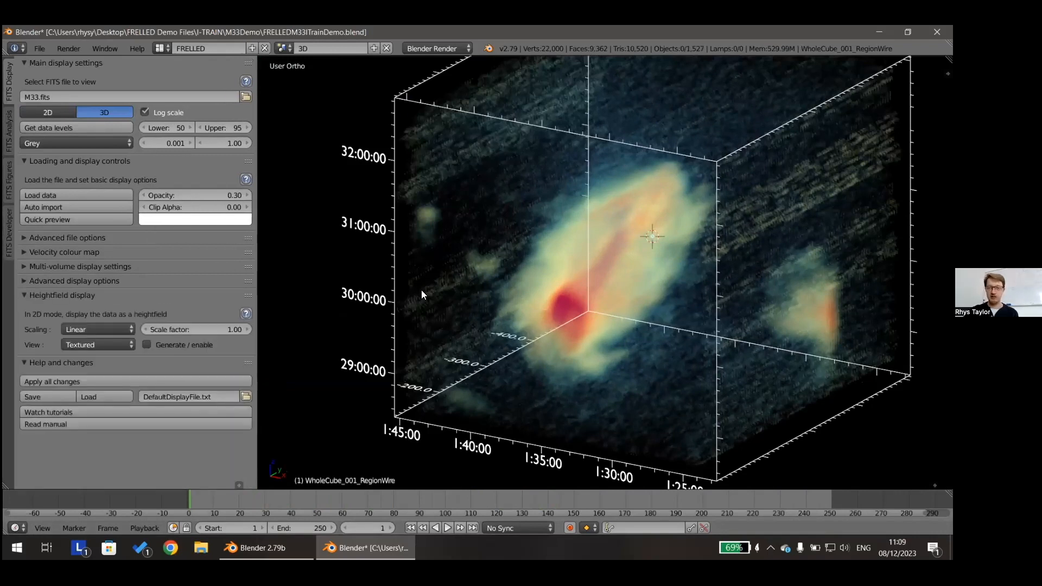
scroll(579, 263, "down", 1)
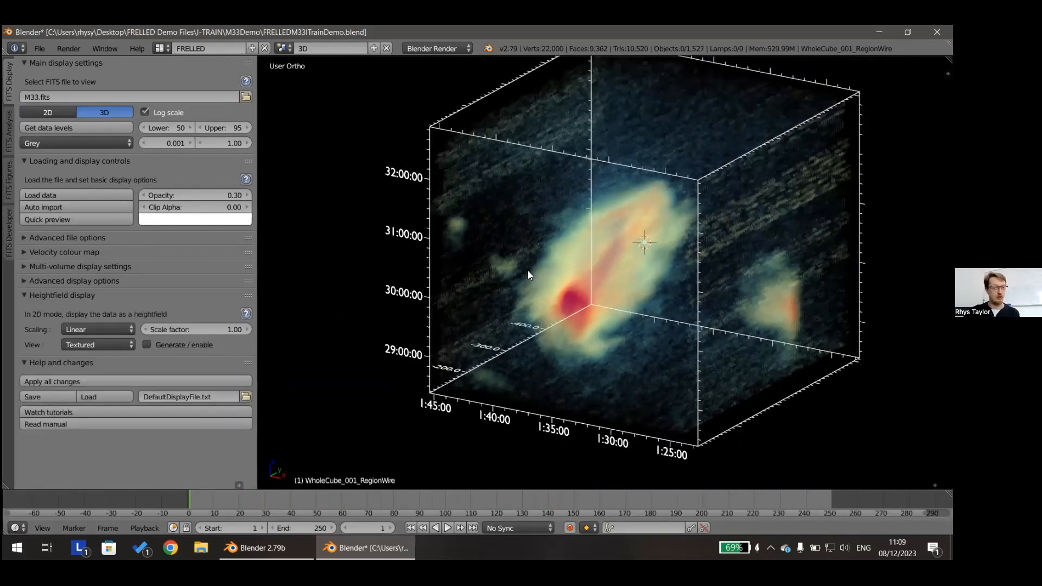
Display the isosurfaces of the WholeCube region using the FITS analysis region mapping tools
left_click(8, 153)
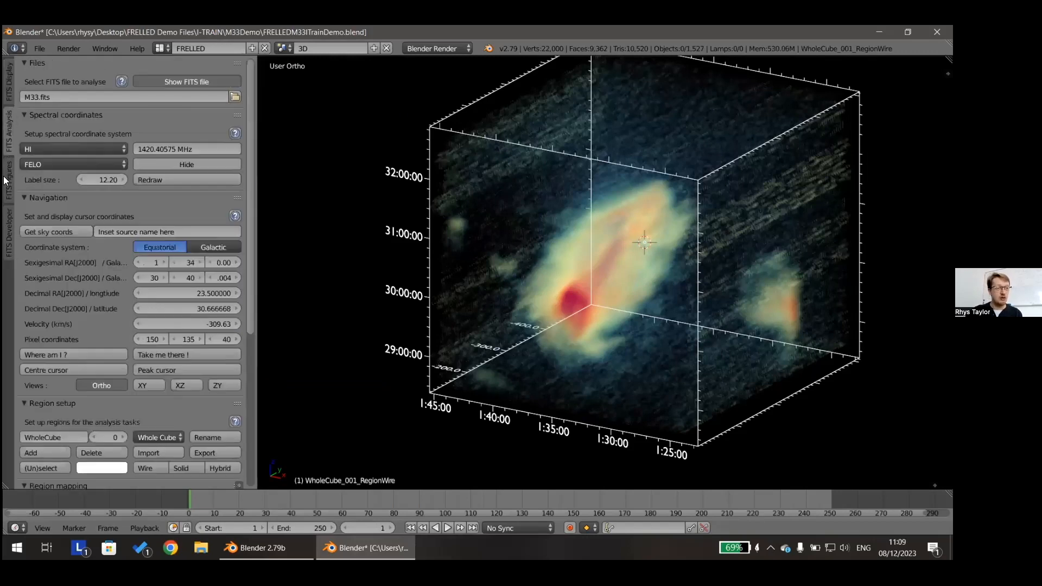
left_click(6, 180)
left_click(8, 145)
scroll(187, 374, "down", 3)
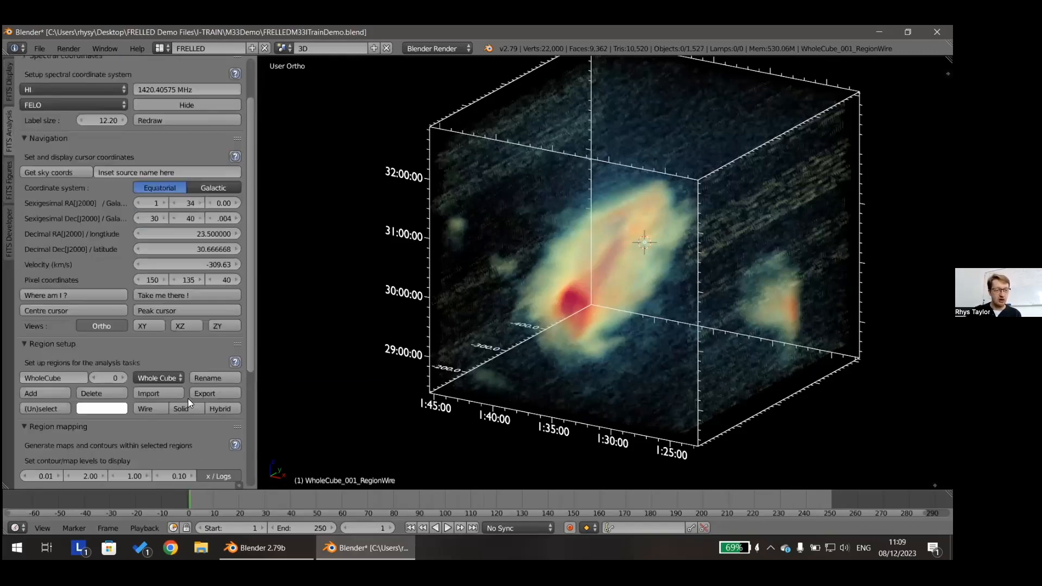
scroll(195, 412, "down", 5)
left_click(204, 475)
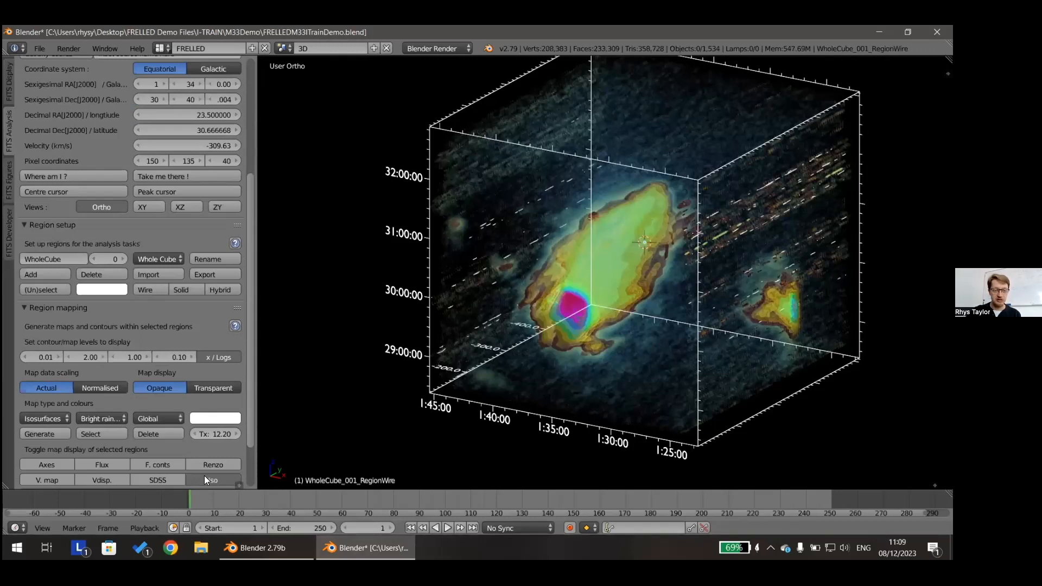
Examine the M33 isosurfaces up close and from several angles in perspective, with the volume data hidden
scroll(204, 475, "down", 1)
middle_click_drag(515, 240, 573, 227)
key("KP_5")
middle_click_drag(636, 241, 633, 259)
scroll(199, 114, "up", 5)
scroll(199, 111, "up", 3)
mouse_move(505, 261)
middle_mouse_down()
mouse_move(526, 266)
mouse_move(397, 259)
mouse_move(390, 245)
mouse_move(496, 255)
mouse_move(535, 274)
mouse_move(572, 261)
mouse_move(499, 278)
mouse_move(489, 259)
middle_mouse_up()
scroll(501, 278, "up", 3)
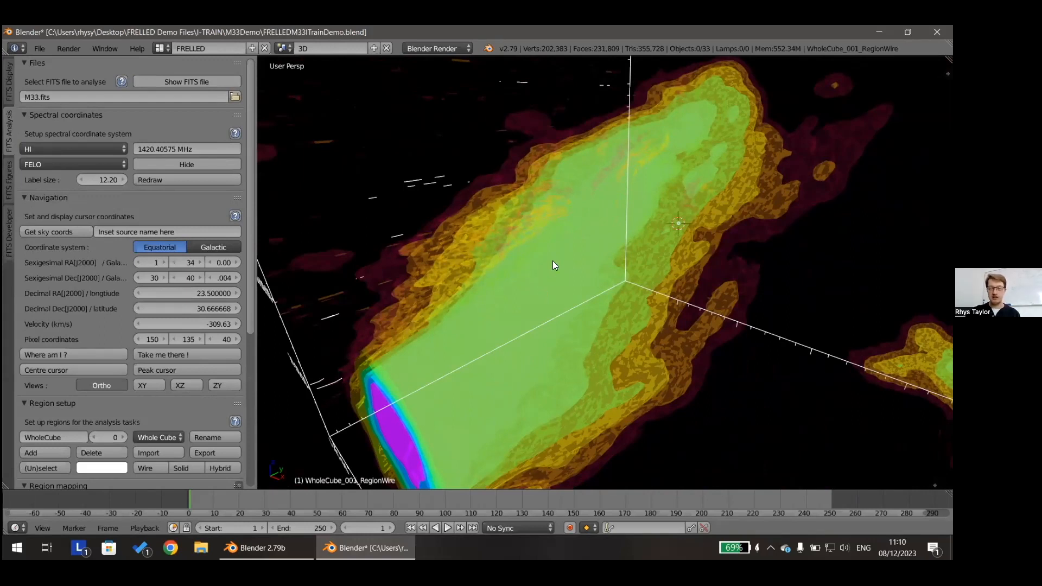
mouse_move(542, 260)
middle_mouse_down()
mouse_move(555, 268)
mouse_move(566, 260)
mouse_move(509, 257)
mouse_move(541, 252)
middle_mouse_up()
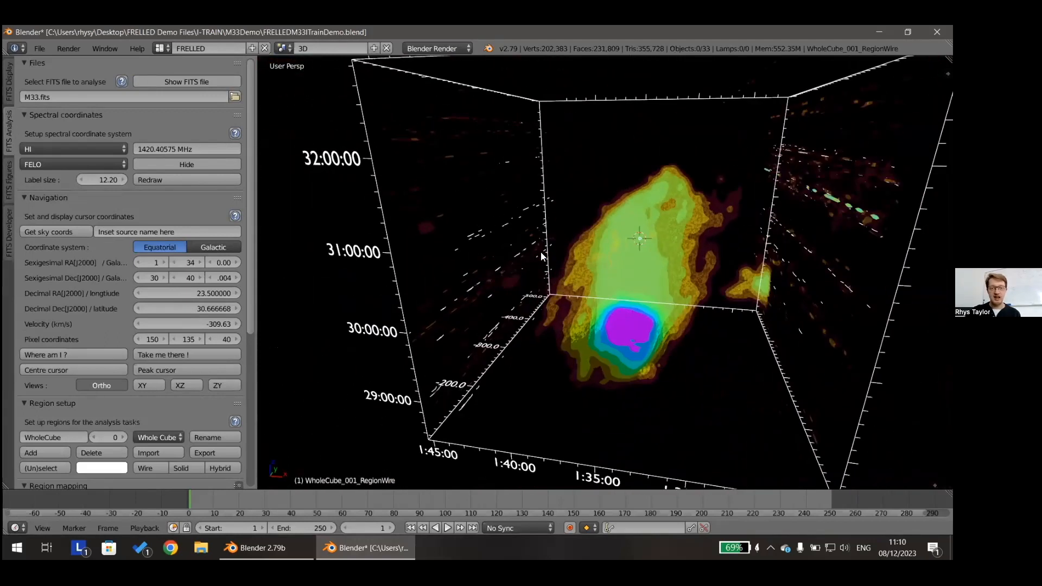
Expand the advanced file options, view the isosurfaces with Plain surfaces shading from a new angle, and set Clip Alpha to 0.19
left_click(8, 96)
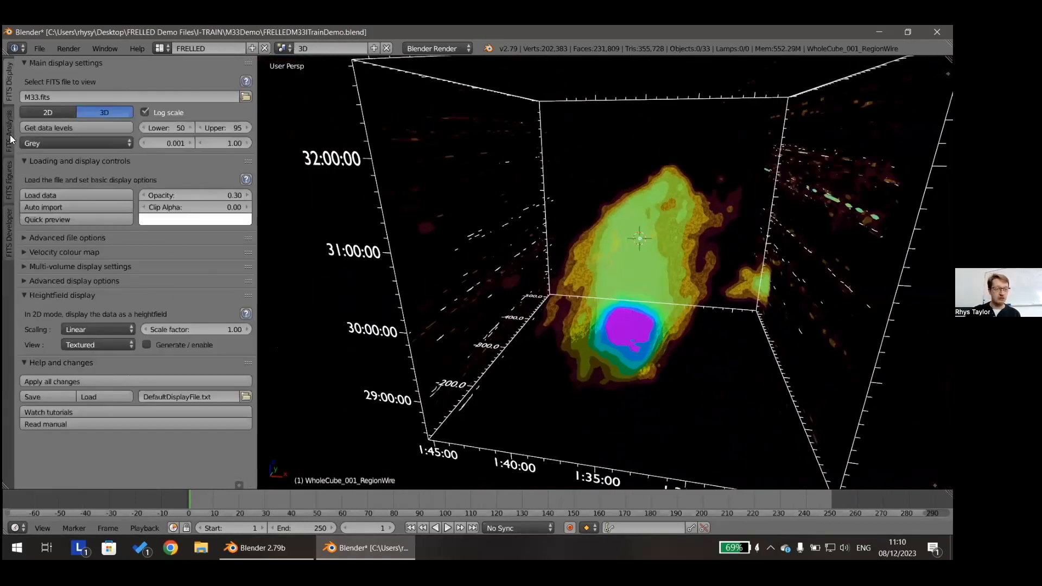
left_click(29, 237)
left_click(177, 321)
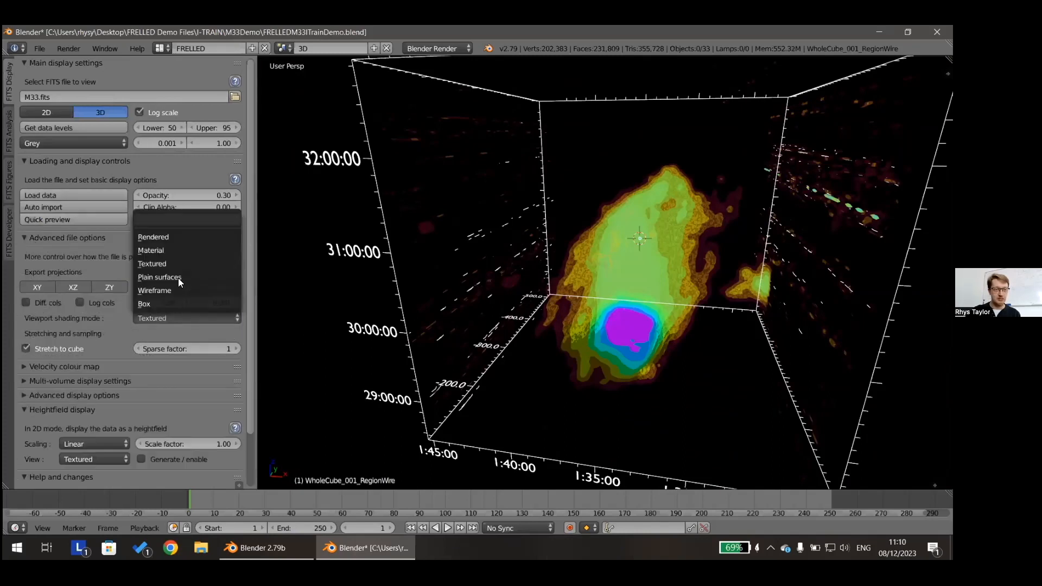
left_click(164, 264)
left_click(167, 318)
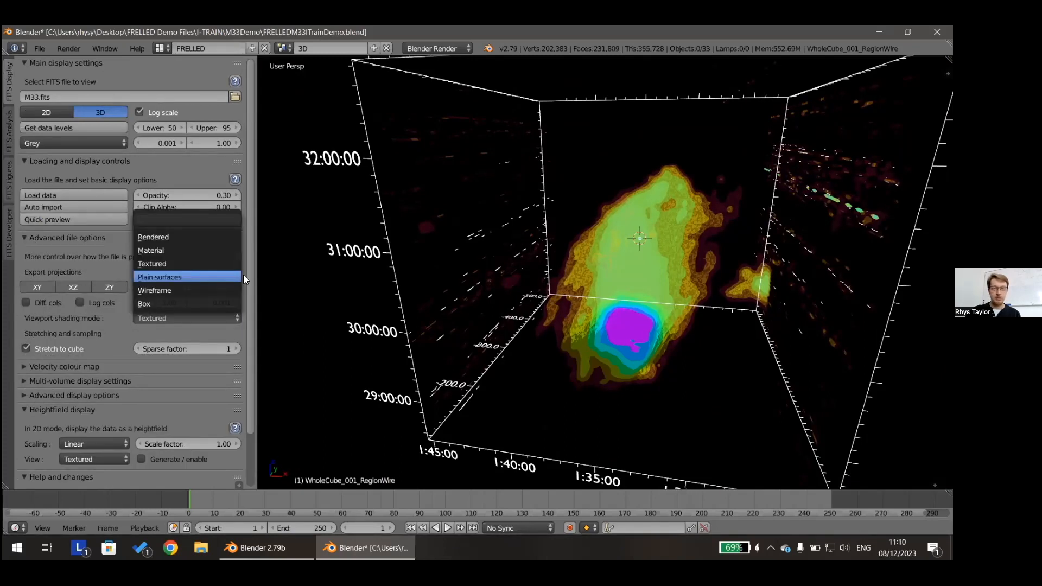
left_click(178, 278)
mouse_move(592, 302)
middle_mouse_down()
mouse_move(562, 316)
mouse_move(637, 293)
mouse_move(604, 316)
mouse_move(639, 304)
middle_mouse_up()
mouse_move(173, 207)
left_mouse_down()
mouse_move(206, 206)
mouse_move(184, 207)
left_mouse_up()
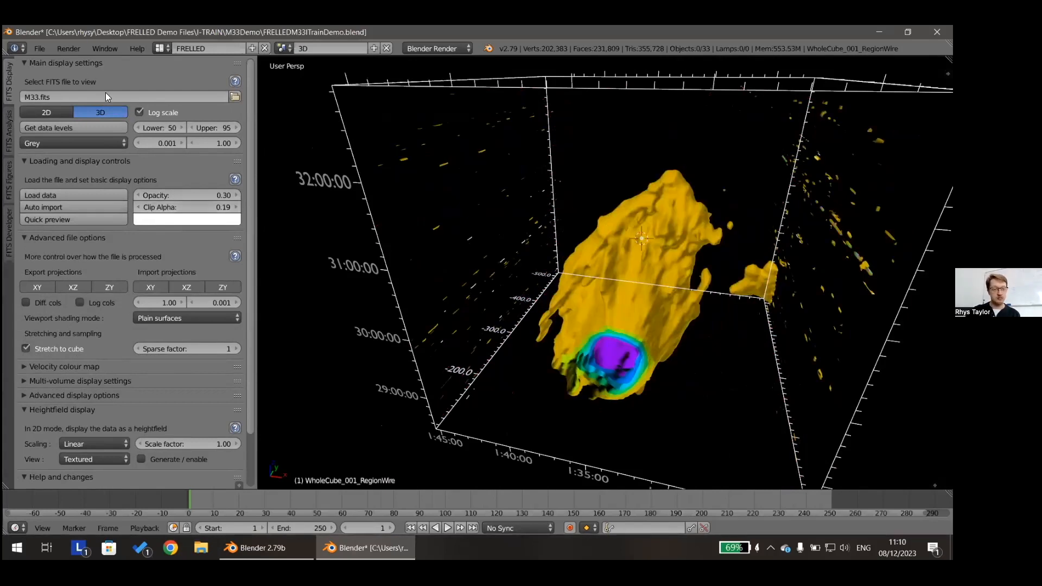
Restore the translucent viewport shading of the isosurfaces and lower the Clip Alpha value
left_click(192, 320)
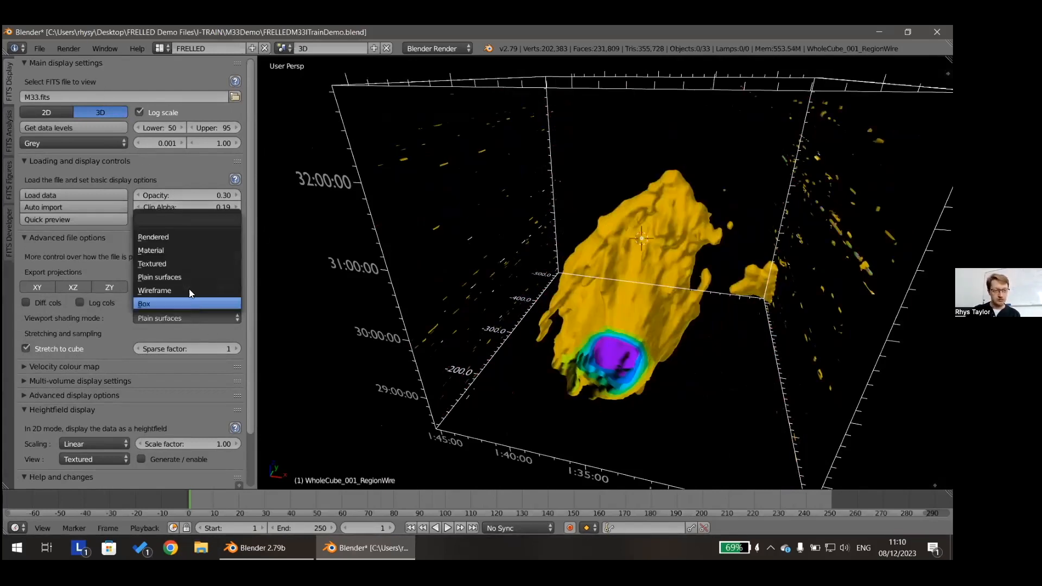
left_click(173, 237)
left_click_drag(186, 207, 174, 207)
Replace the WholeCube isosurfaces with the Renzo contour map and show it in front orthographic view
left_click(8, 132)
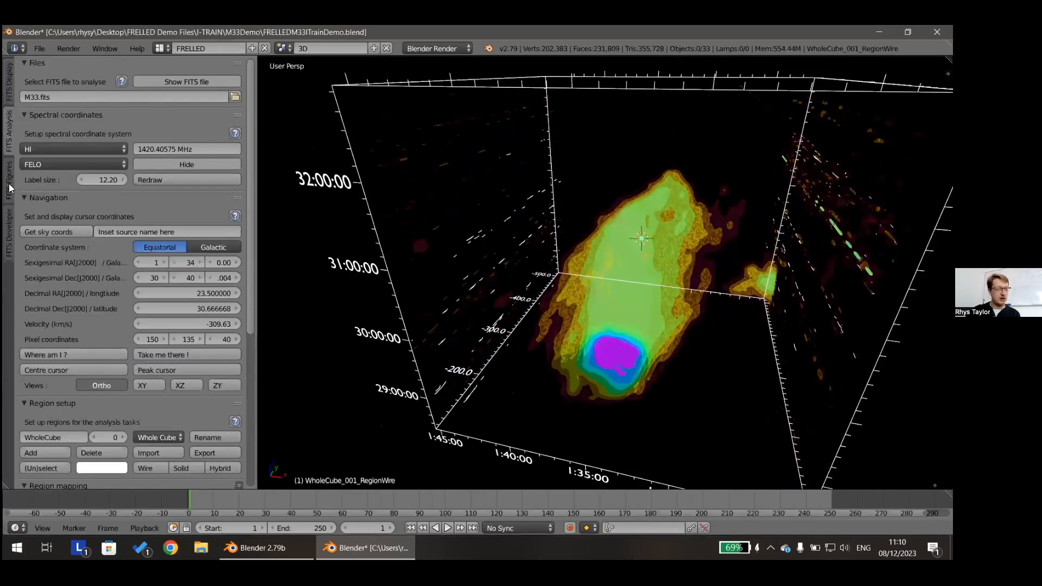
scroll(214, 426, "down", 8)
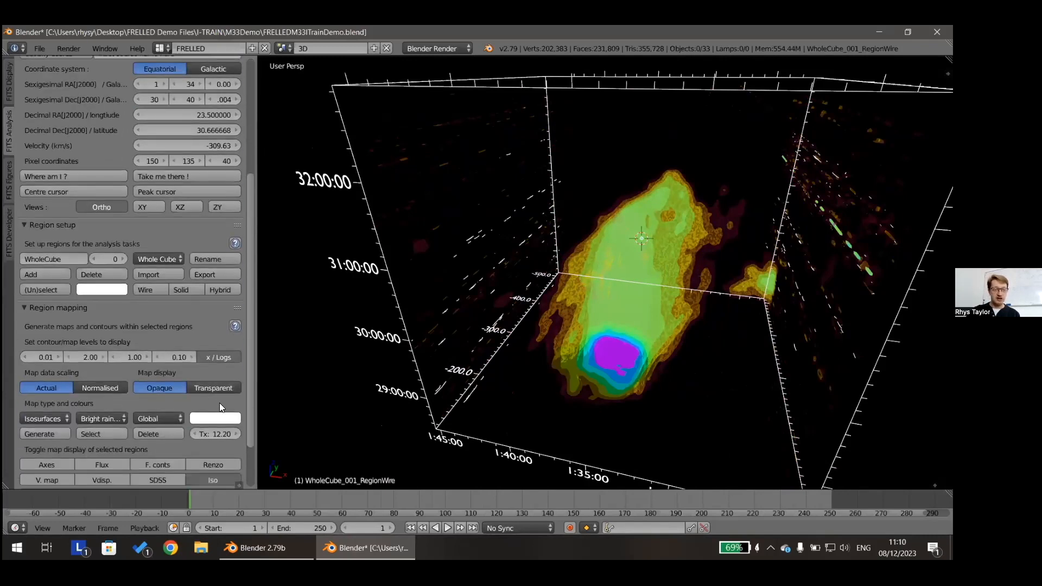
scroll(217, 429, "down", 3)
left_click(214, 420)
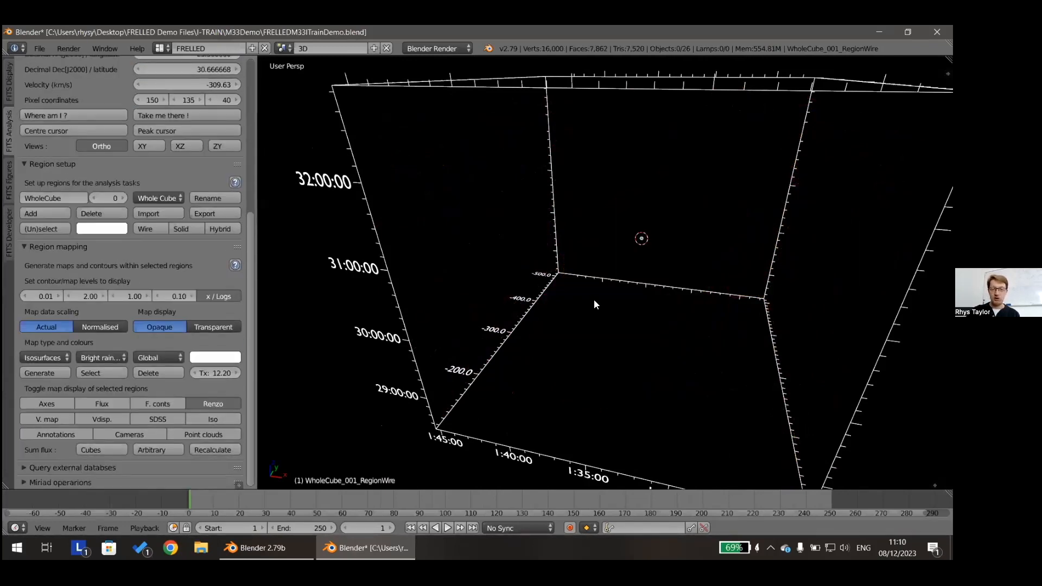
key("KP_1")
key("KP_5")
mouse_move(645, 266)
middle_mouse_down("shift")
mouse_move(561, 266)
mouse_move(644, 264)
middle_mouse_up("shift")
scroll(525, 263, "up", 2)
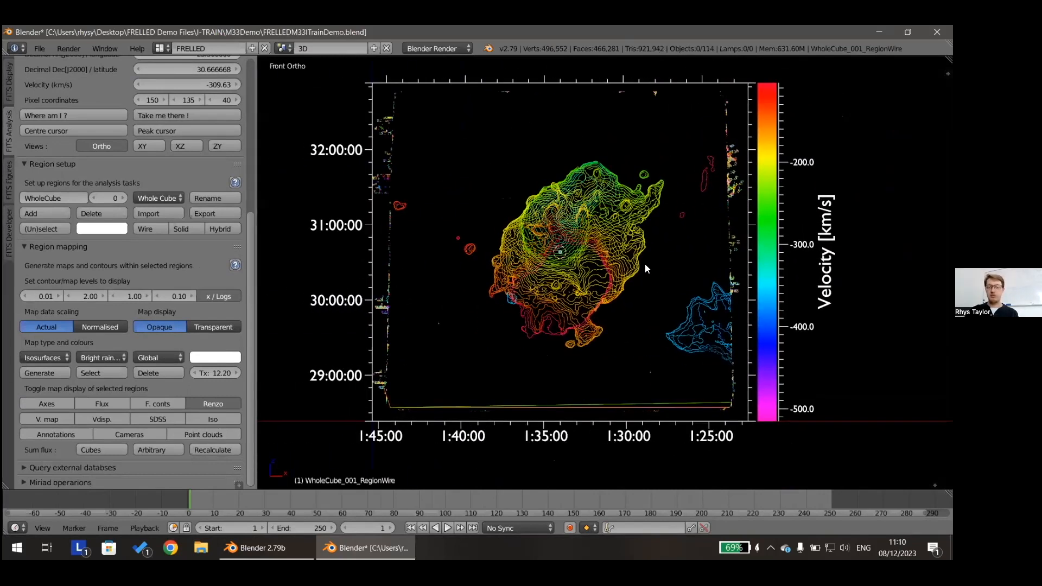
Add the SDSS optical image behind the Renzo contours of the WholeCube region
scroll(645, 264, "down", 1)
middle_click_drag(632, 238, 591, 245, "shift")
scroll(150, 128, "up", 5)
scroll(189, 104, "up", 2)
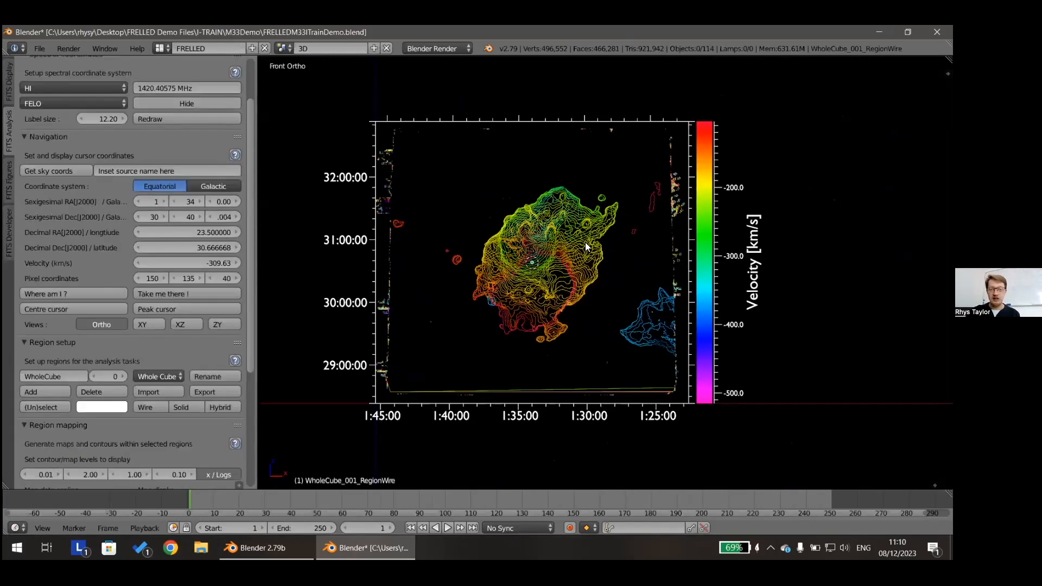
scroll(585, 242, "up", 2)
scroll(583, 246, "down", 2)
scroll(158, 390, "down", 6)
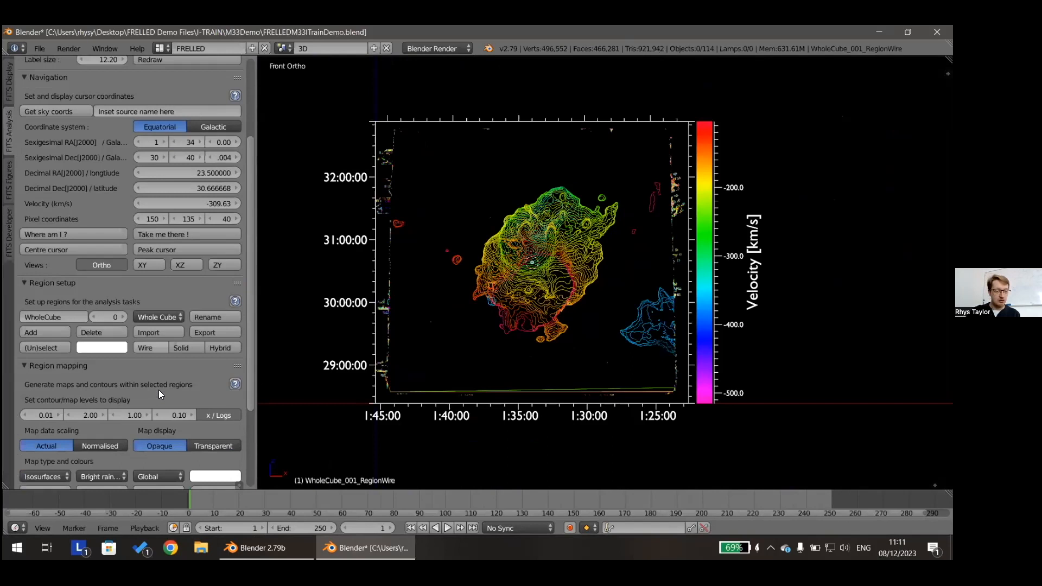
left_click(156, 414)
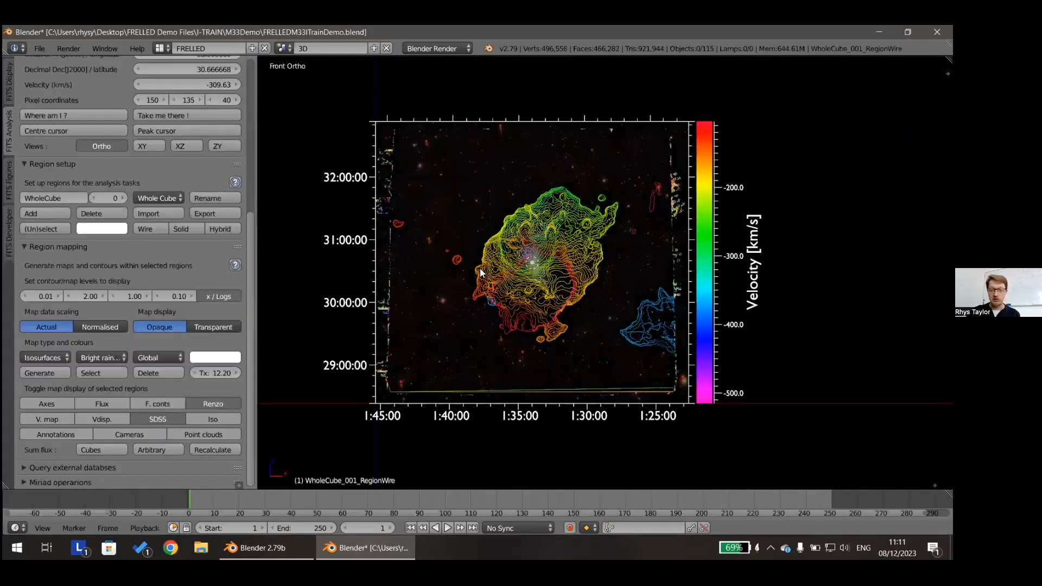
Hide the Renzo contours and examine the SDSS image of M33 up close and at full extent
scroll(518, 256, "up", 5)
scroll(449, 238, "down", 2)
middle_click_drag(470, 237, 586, 261, "shift")
scroll(498, 235, "up", 1)
scroll(498, 235, "up", 2)
scroll(586, 261, "up", 3)
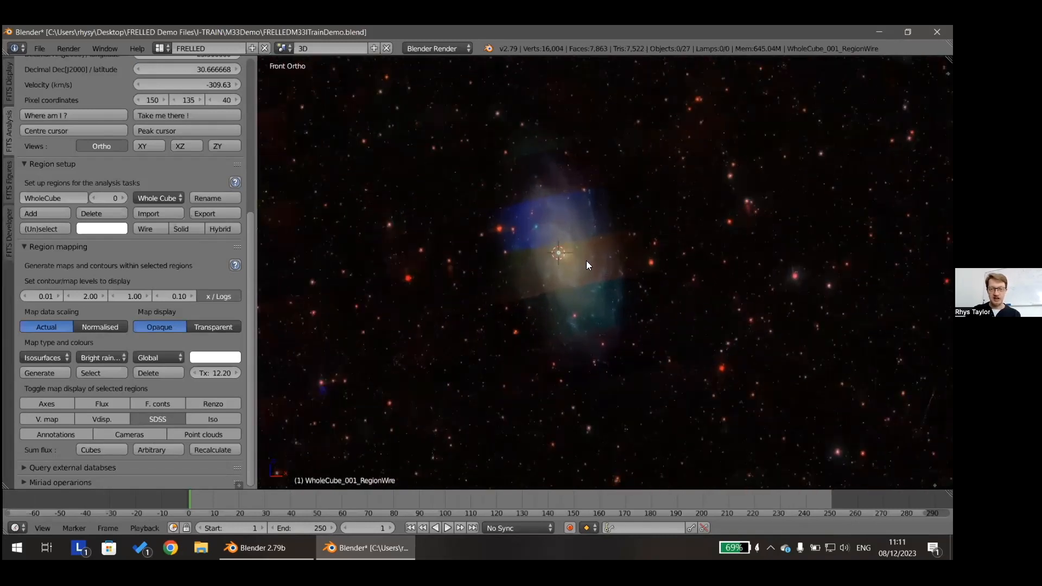
scroll(586, 262, "down", 3)
scroll(585, 261, "down", 4)
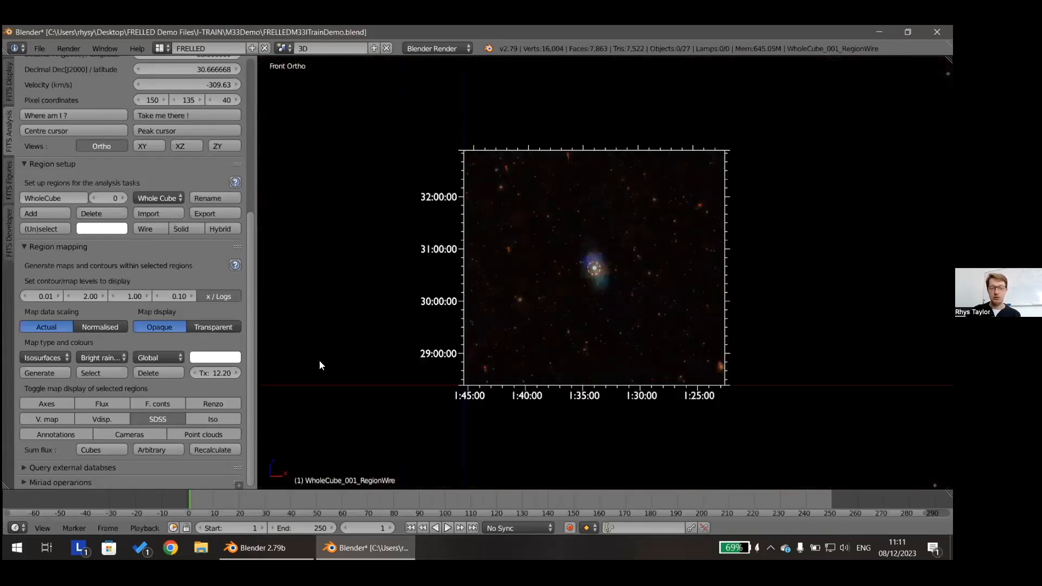
Overlay the Renzo contours, the isosurfaces and the FITS volume data on the SDSS image
left_click(219, 407)
left_click(208, 418)
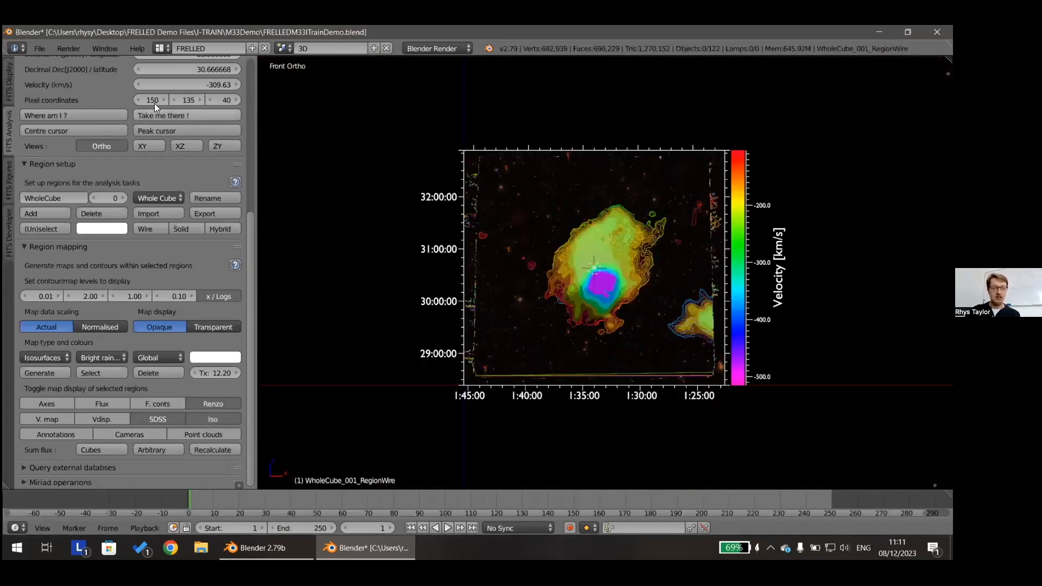
scroll(154, 103, "up", 10)
left_click(202, 62)
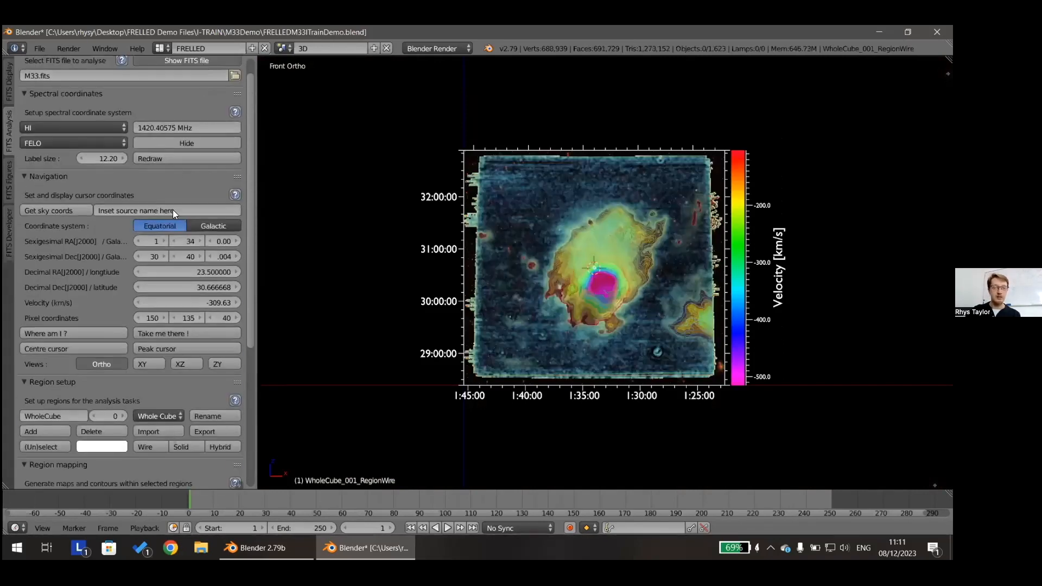
scroll(173, 209, "down", 1)
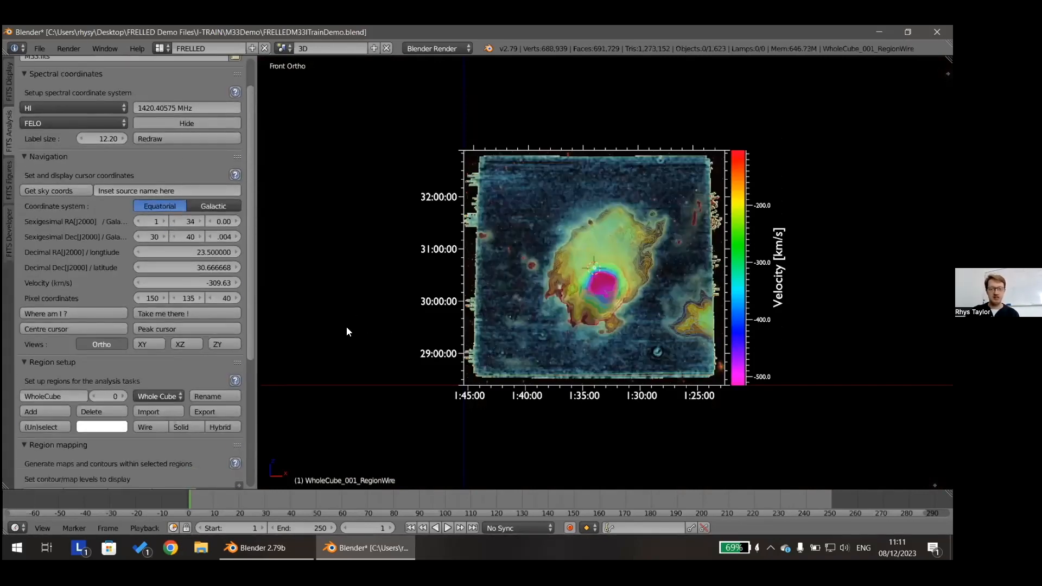
scroll(188, 388, "down", 6)
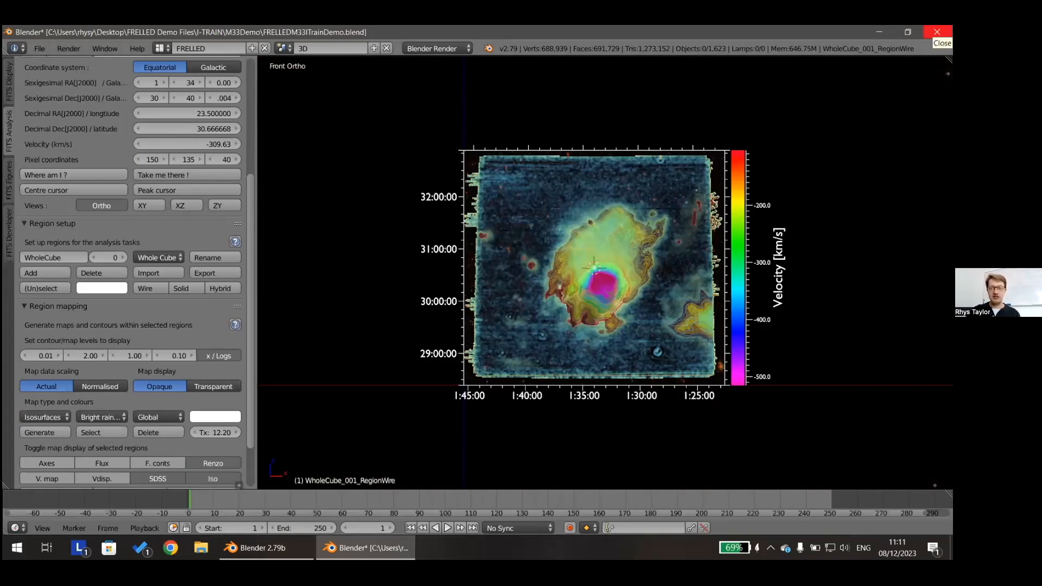
Close the M33 demo file and open the I-TRAIN folder inside the desktop's FRELLED Demo Files folder
left_click(937, 31)
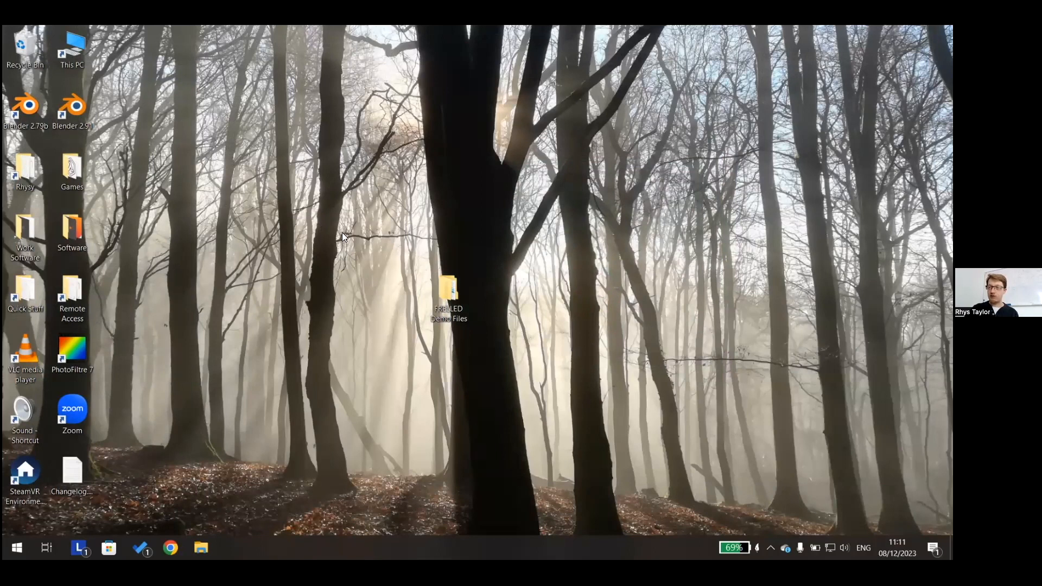
double_click(457, 304)
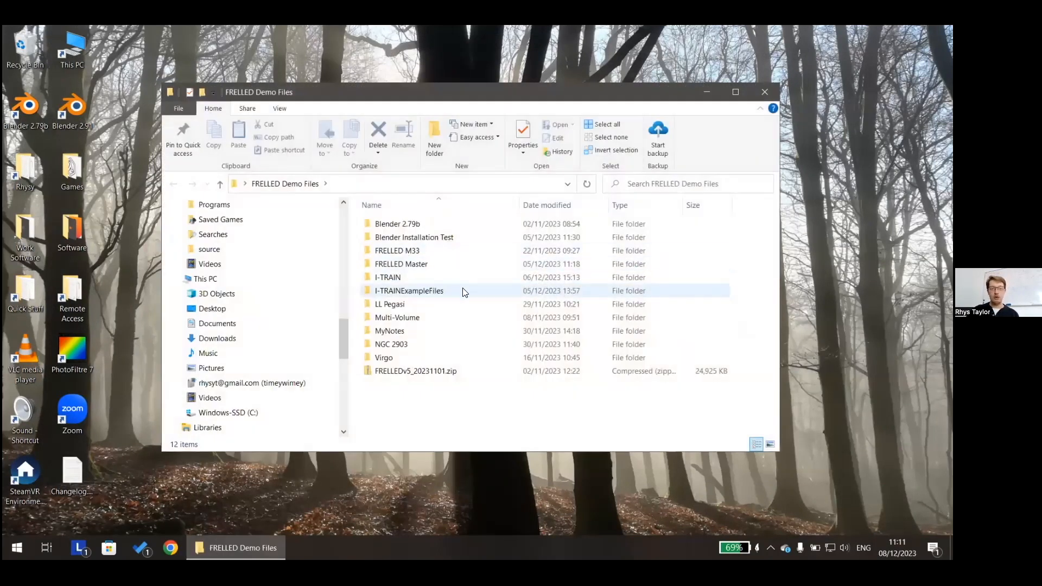
double_click(420, 279)
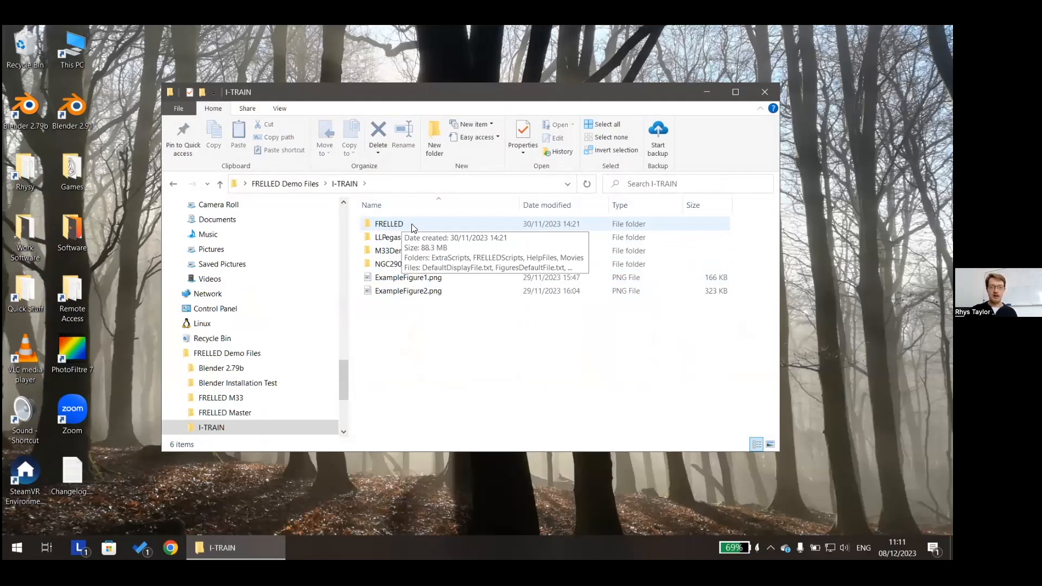
Inspect the contents of the FRELLED and LLPegasi folders inside I-TRAIN
double_click(411, 226)
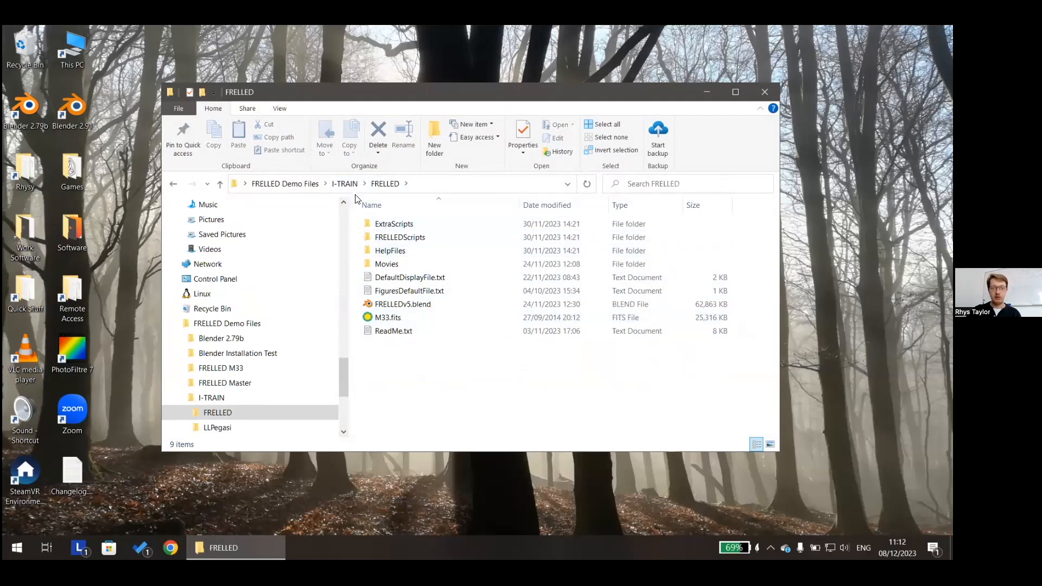
left_click(345, 183)
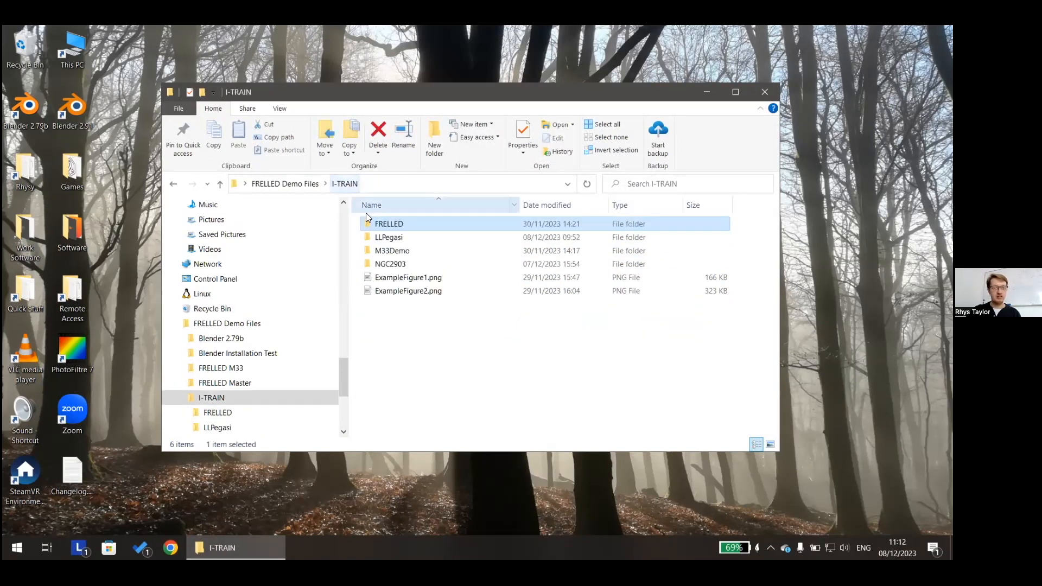
double_click(393, 237)
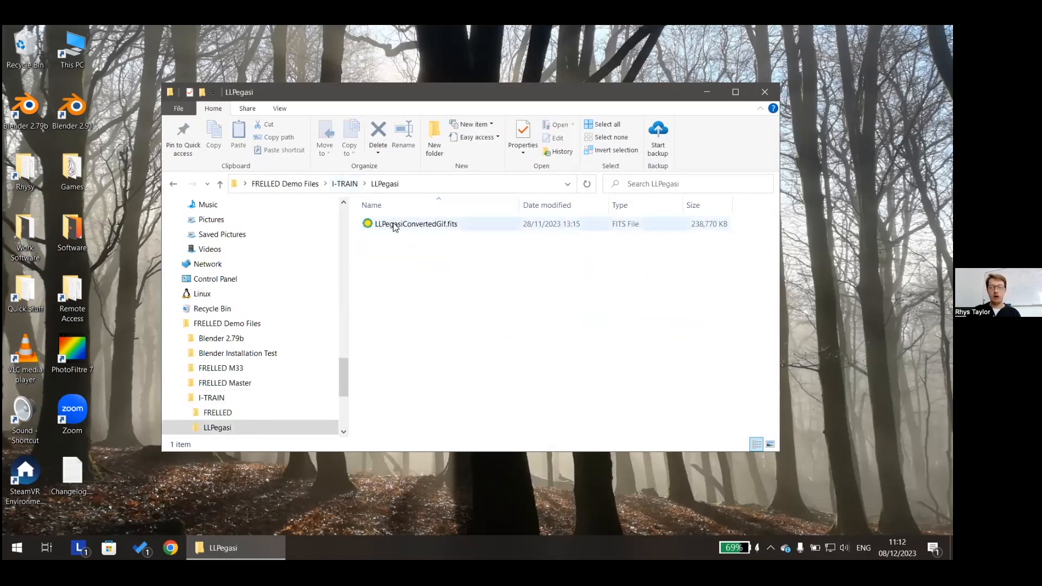
left_click(395, 224)
left_click(391, 263)
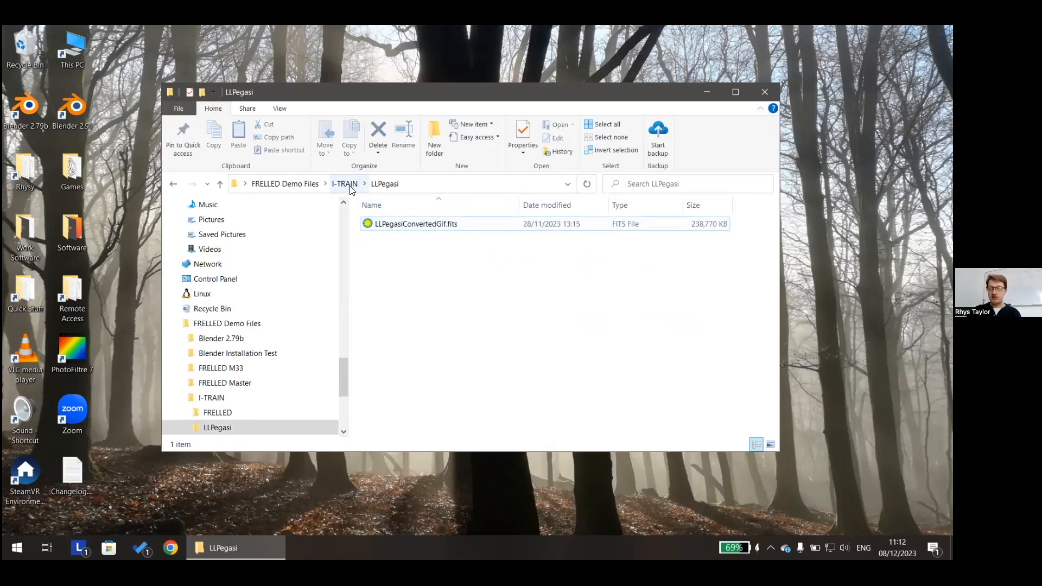
left_click(346, 184)
double_click(389, 224)
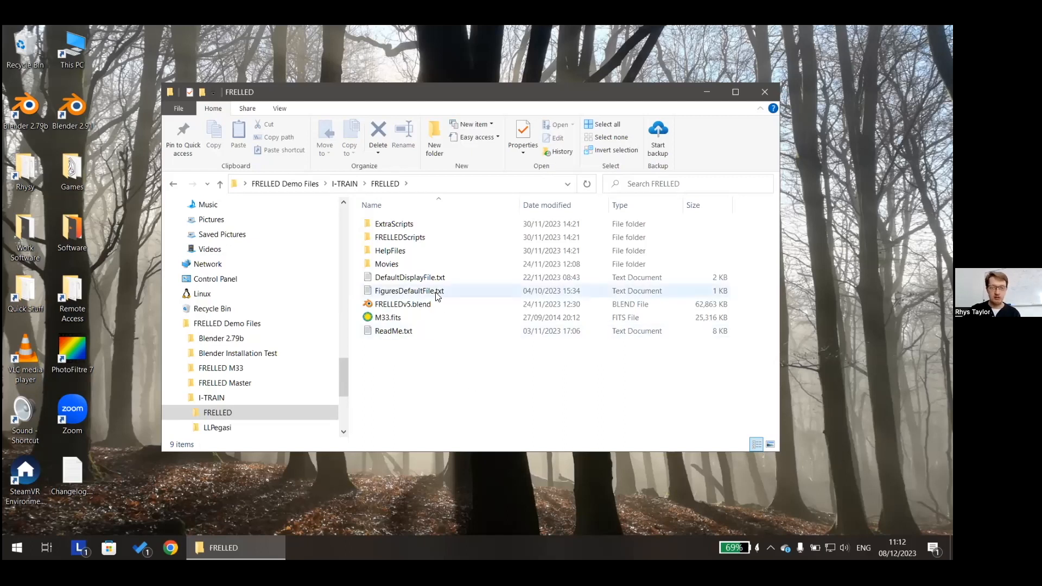
View ExampleFigure1.png from the I-TRAIN folder in Paint and close it
left_click(345, 184)
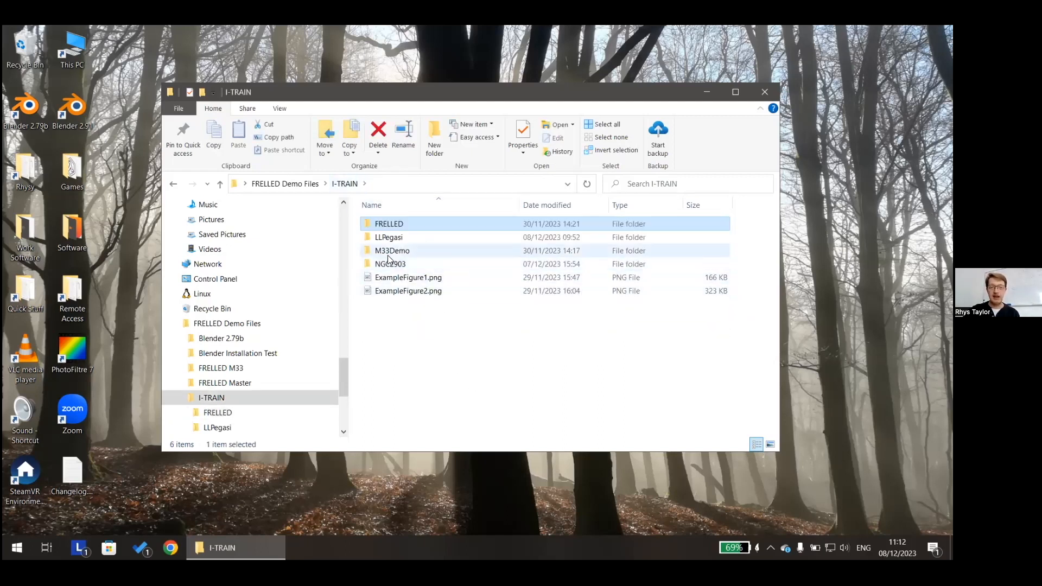
double_click(424, 279)
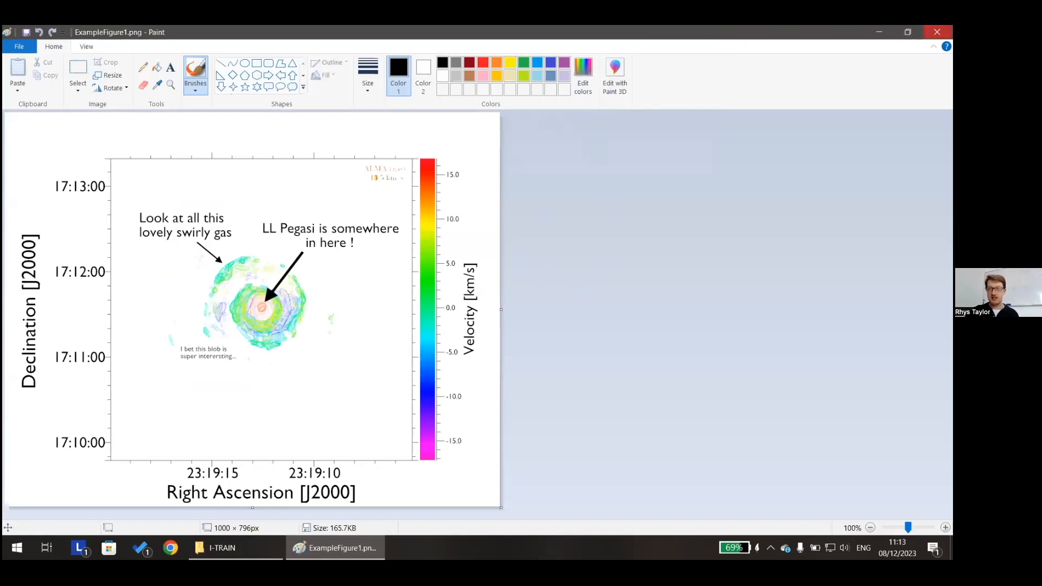
left_click(937, 32)
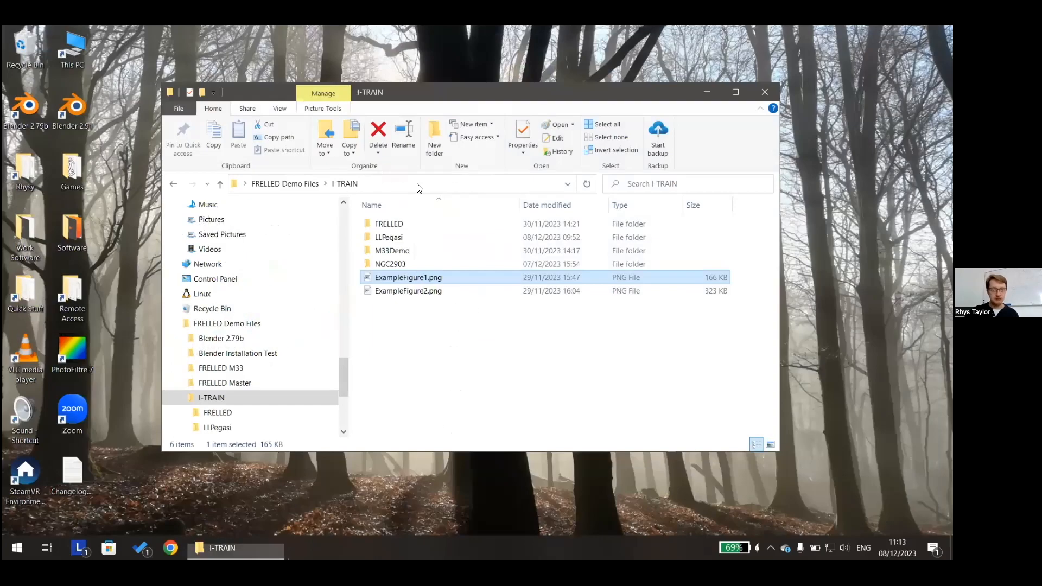
Copy everything in the FRELLED folder except M33.fits into the LLPegasi folder
double_click(398, 225)
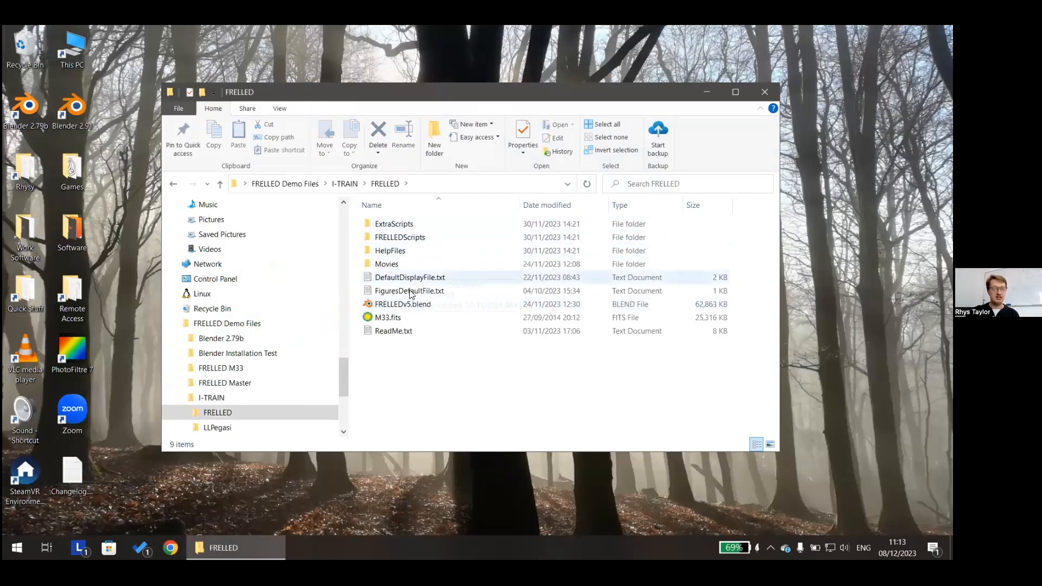
key("ctrl+a")
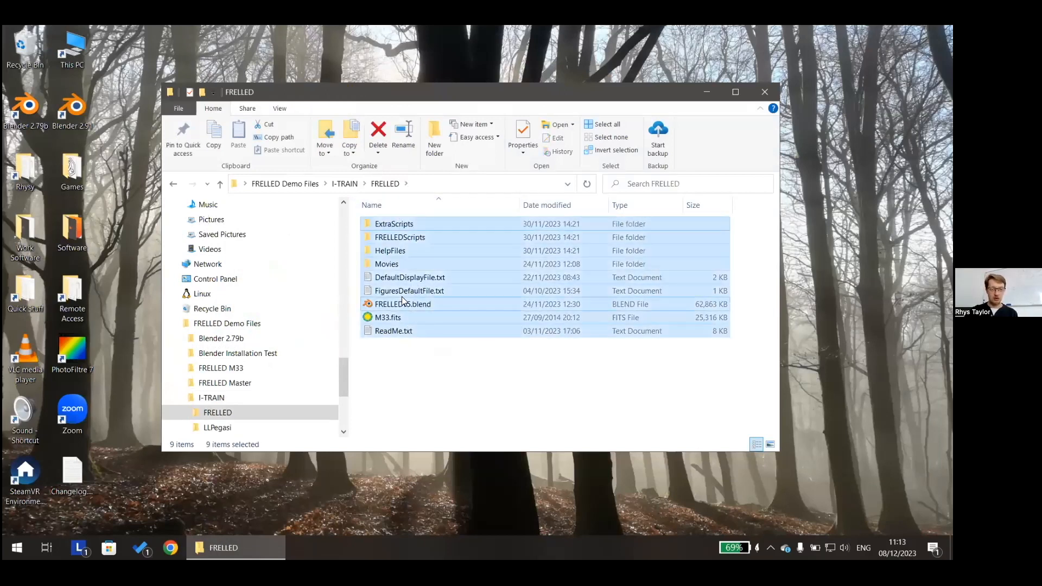
left_click(399, 318, "ctrl")
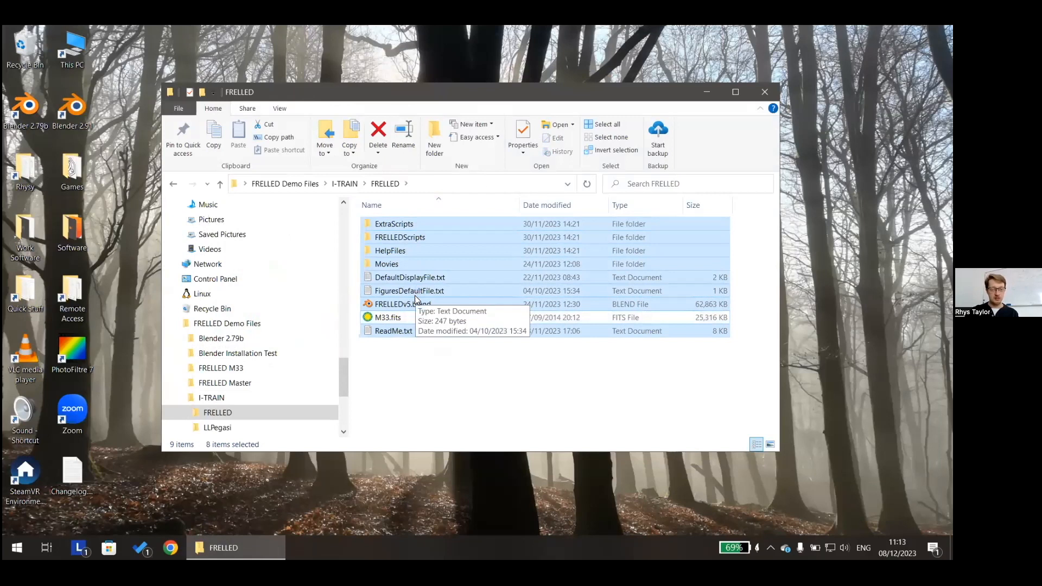
left_click(343, 188)
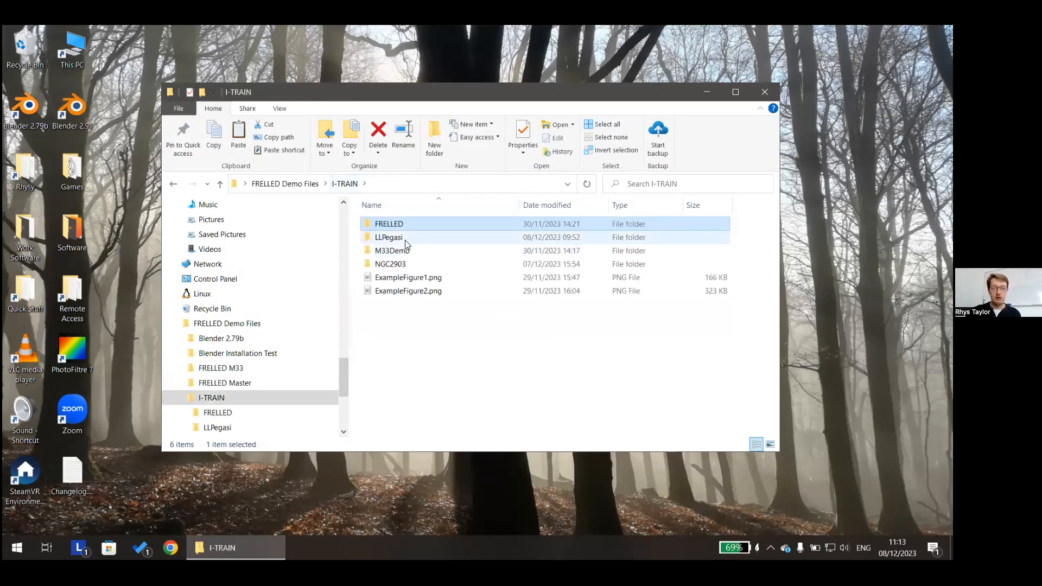
double_click(407, 238)
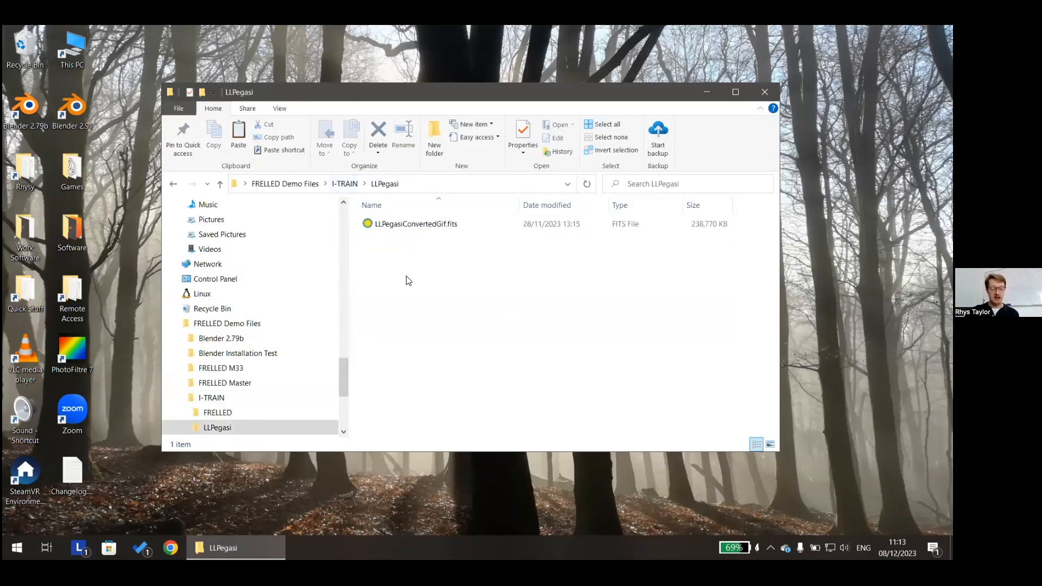
key("ctrl+v")
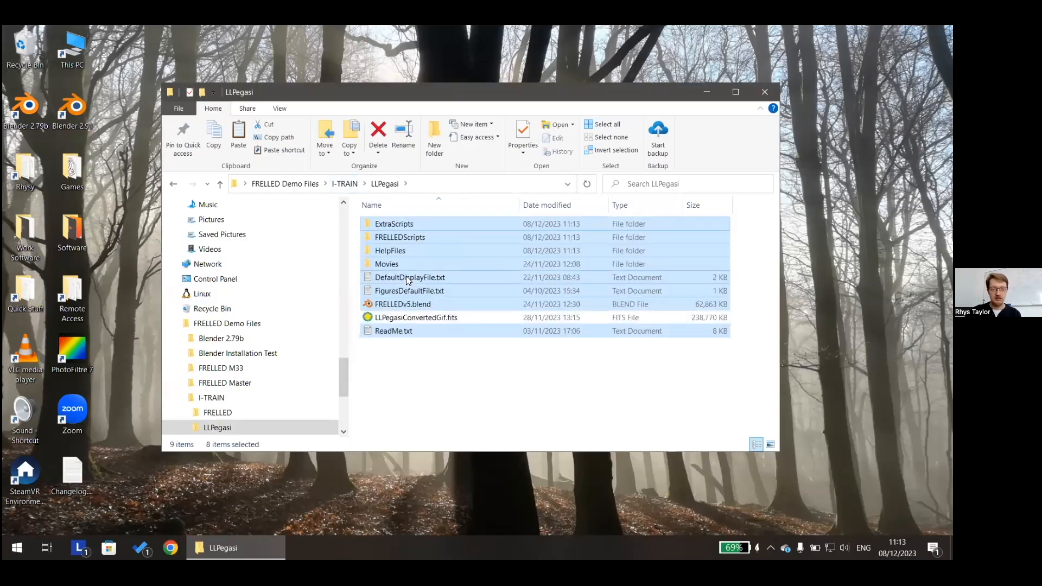
Rename FRELLEDv5.blend in the LLPegasi folder as FRELLED_LLPeg_ITRAIN.blend
left_click(424, 353)
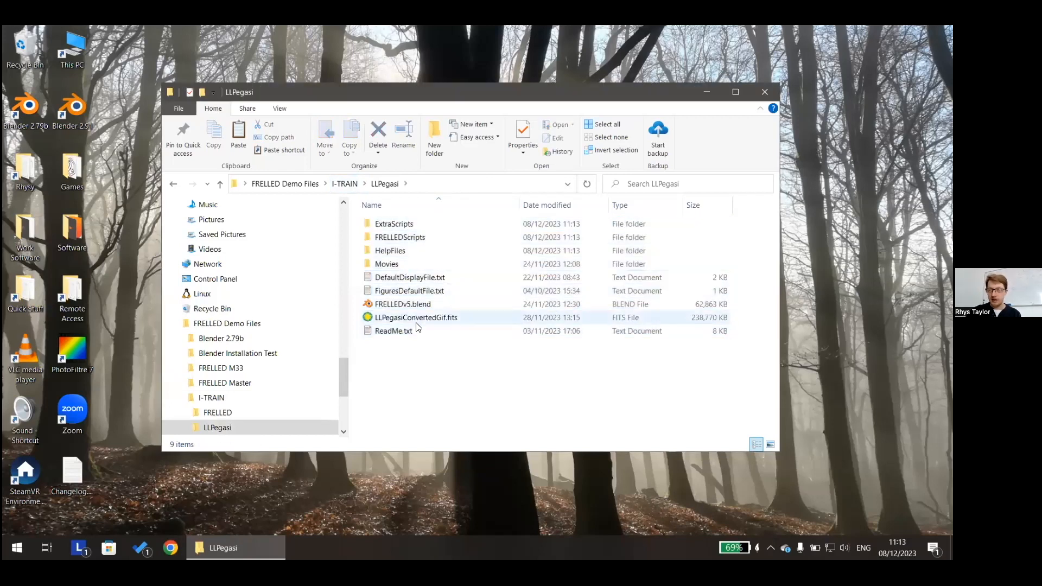
left_click(414, 307)
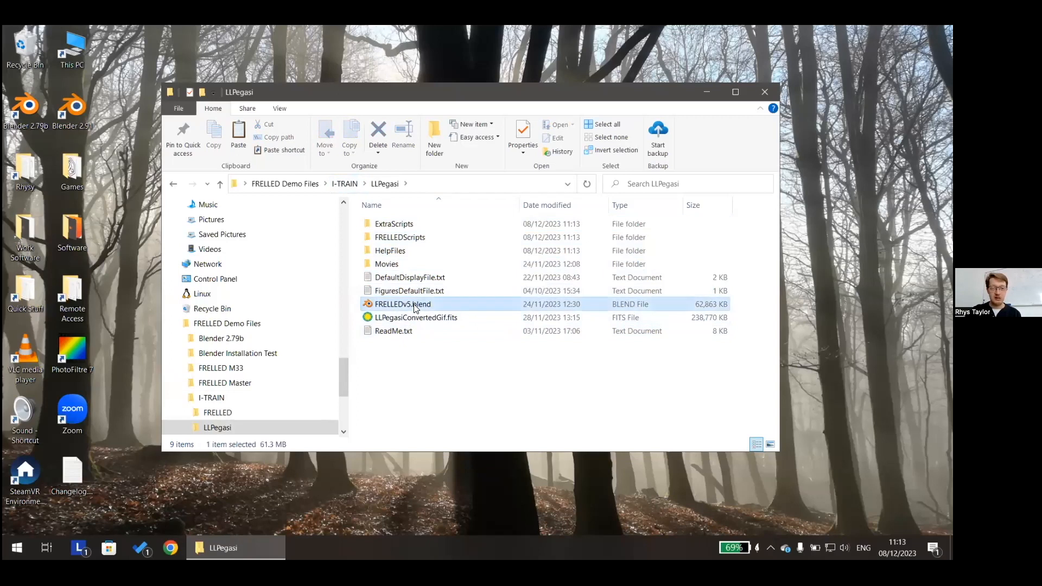
right_click(413, 304)
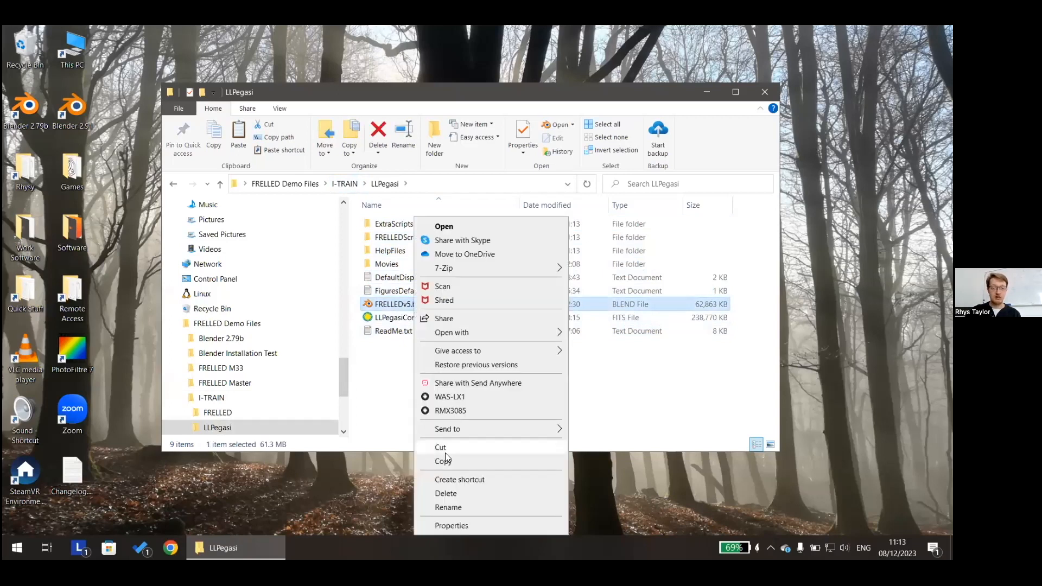
left_click(444, 506)
key("Right")
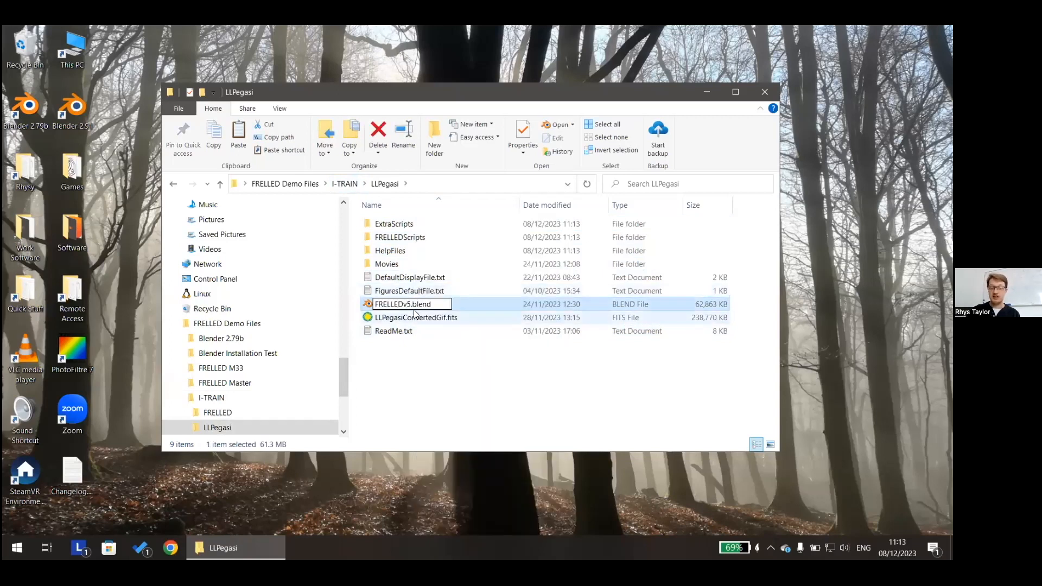
key("BackSpace")
key("BackSpace")
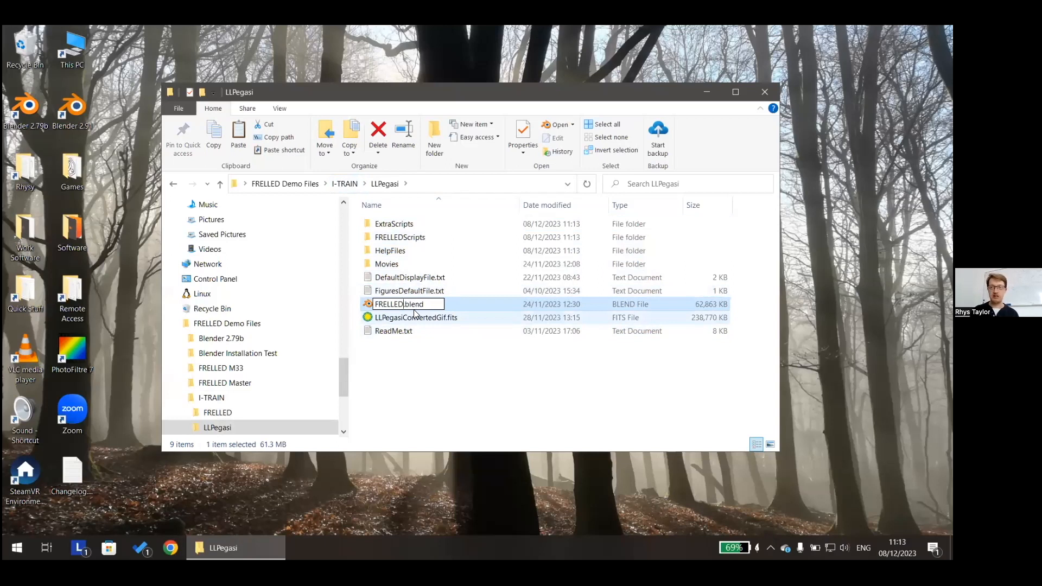
type("_")
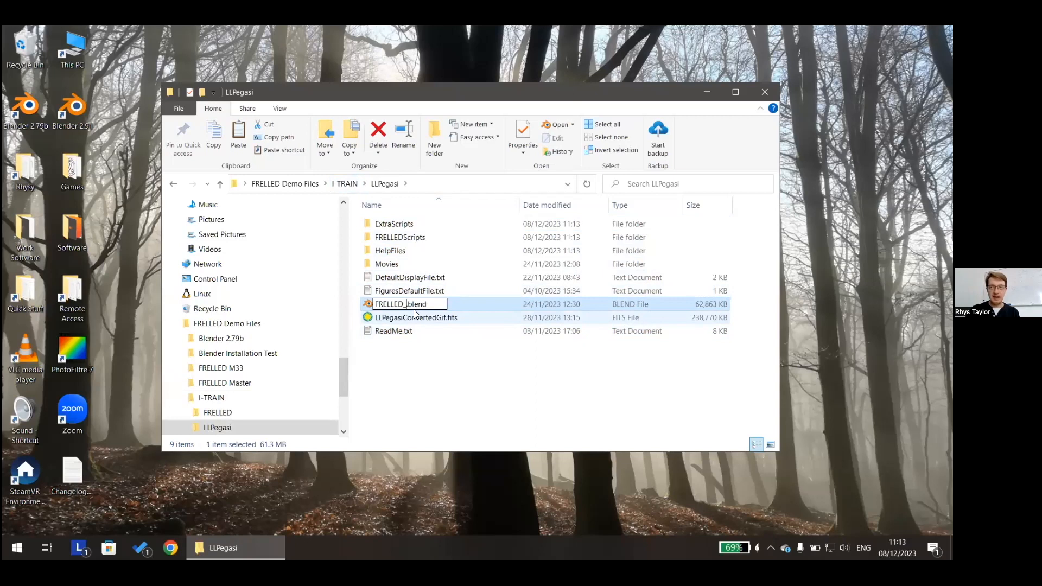
type("LLPE")
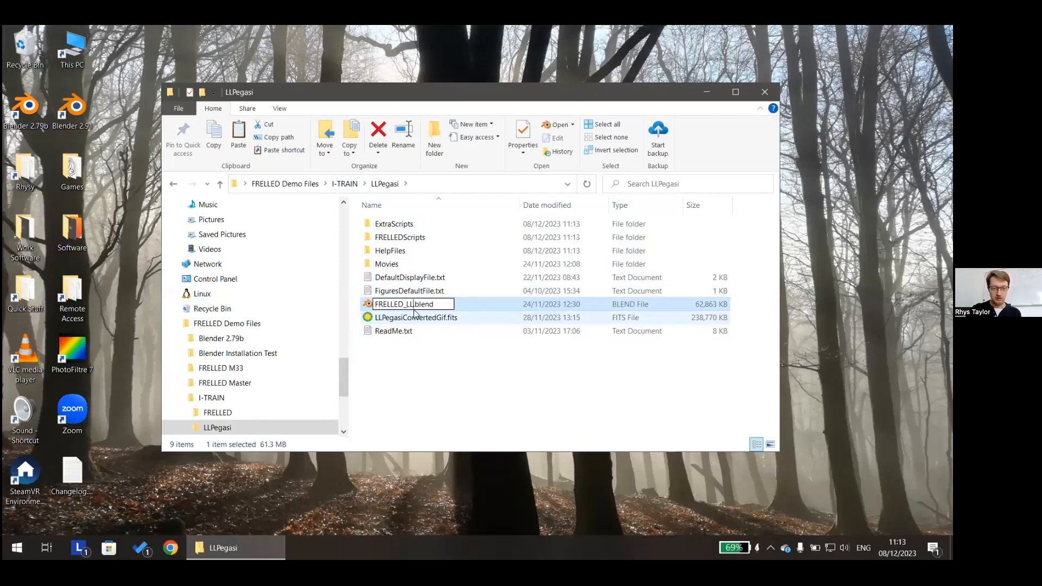
key("BackSpace")
type("eg_ITR")
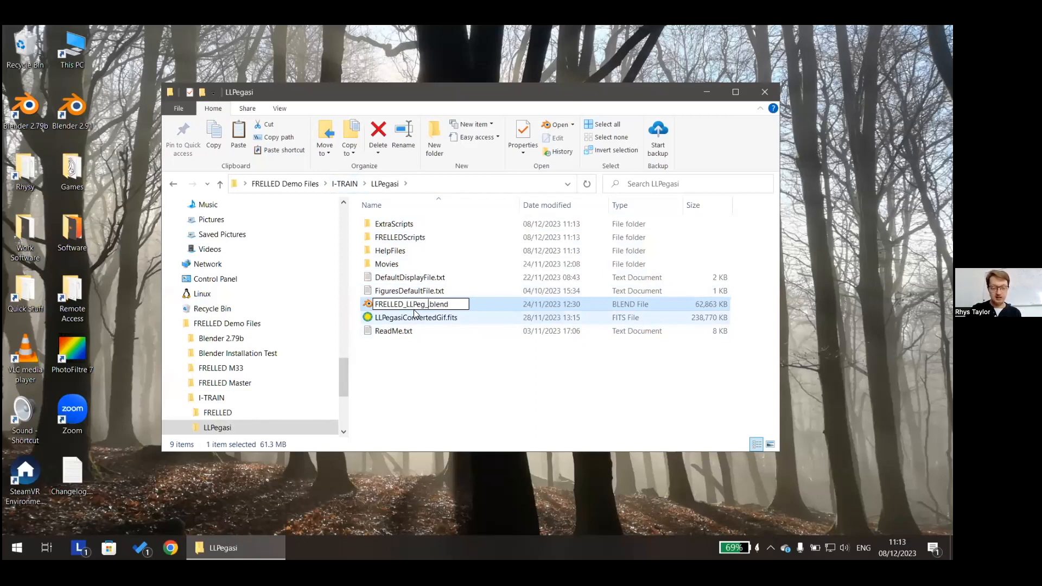
type("AIN")
key("Return")
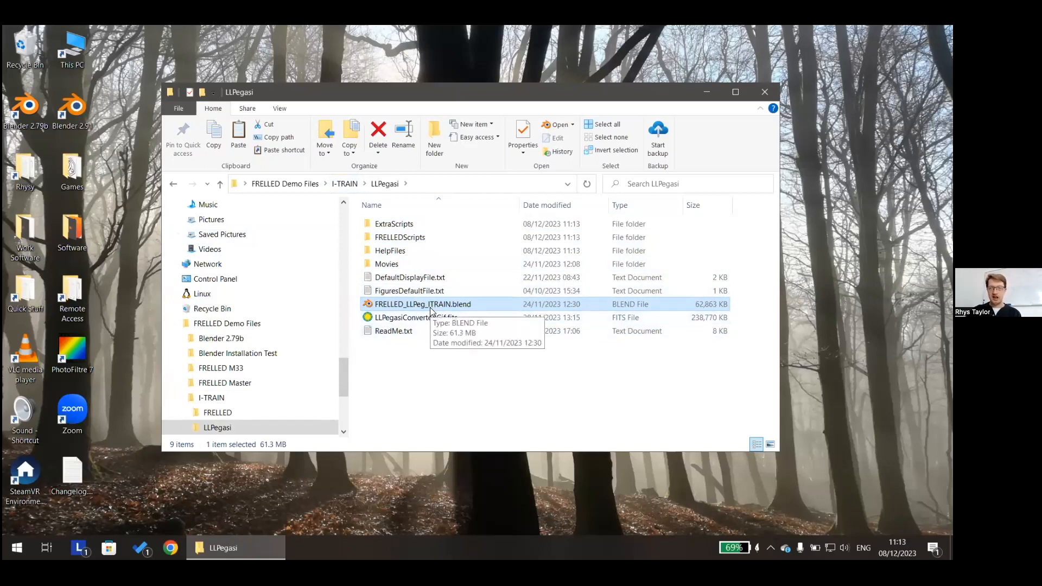
left_click(416, 359)
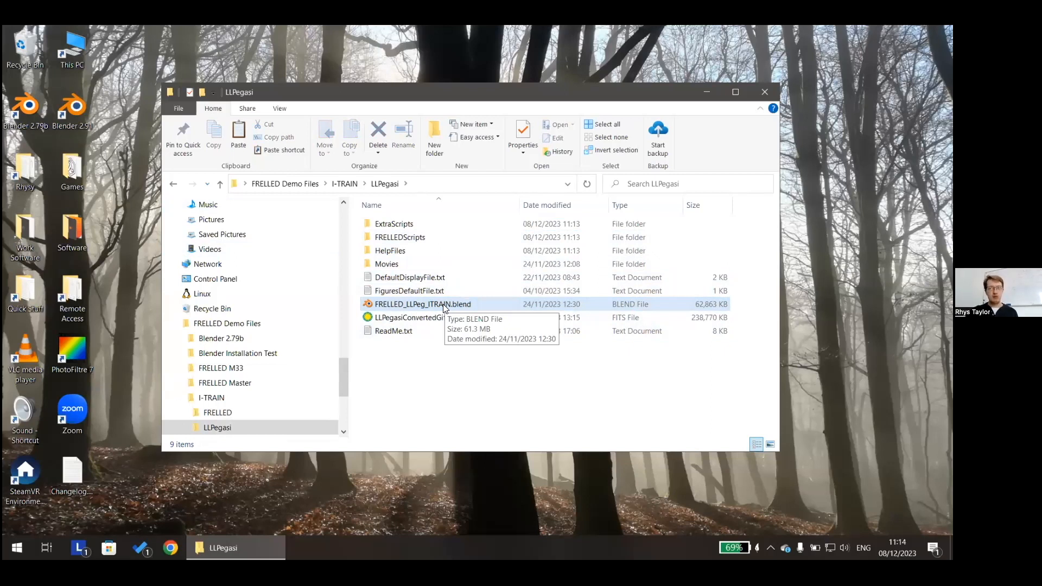
Launch Blender 2.79b from the desktop and dismiss its splash screen
left_click(25, 110)
double_click(25, 108)
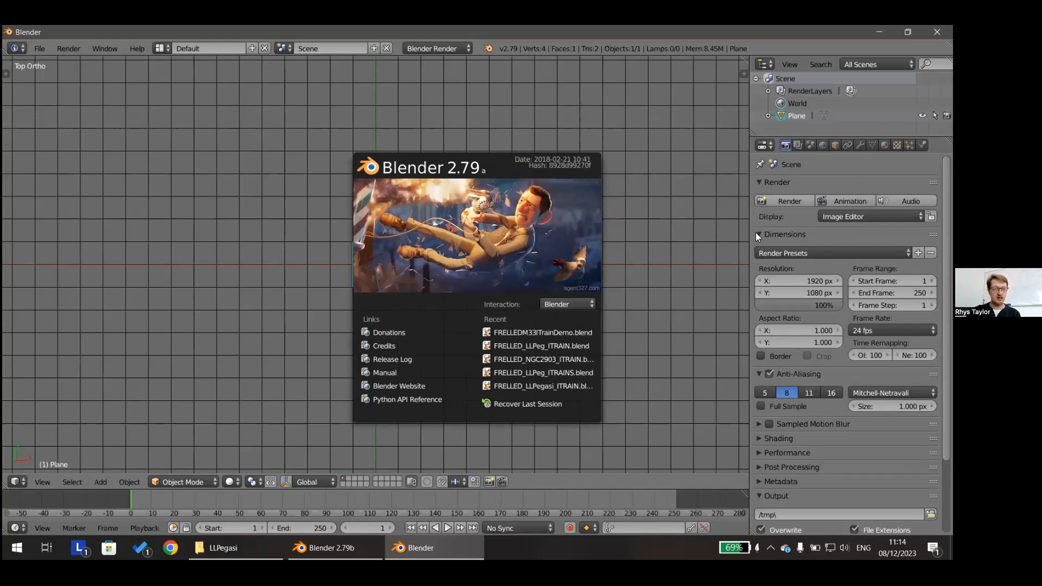
left_click(705, 246)
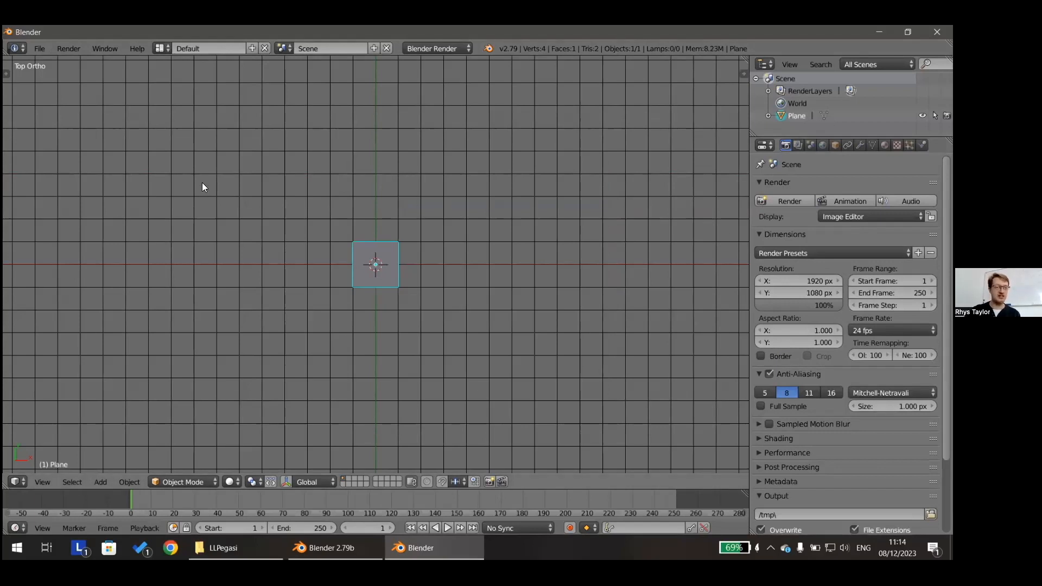
Open FRELLED_LLPeg_ITRAIN.blend from the desktop's FRELLED Demo Files\I-TRAIN\LLPegasi folder
left_click(41, 47)
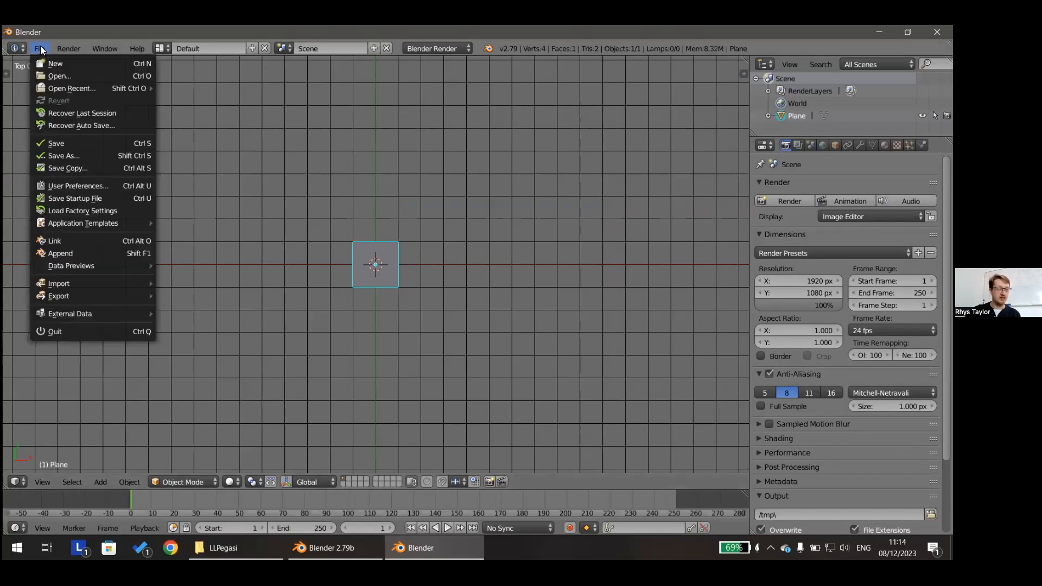
left_click(40, 49)
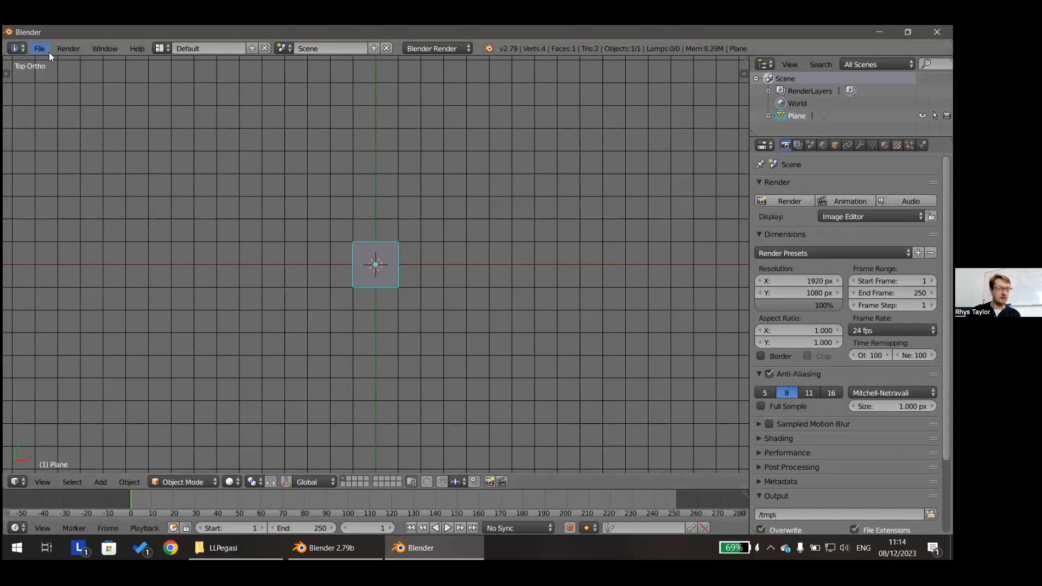
left_click(46, 50)
left_click(64, 76)
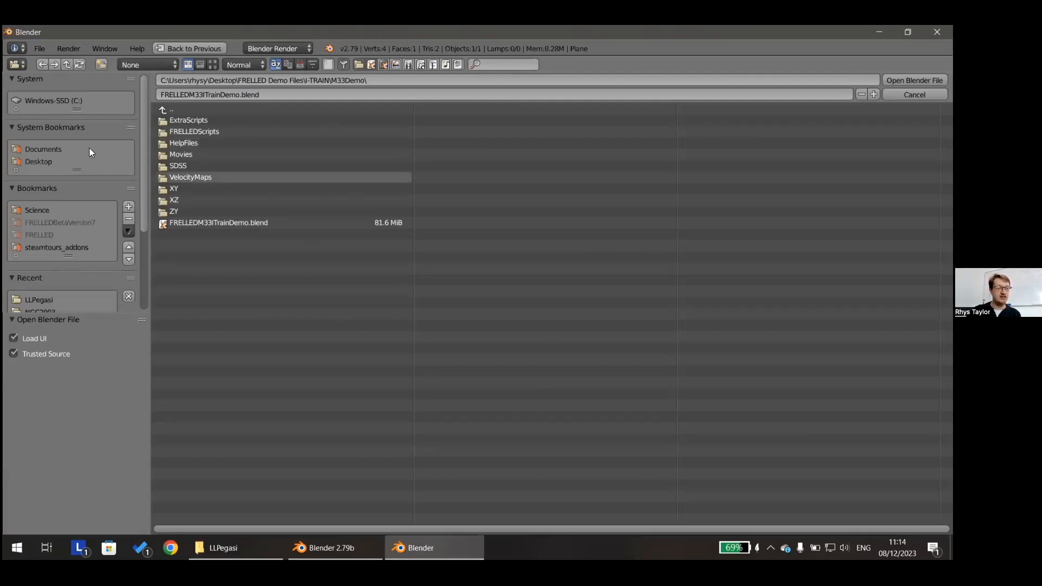
left_click(39, 161)
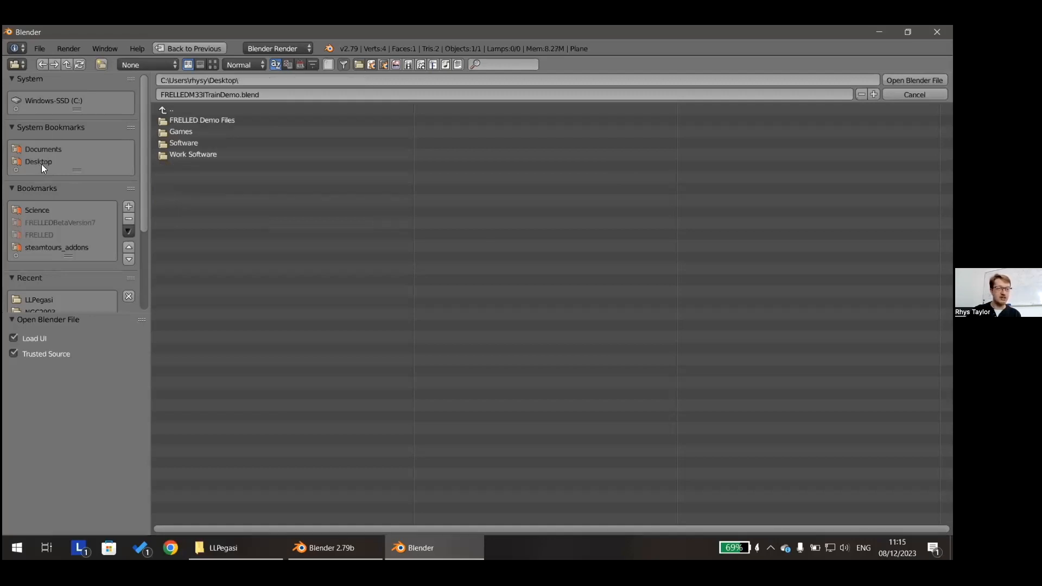
double_click(209, 118)
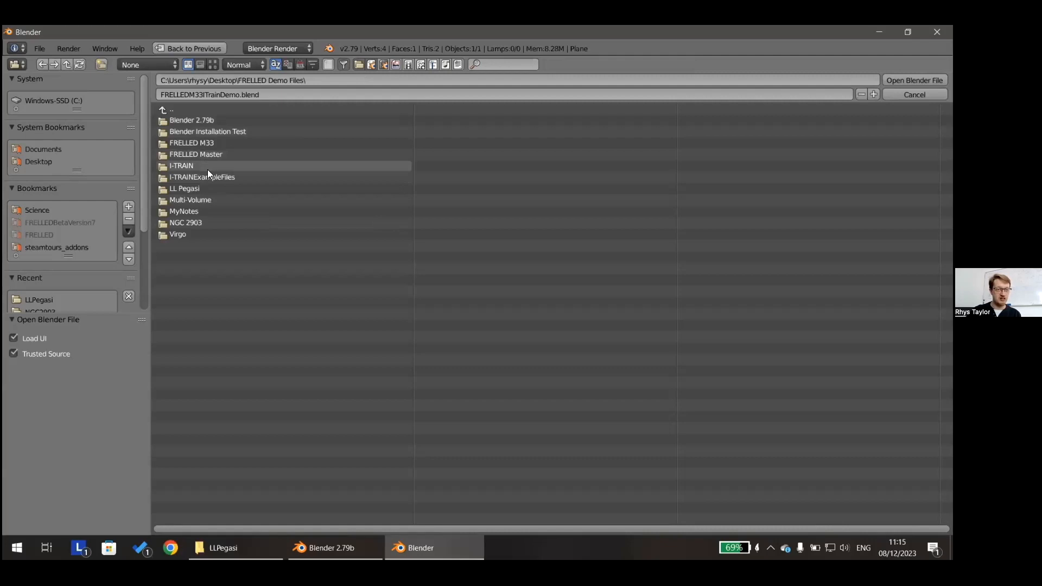
double_click(207, 168)
double_click(194, 130)
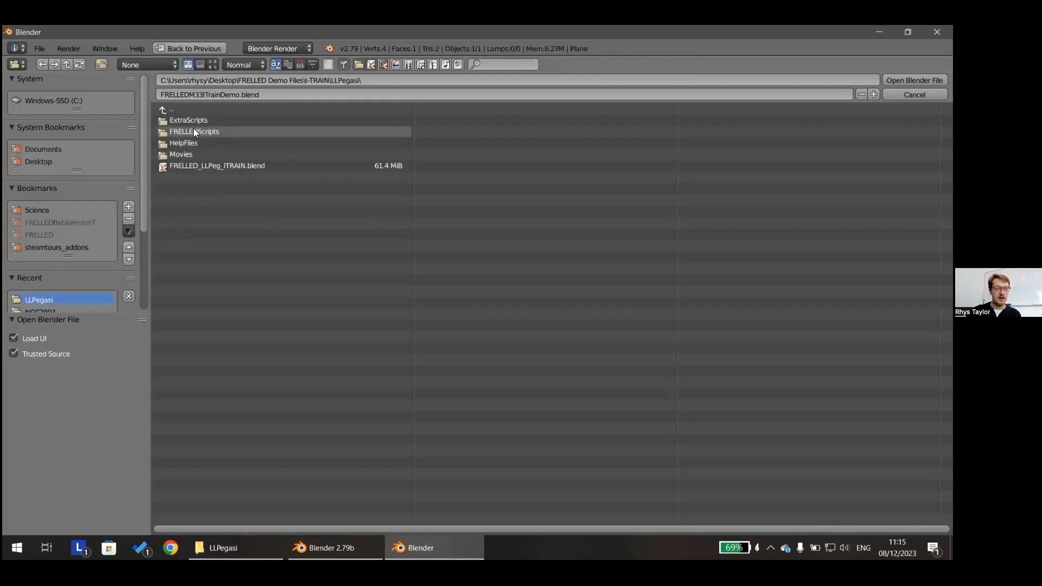
left_click(237, 167)
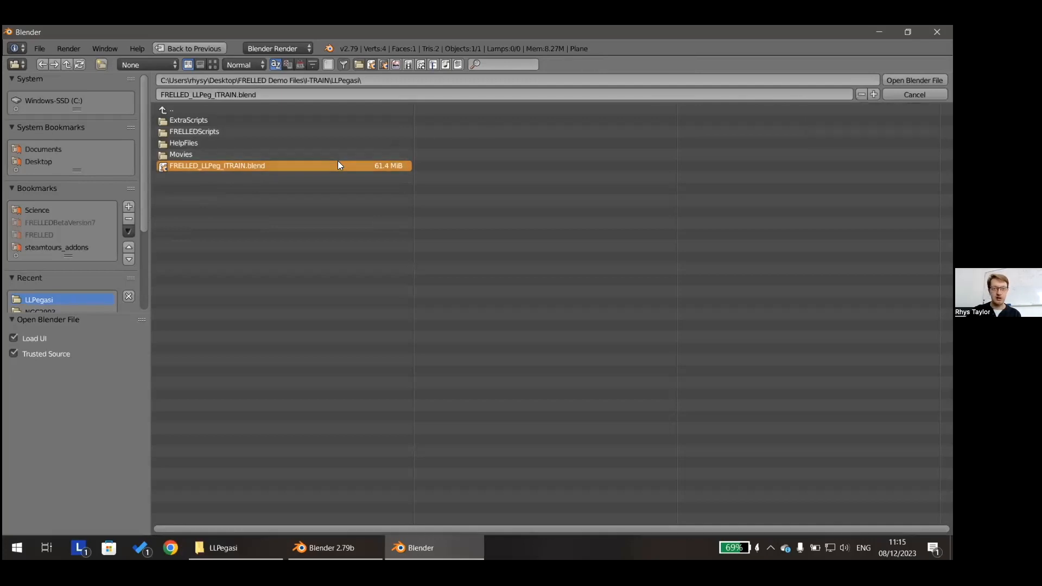
left_click(914, 79)
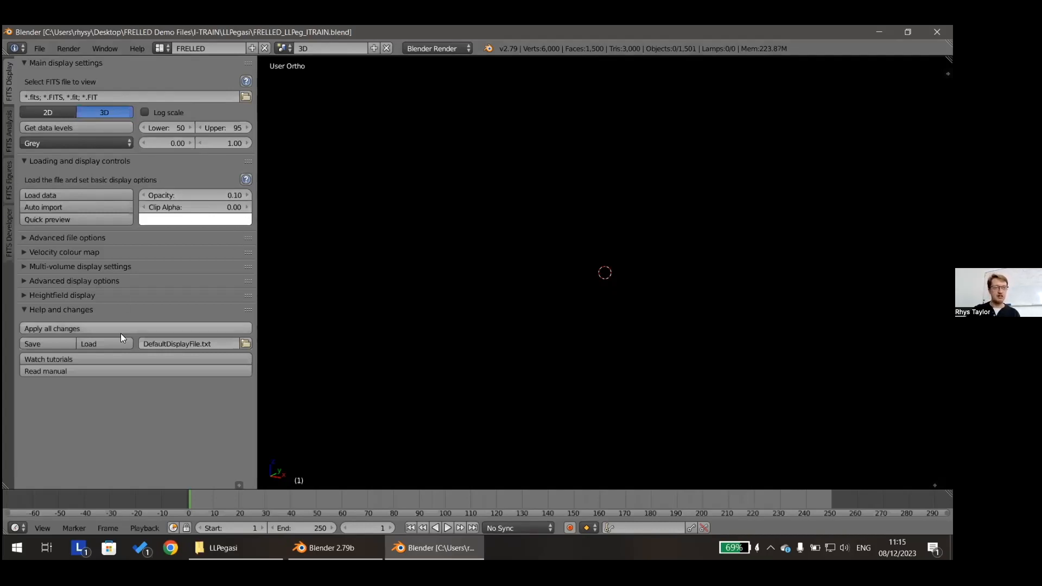
Look over the FITS Analysis, FITS Figures and FITS Developer controls, and return to FITS Display
left_click(8, 133)
left_click(6, 180)
left_click(8, 225)
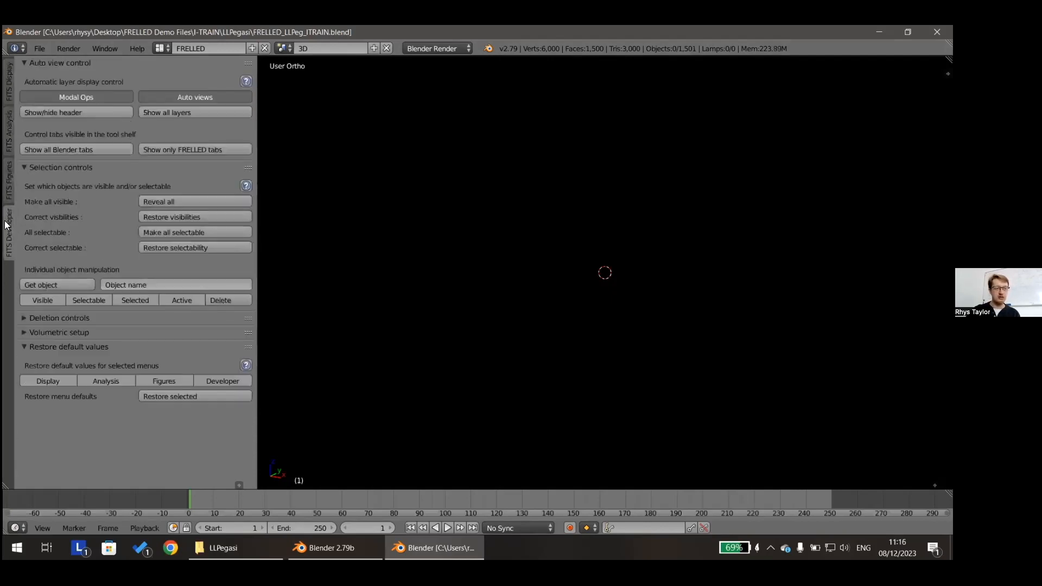
left_click(9, 190)
left_click(10, 142)
left_click(7, 95)
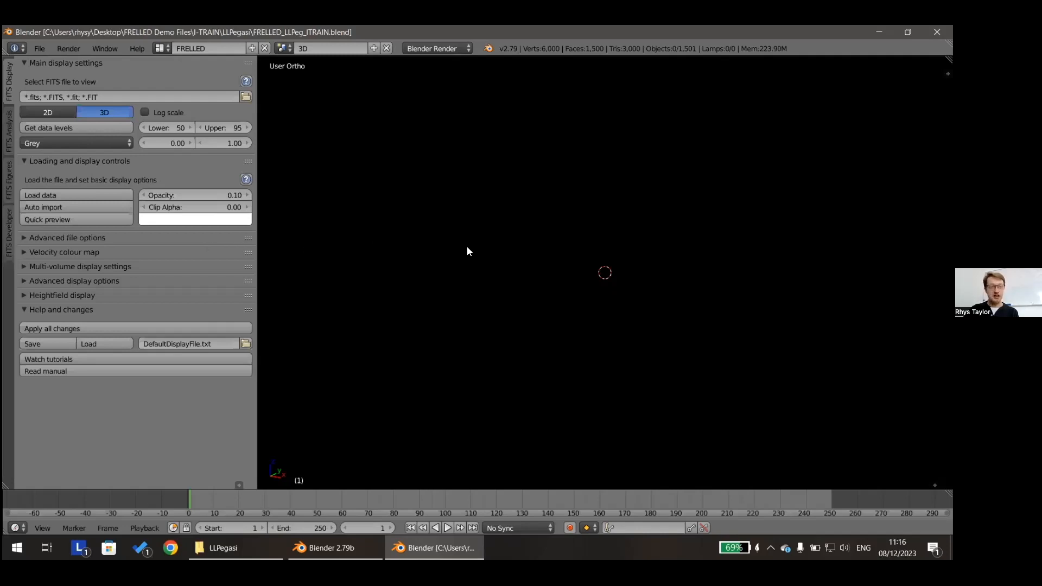
Hide and restore the FRELLED tool shelf, and briefly show the 3D view's properties region
key("t")
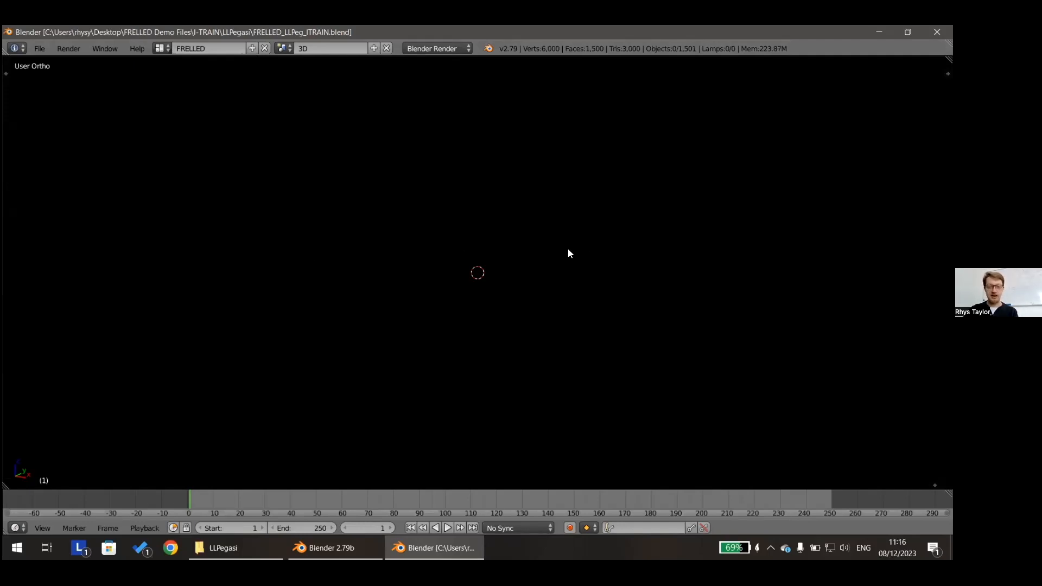
key("t")
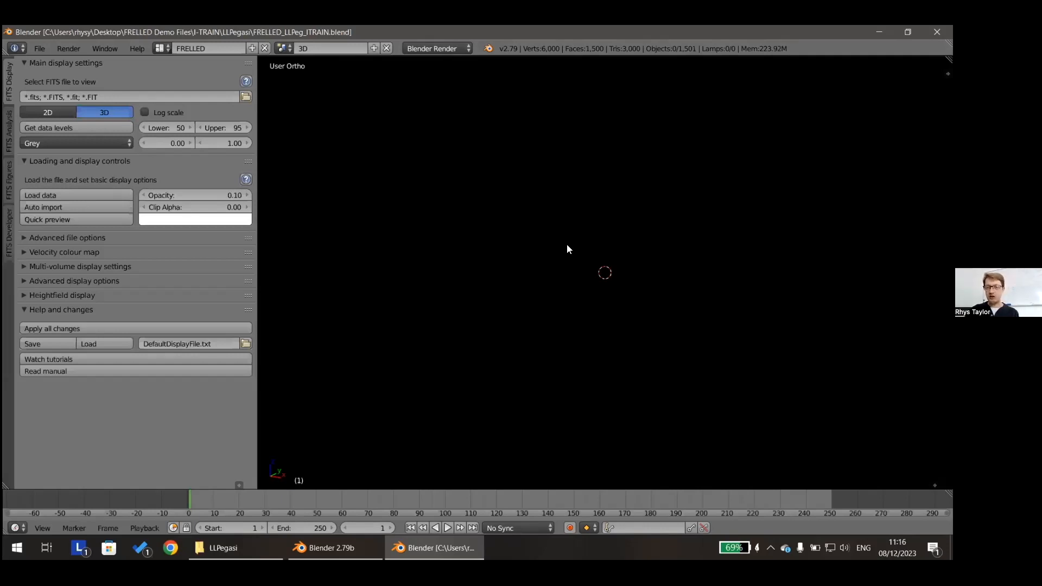
key("n")
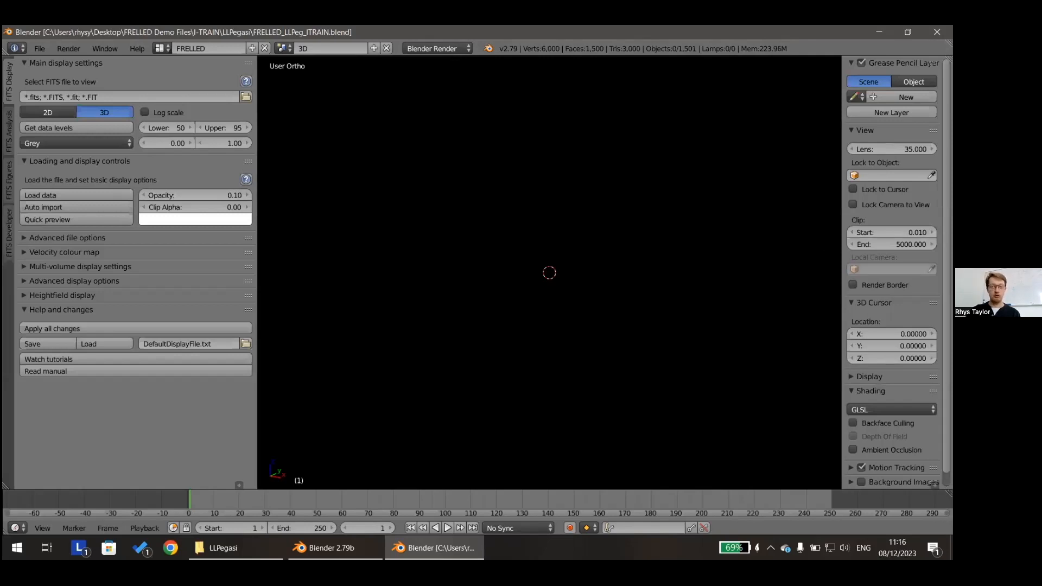
scroll(897, 272, "down", 1)
scroll(897, 273, "up", 1)
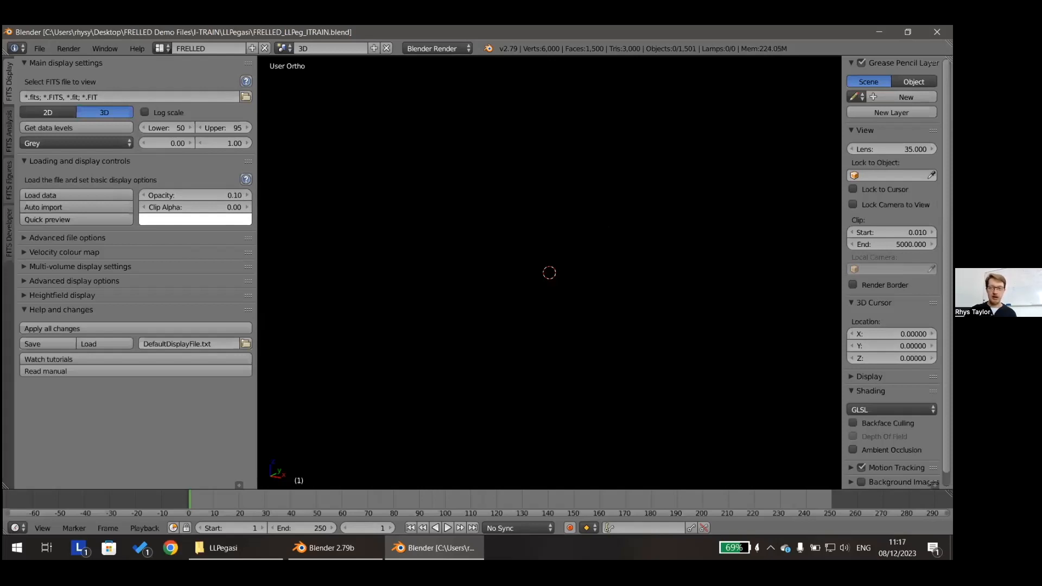
key("n")
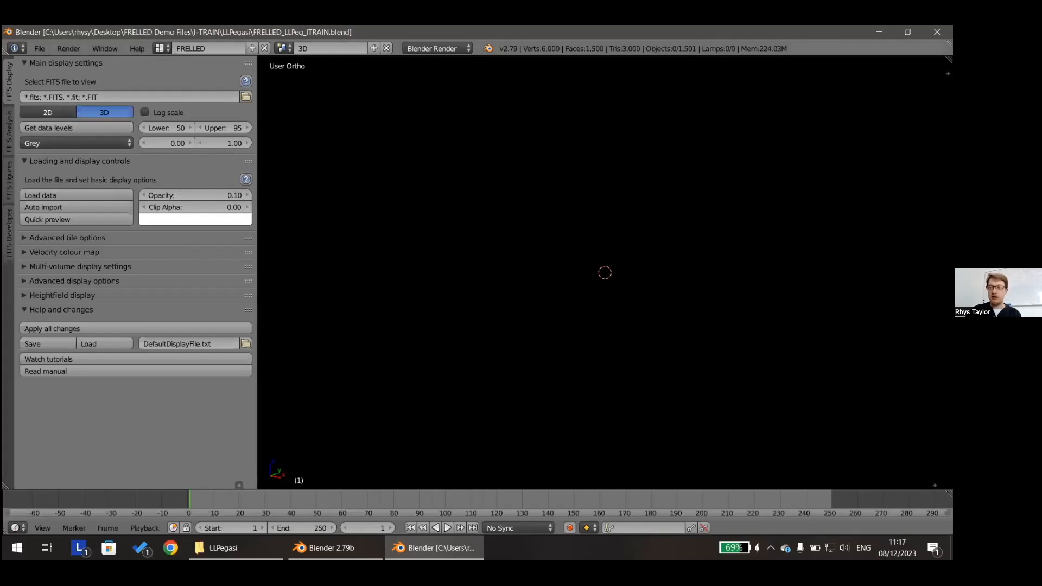
left_click(41, 48)
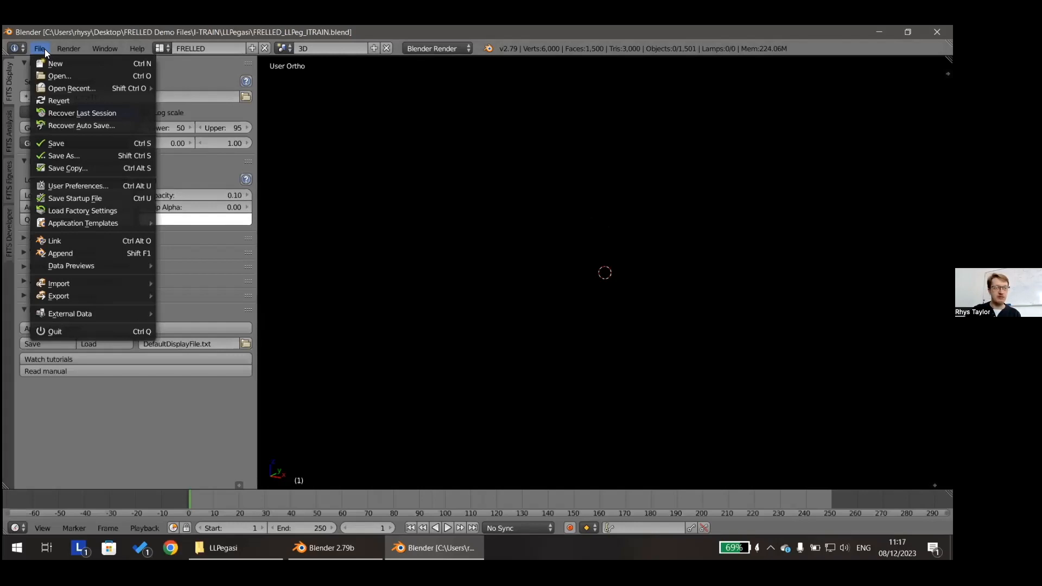
left_click(44, 48)
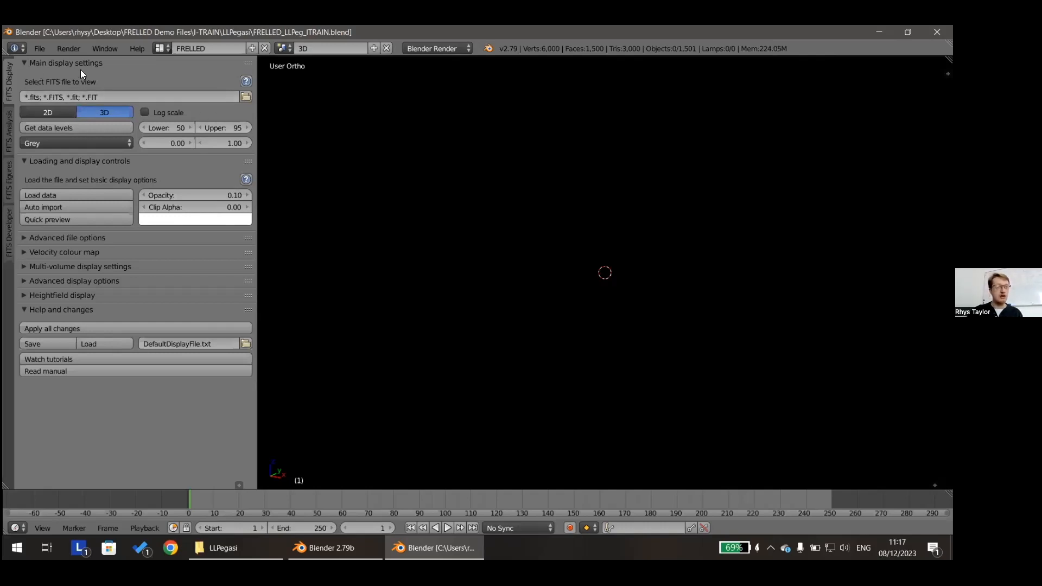
Select LLPegasiConvertedGif.fits from the I-TRAIN\LLPegasi folder as the FITS file to view
left_click(24, 61)
left_click(247, 96)
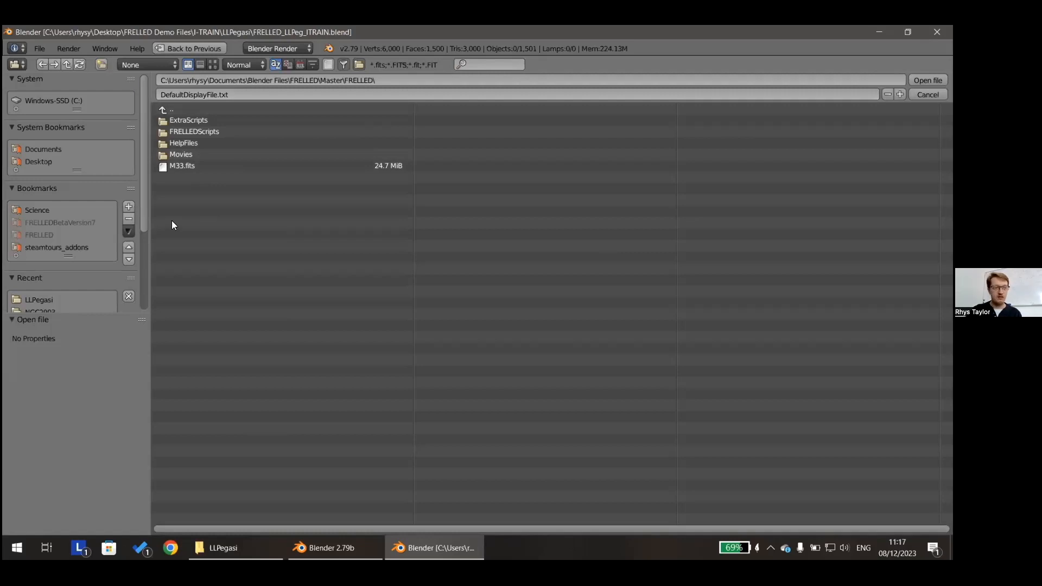
left_click(44, 161)
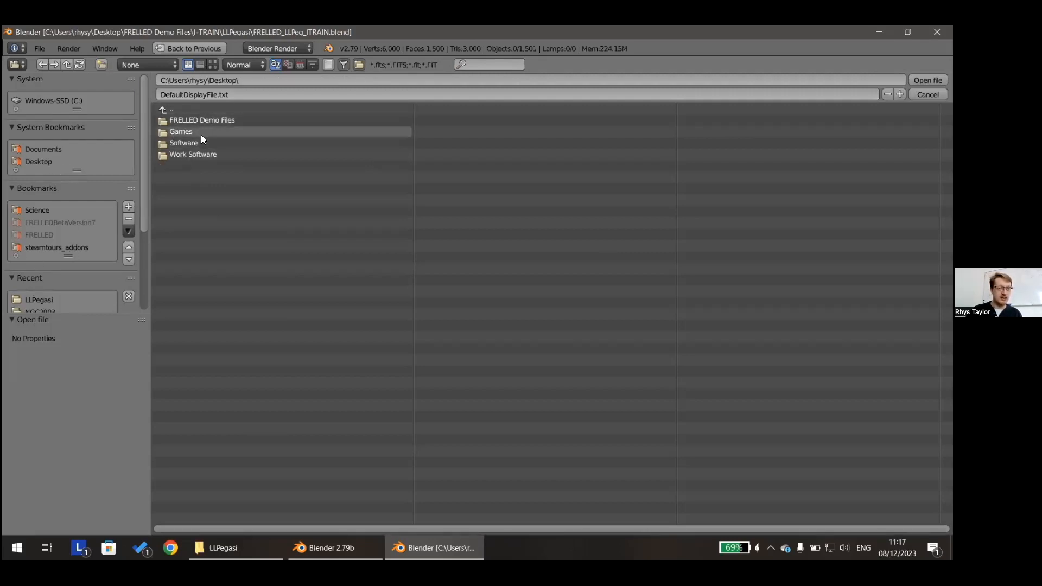
left_click(217, 121)
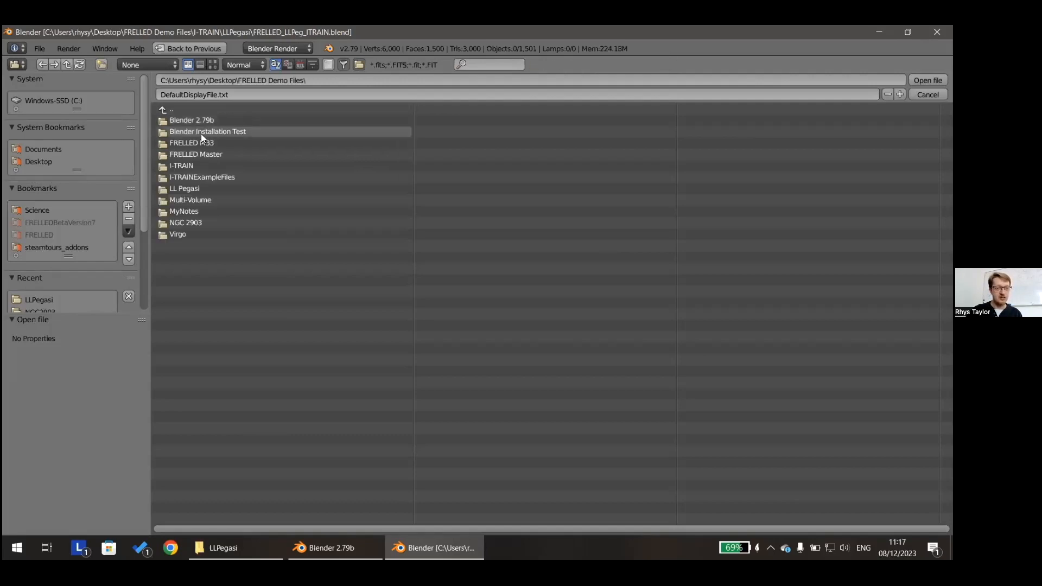
left_click(206, 166)
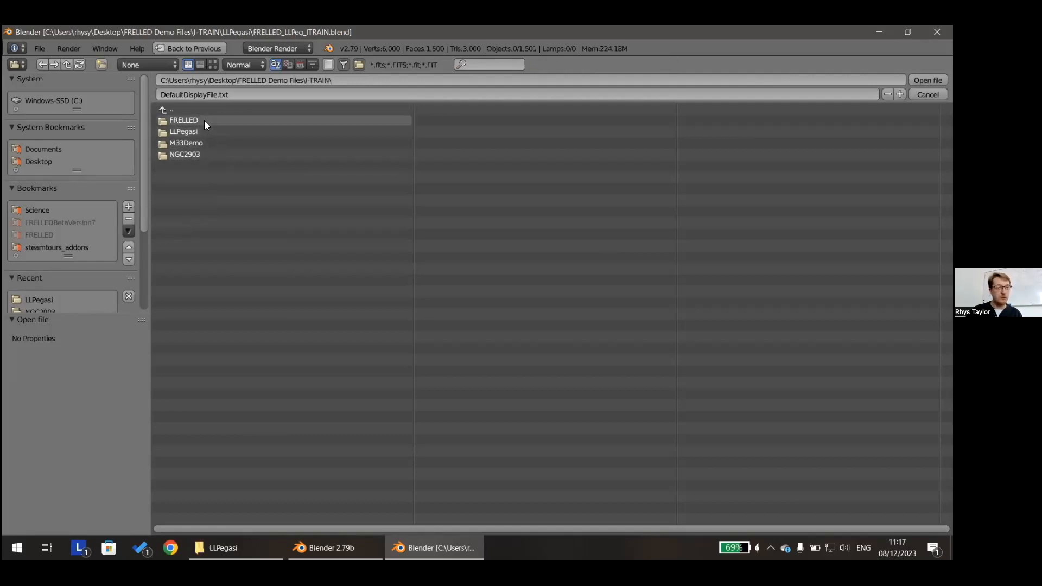
left_click(195, 132)
left_click(220, 170)
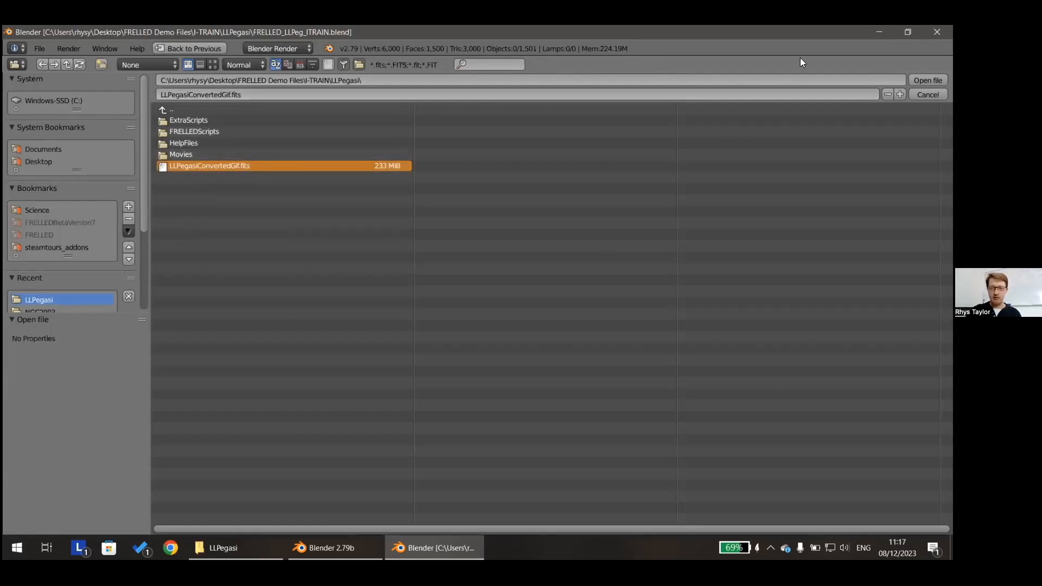
left_click(927, 80)
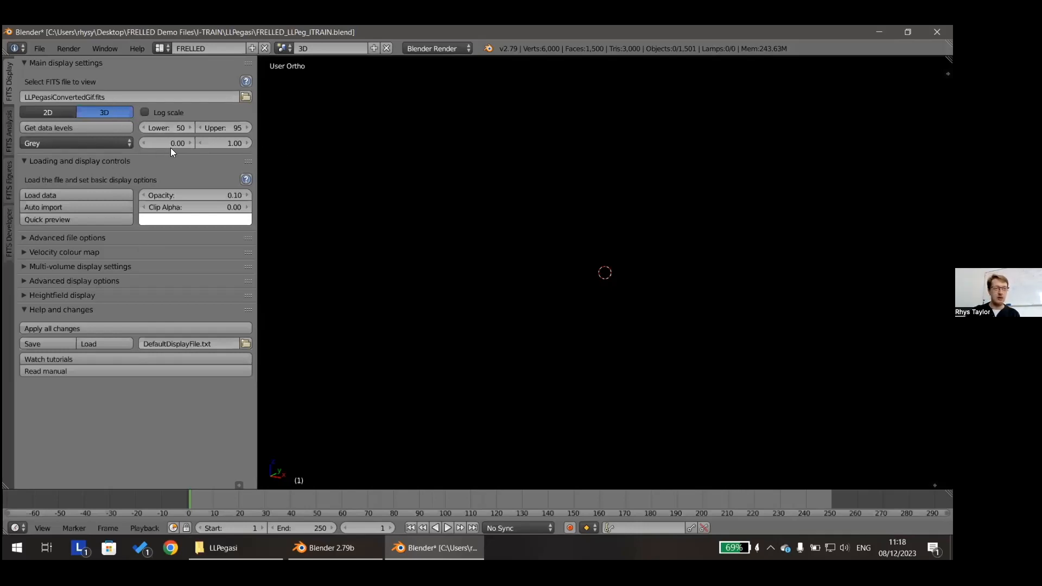
Auto import LLPegasiConvertedGif.fits as a 3D volume and return to the loaded data cube
left_click(121, 208)
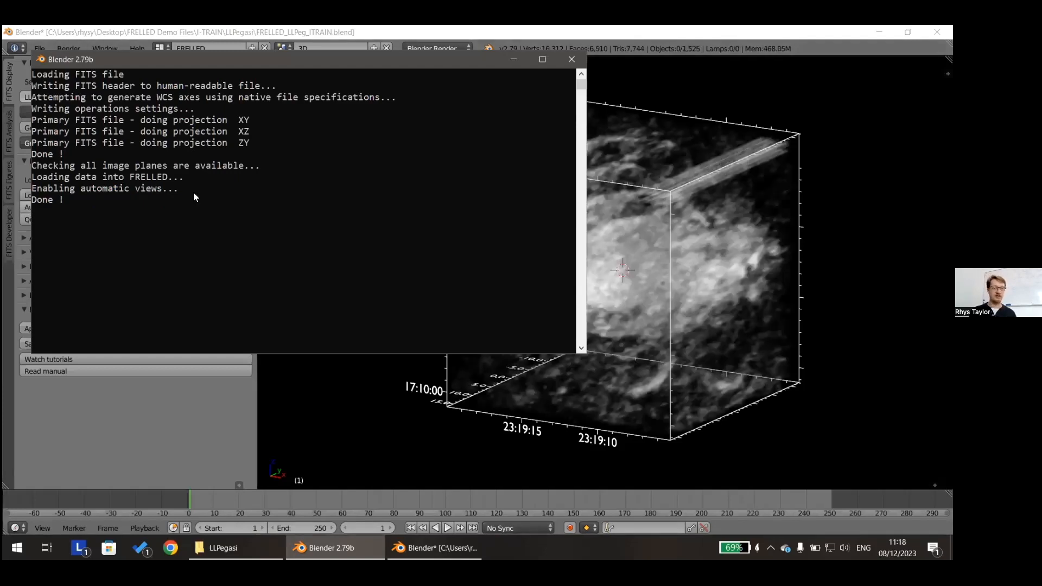
left_click(145, 28)
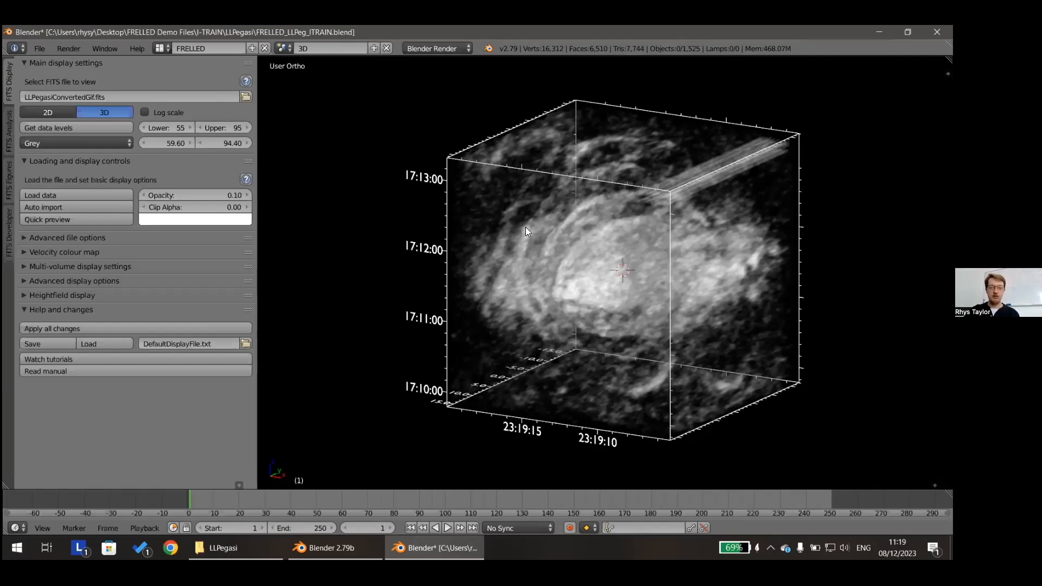
Inspect the LL Pegasi data cube by zooming in and out, orbiting around it and panning across it
scroll(568, 249, "up", 2)
scroll(575, 254, "down", 6)
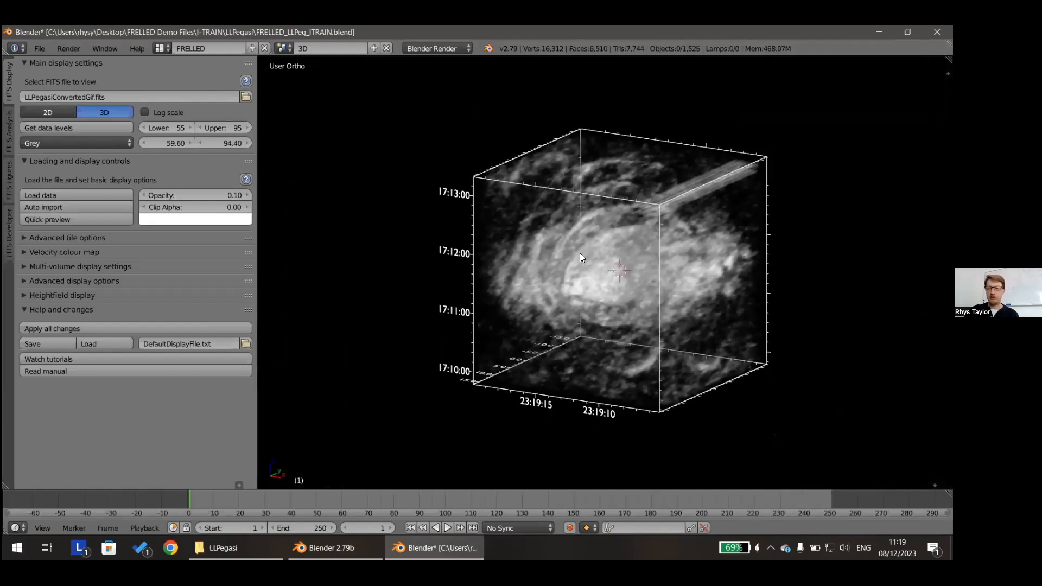
scroll(580, 253, "up", 5)
scroll(579, 252, "down", 3)
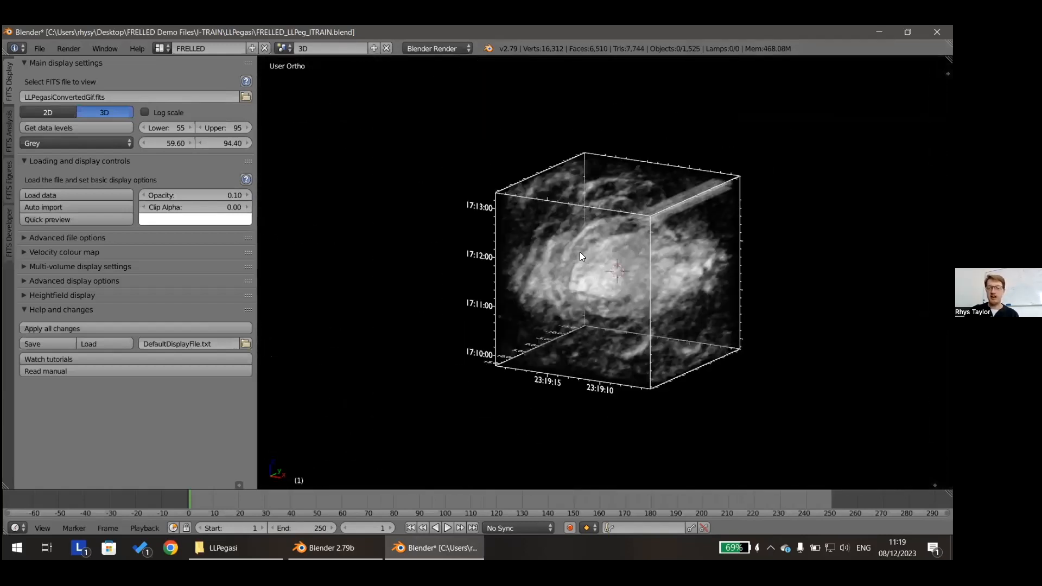
scroll(579, 254, "up", 1)
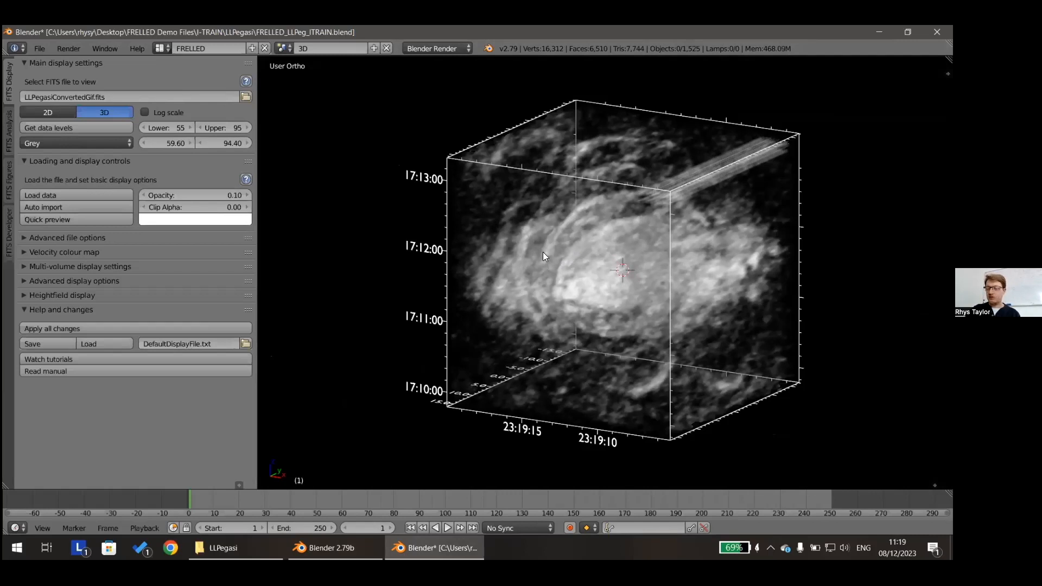
middle_click_drag(563, 246, 585, 303)
middle_click_drag(497, 270, 444, 291)
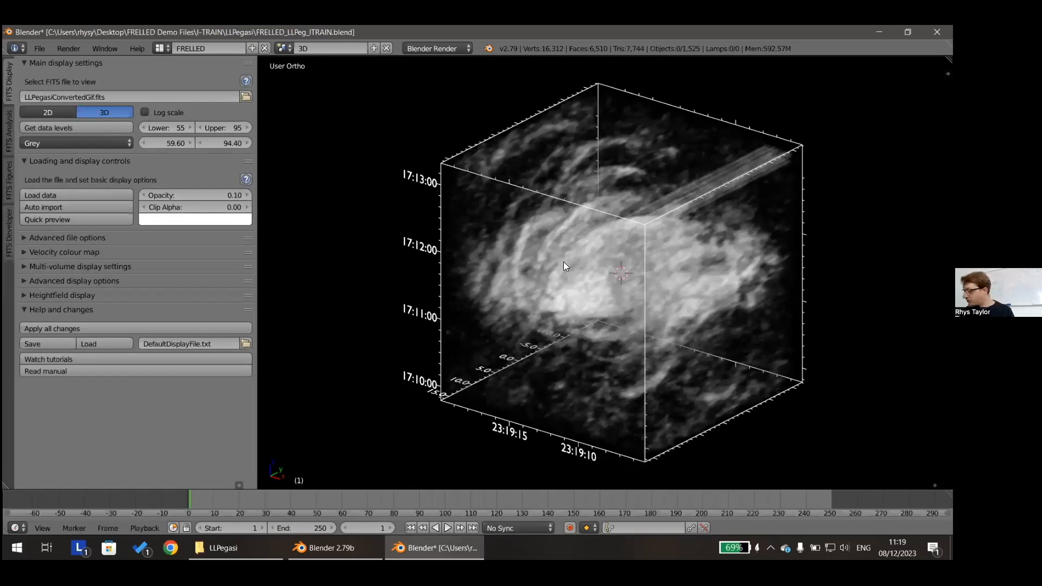
middle_click_drag(564, 262, 588, 263, "shift")
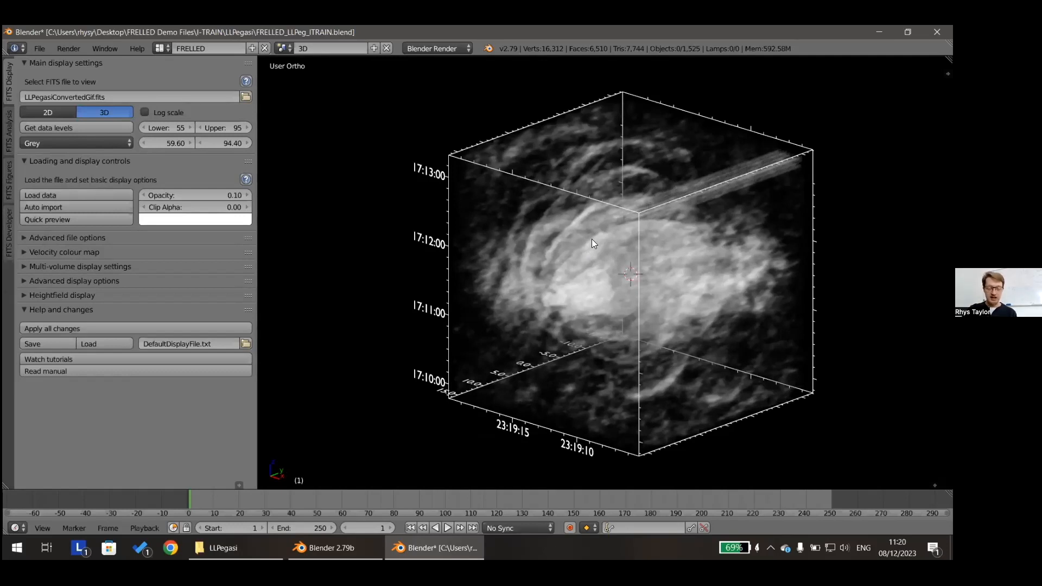
middle_click_drag(633, 245, 606, 255)
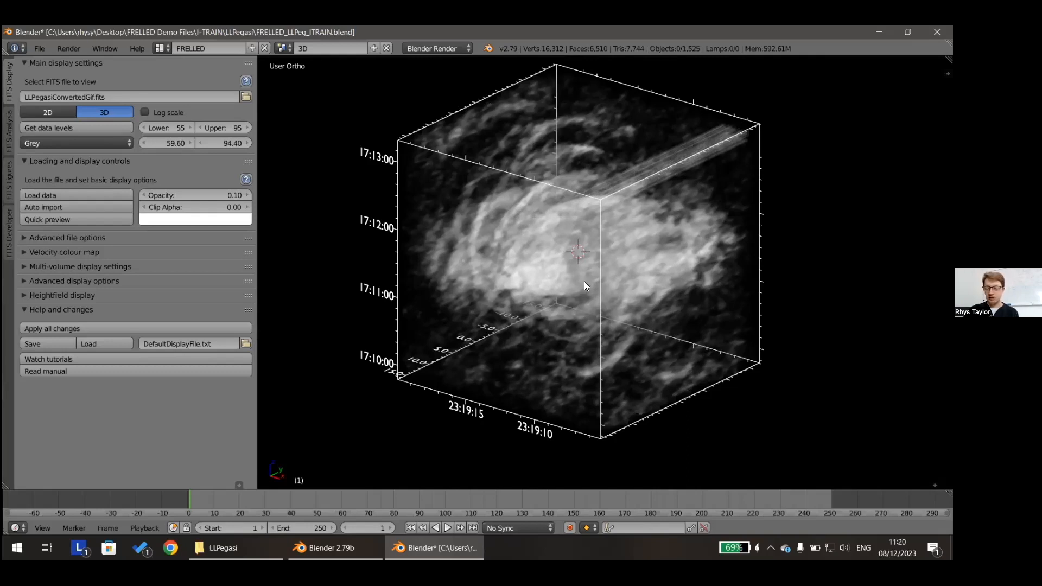
Examine the cube's projections in the front, right and top orthographic views, ending on the right view
key("KP_1")
key("KP_3")
key("KP_7")
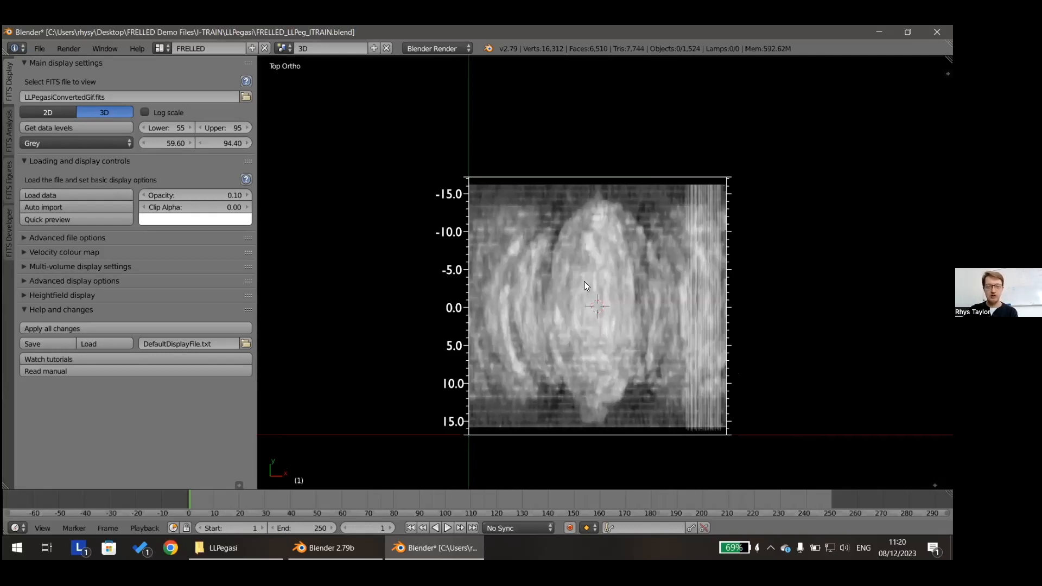
key("KP_1")
key("KP_3")
key("KP_1")
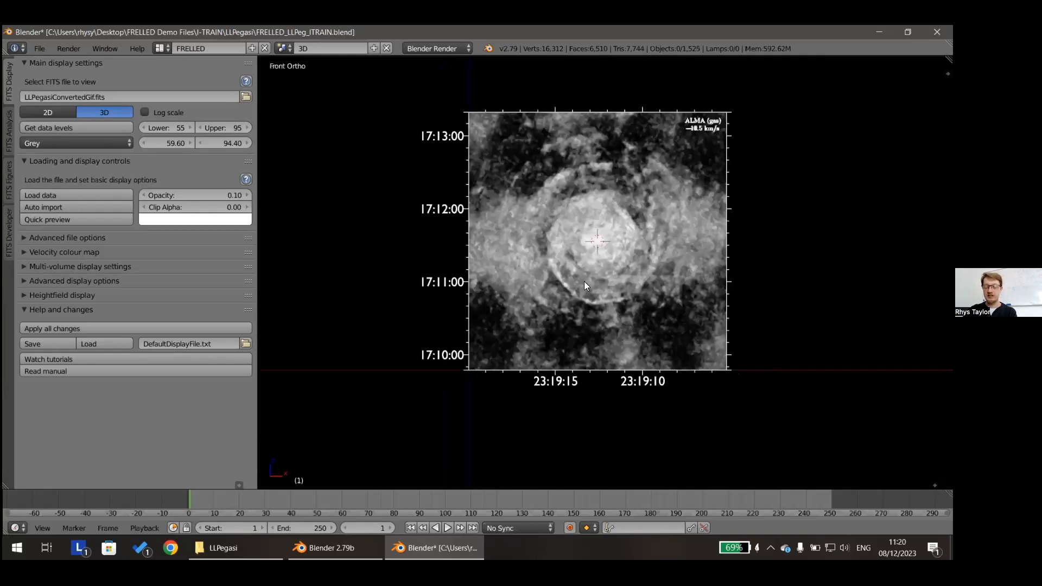
scroll(583, 281, "up", 2)
scroll(582, 283, "down", 2)
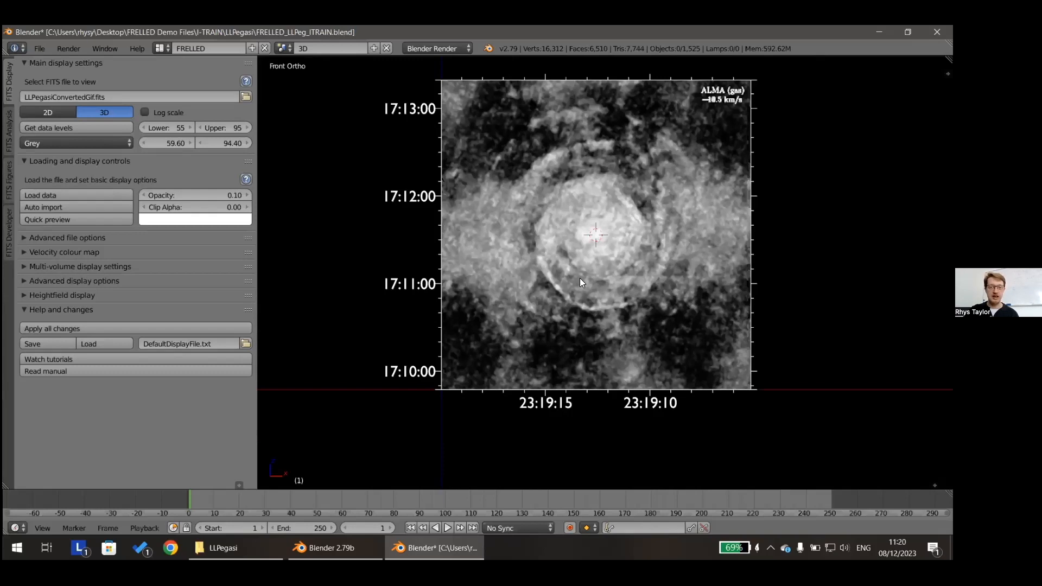
middle_click_drag(627, 249, 623, 275, "shift")
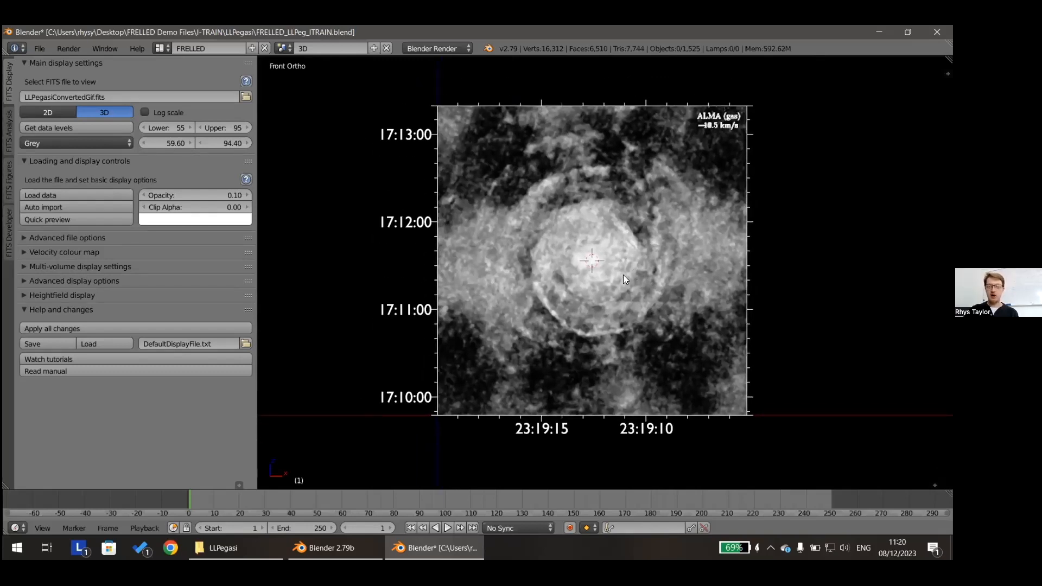
key("KP_3")
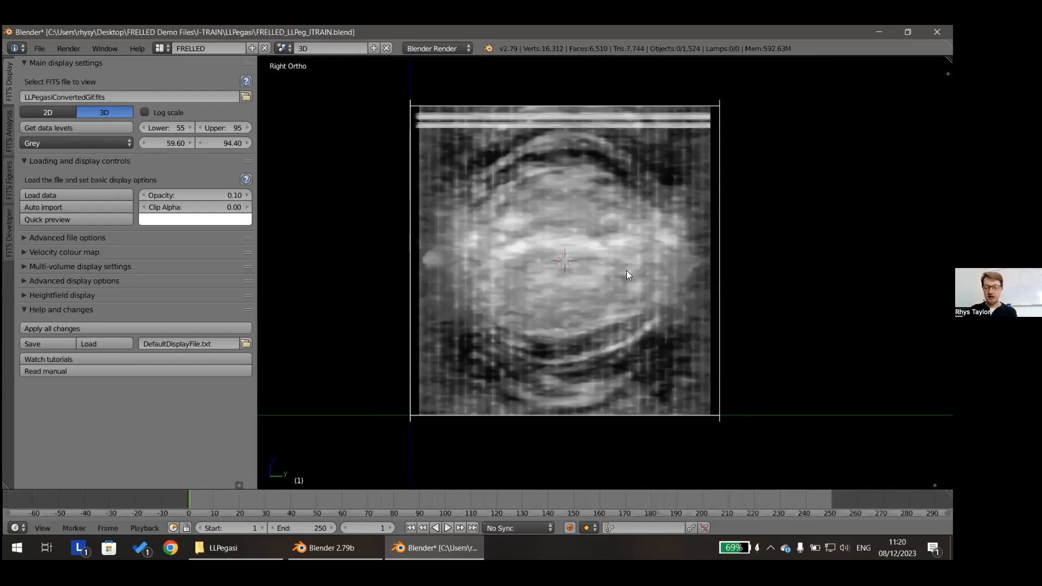
Rotate the view around the cube in fixed increments, horizontally and vertically, to examine its structure from several angles
key("KP_4")
key("KP_4")
key("KP_4")
key("KP_8")
key("KP_8")
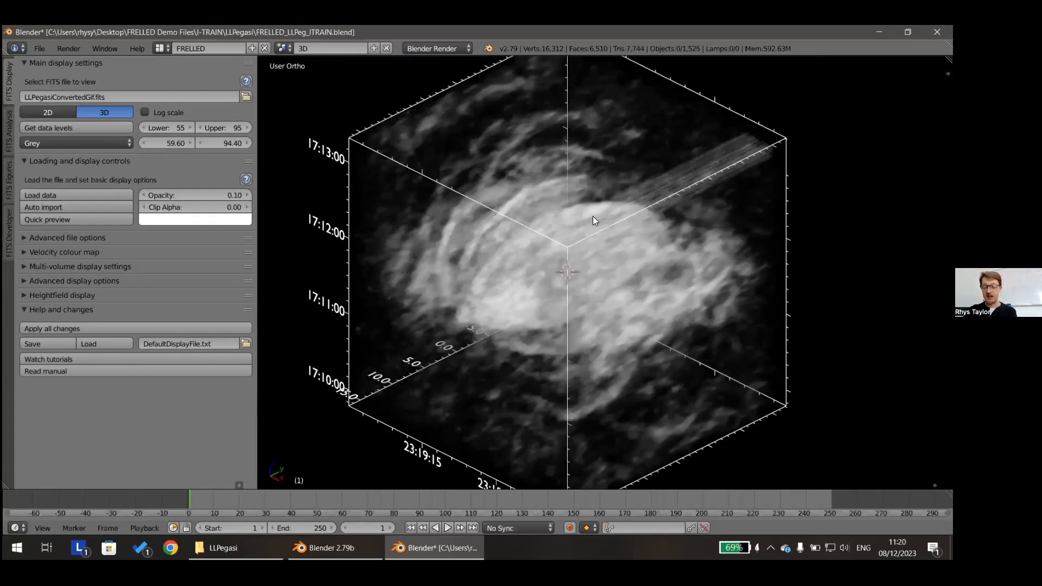
key("KP_6")
key("KP_6")
key("KP_2")
key("KP_2")
key("KP_2")
key("KP_2")
key("KP_2")
key("KP_8")
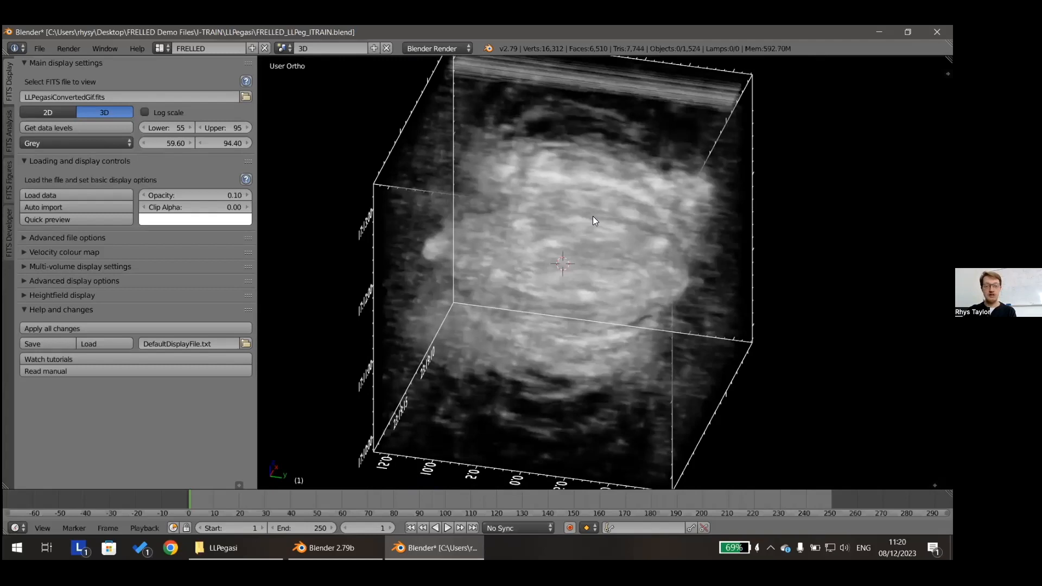
key("KP_8")
key("KP_8")
key("KP_8")
key("KP_8")
key("KP_4")
key("KP_6")
key("KP_6")
key("KP_6")
key("KP_6")
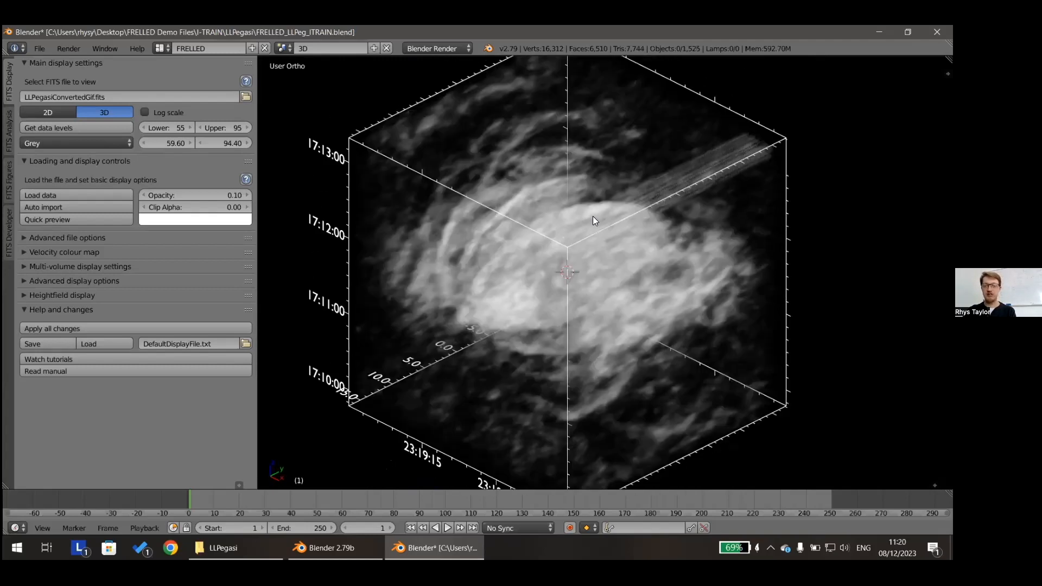
key("KP_4")
key("KP_4")
key("KP_4")
key("KP_4")
key("KP_2")
key("KP_2")
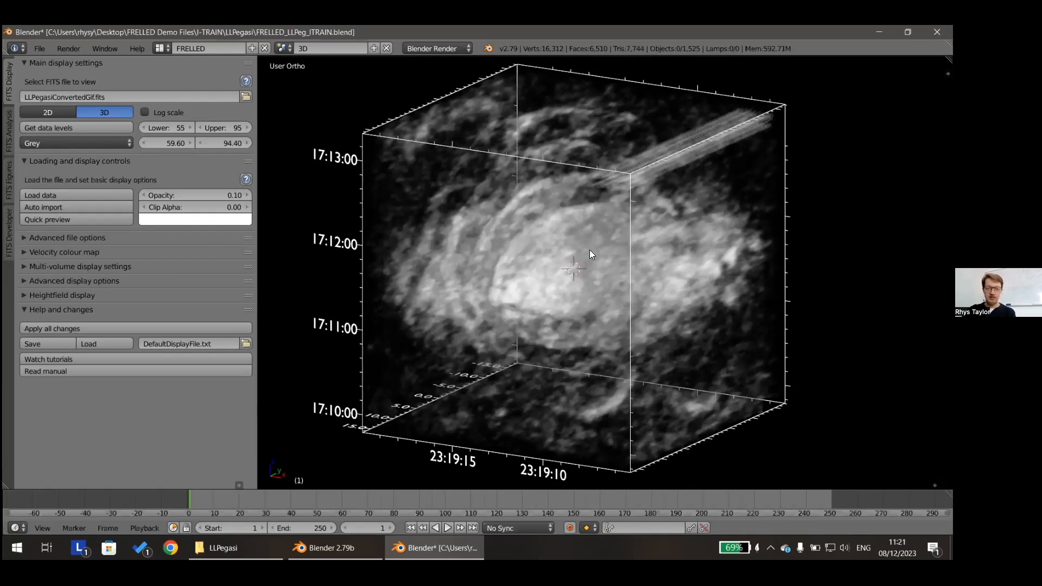
Switch to perspective projection, move inside the gas shells to examine them, and return to the orthographic overview
key("KP_5")
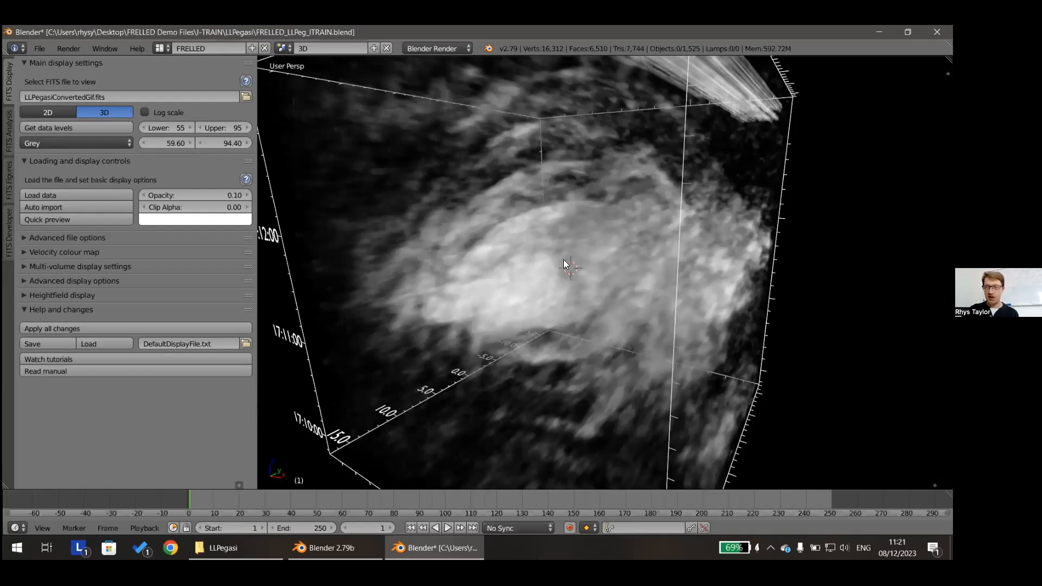
middle_click_drag(566, 236, 593, 286)
scroll(584, 287, "up", 2)
scroll(583, 291, "up", 3)
scroll(587, 262, "down", 1)
scroll(573, 296, "up", 1)
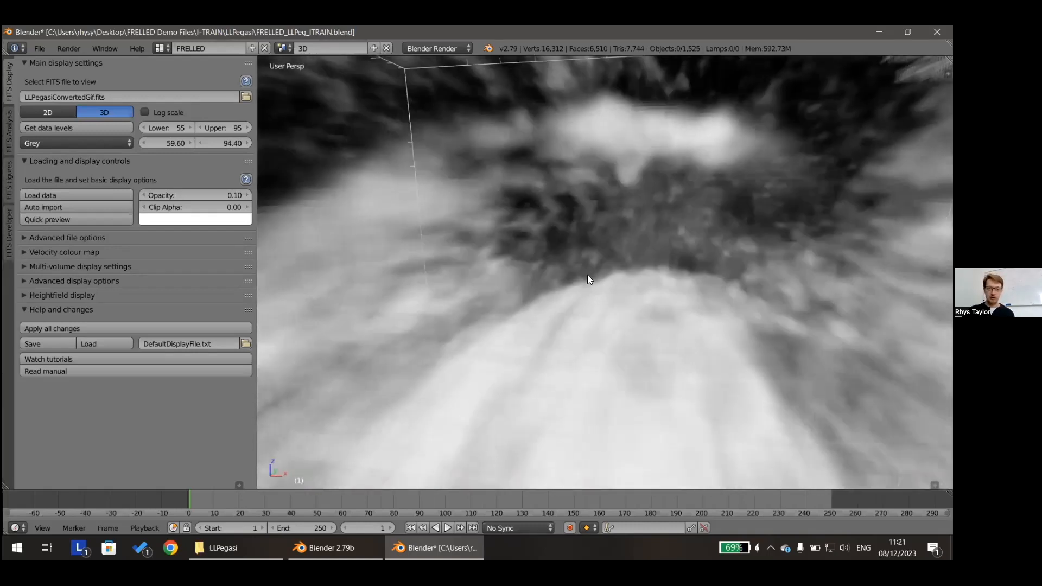
middle_click_drag(634, 199, 619, 230)
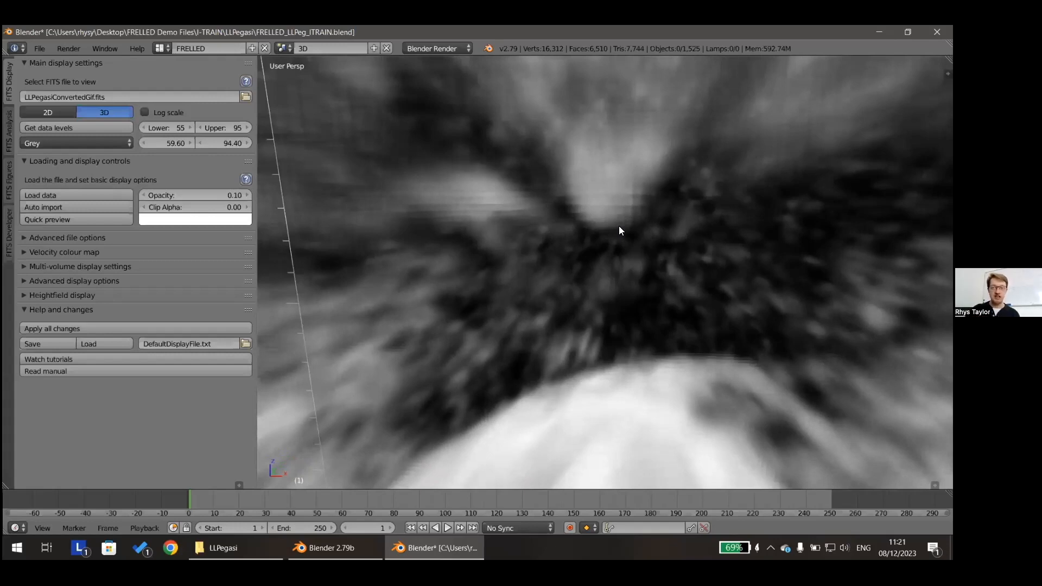
middle_click_drag(619, 222, 602, 234)
scroll(592, 275, "down", 4)
key("KP_5")
scroll(598, 286, "up", 3)
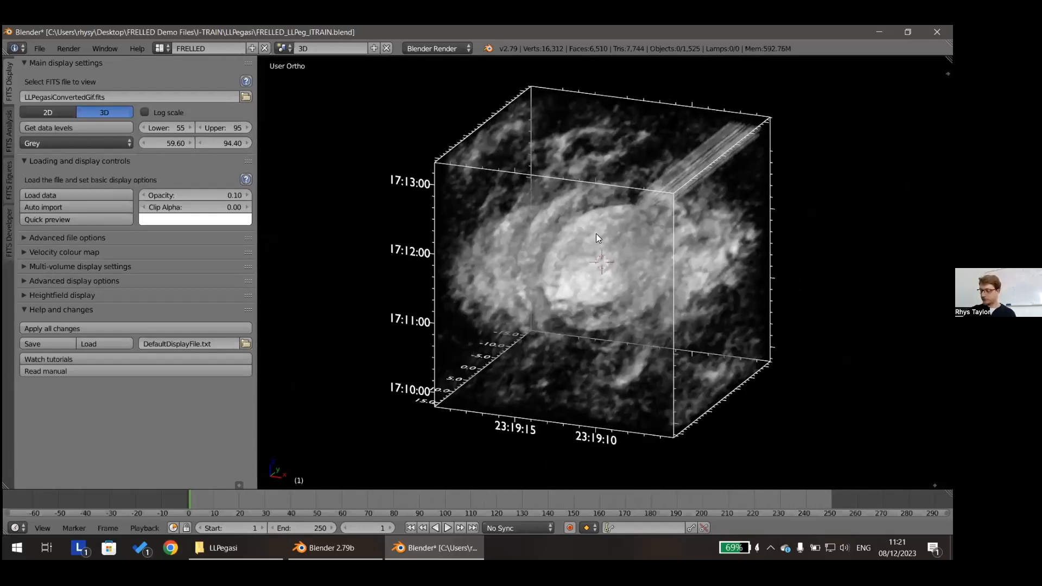
scroll(587, 231, "up", 2)
scroll(579, 261, "down", 2)
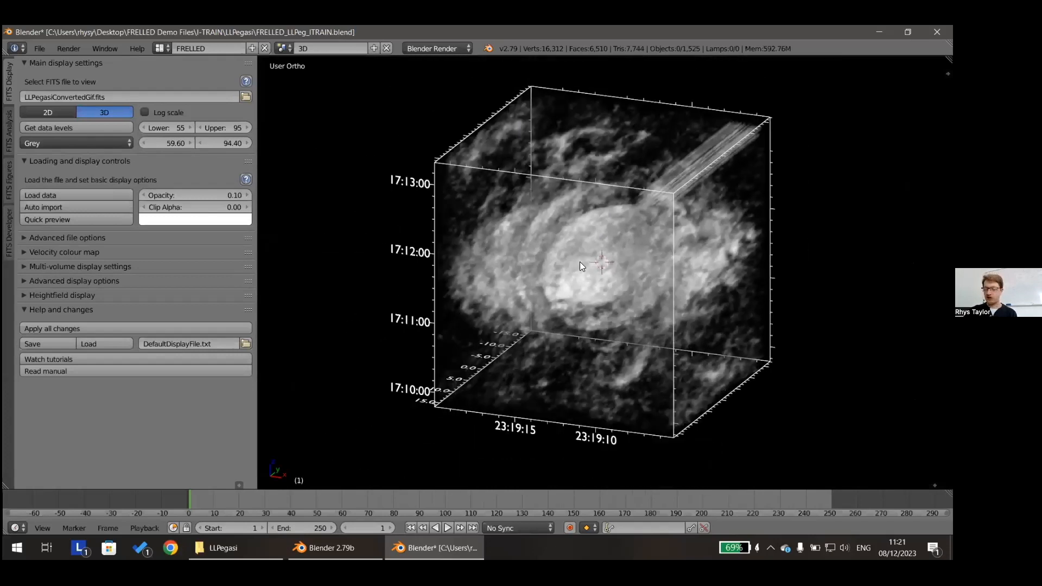
In the front view, place the 3D cursor at several points around the cube, ending in the empty space beside the declination axis
key("KP_1")
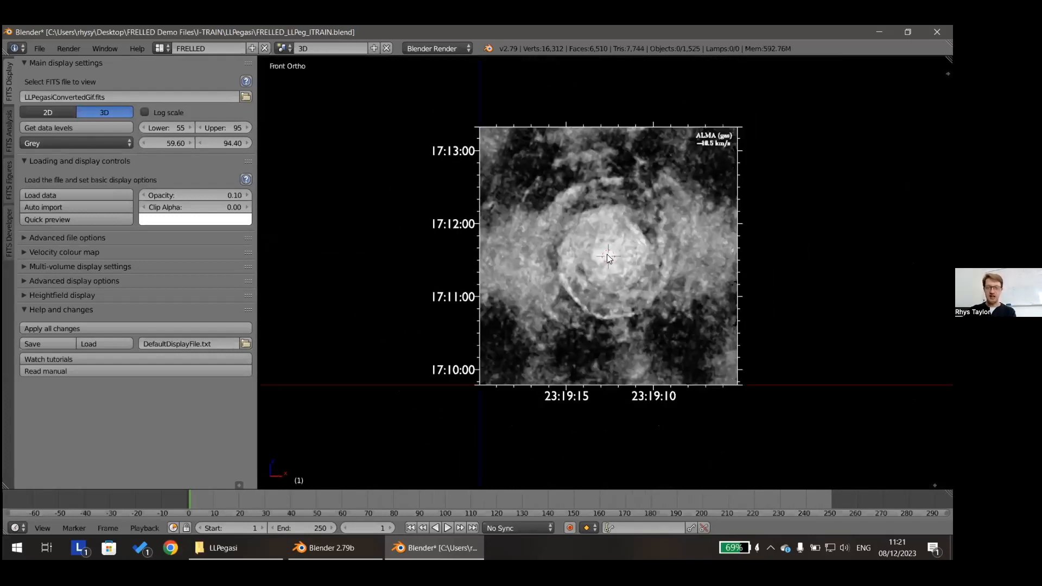
scroll(605, 257, "up", 1)
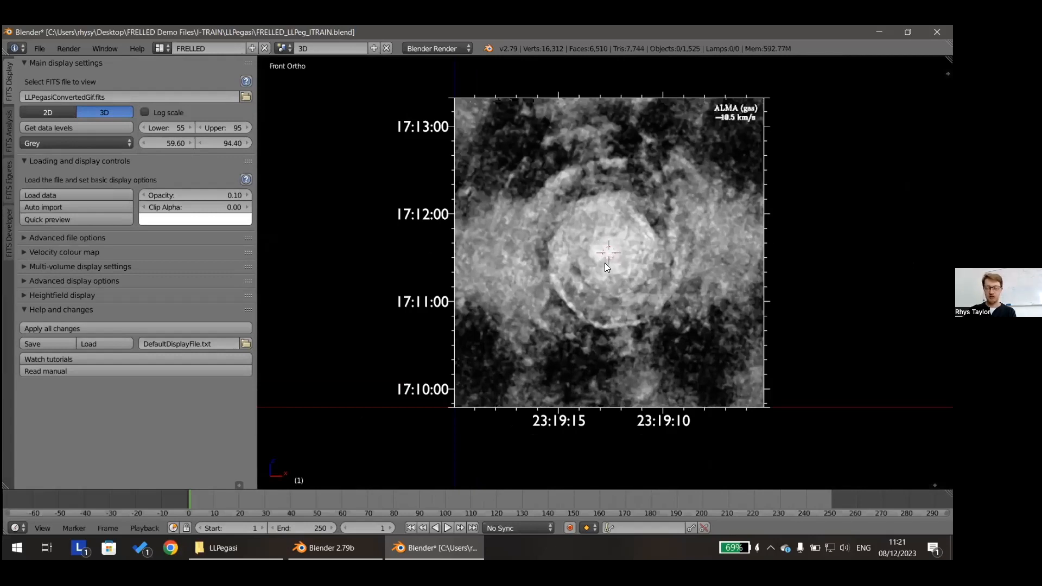
left_click(378, 137)
left_click(362, 264)
left_click(591, 96)
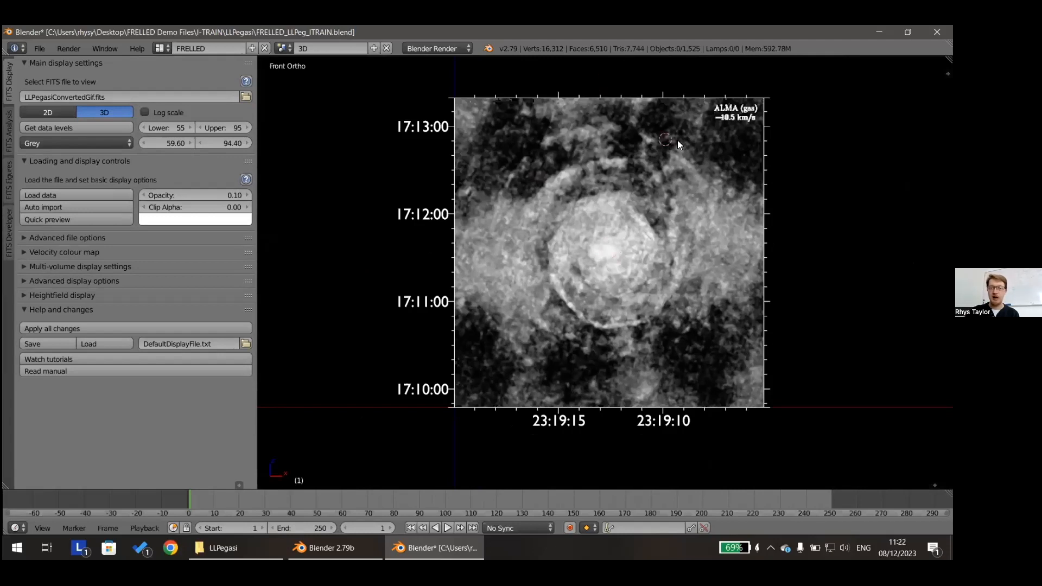
left_click(340, 203)
left_click(368, 310)
left_click(360, 299)
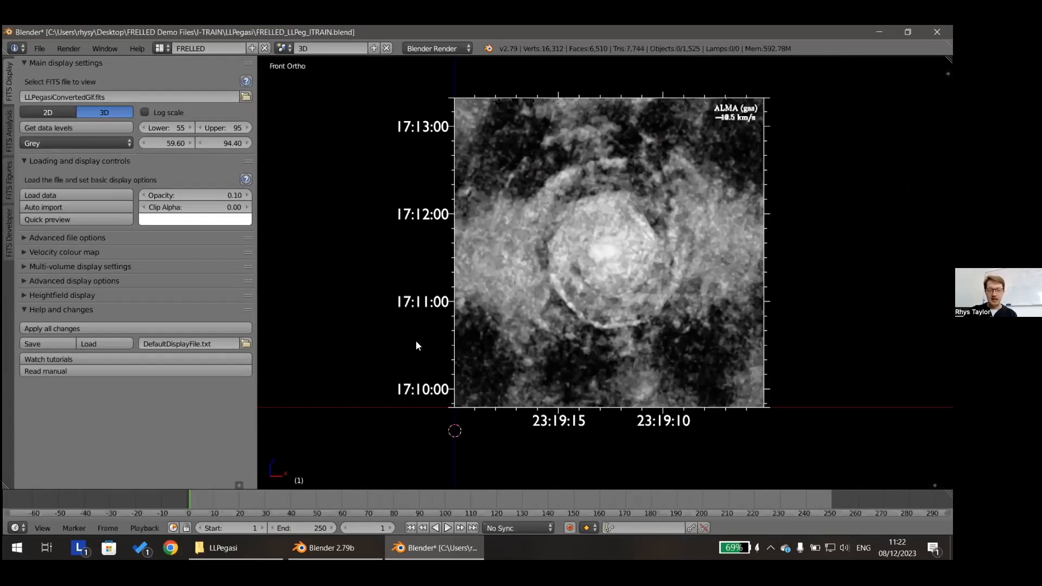
left_click(343, 258)
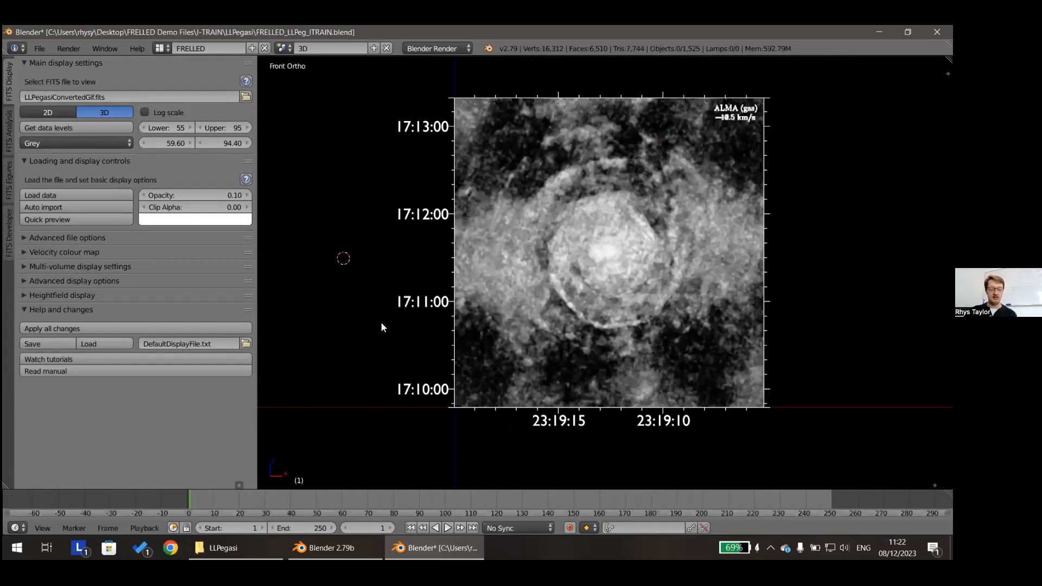
Turn off number lock, centre the view on the 3D cursor, and orbit to see the cube rotate about that point
key("Num_Lock")
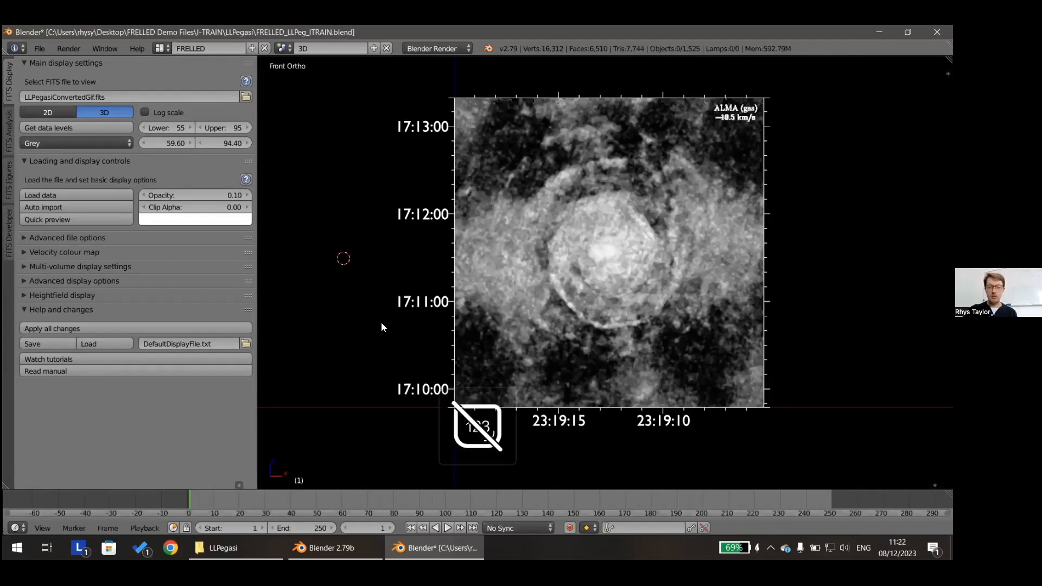
key("alt+Home")
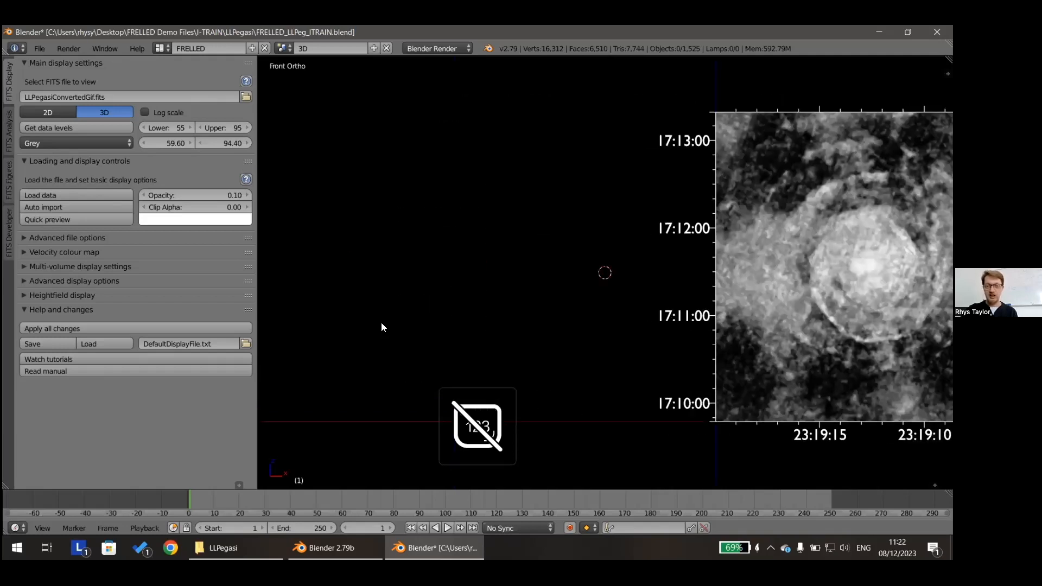
scroll(537, 262, "up", 4)
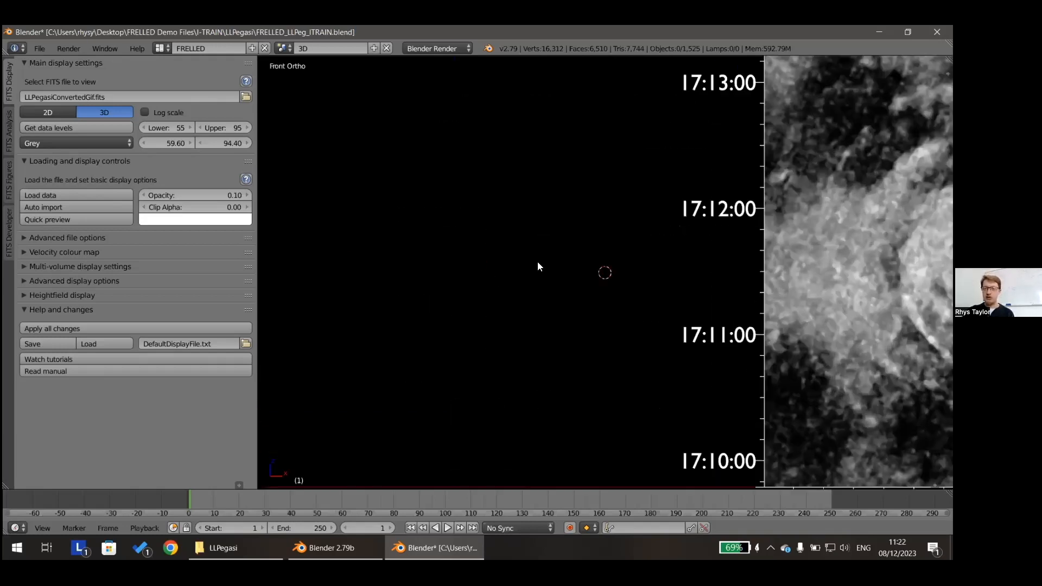
middle_click_drag(556, 263, 608, 289)
scroll(606, 284, "down", 4)
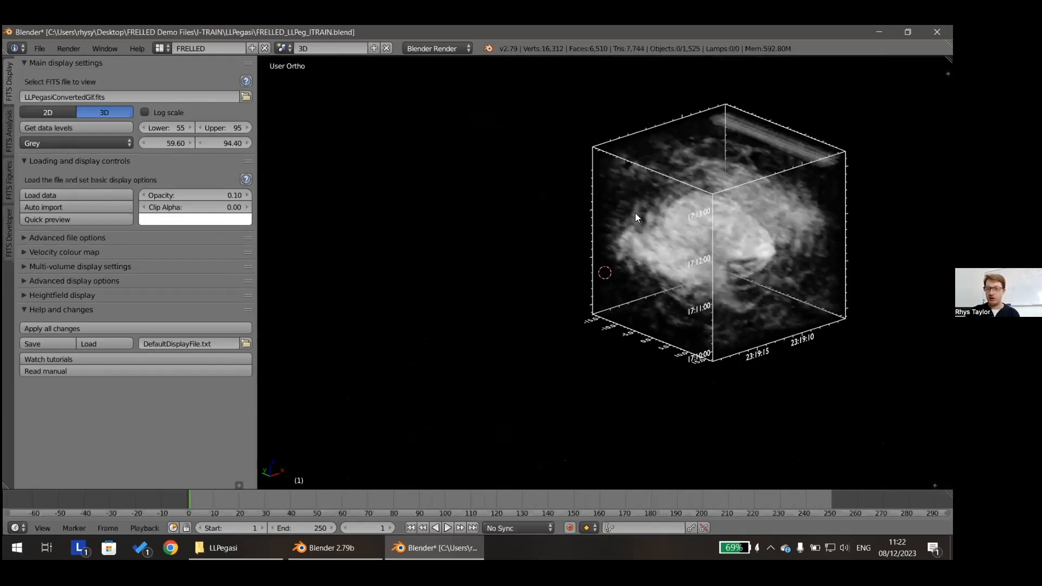
scroll(636, 217, "up", 1)
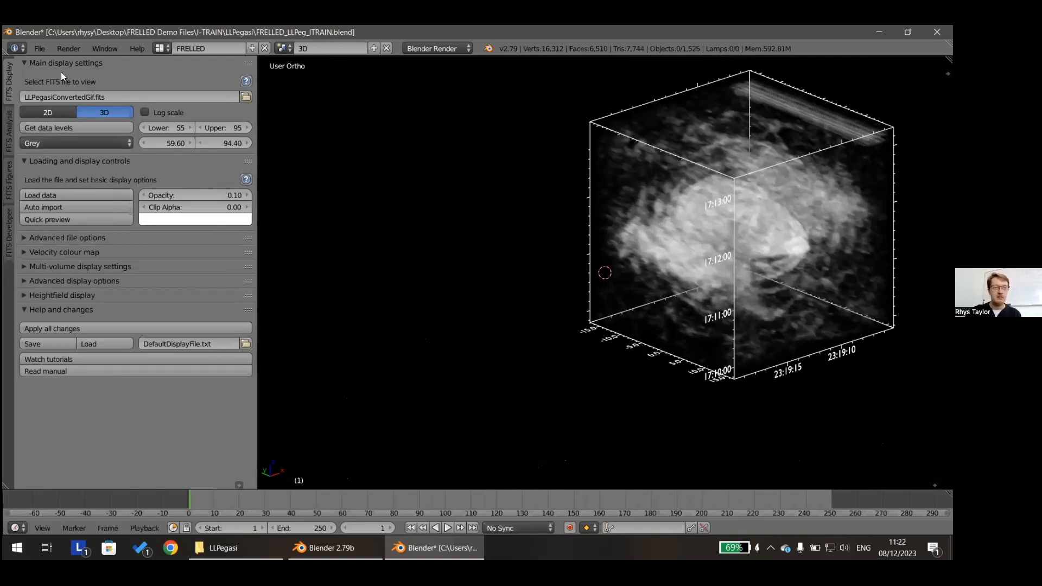
Centre the 3D cursor within the data cube using the FITS Analysis navigation tools
left_click(10, 132)
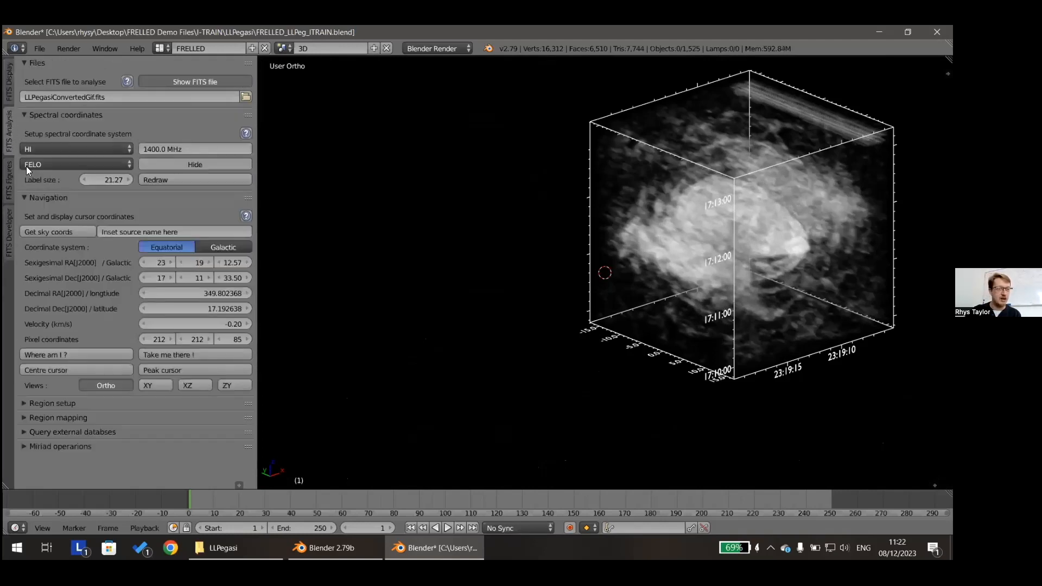
left_click(25, 198)
left_click(24, 198)
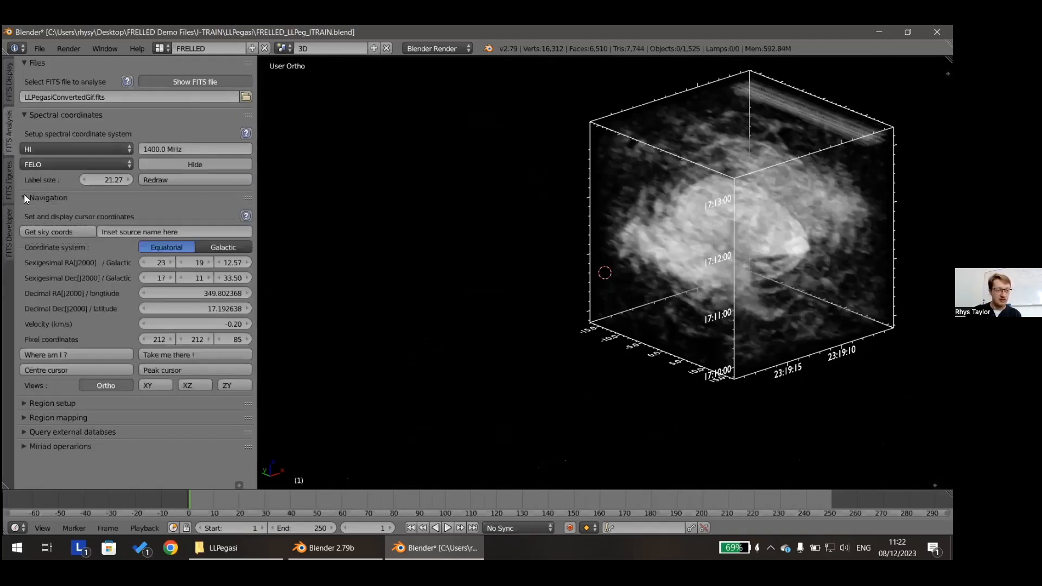
left_click(56, 374)
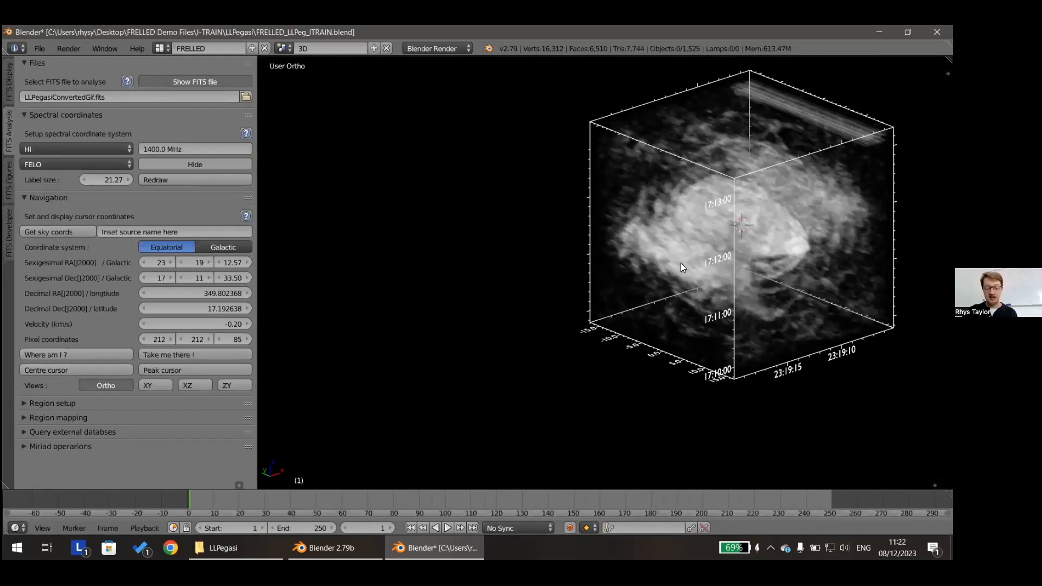
Centre the view on the 3D cursor and orbit the cube for a closer look at the gas shells
key("alt+Home")
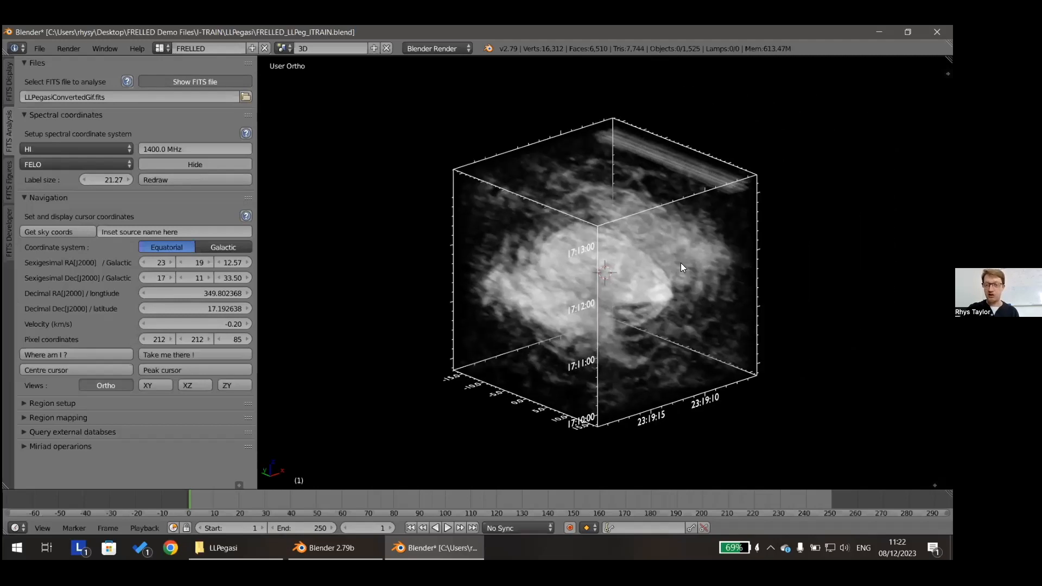
scroll(678, 263, "up", 2)
middle_click_drag(613, 263, 518, 264)
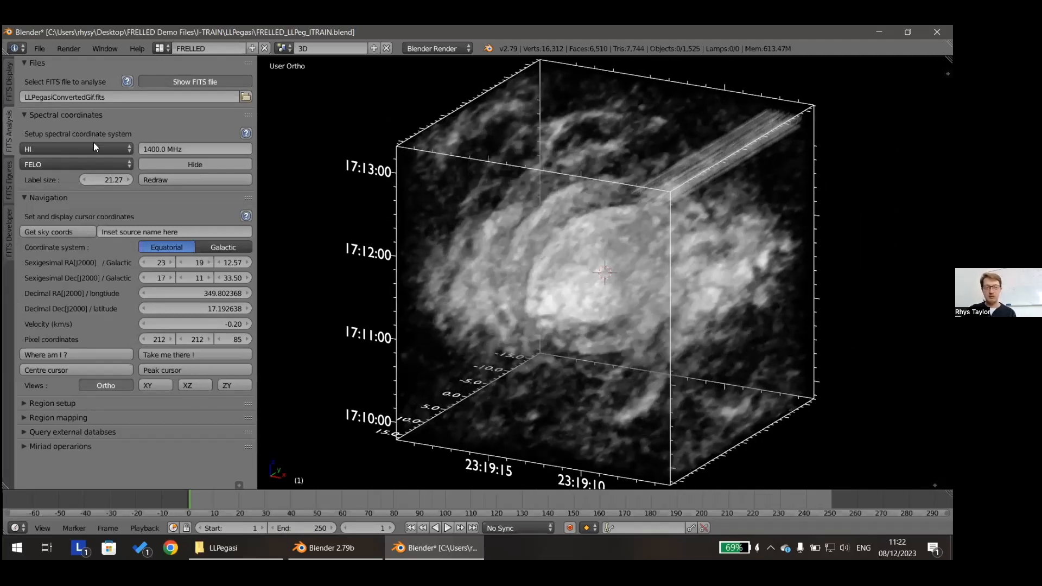
Return to the FITS display settings and choose the Spectral colour map
left_click(7, 92)
scroll(540, 302, "down", 1)
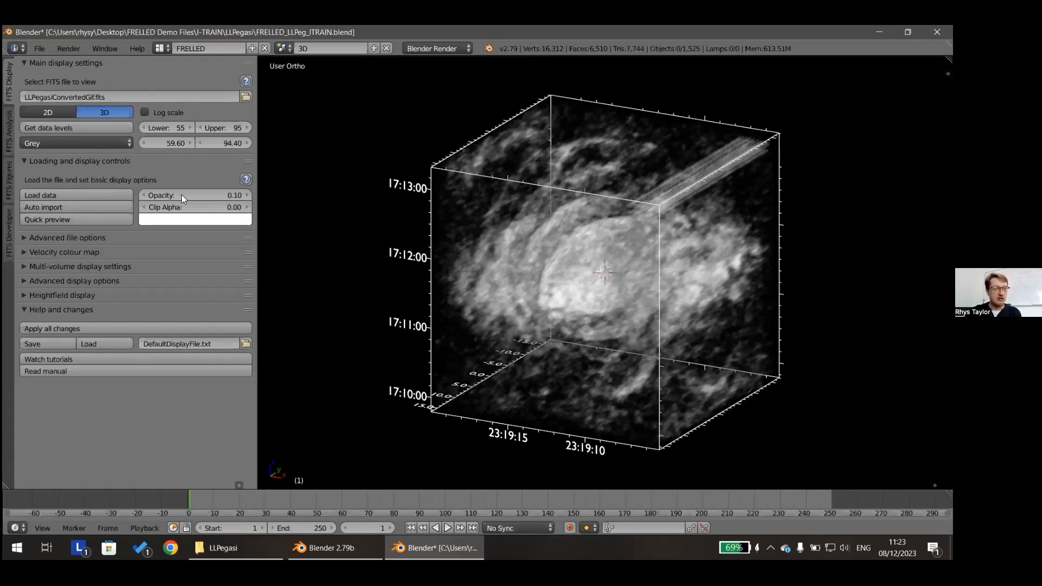
left_click(81, 143)
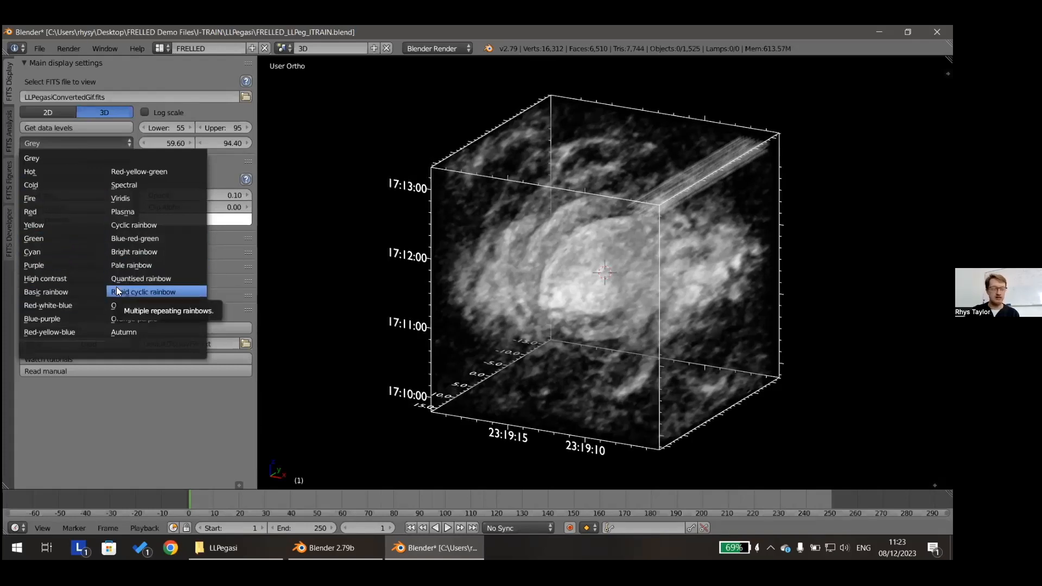
left_click(131, 185)
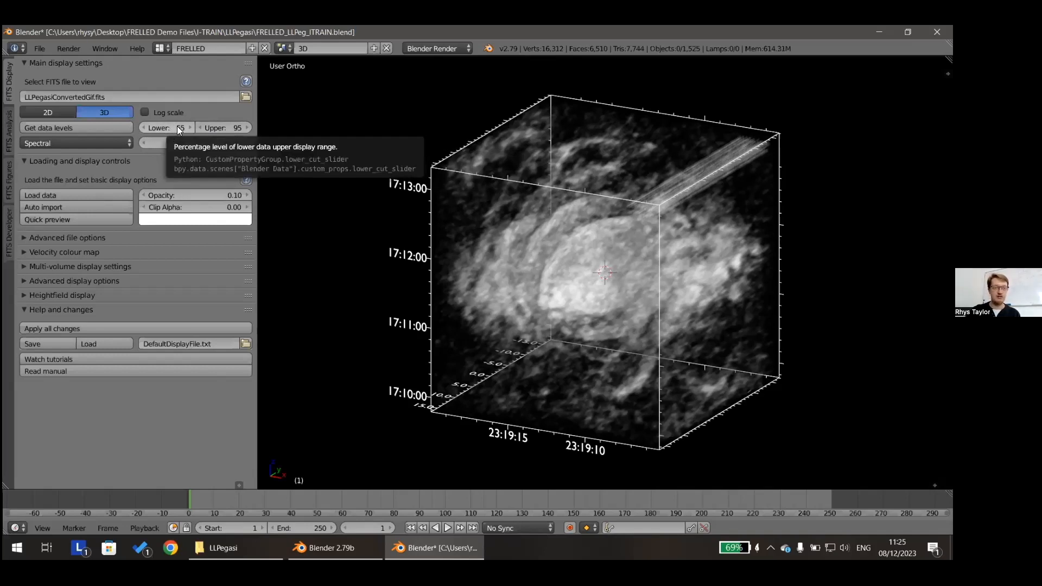
Set the percentage display levels to 50 lower and 99 upper, and compute the corresponding data levels
left_click_drag(177, 127, 160, 126)
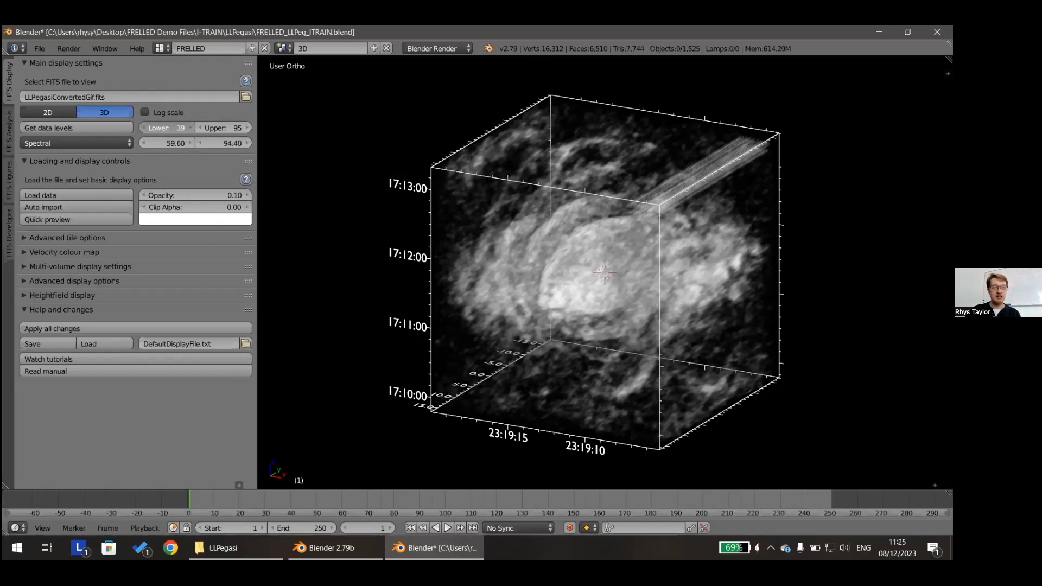
left_click(180, 126)
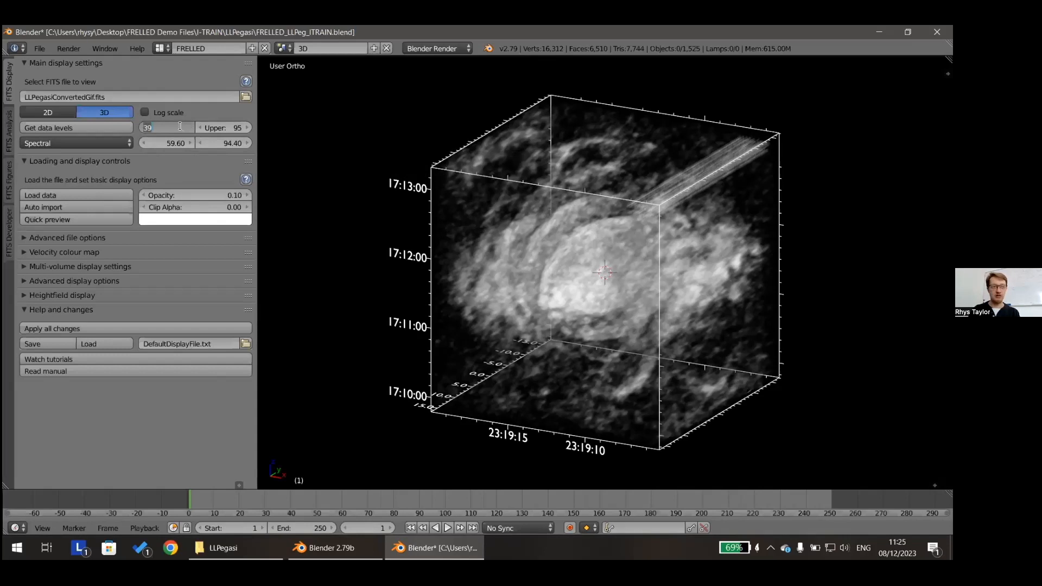
type("50")
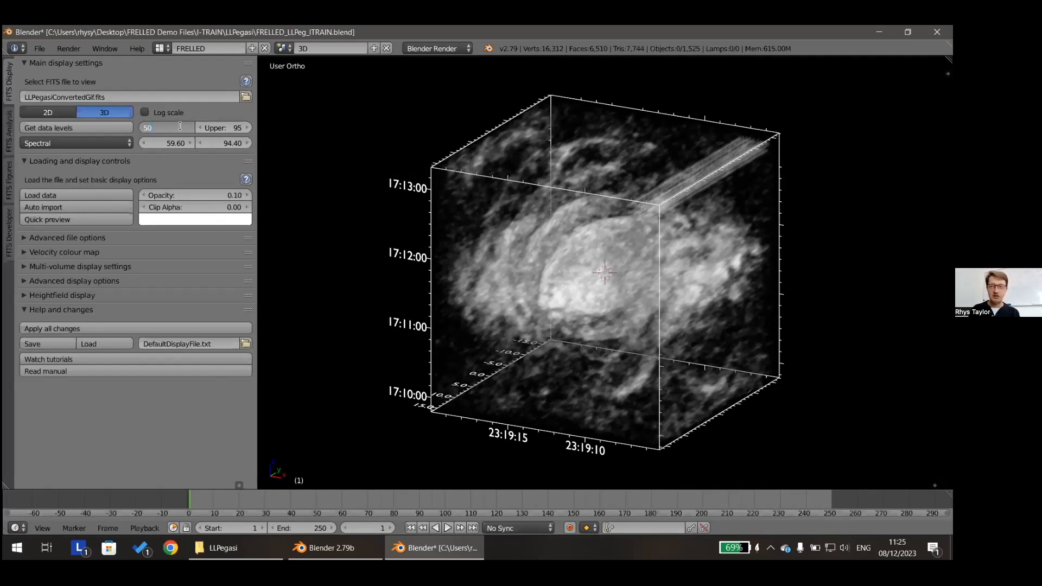
key("Tab")
type("9")
key("Return")
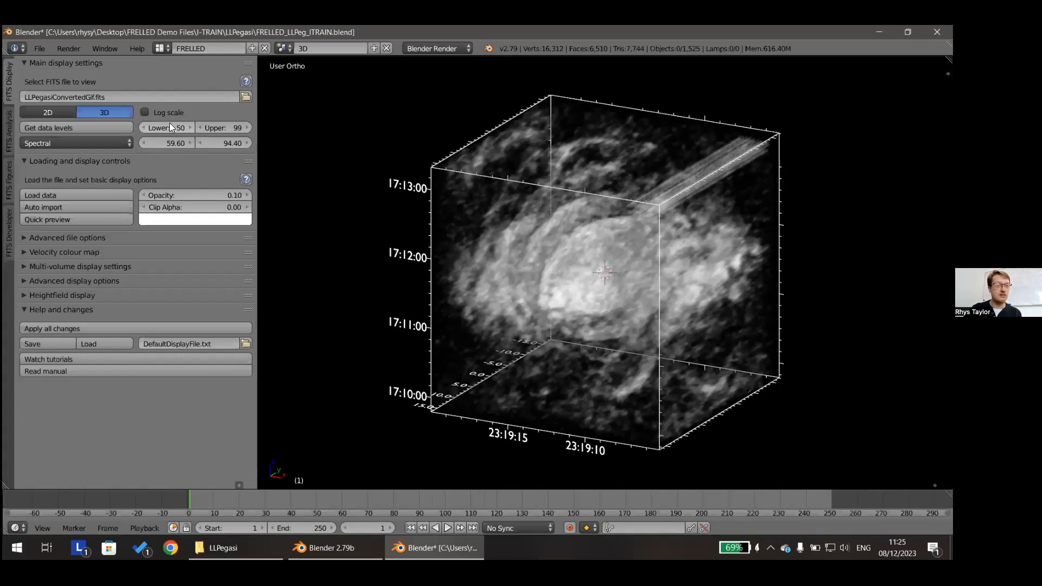
left_click(86, 127)
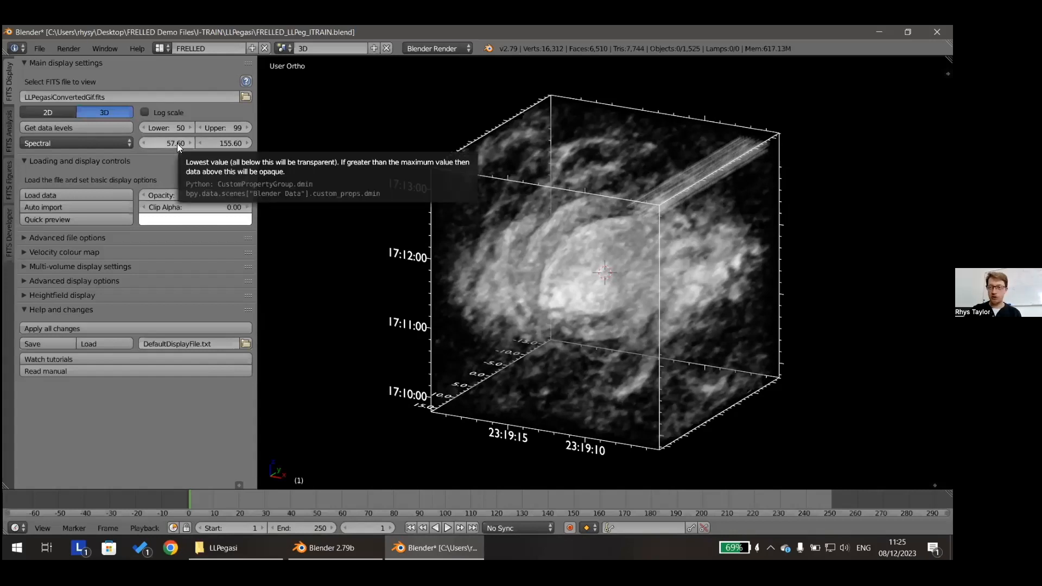
Override the data display range with a minimum of 50 and a maximum of 250
left_click(167, 140)
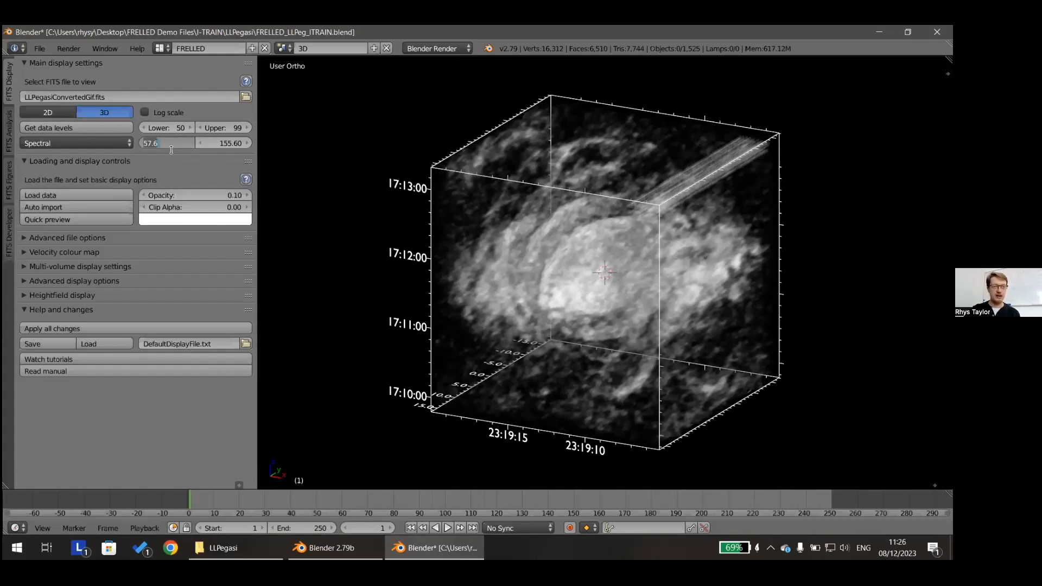
type("50")
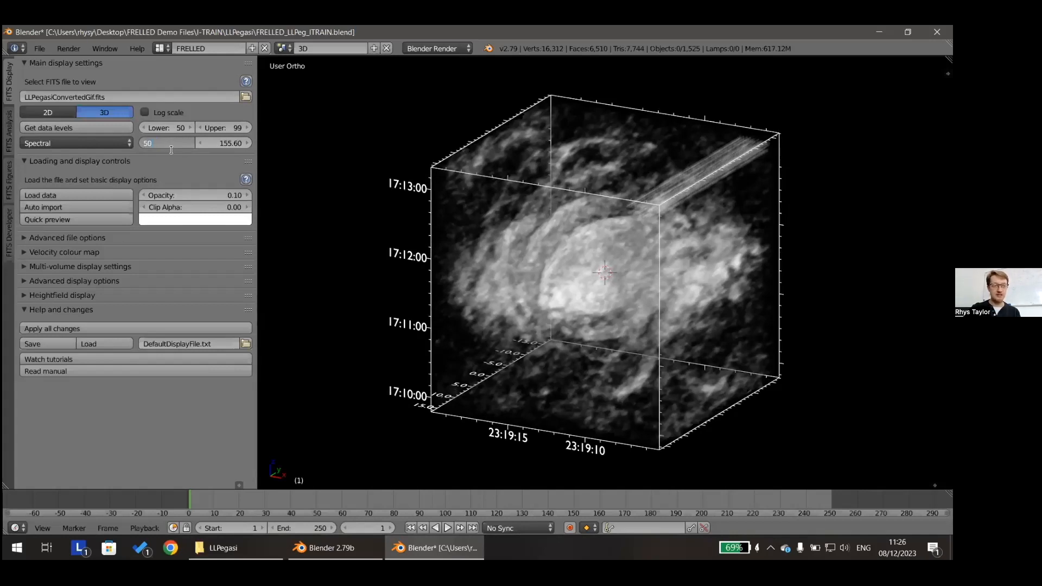
key("Tab")
type("250")
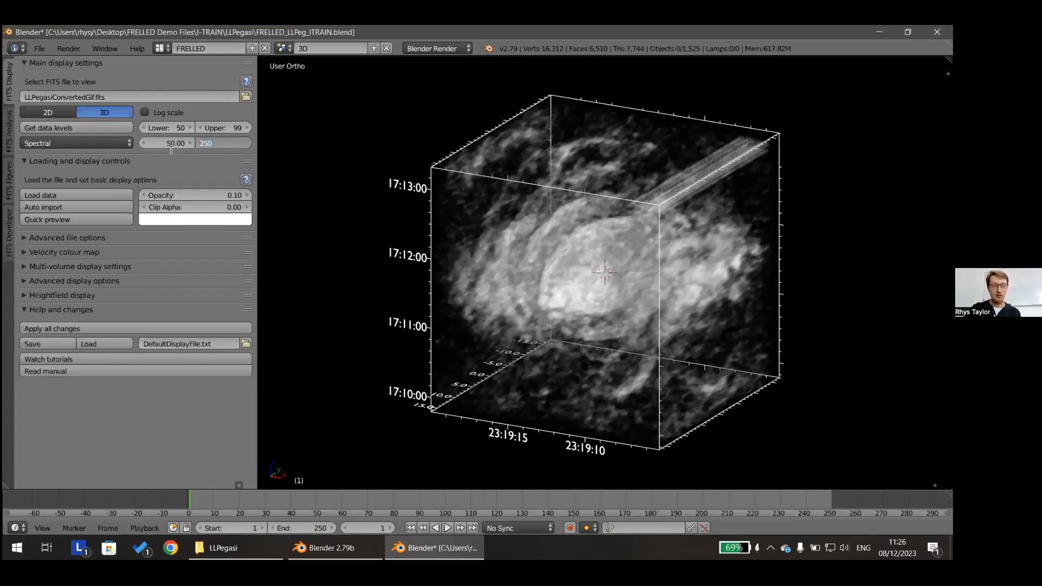
key("Return")
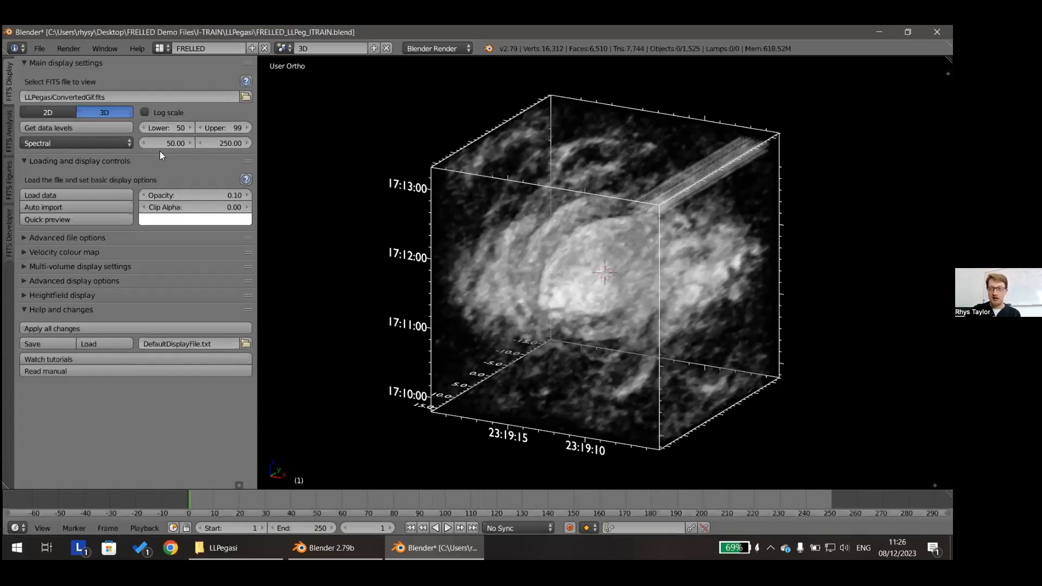
Reload the FITS data with the new colour map and range, and orbit the cube to inspect the coloured shells
left_click(93, 196)
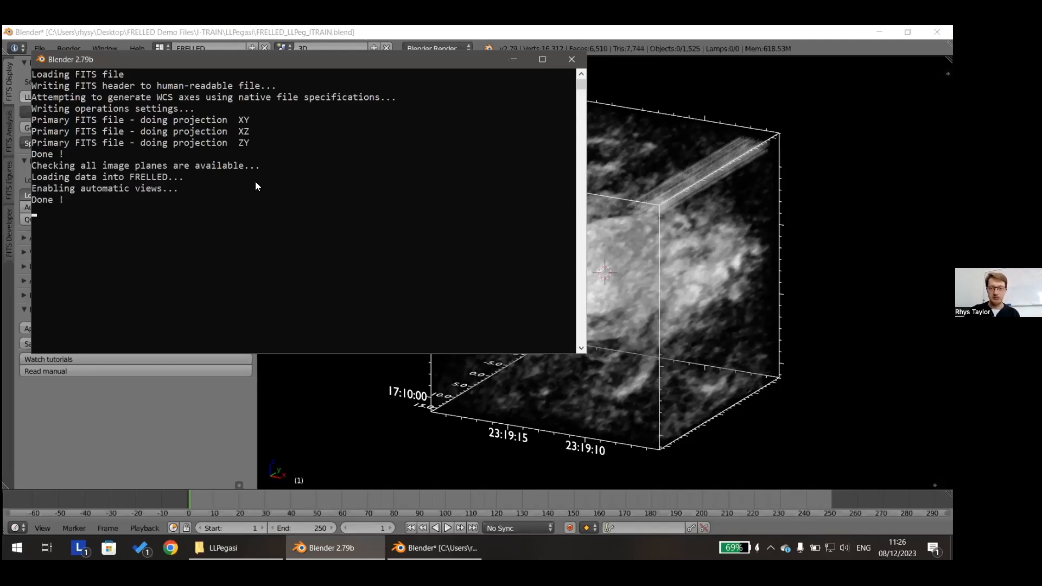
left_click(663, 28)
scroll(608, 255, "up", 2)
scroll(606, 255, "down", 2)
middle_click_drag(598, 255, 538, 281)
scroll(552, 322, "up", 2)
middle_click_drag(558, 343, 631, 238)
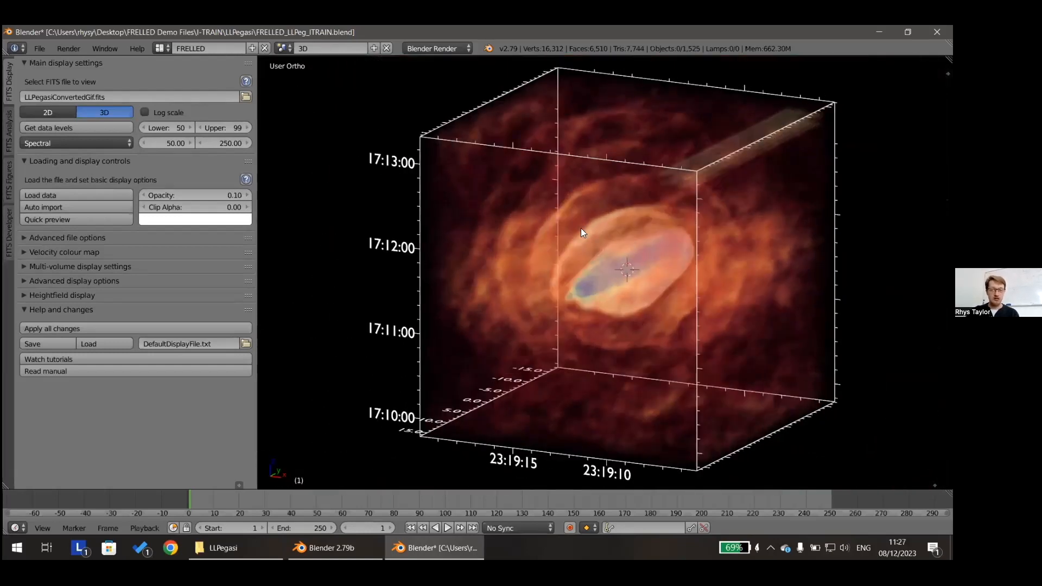
scroll(553, 233, "up", 1)
scroll(548, 237, "down", 1)
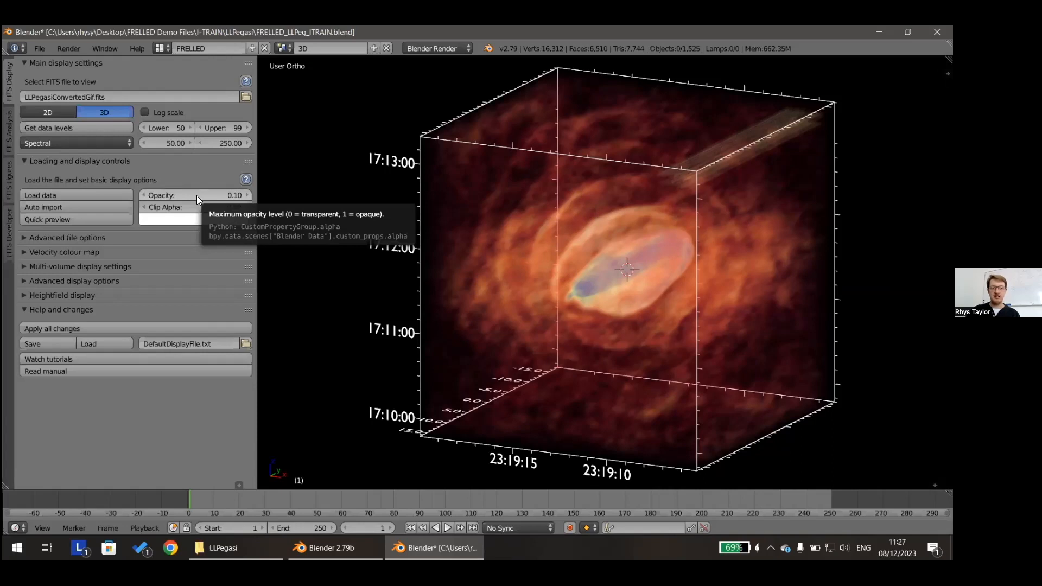
Raise the opacity of the data cube to 0.5
left_click_drag(195, 194, 293, 195)
middle_click_drag(473, 203, 358, 219)
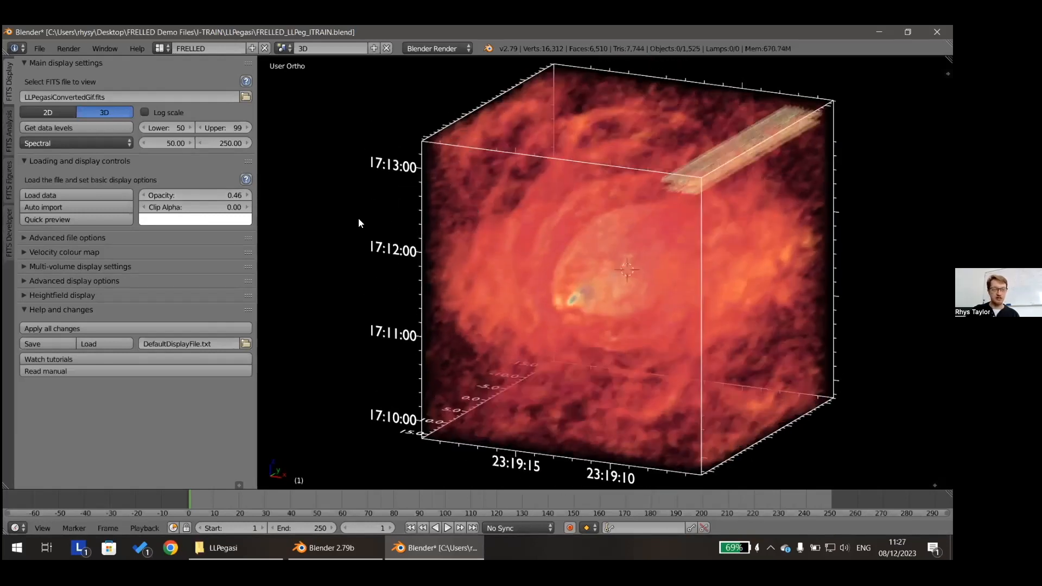
scroll(359, 222, "up", 1)
left_click(217, 192)
type("0.5")
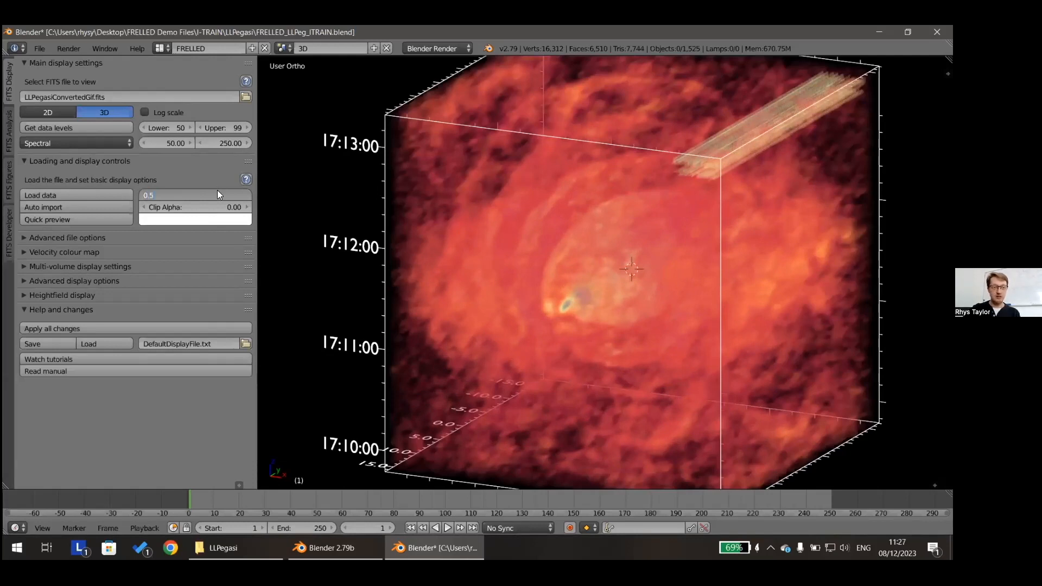
key("Return")
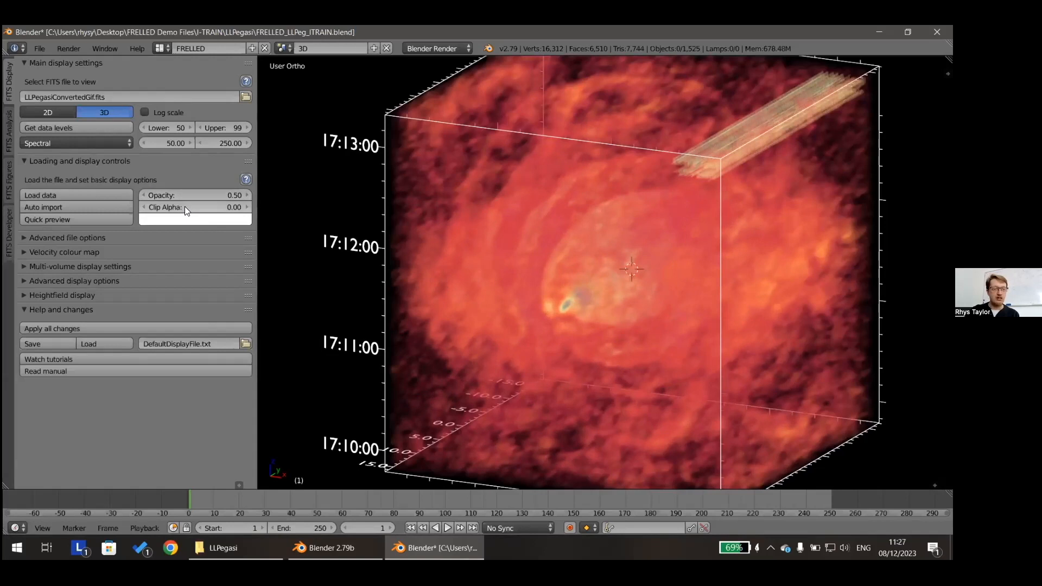
Raise the clip alpha to 0.33 and examine the bright central structure up close, briefly in perspective
left_click_drag(186, 210, 214, 211)
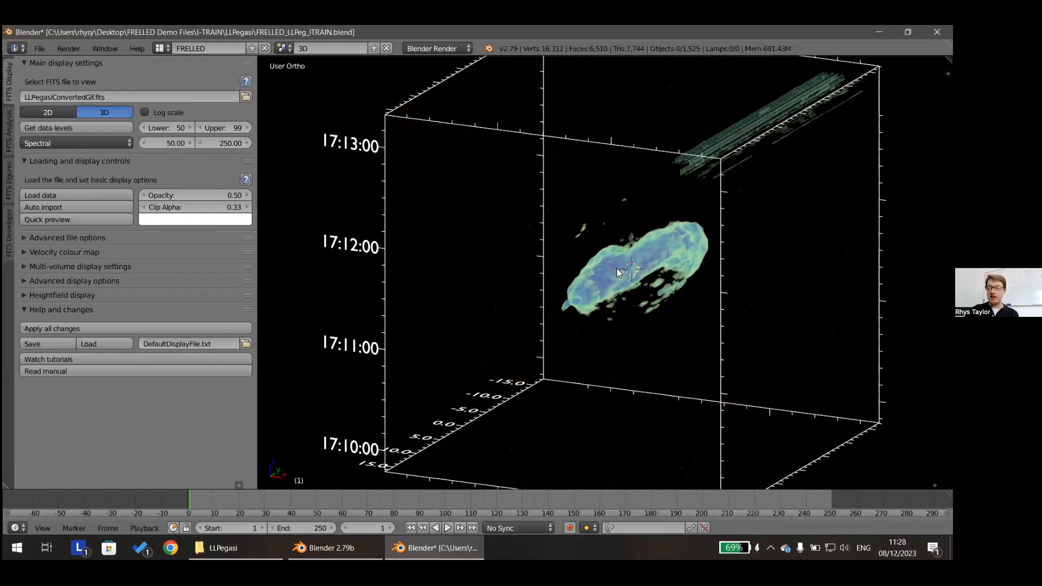
middle_click_drag(641, 273, 524, 268, "shift")
scroll(525, 268, "up", 5)
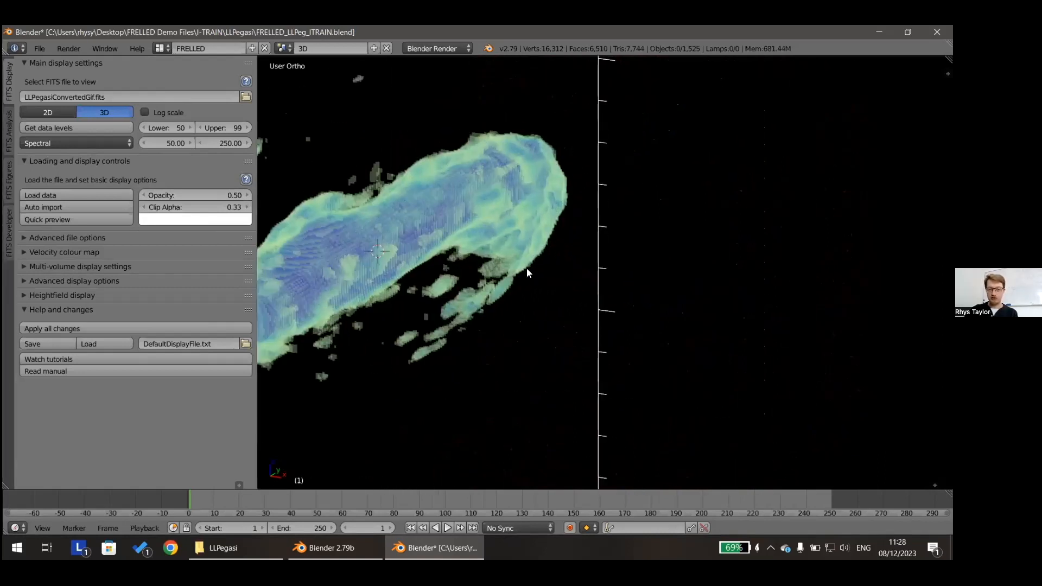
scroll(453, 262, "down", 1)
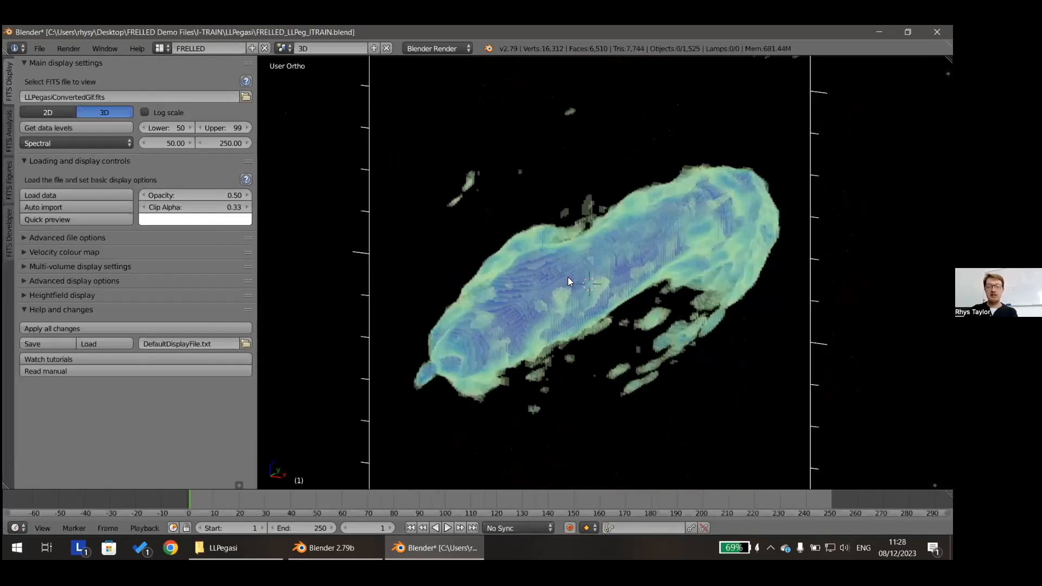
key("KP_5")
middle_click_drag(566, 277, 634, 284)
scroll(648, 286, "down", 1)
key("KP_5")
scroll(564, 269, "down", 3)
Reset the clip alpha to 0 and the opacity to 0.1
left_click_drag(196, 212, 146, 212)
left_click(199, 204)
type("0")
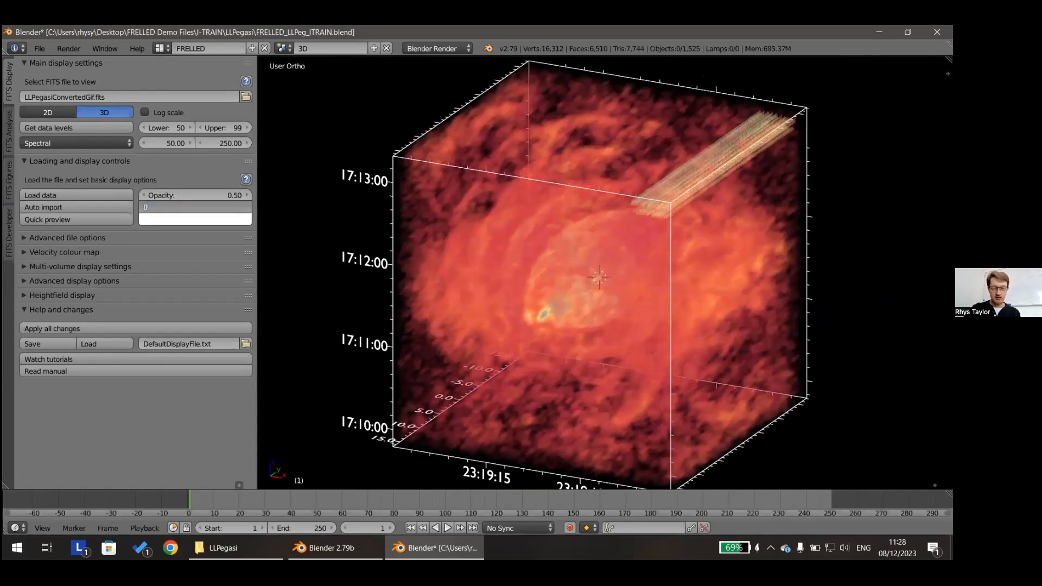
key("Return")
left_click(197, 198)
type("0.1")
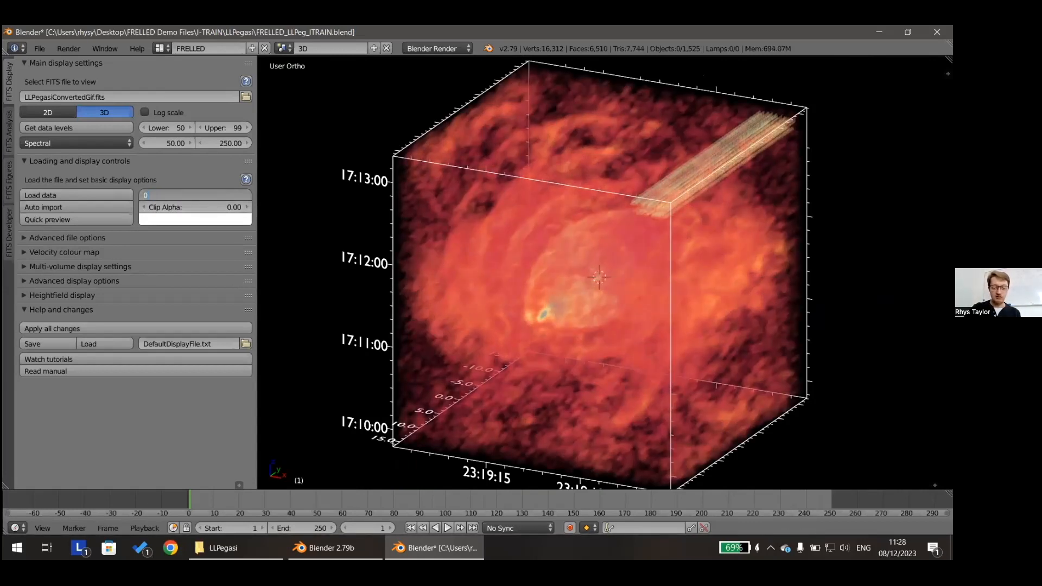
key("Return")
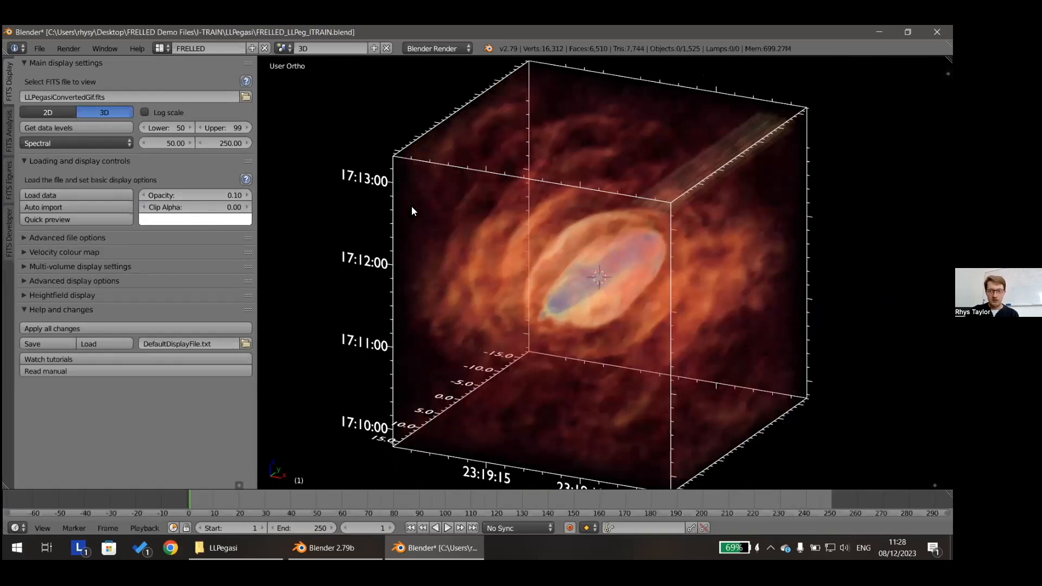
scroll(554, 248, "down", 1)
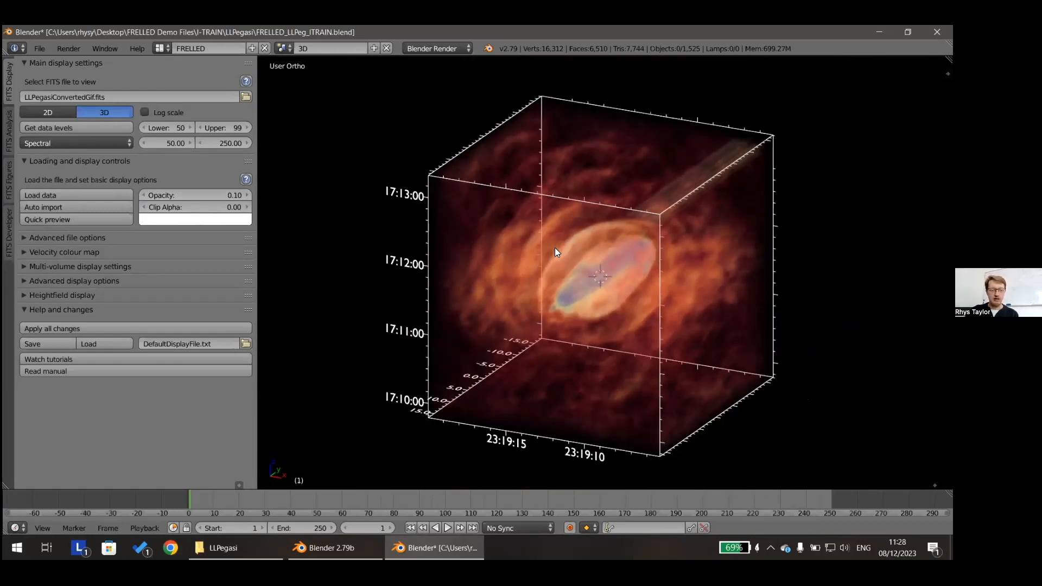
Expand the advanced file options, read through their help text, and close it
left_click(23, 238)
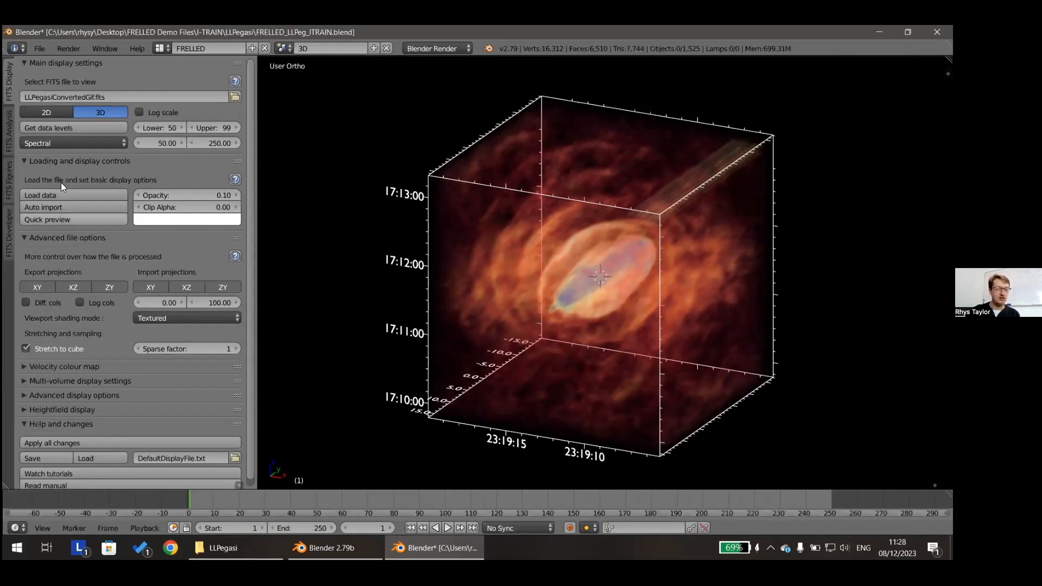
left_click(235, 256)
scroll(591, 180, "down", 12)
scroll(591, 180, "up", 12)
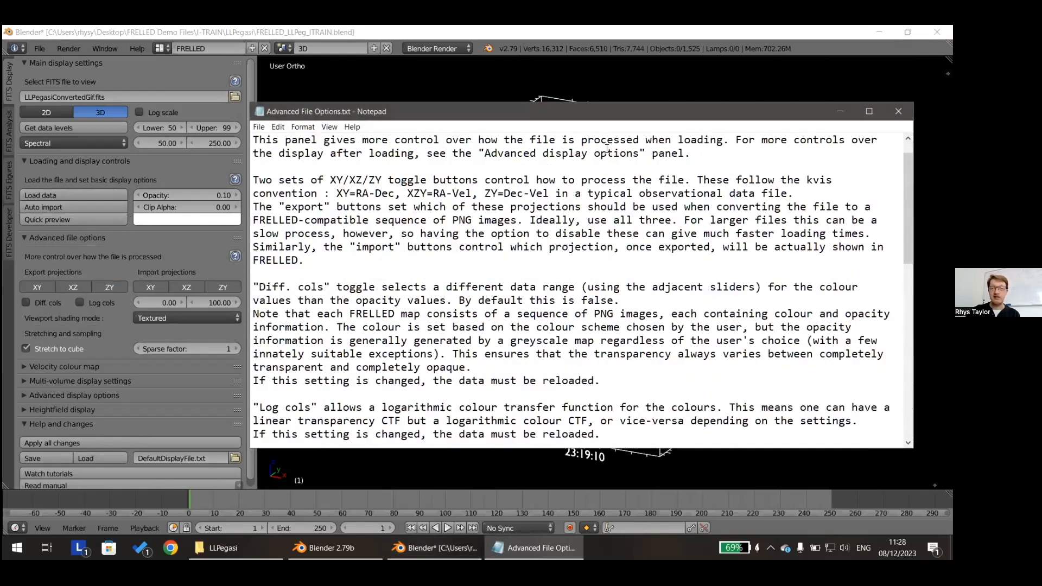
left_click_drag(880, 110, 686, 101)
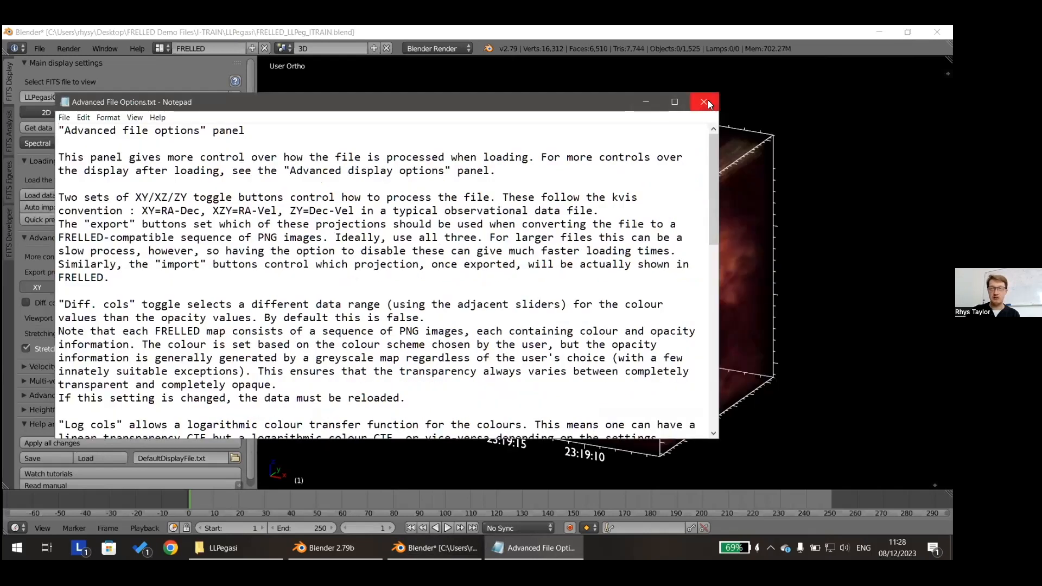
left_click(707, 101)
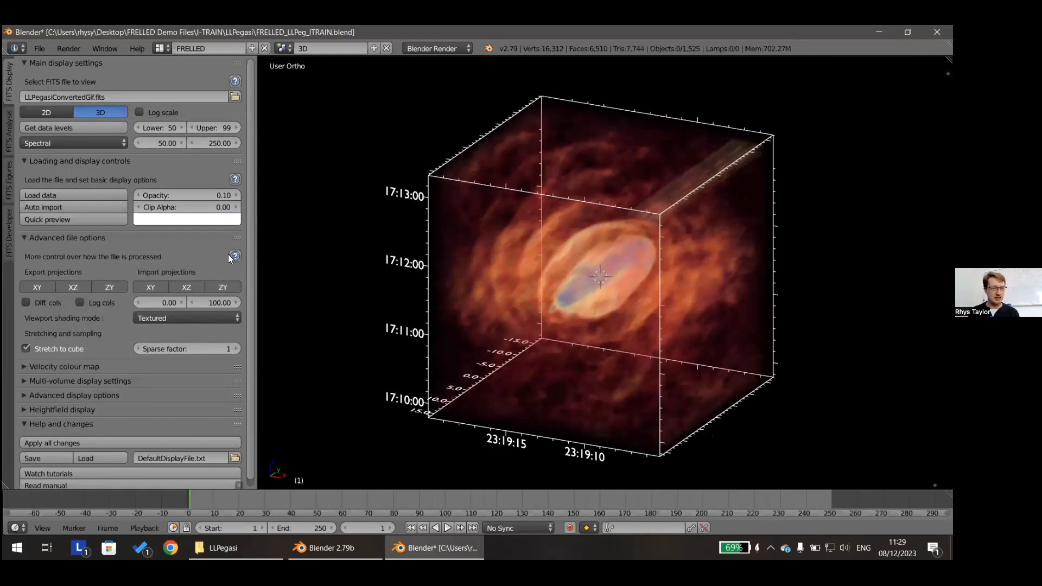
Enable a different colour range from the opacity range, running from 250 to 50
left_click(26, 301)
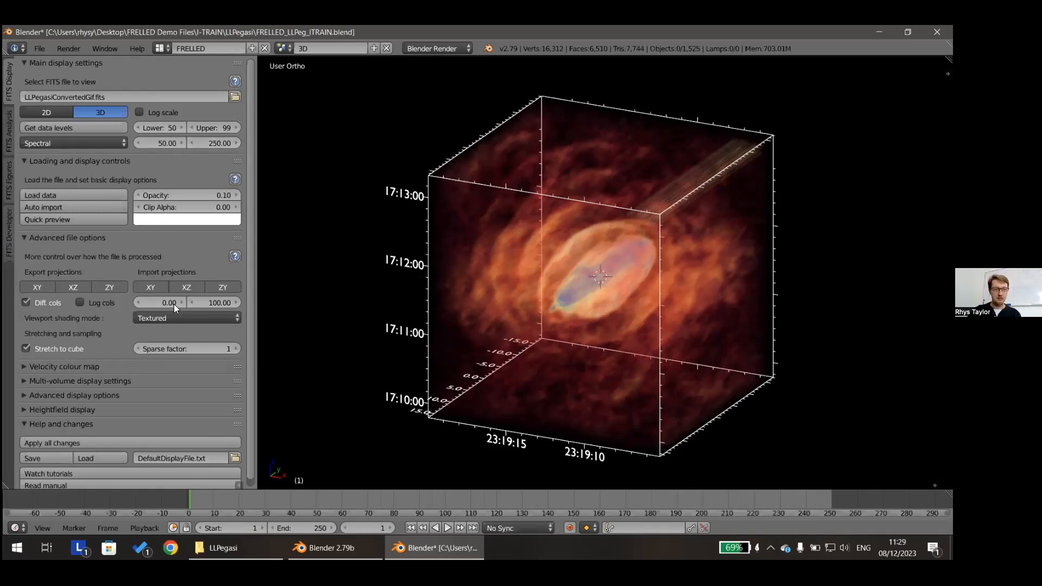
left_click(145, 303)
type("250")
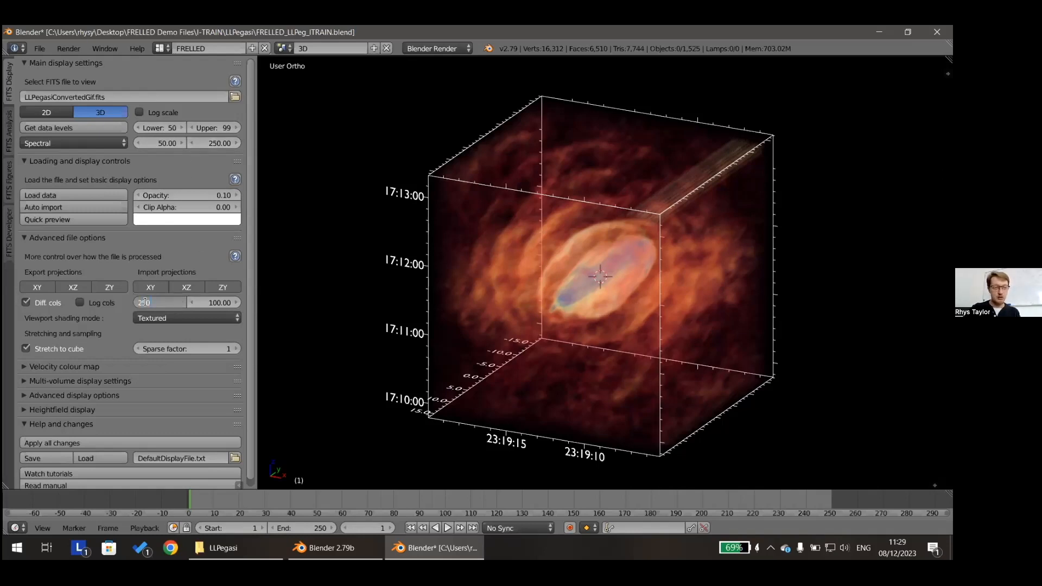
key("Tab")
type("50")
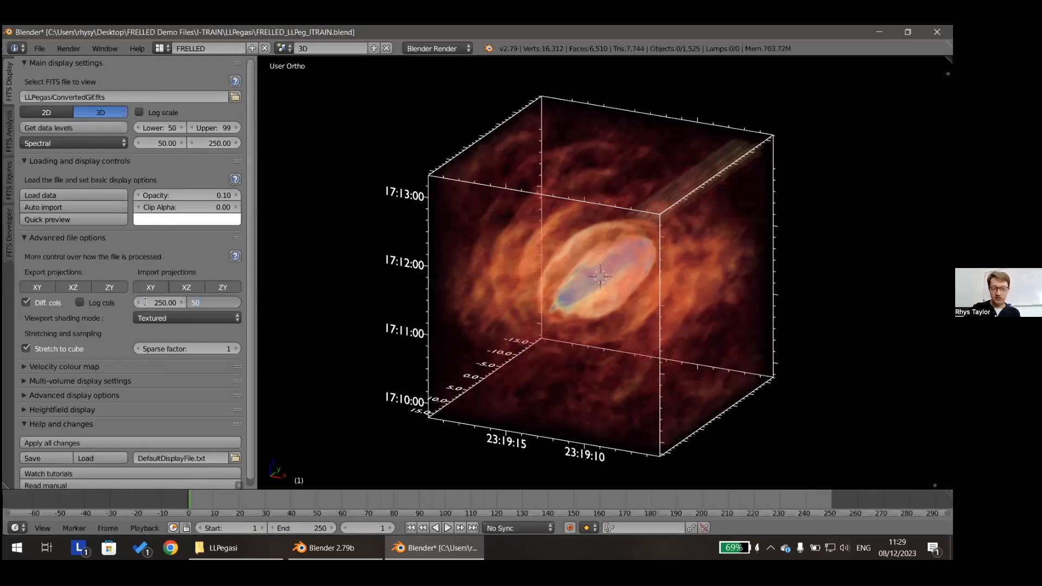
key("Return")
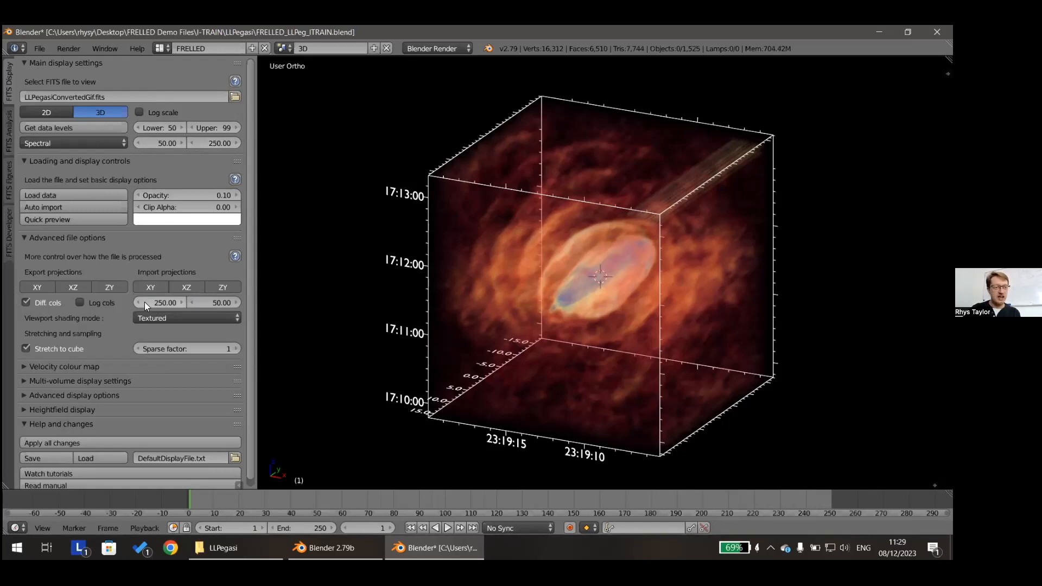
Reload the FITS data with the separate colour range applied, follow the console progress, and inspect the cube up to a front view
left_click(73, 194)
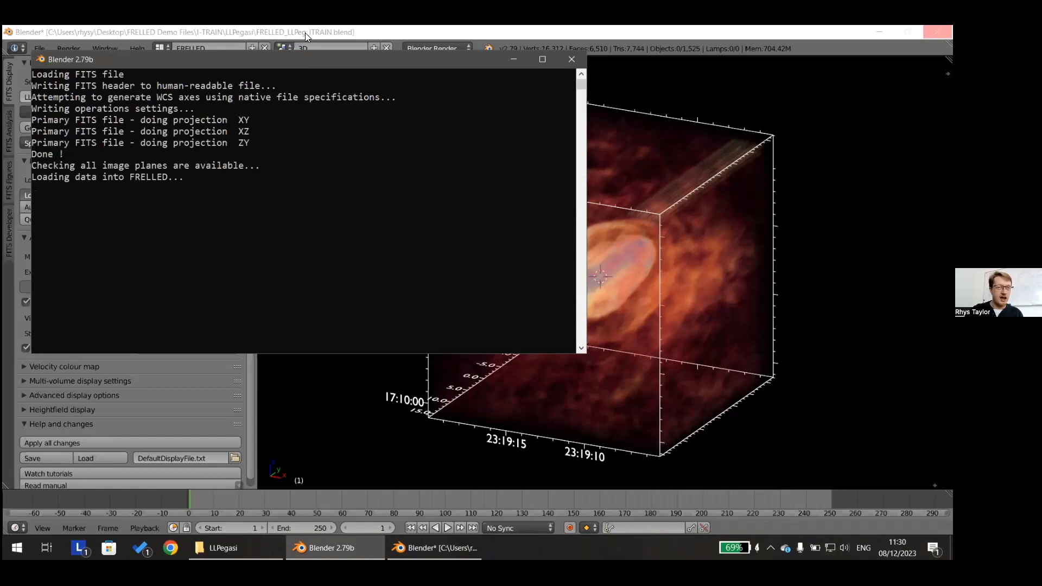
left_click_drag(287, 64, 493, 80)
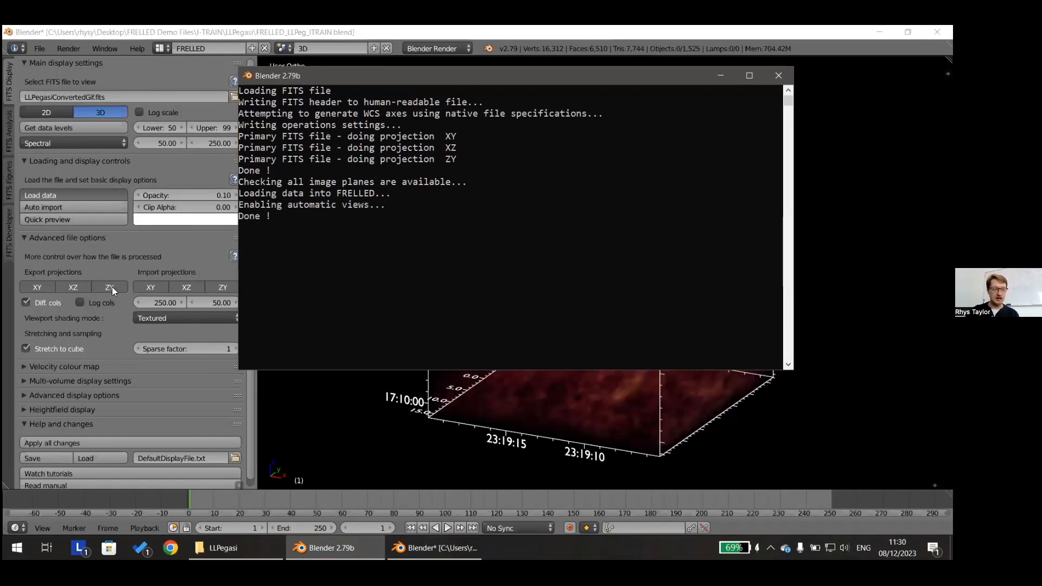
left_click(174, 28)
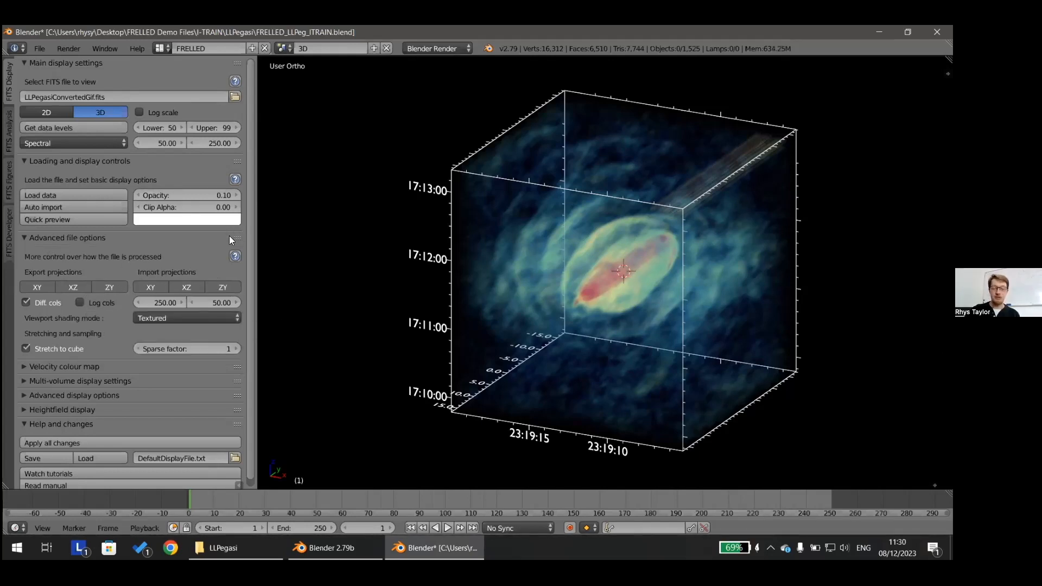
middle_click_drag(548, 214, 622, 239)
scroll(623, 234, "up", 2)
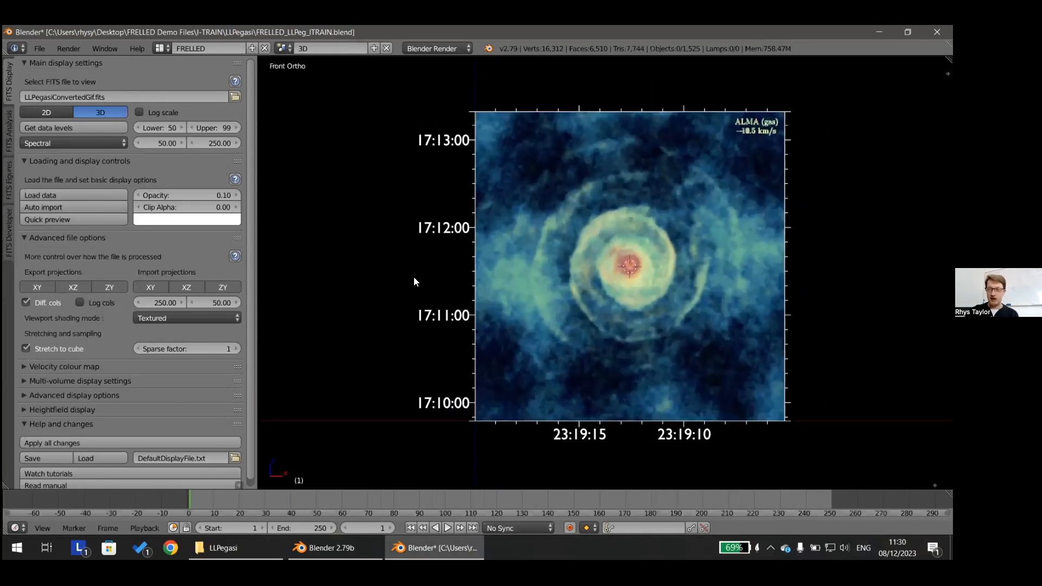
Open ExampleFigure1.png from the I-TRAIN folder as a reference figure, close it, and return to Blender
left_click(225, 546)
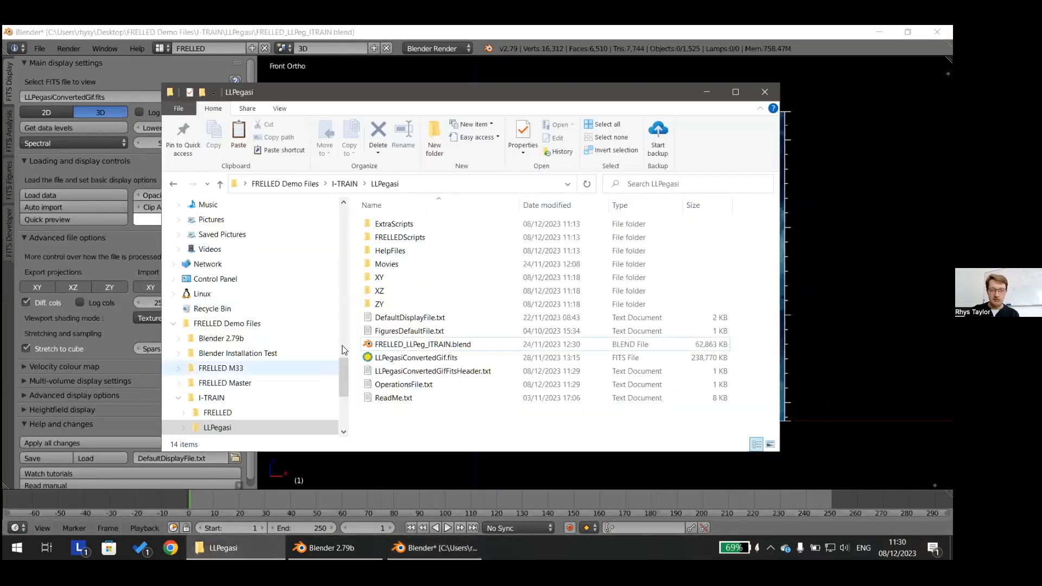
left_click(353, 185)
double_click(411, 281)
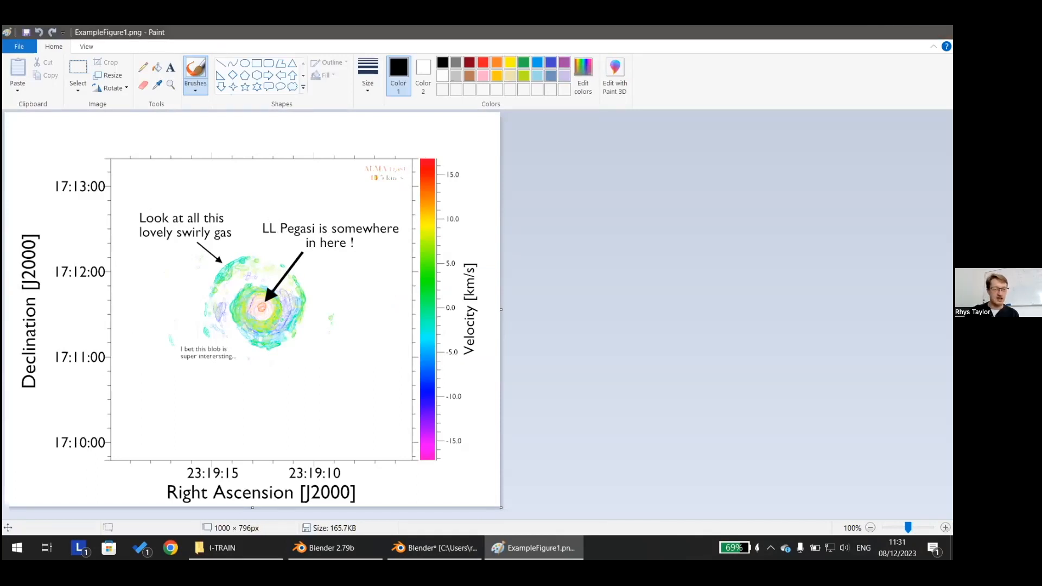
left_click(937, 32)
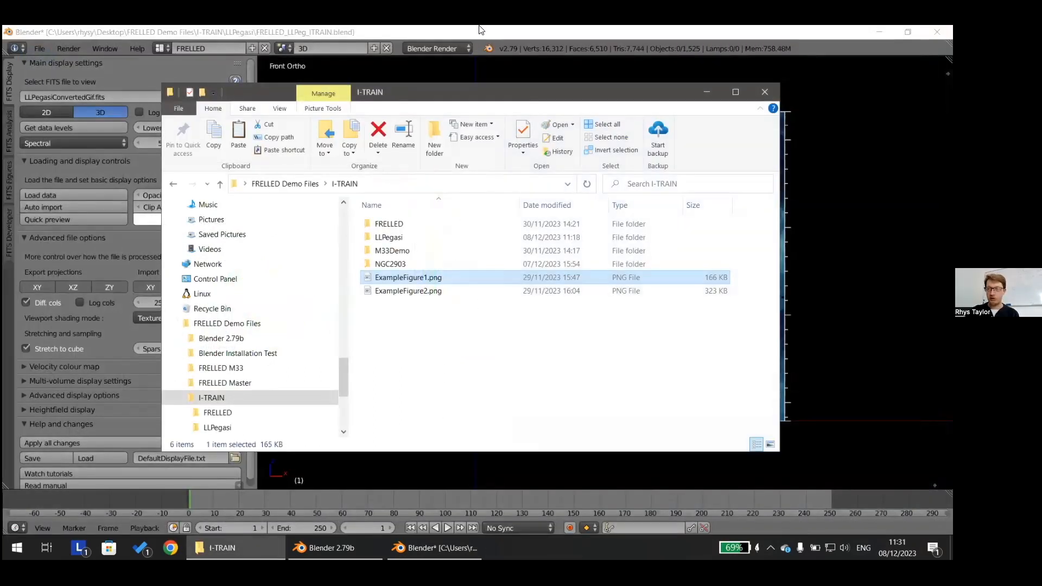
left_click(428, 64)
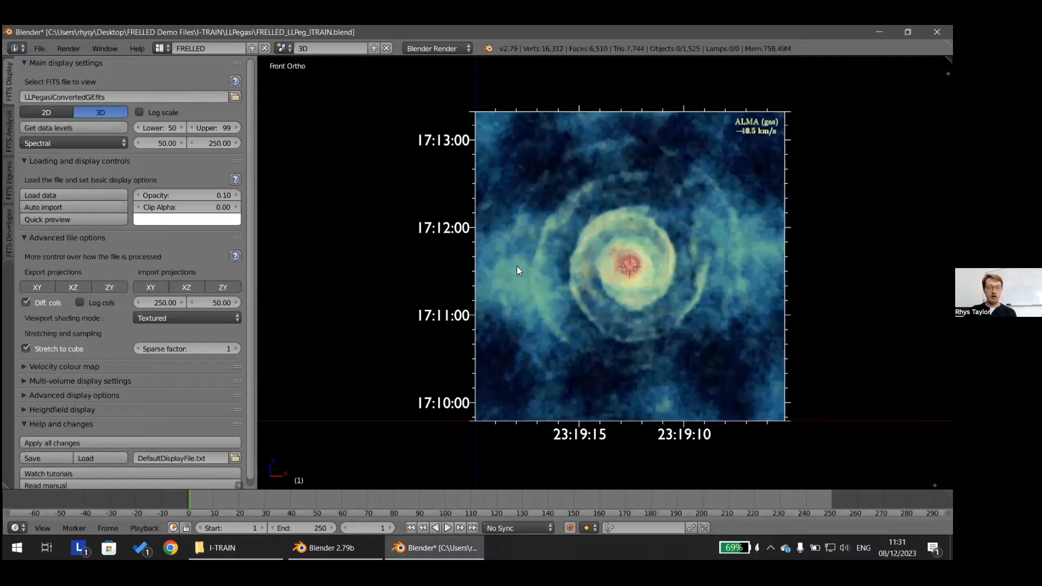
Add a Whole Cube region around the data in the analysis tools and inspect it from an angle and from the front
middle_click_drag(590, 263, 537, 250, "shift")
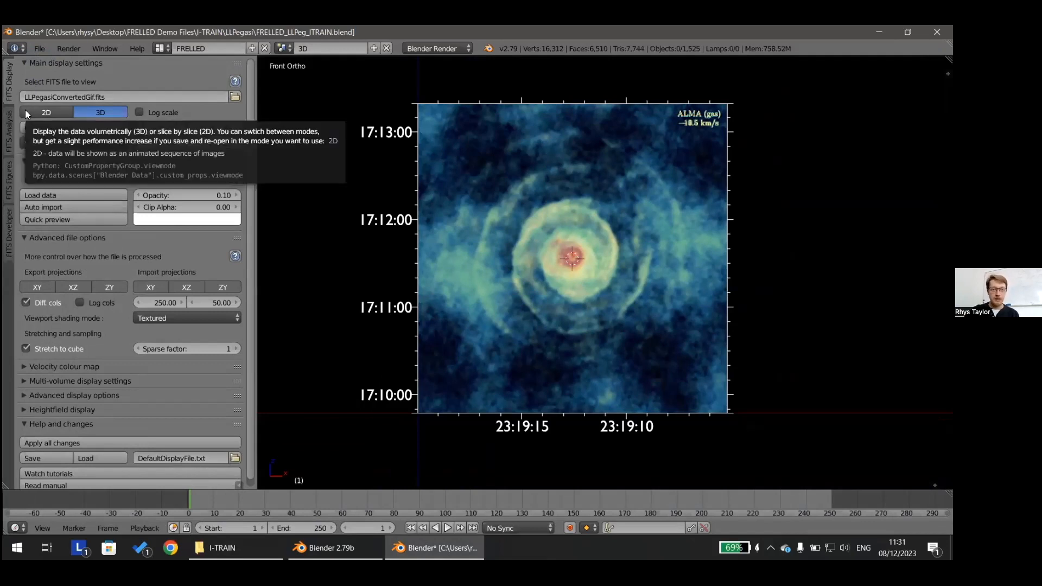
left_click(9, 133)
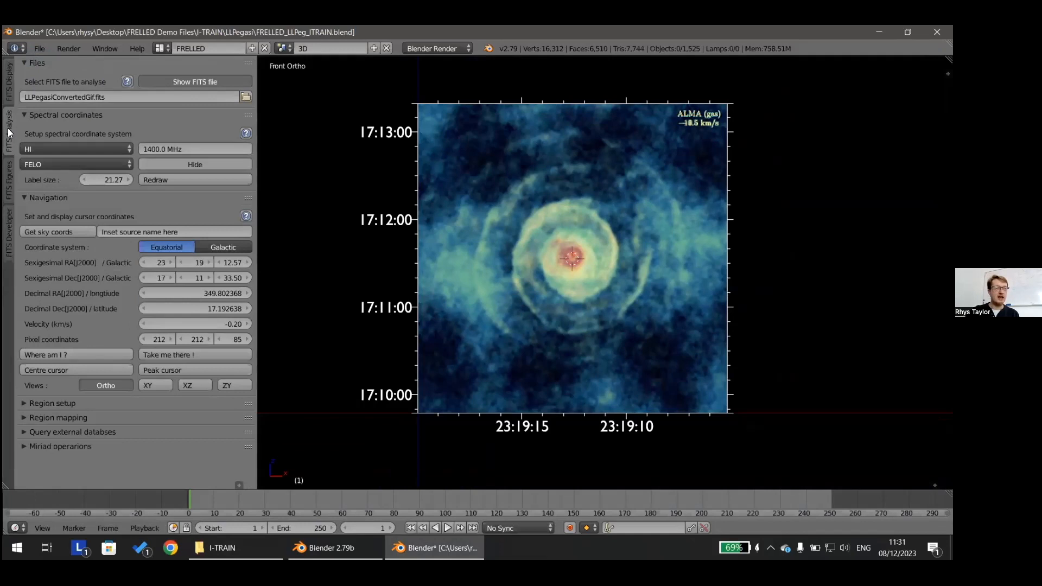
left_click(23, 197)
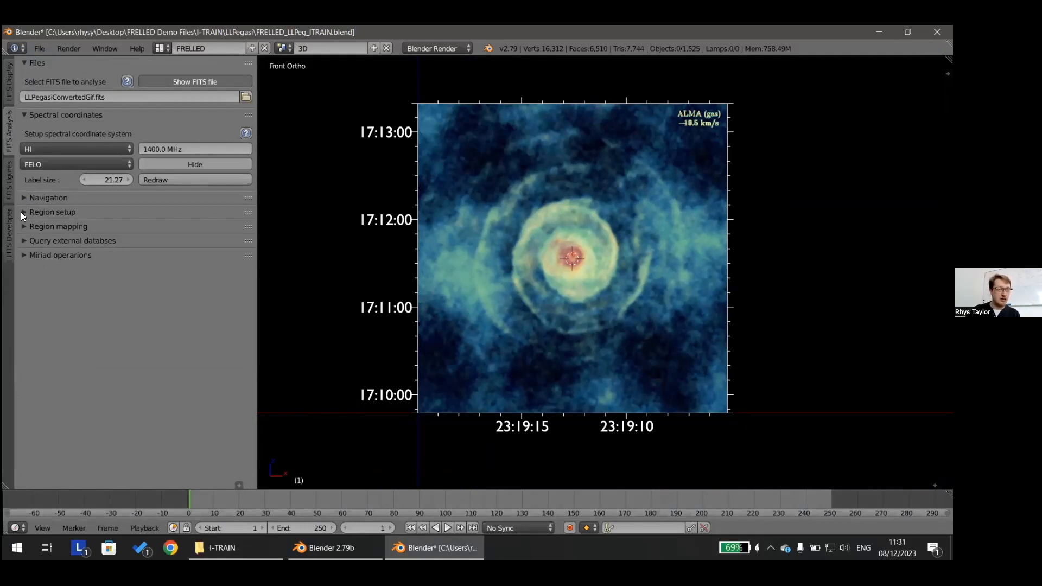
left_click(24, 212)
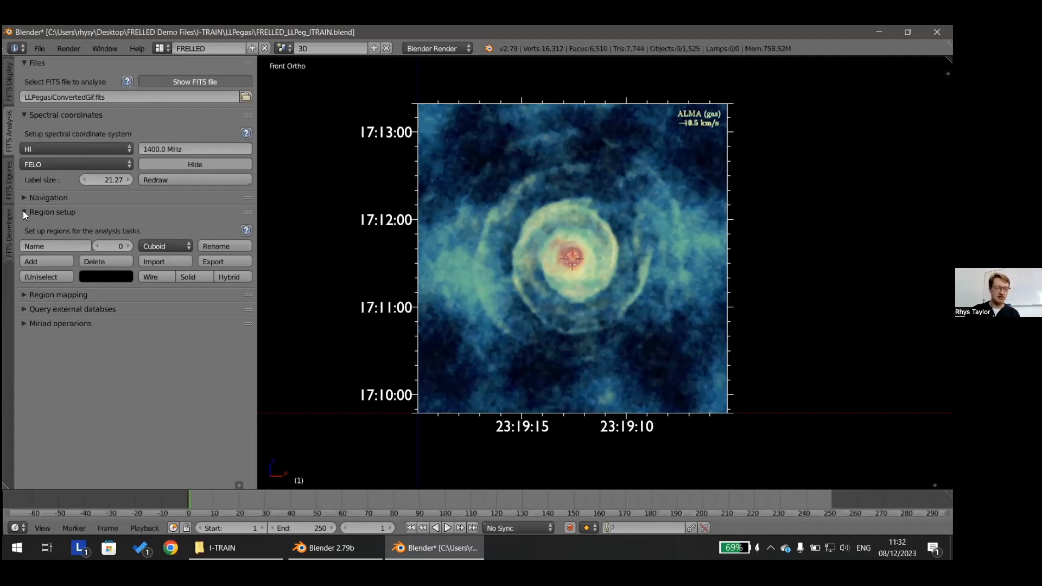
left_click(157, 245)
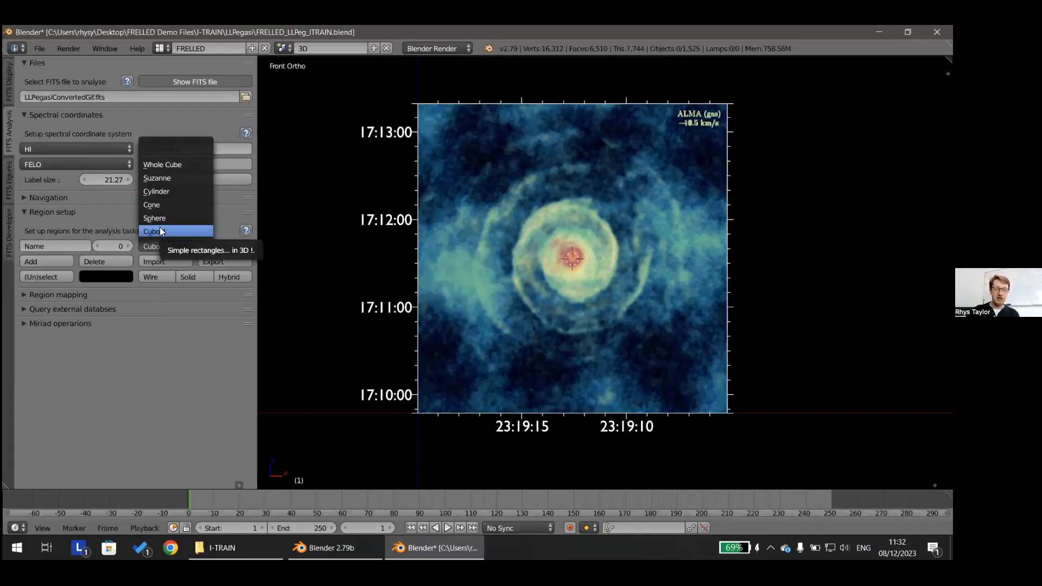
left_click(165, 166)
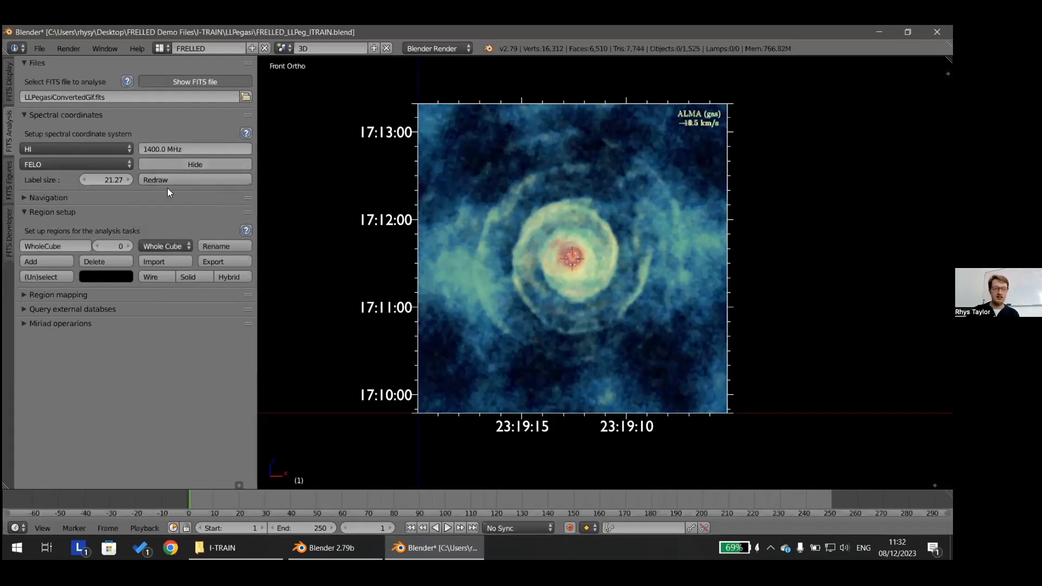
left_click(46, 260)
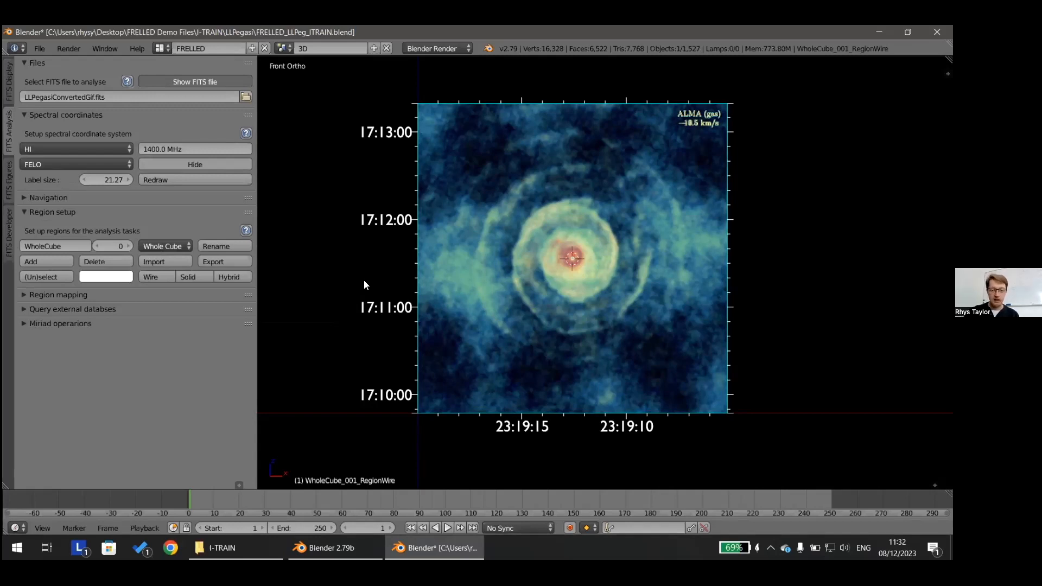
middle_click_drag(472, 281, 430, 375)
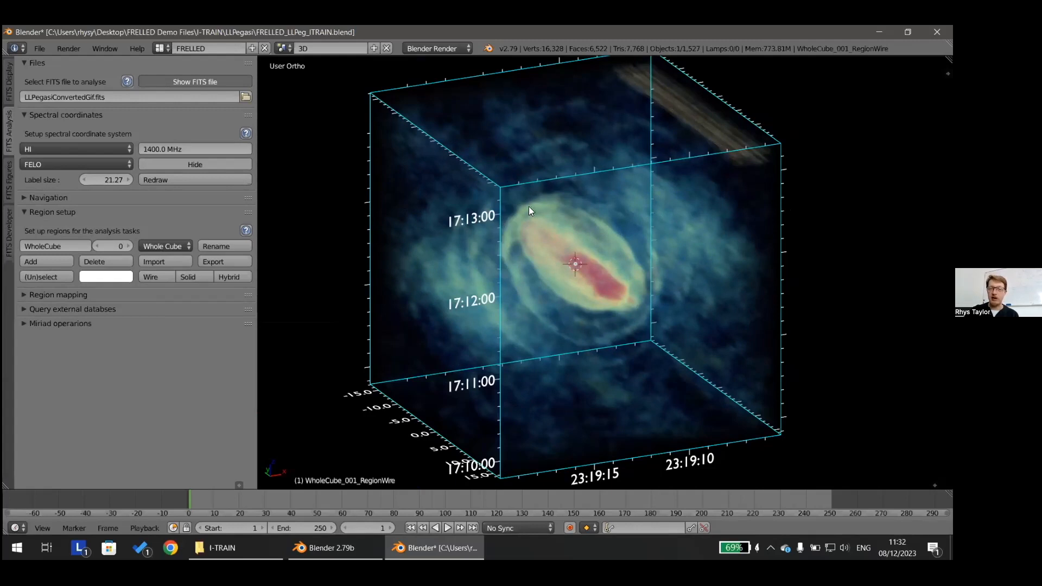
middle_click_drag(614, 285, 591, 265)
key("KP_1")
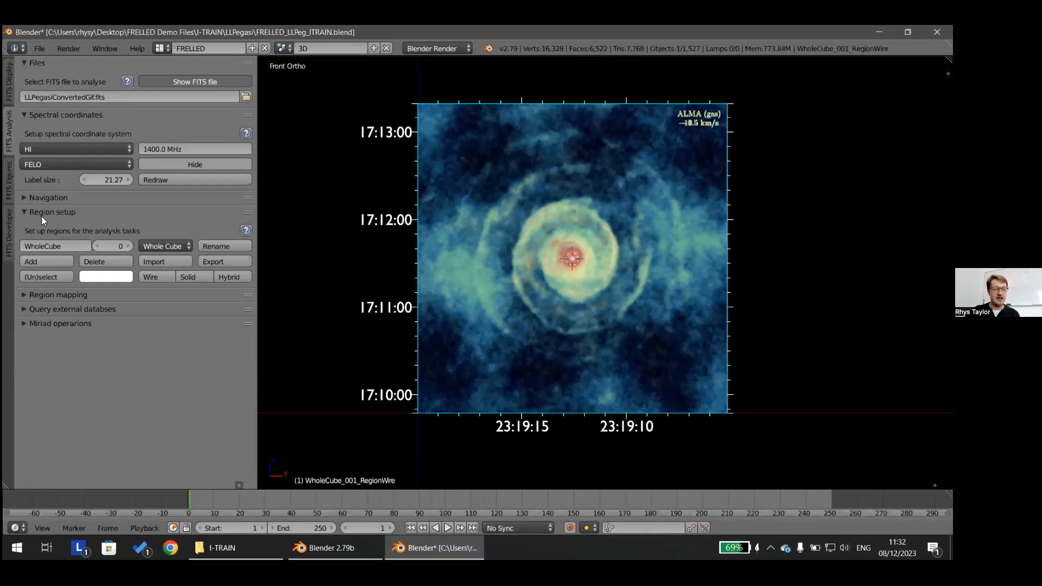
Choose Renzogram as the region map type and set the first contour level to 150
left_click(24, 295)
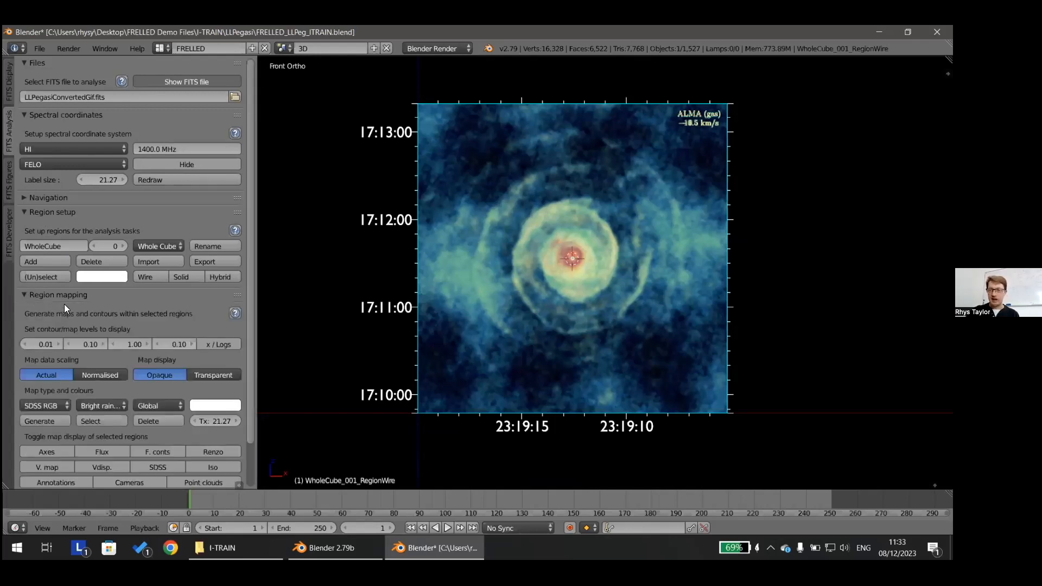
scroll(93, 326, "down", 1)
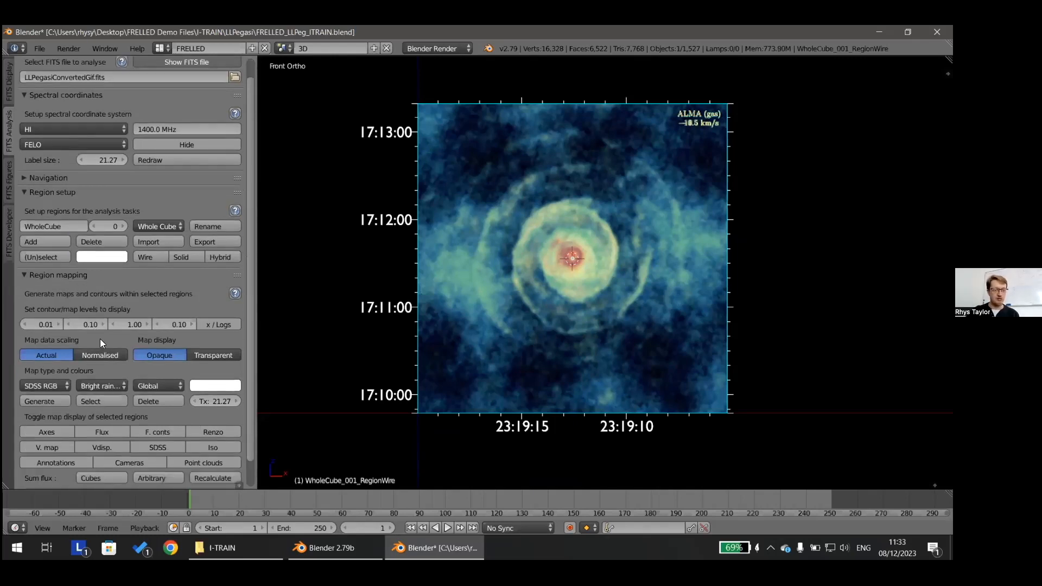
scroll(89, 315, "down", 1)
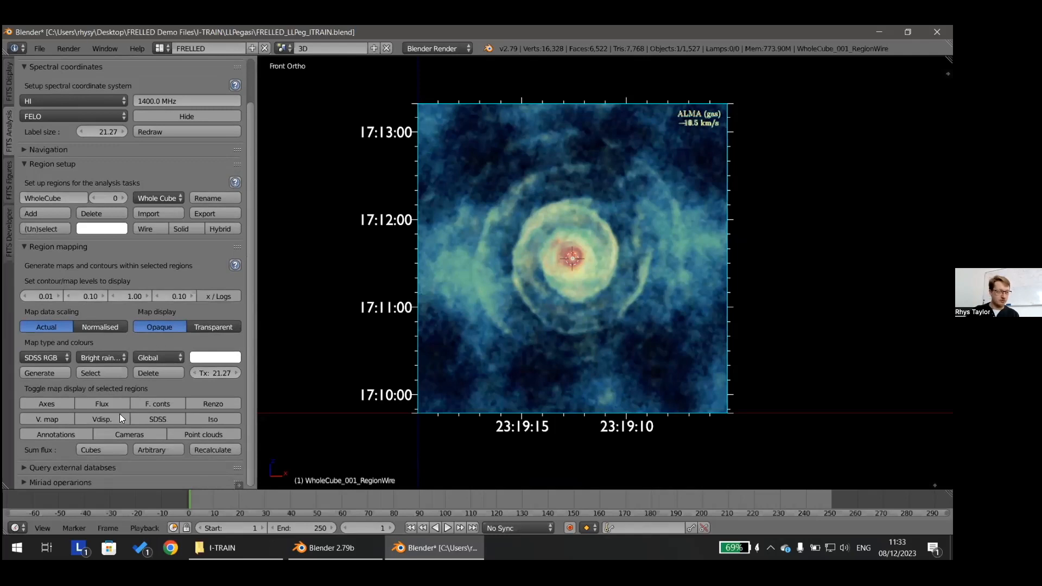
left_click(39, 357)
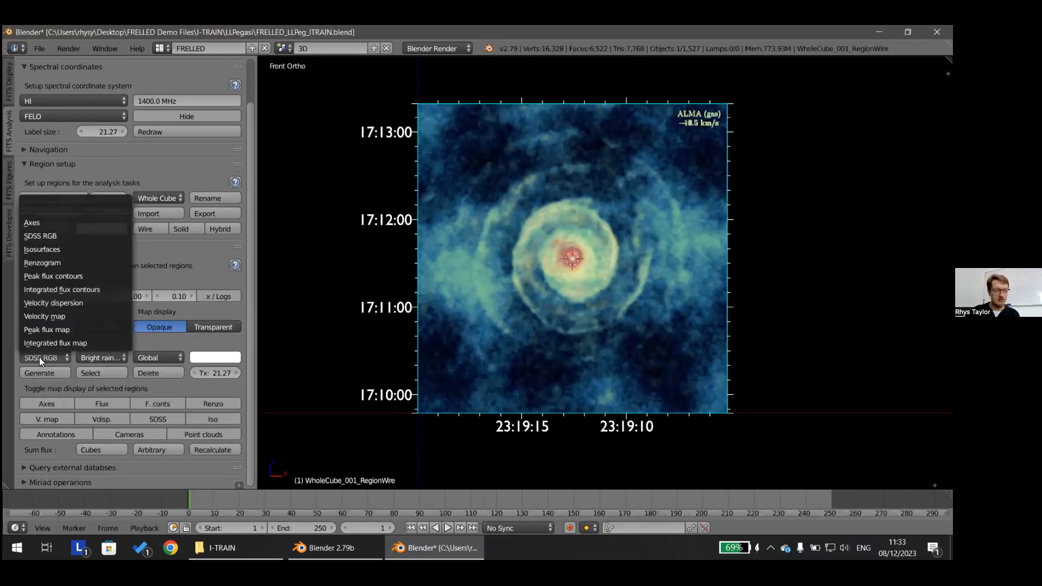
left_click(46, 262)
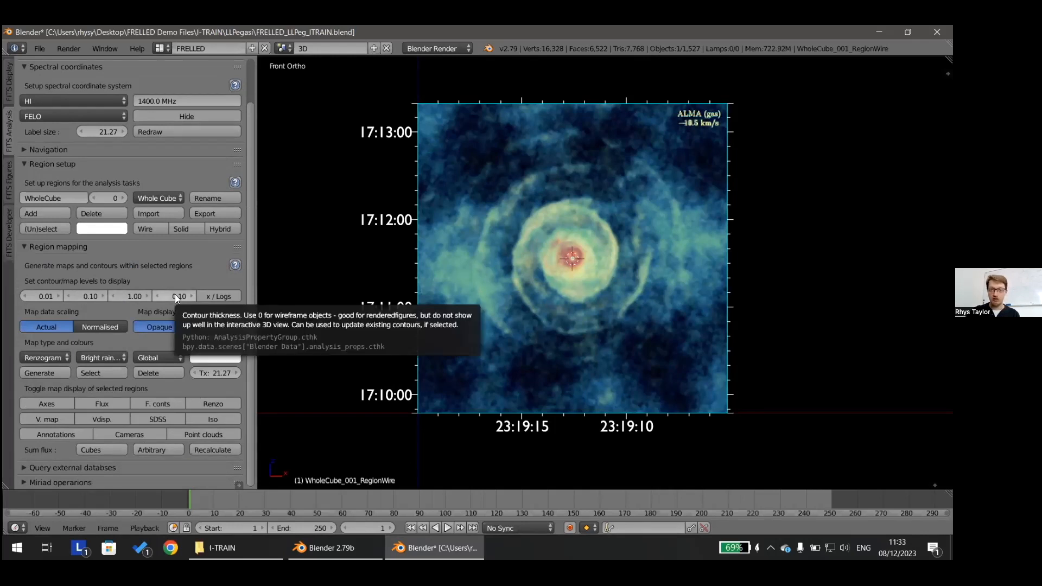
left_click(39, 298)
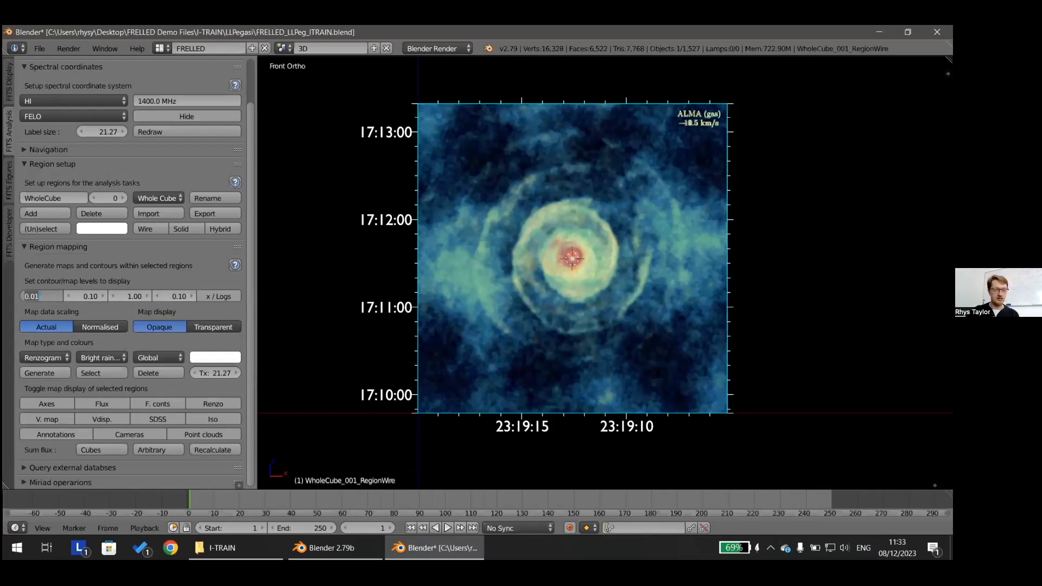
type("150")
key("Return")
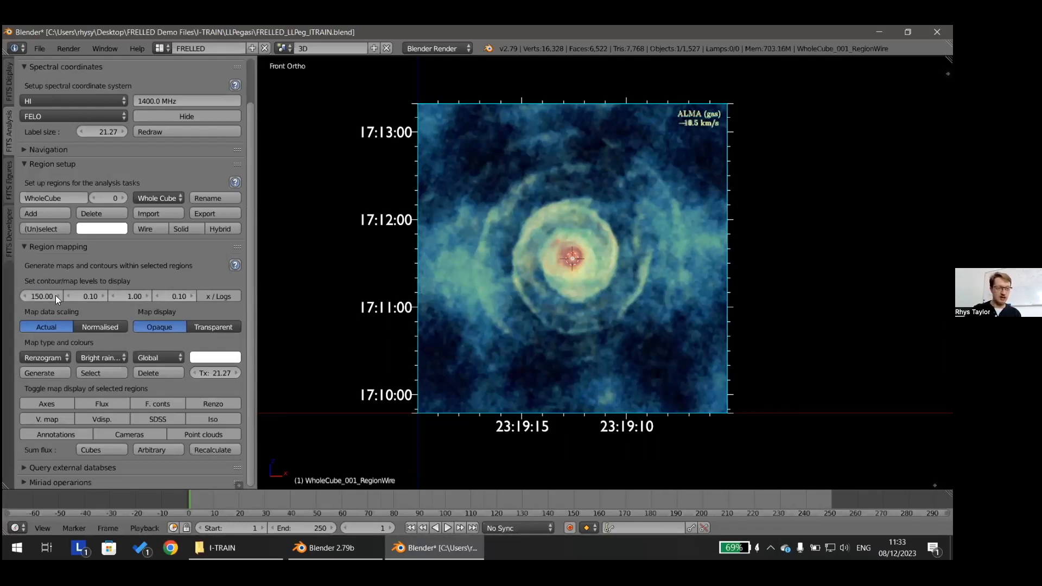
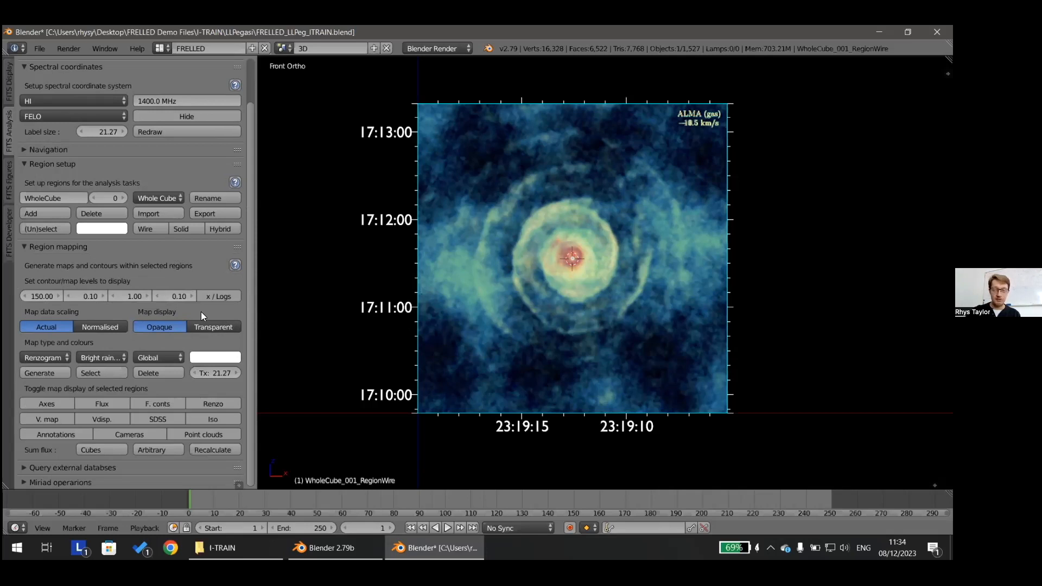
Generate the renzogram for the whole-cube region and check its progress in the console
left_click(45, 371)
left_click(326, 547)
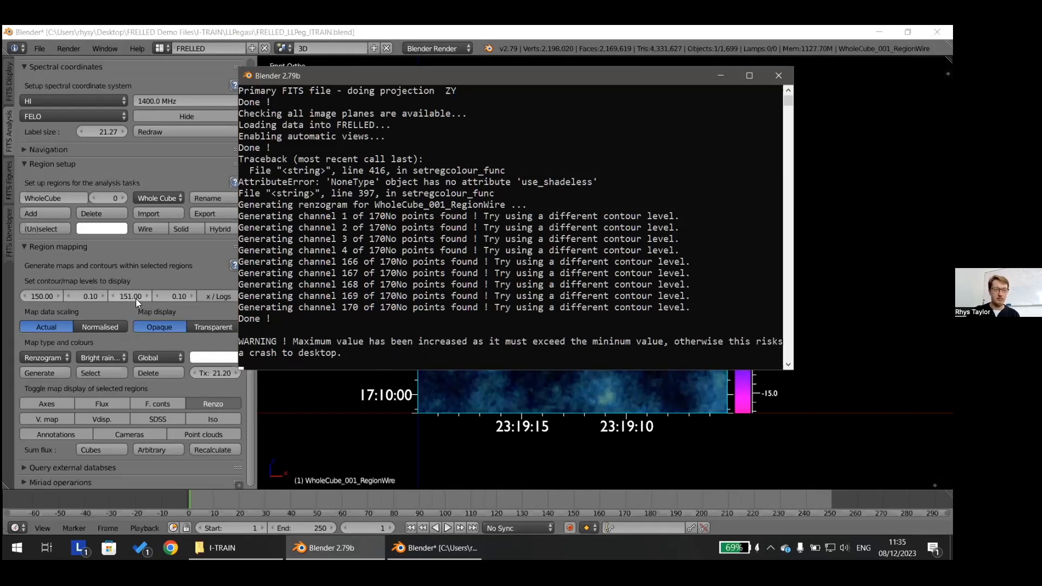
left_click(352, 28)
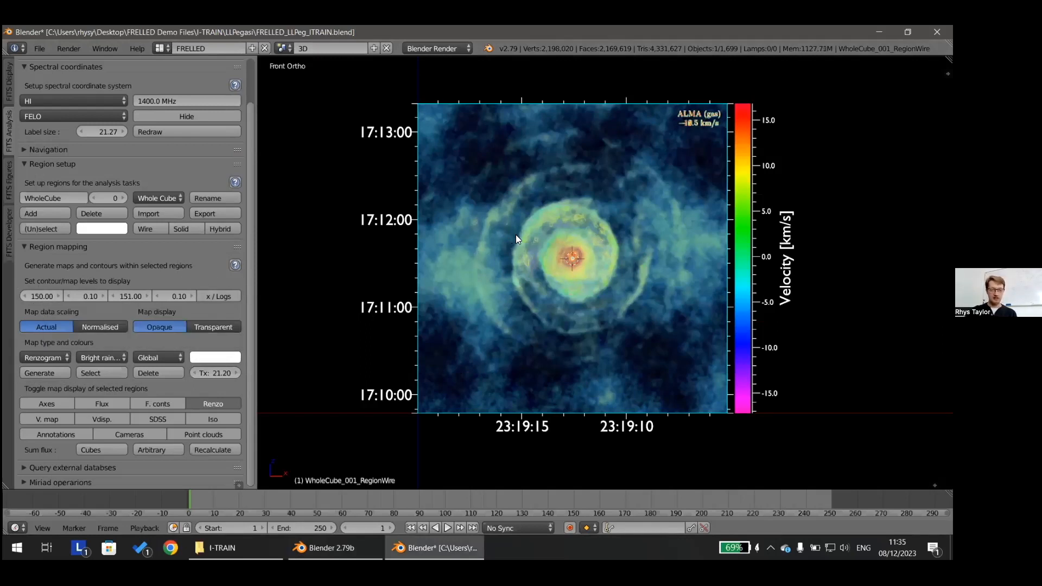
Examine the renzogram contours around the bright centre up close and together with the velocity colour bar
scroll(527, 236, "up", 8)
middle_click_drag(543, 168, 598, 306, "shift")
scroll(583, 274, "up", 3)
scroll(583, 275, "down", 2)
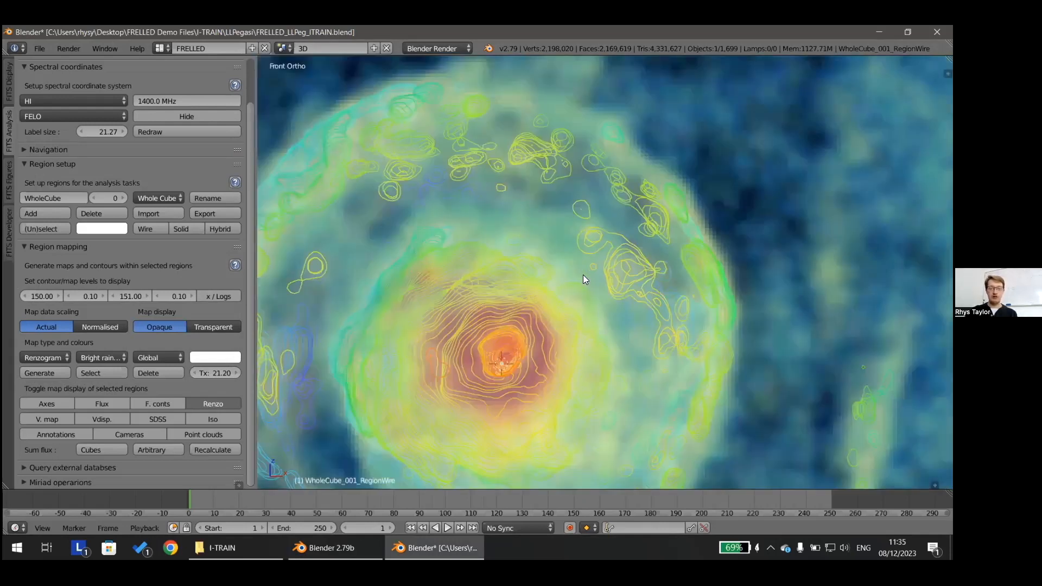
scroll(583, 275, "down", 5)
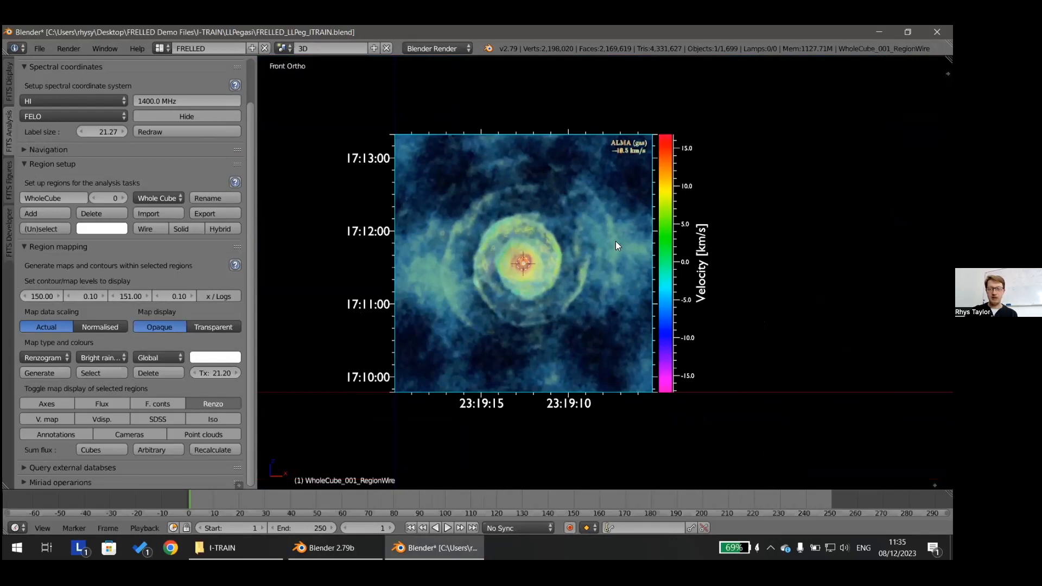
scroll(504, 255, "up", 3)
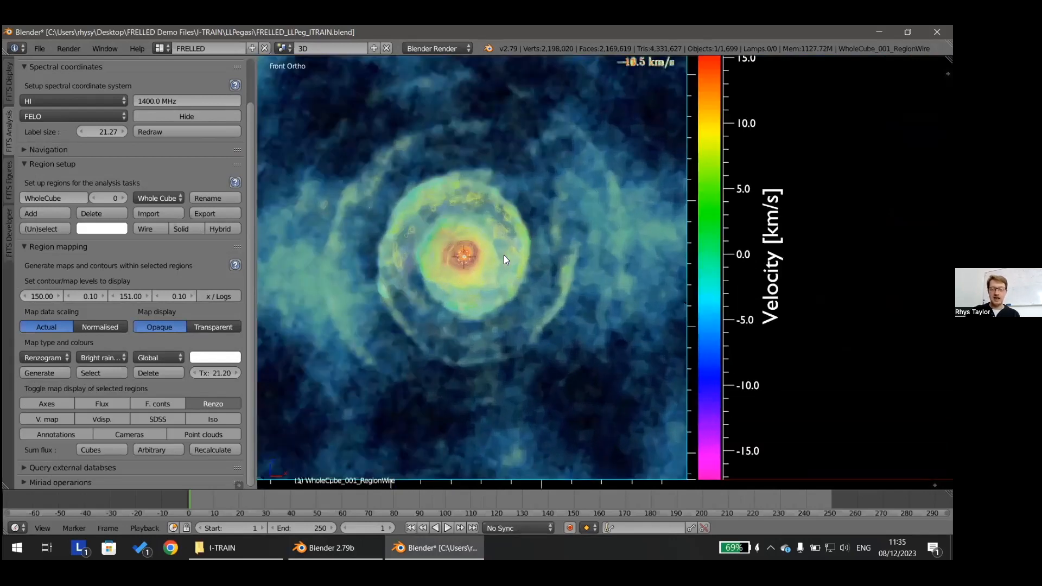
scroll(491, 257, "down", 1)
scroll(493, 266, "down", 2)
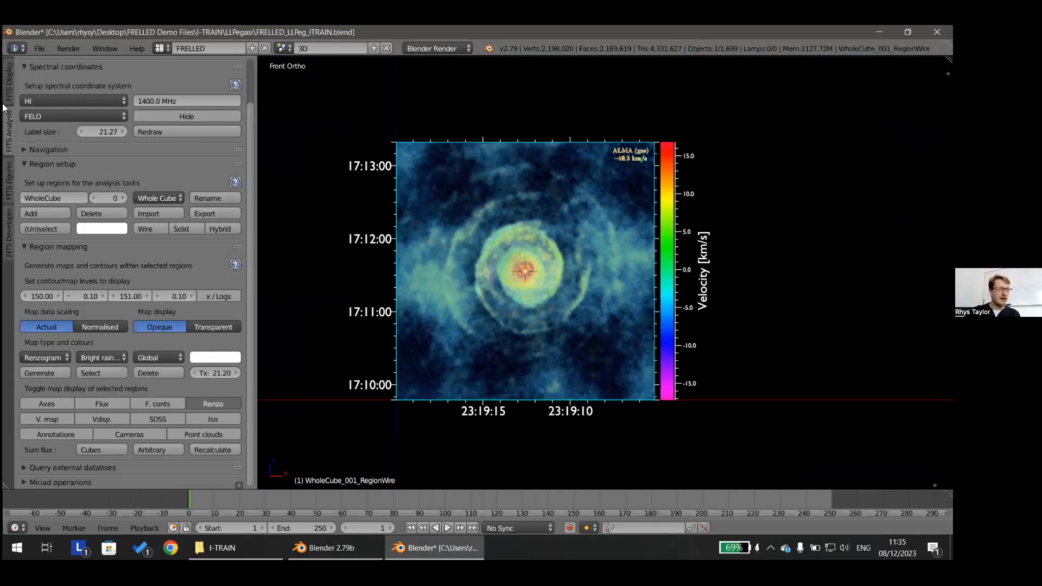
scroll(283, 181, "up", 1)
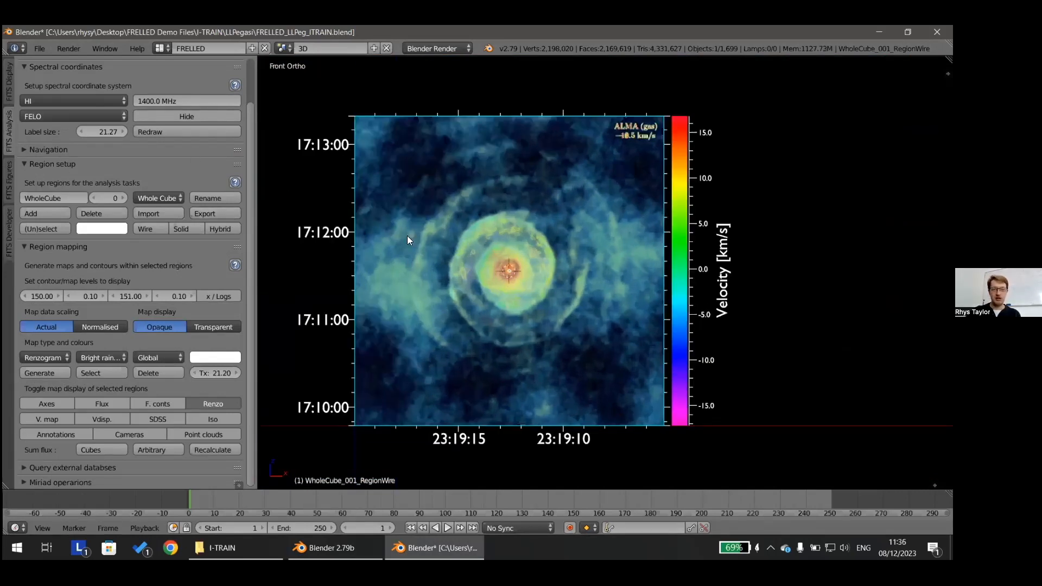
middle_click_drag(552, 254, 584, 247, "shift")
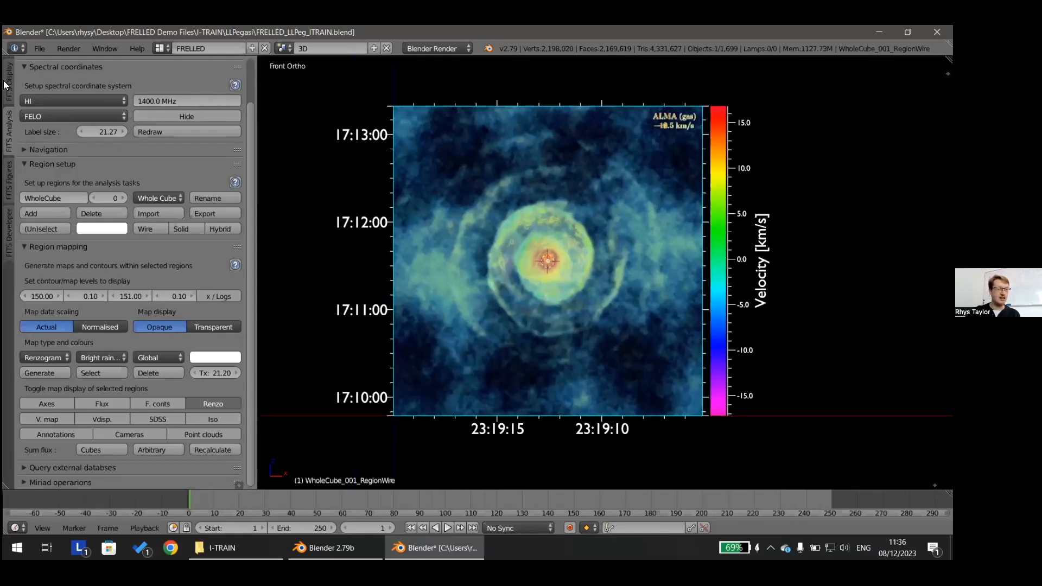
Lower the opacity of the FITS volume display to 0.01 and look at the renzogram contours through it
left_click(8, 85)
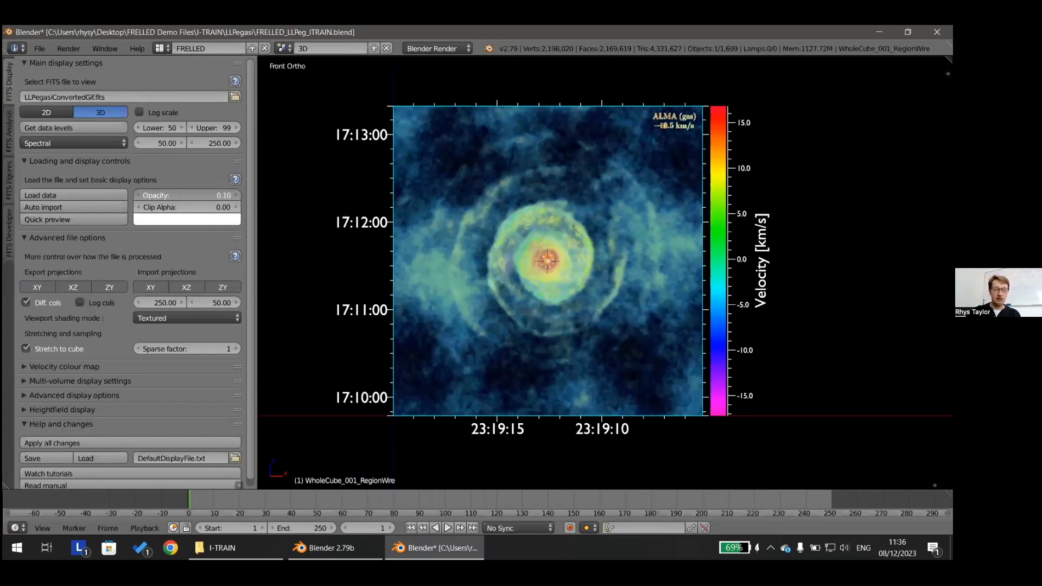
left_click_drag(187, 196, 162, 195)
left_click(199, 195)
type("0")
type(".5")
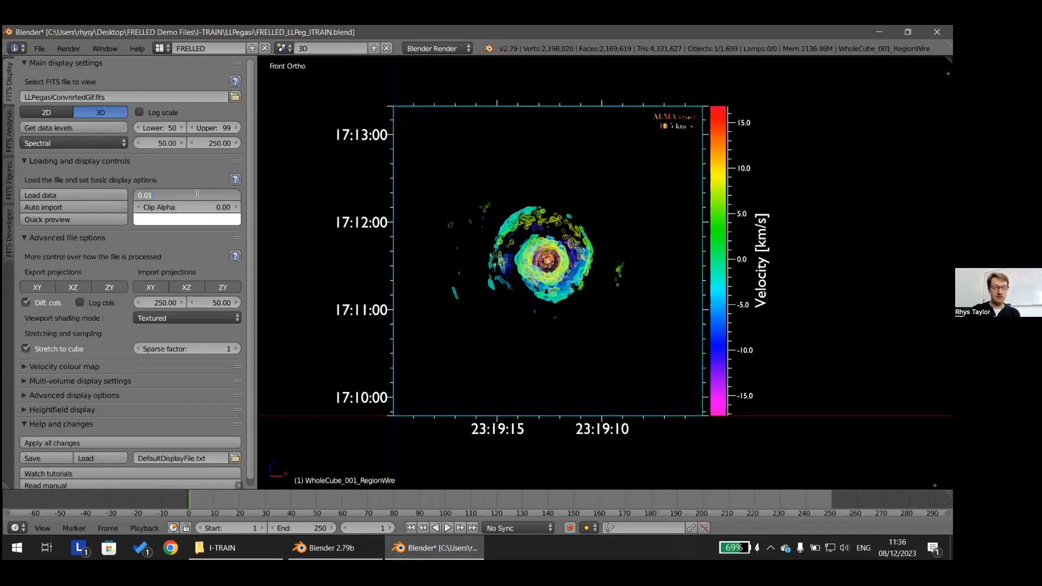
key("Return")
scroll(599, 188, "up", 2)
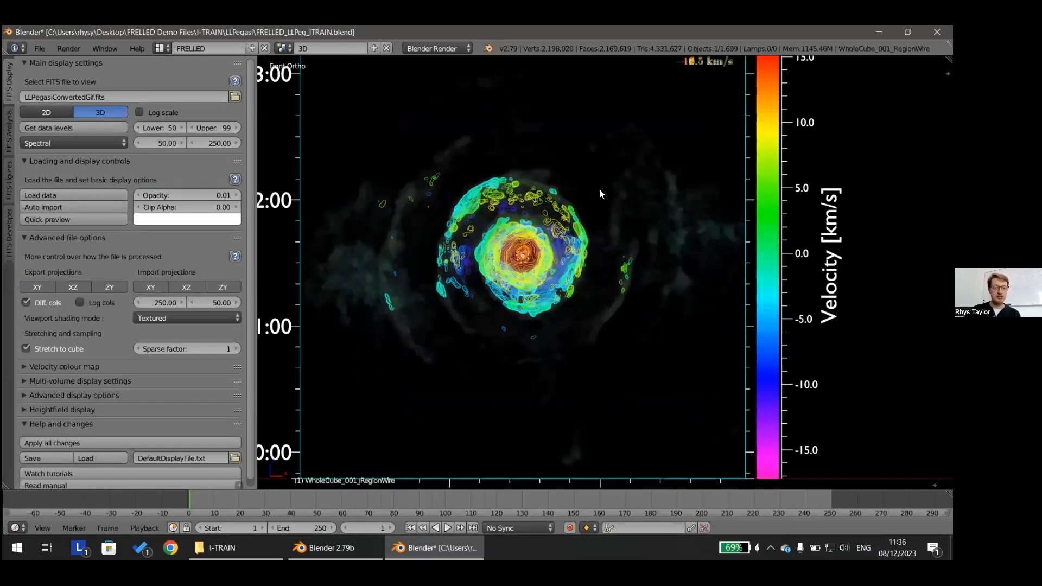
scroll(599, 187, "down", 1)
Set the FITS volume's display opacity back to 0.10
left_click(5, 131)
left_click(5, 94)
left_click(199, 195)
type("0")
key("Return")
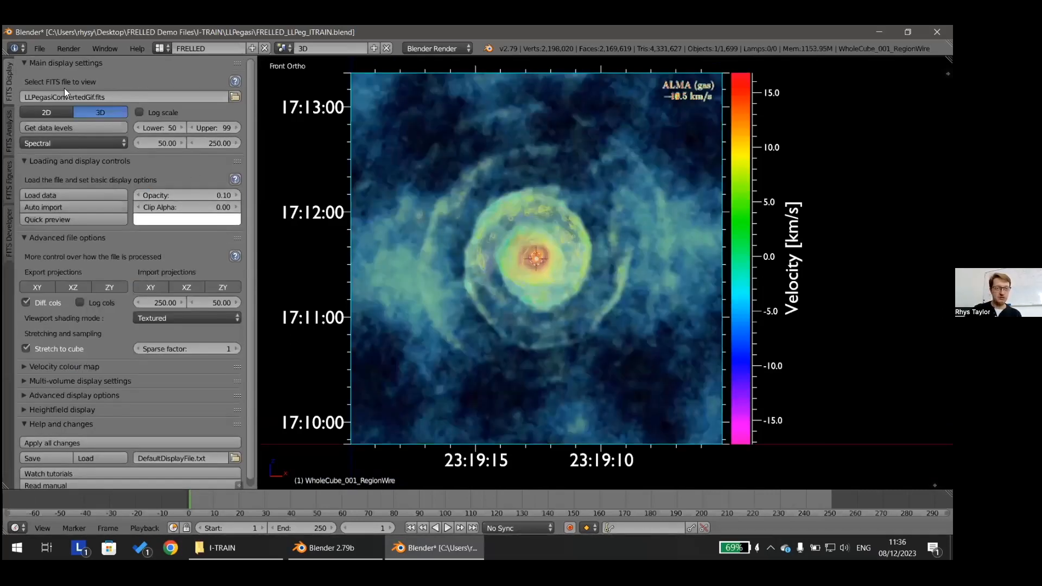
Turn off the display of the FITS data behind the renzogram contours using the analysis tools
left_click(8, 140)
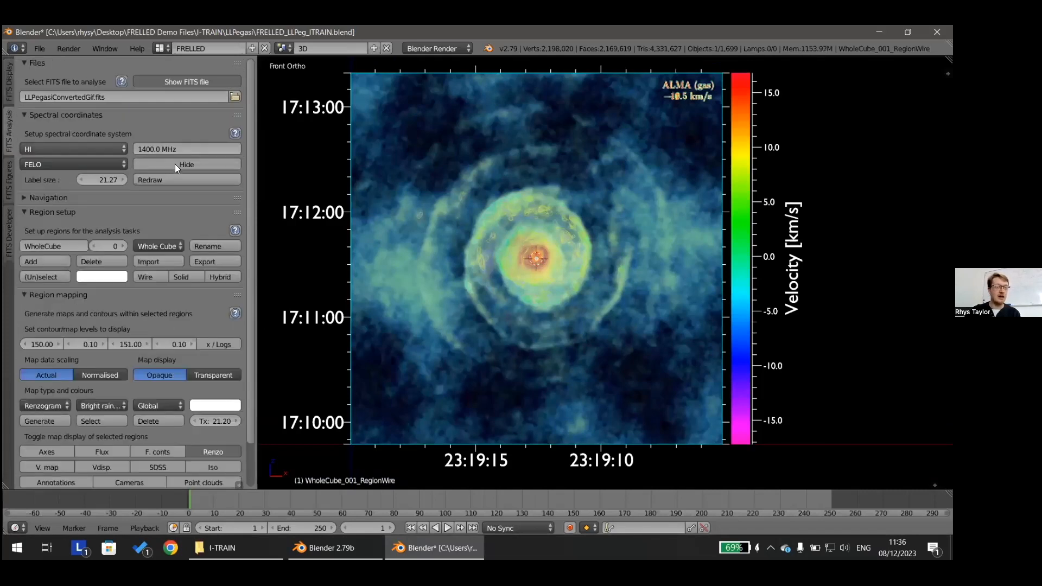
left_click(161, 79)
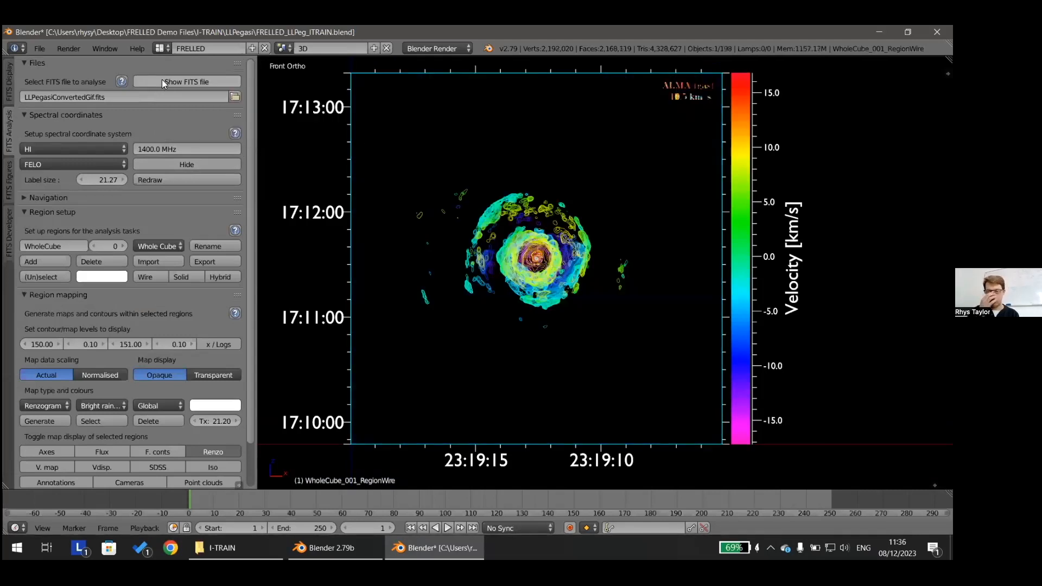
scroll(538, 234, "up", 1)
scroll(540, 236, "down", 2)
scroll(552, 240, "up", 1)
scroll(552, 239, "down", 1)
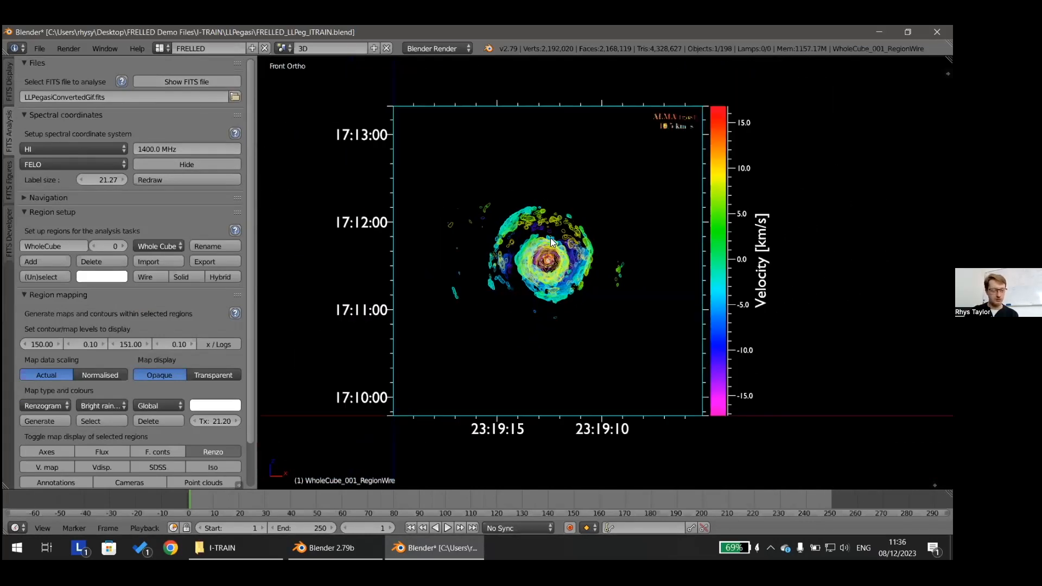
scroll(553, 270, "down", 2)
scroll(548, 237, "up", 1)
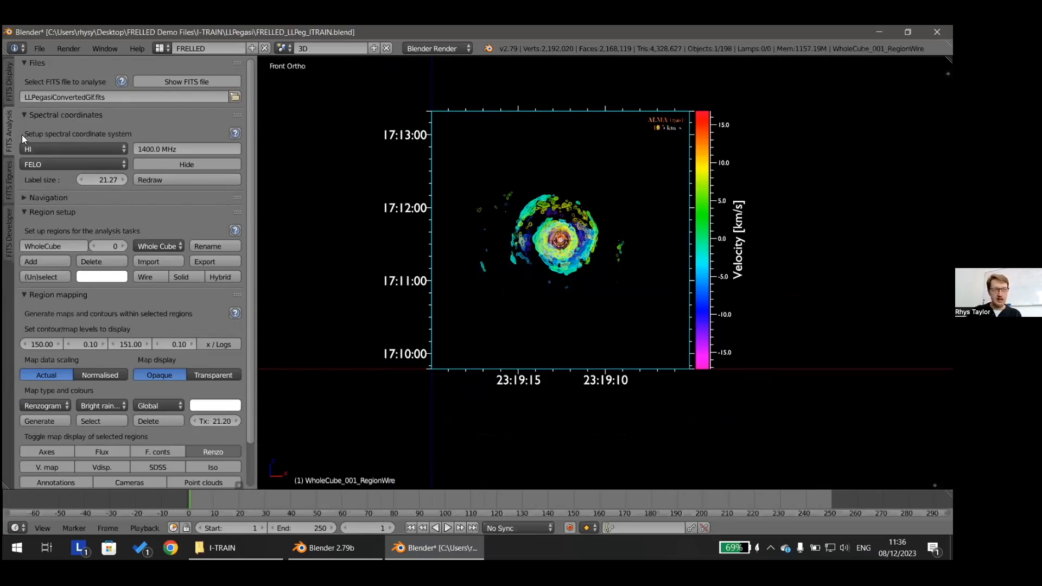
Set the coordinate label size and the region map's text size both to 15
left_click(94, 179)
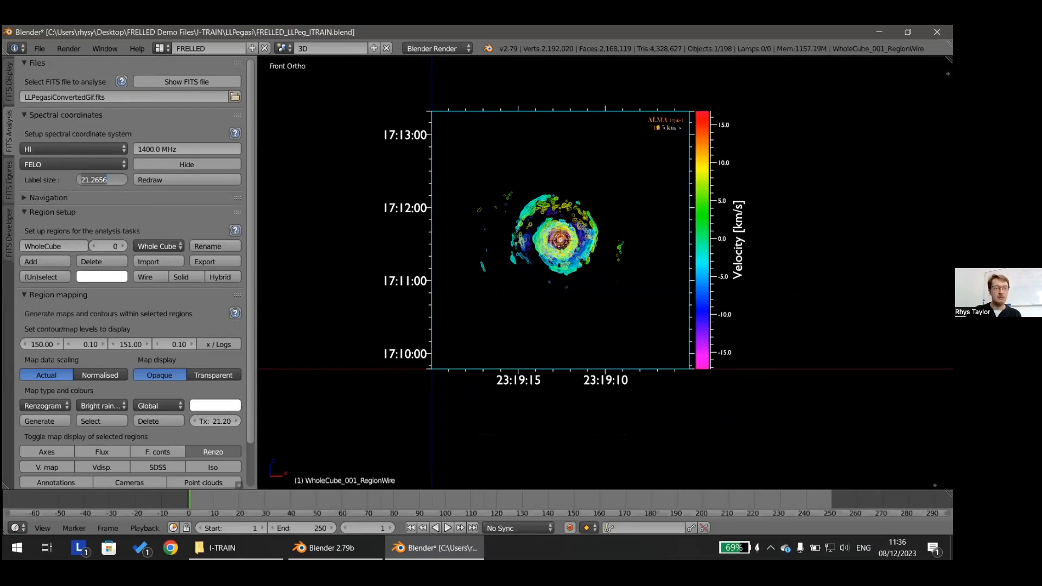
type("15")
key("Return")
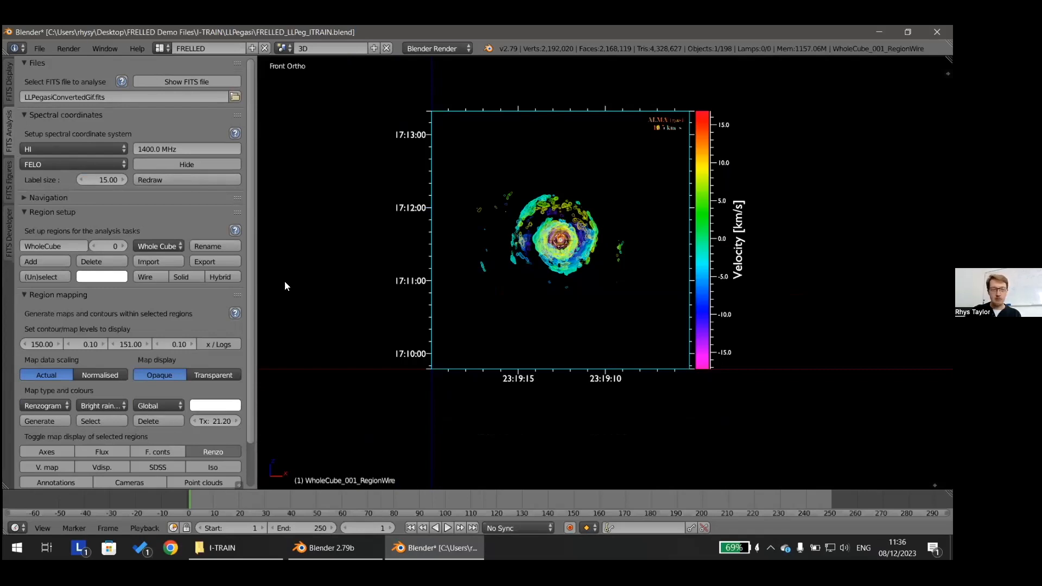
scroll(155, 312, "down", 2)
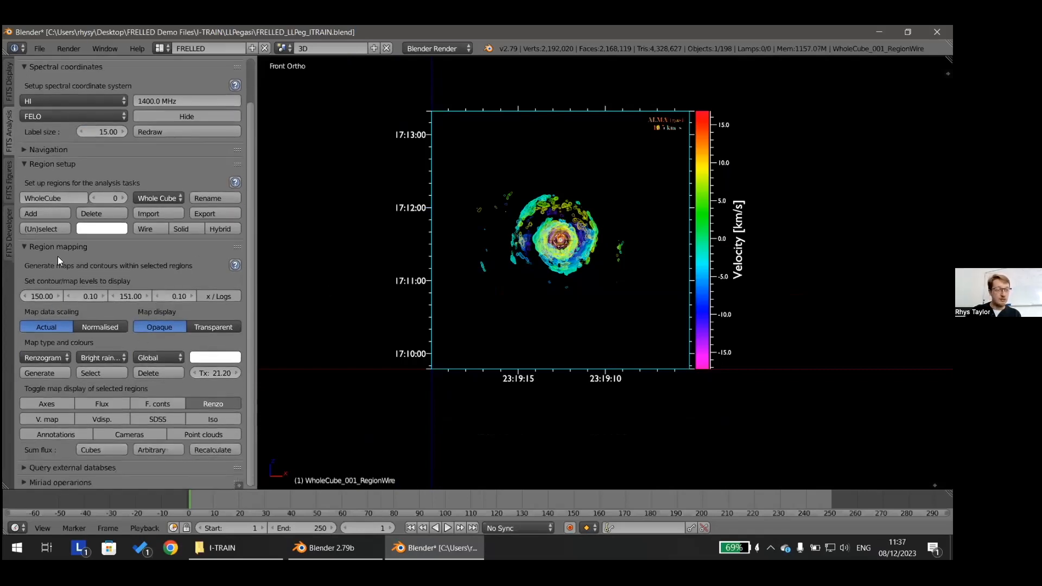
left_click(205, 374)
type("1")
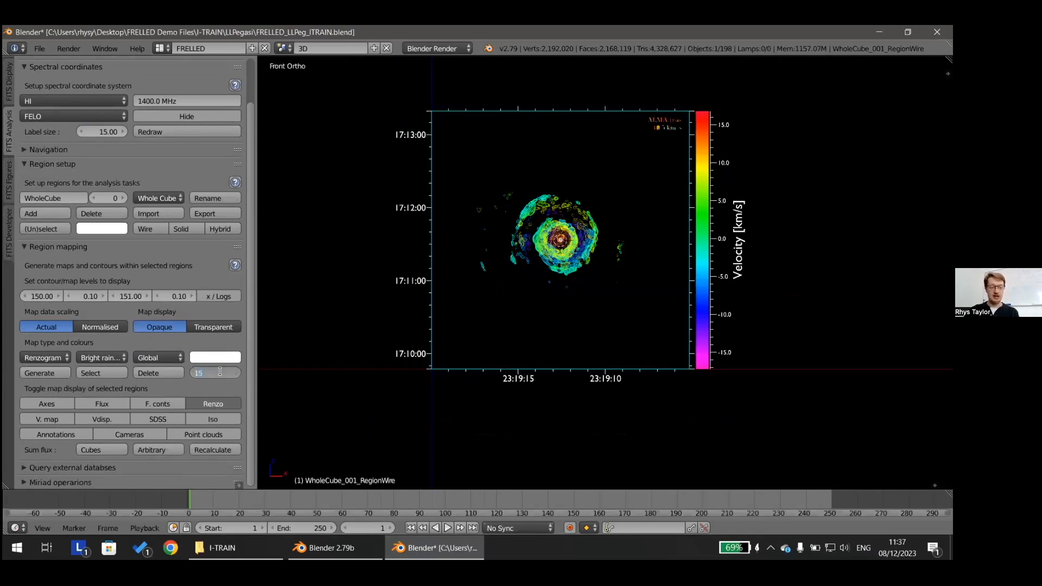
type("5")
key("Return")
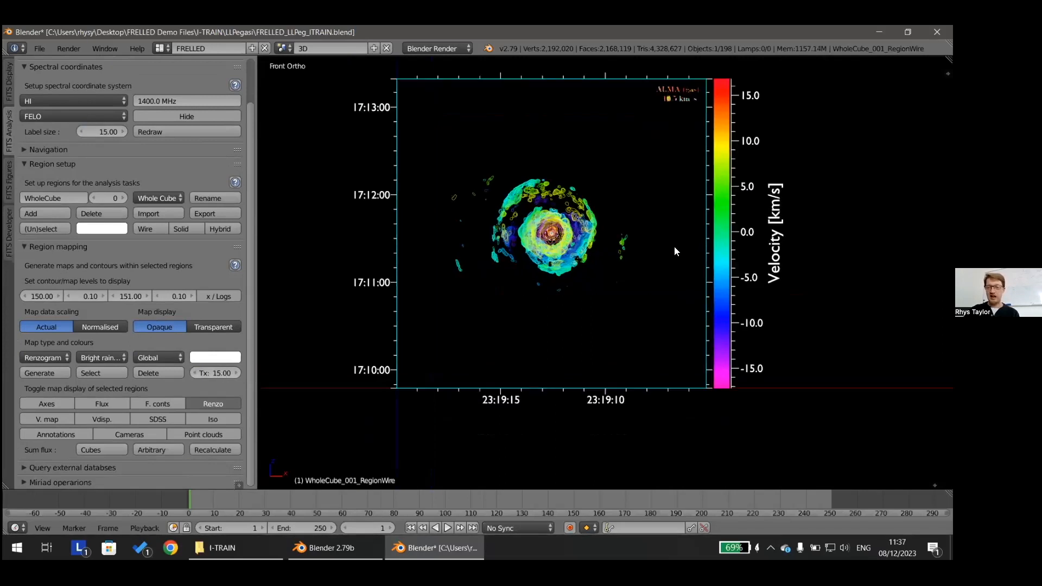
Apply the Print preset to the global figure display options
middle_click_drag(640, 217, 621, 223, "shift")
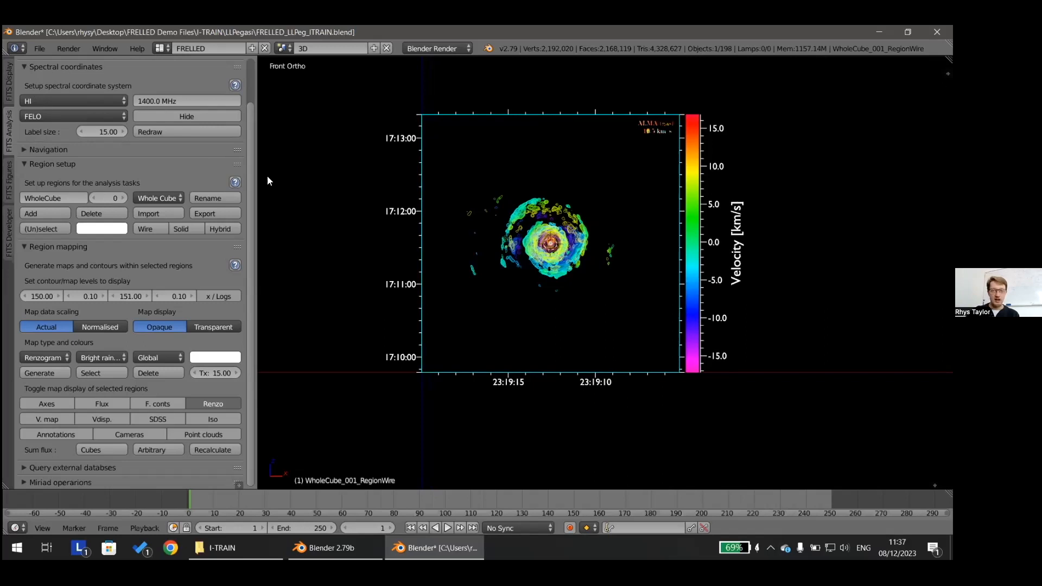
scroll(375, 198, "up", 2)
scroll(375, 197, "down", 1)
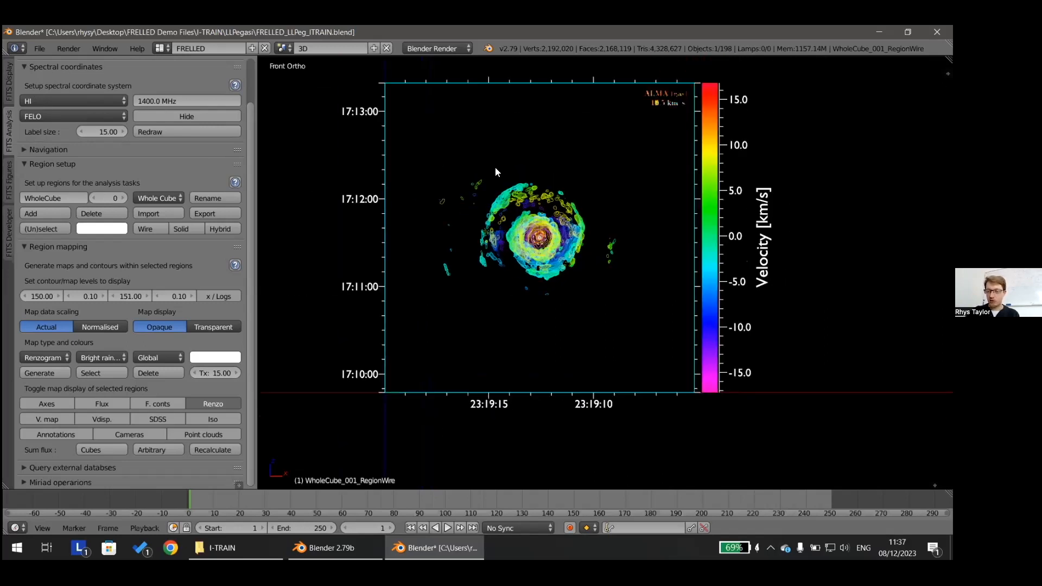
middle_click_drag(547, 187, 542, 194, "shift")
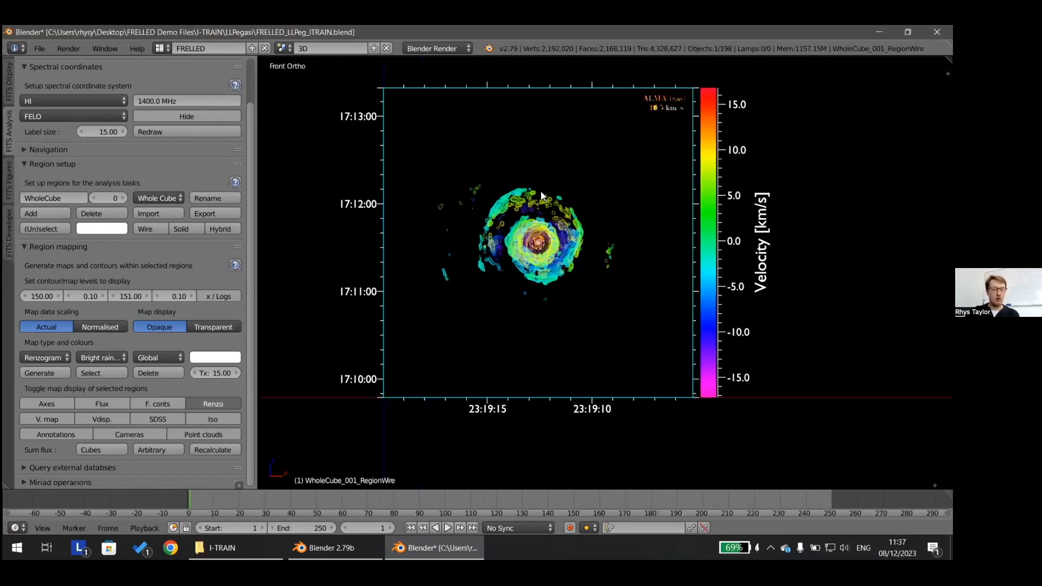
left_click(9, 182)
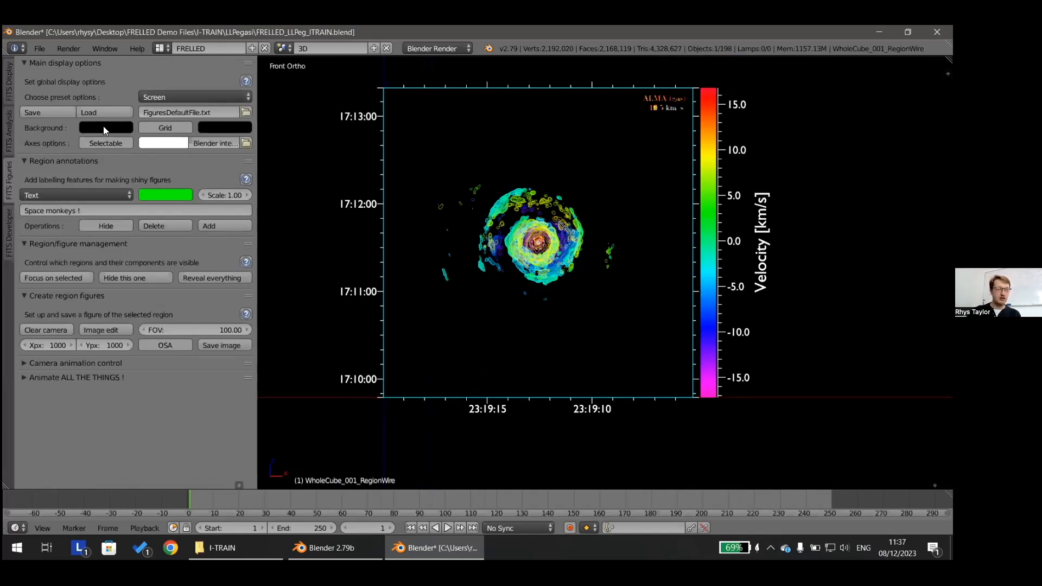
left_click(192, 97)
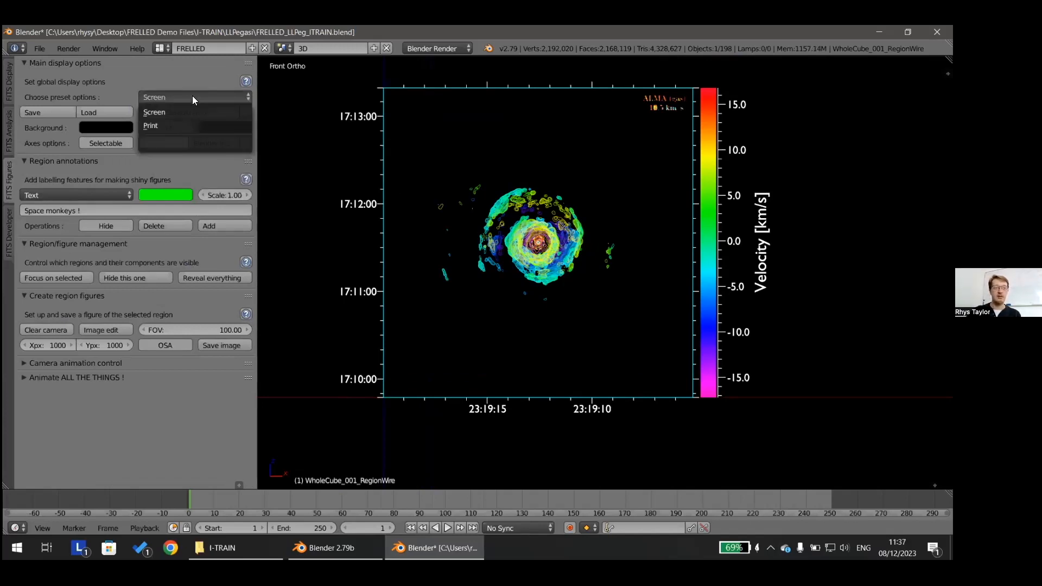
left_click(164, 125)
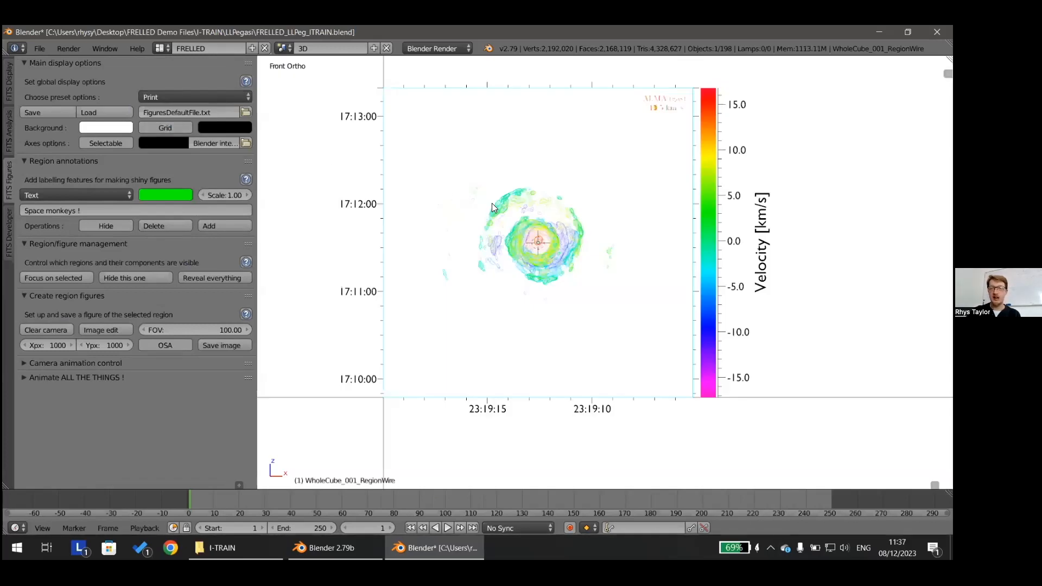
middle_click_drag(531, 208, 534, 212, "shift")
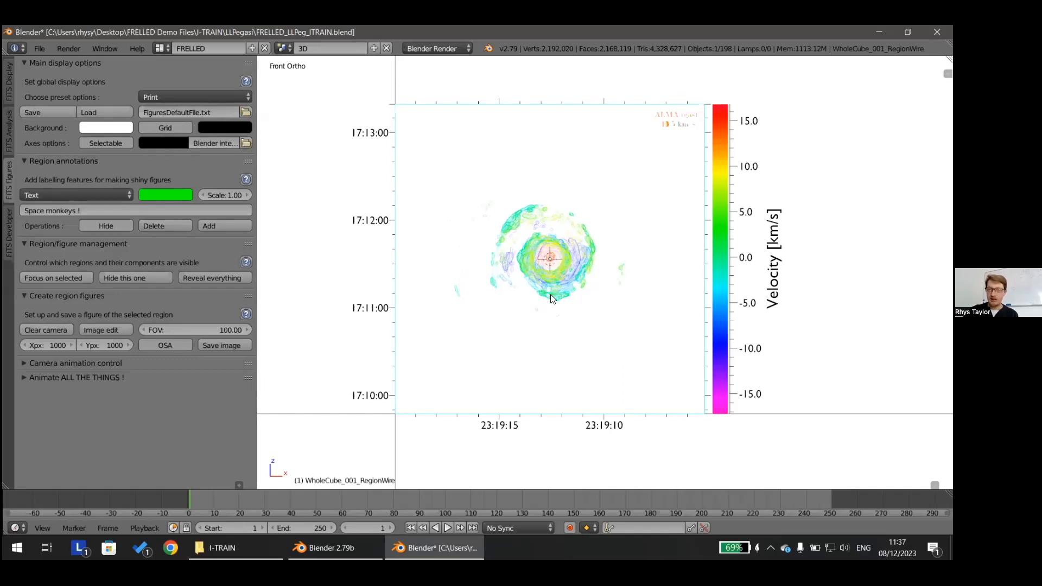
Add a "Right Ascension" text annotation at a point just below the plot's horizontal axis
left_click(466, 437)
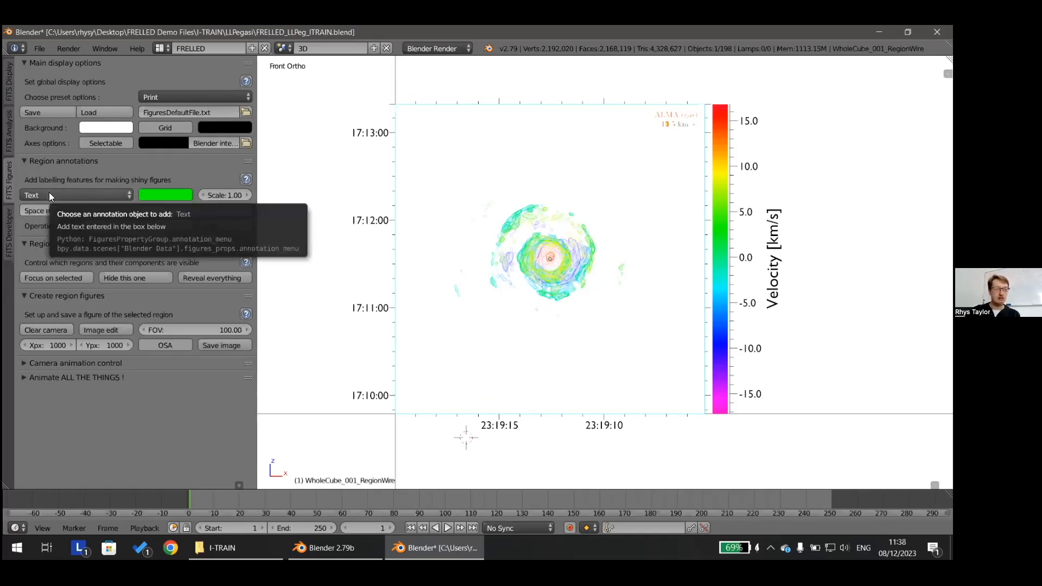
left_click(82, 210)
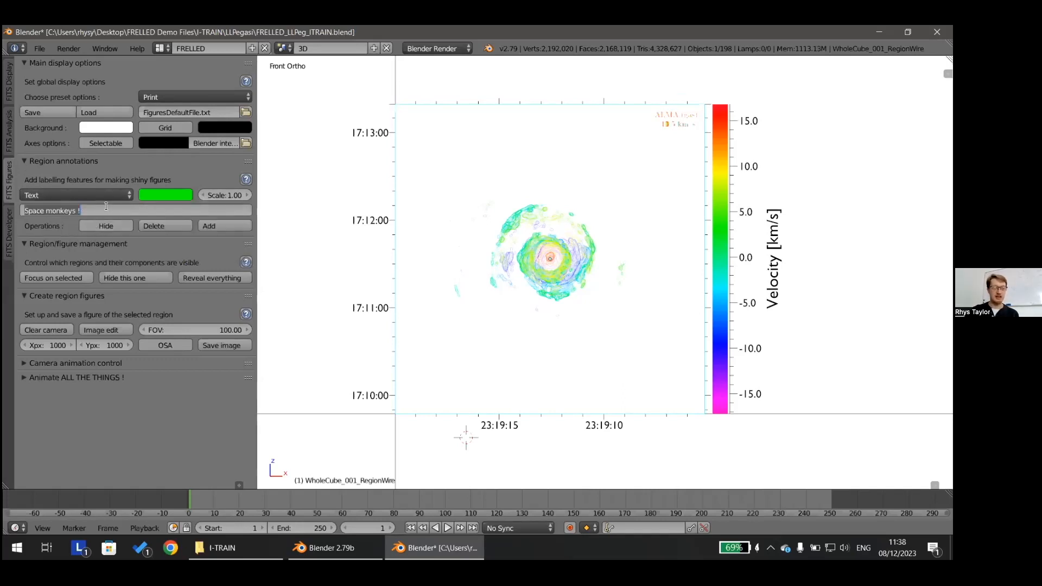
type("Right Ascension")
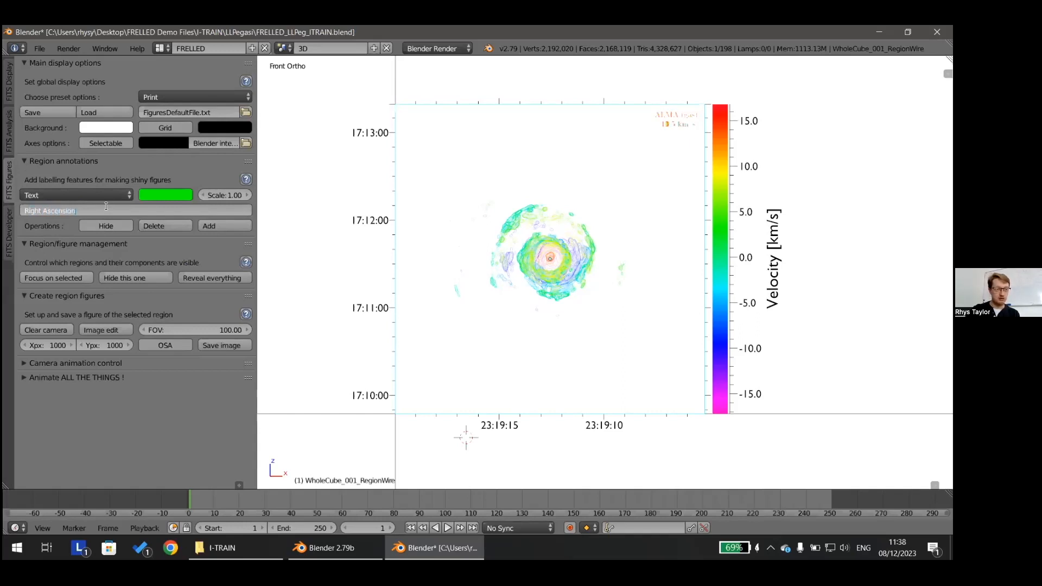
key("Return")
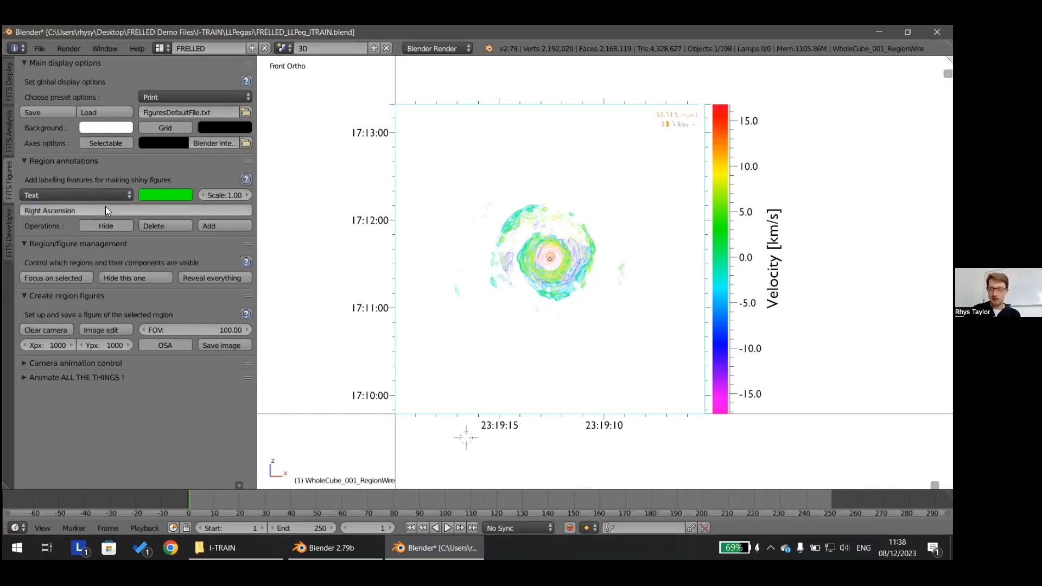
left_click(225, 225)
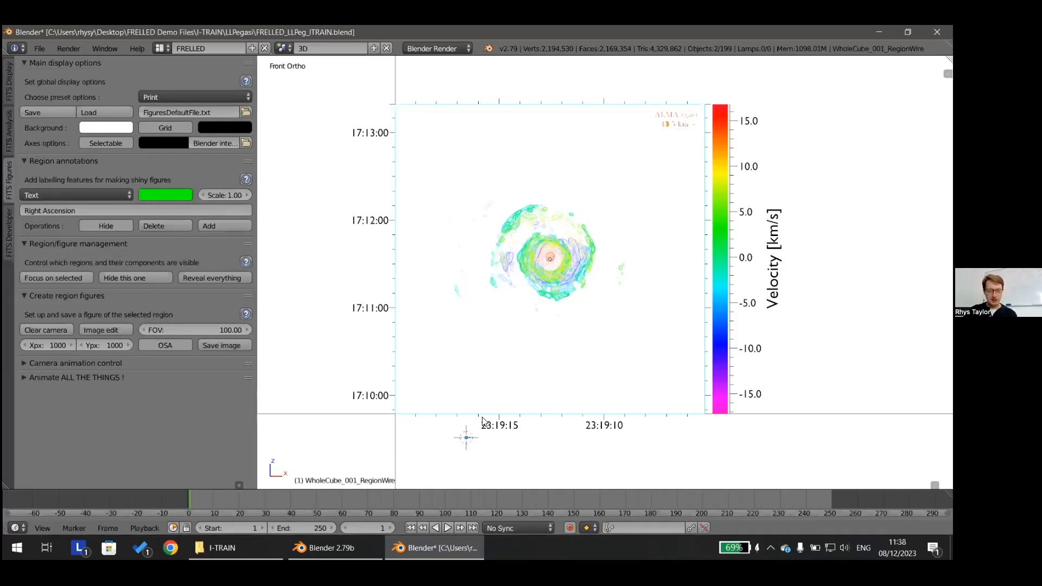
Examine the new text annotation up close and compare its size with the whole plot
middle_click_drag(494, 404, 546, 216, "shift")
scroll(547, 215, "up", 8)
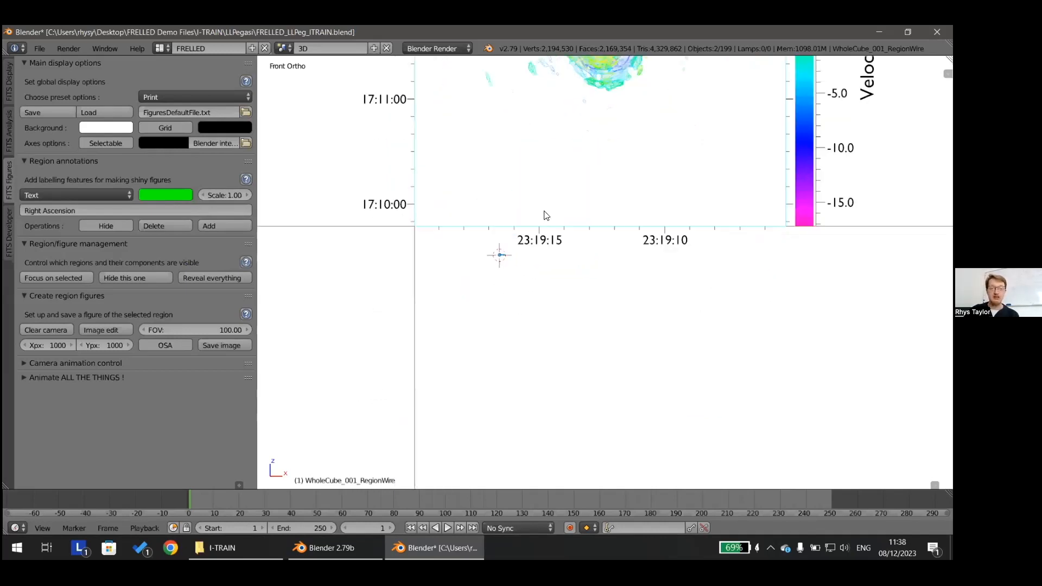
scroll(510, 220, "up", 3)
middle_click_drag(469, 226, 679, 267, "shift")
scroll(546, 249, "up", 5)
middle_click_drag(521, 252, 649, 295, "shift")
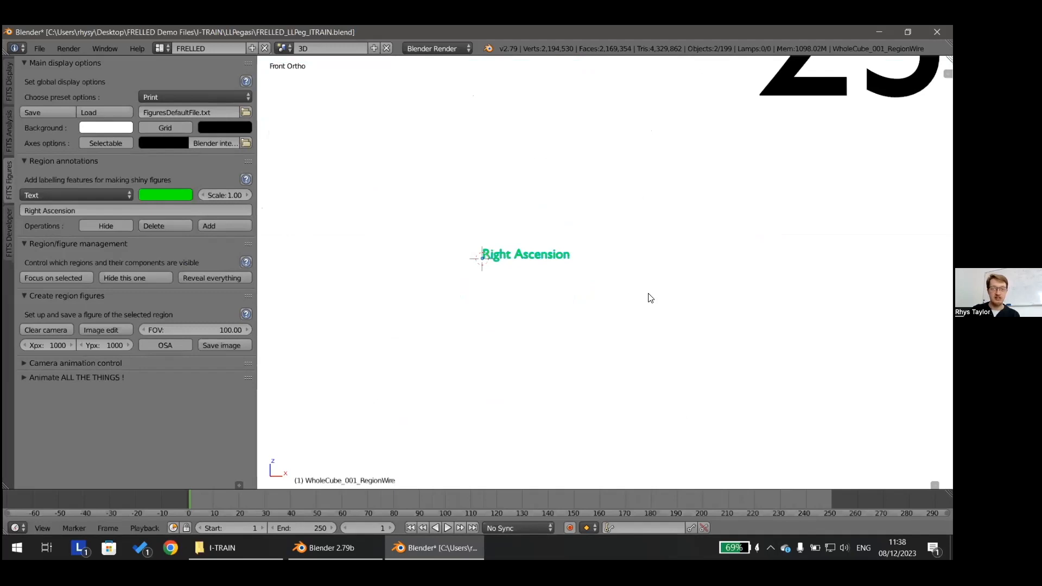
scroll(479, 237, "up", 4)
scroll(475, 232, "down", 5)
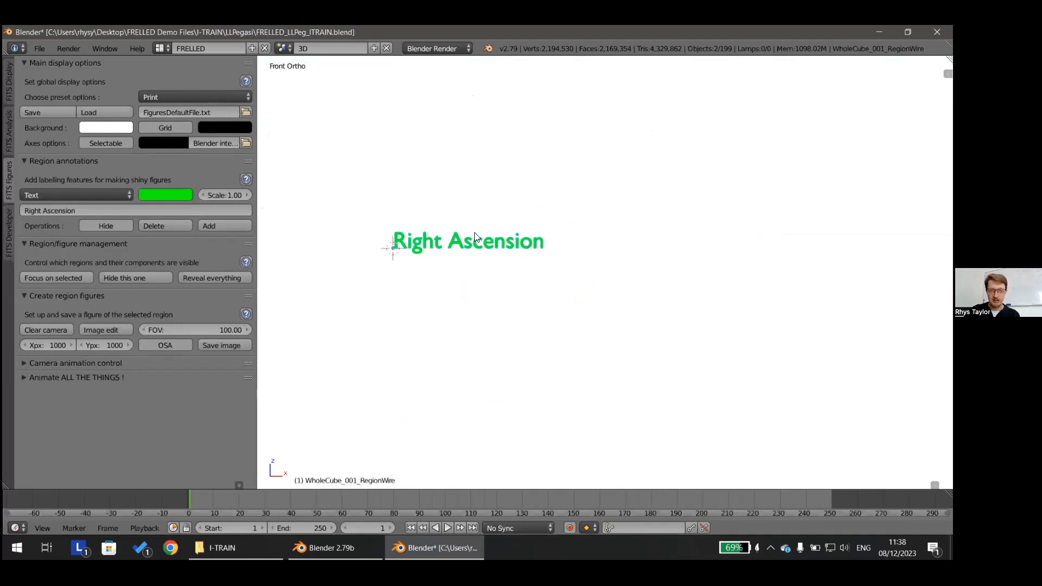
scroll(628, 204, "down", 9)
middle_click_drag(630, 207, 542, 274, "shift")
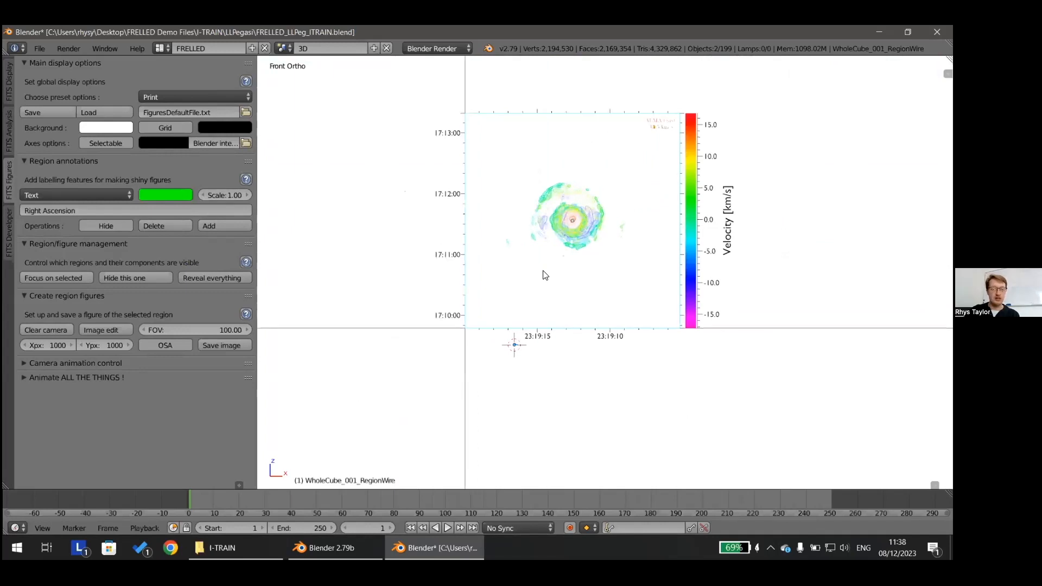
Set the scale of the "Right Ascension" annotation to 20
left_click(231, 193)
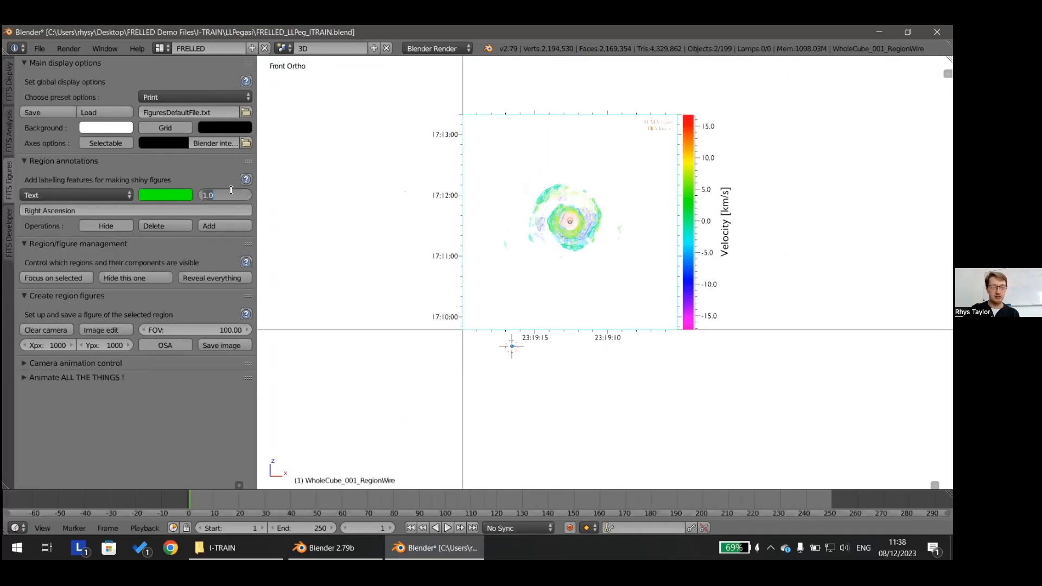
type("20")
key("Return")
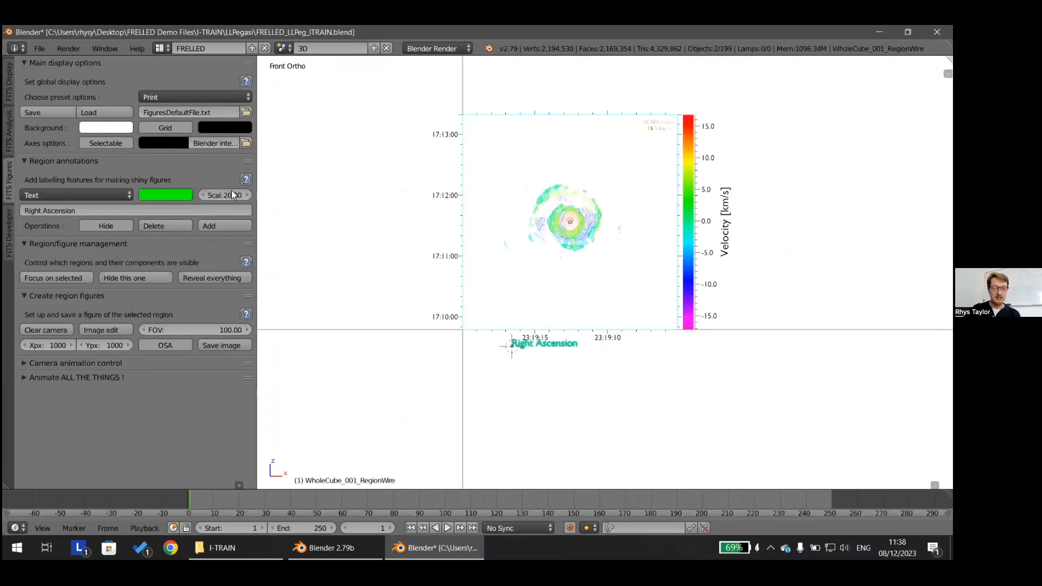
scroll(548, 272, "up", 3)
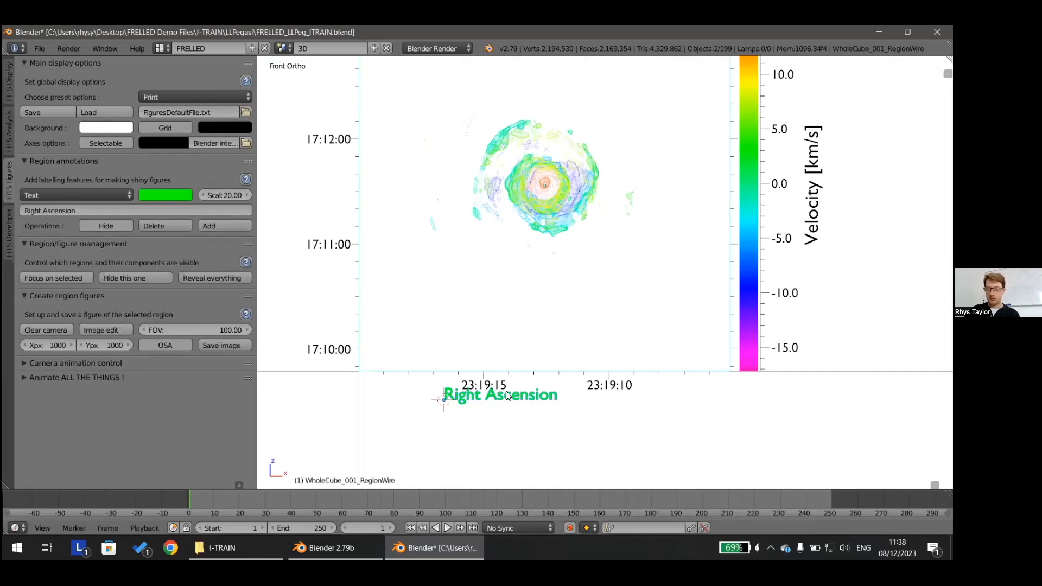
Change the "Right Ascension" annotation's colour to black by setting its green component to 0
left_click(163, 195)
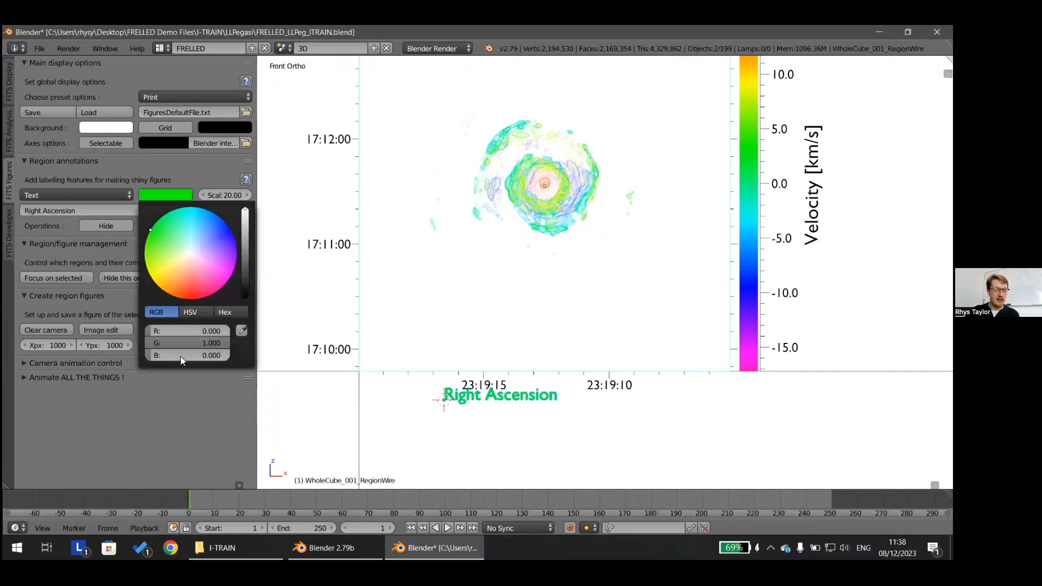
left_click(180, 342)
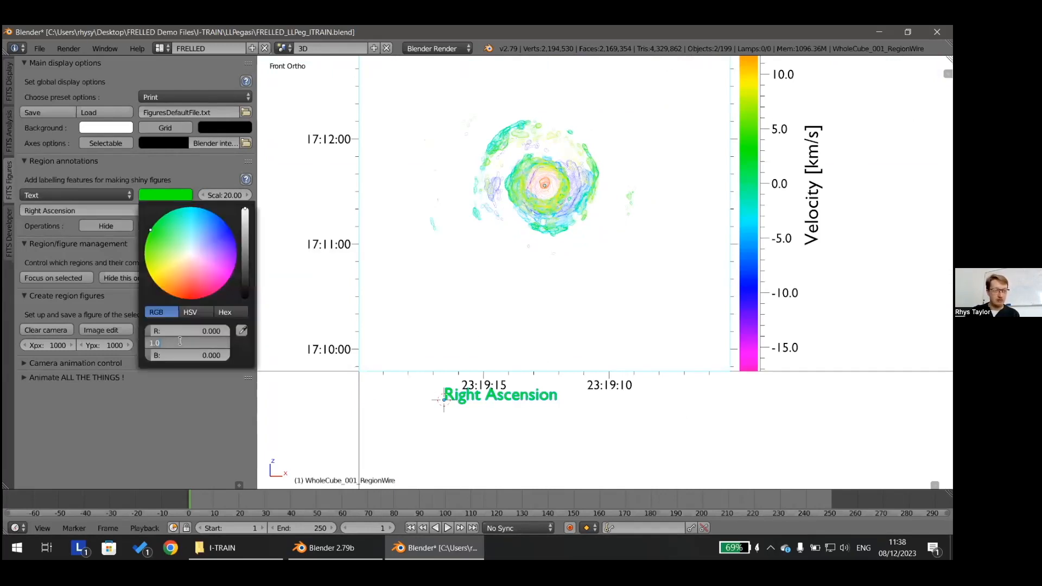
type("0")
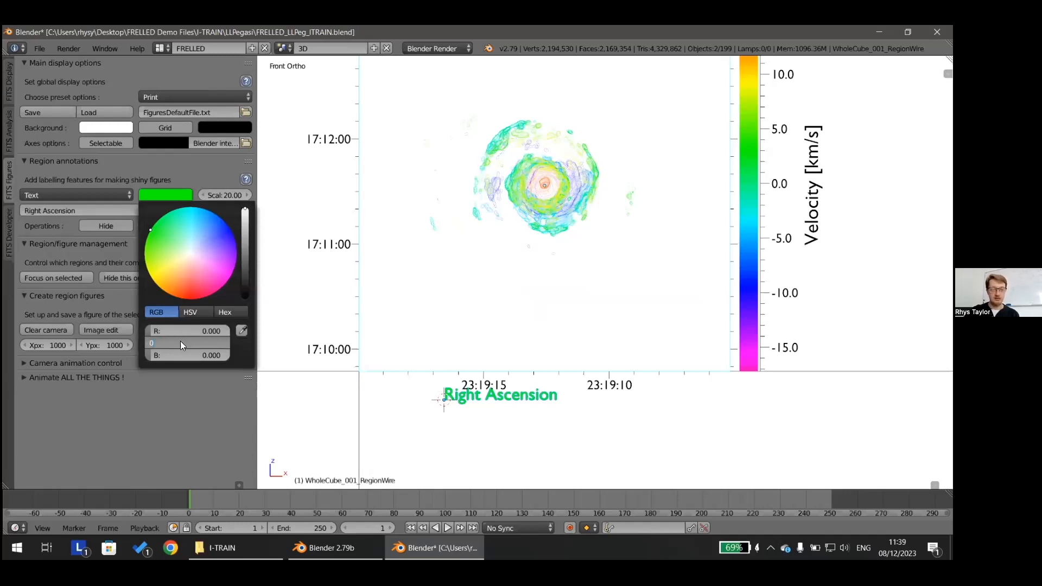
key("Return")
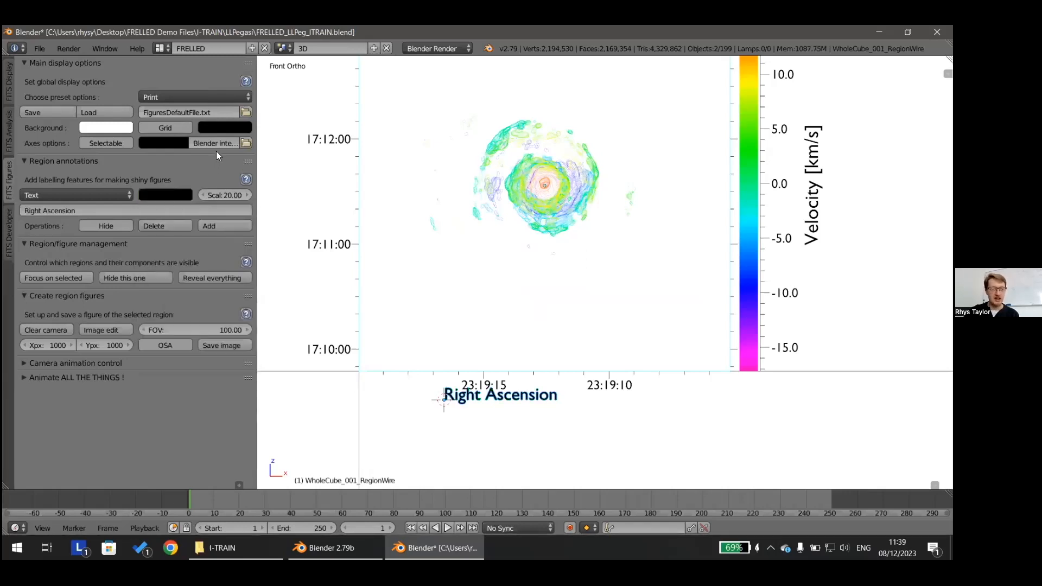
scroll(504, 384, "down", 1)
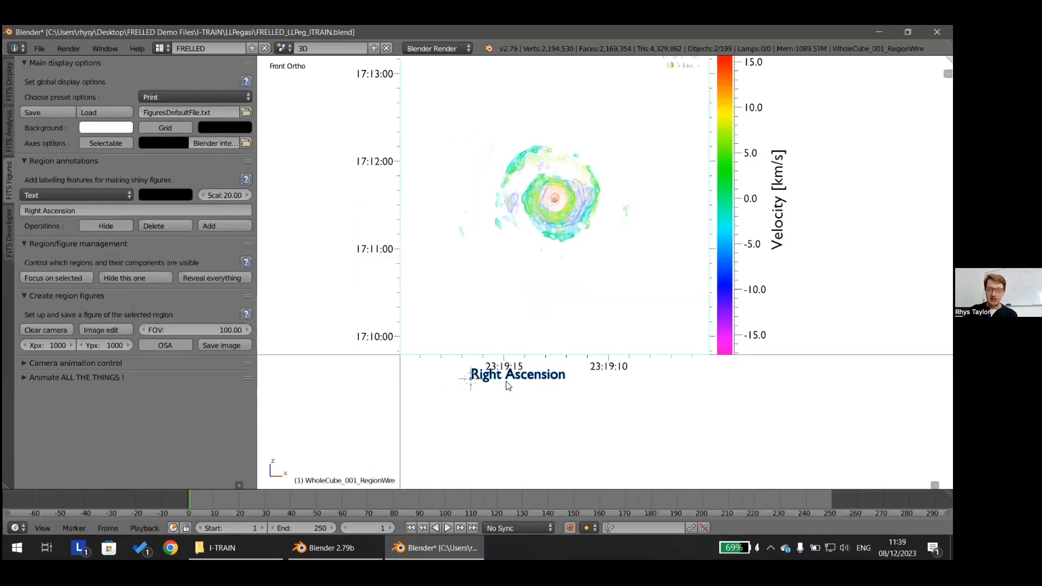
scroll(507, 385, "up", 1)
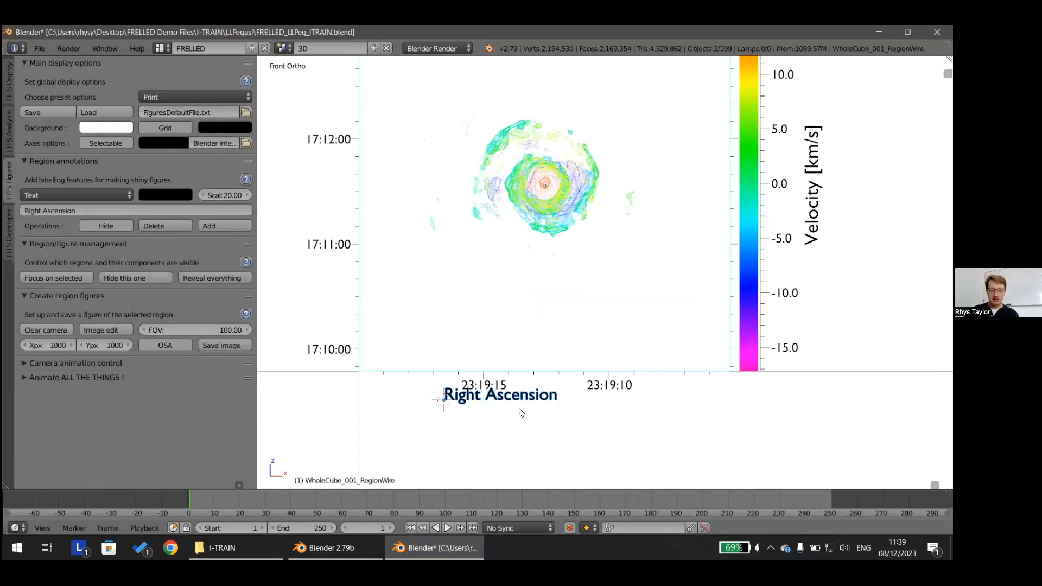
Select only the "Right Ascension" annotation and try moving it, first freely and again constrained to the X axis
right_click(536, 399)
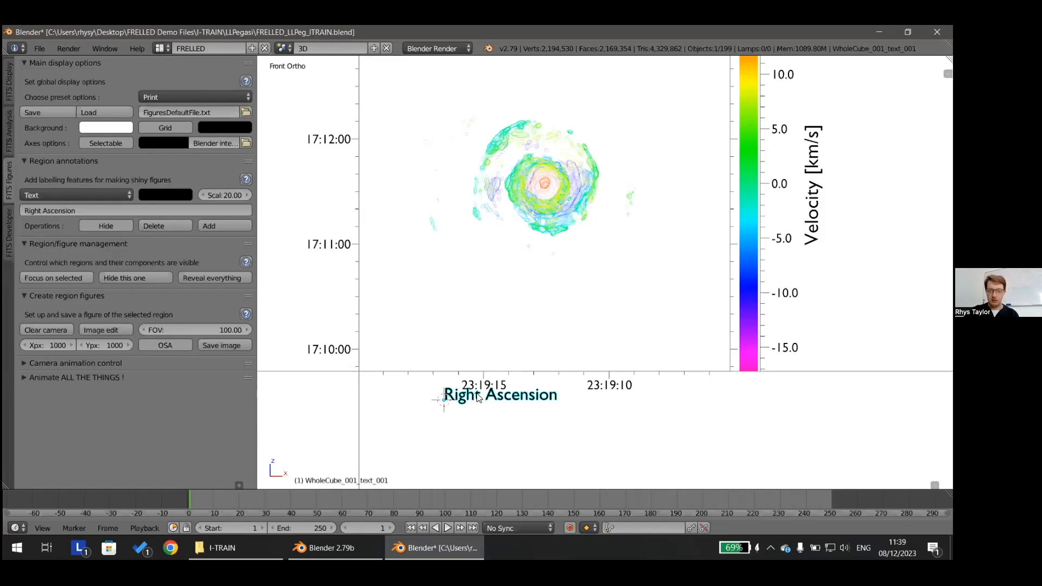
key("g")
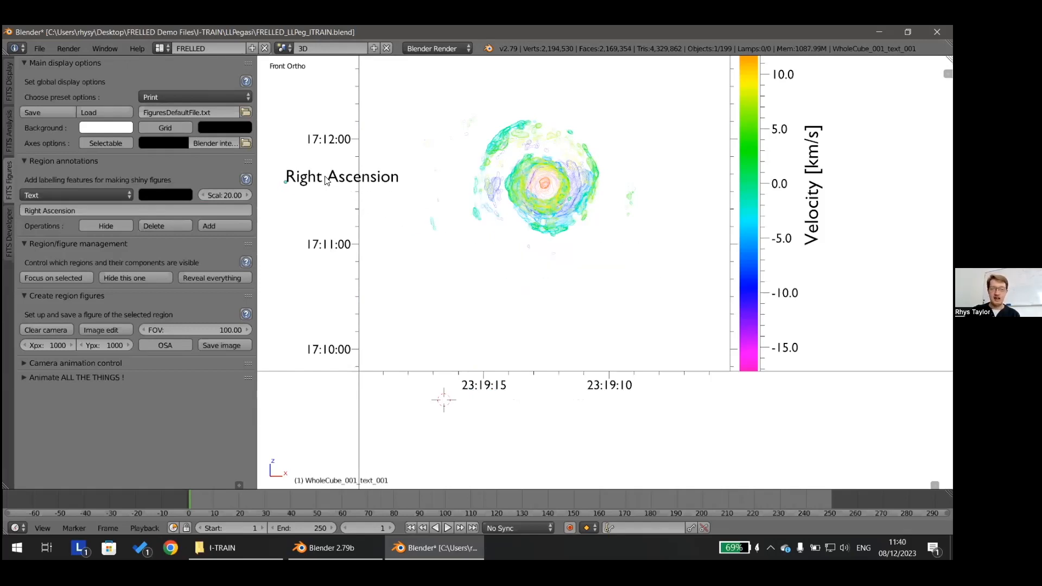
right_click(316, 168)
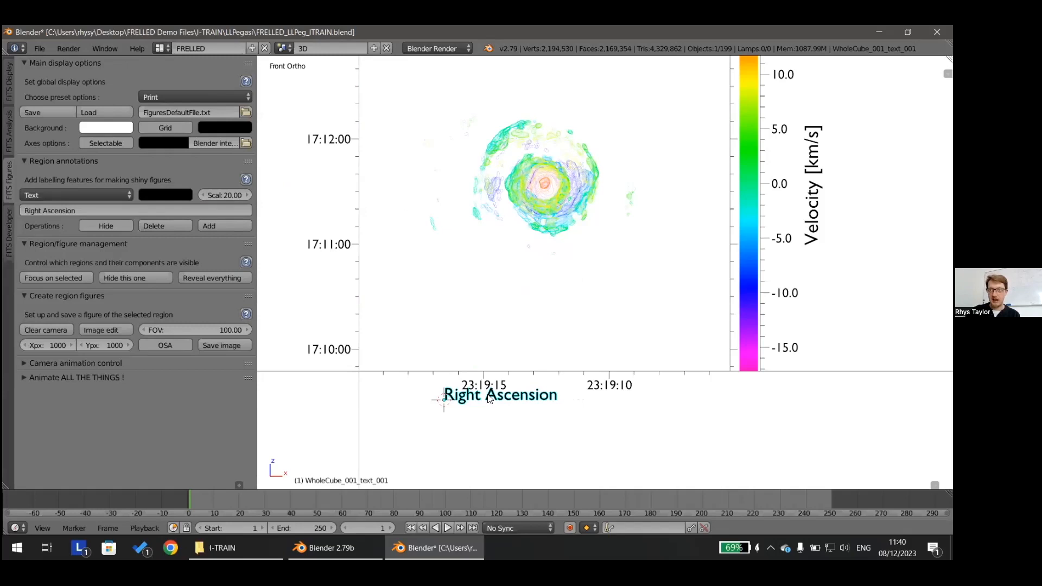
key("g")
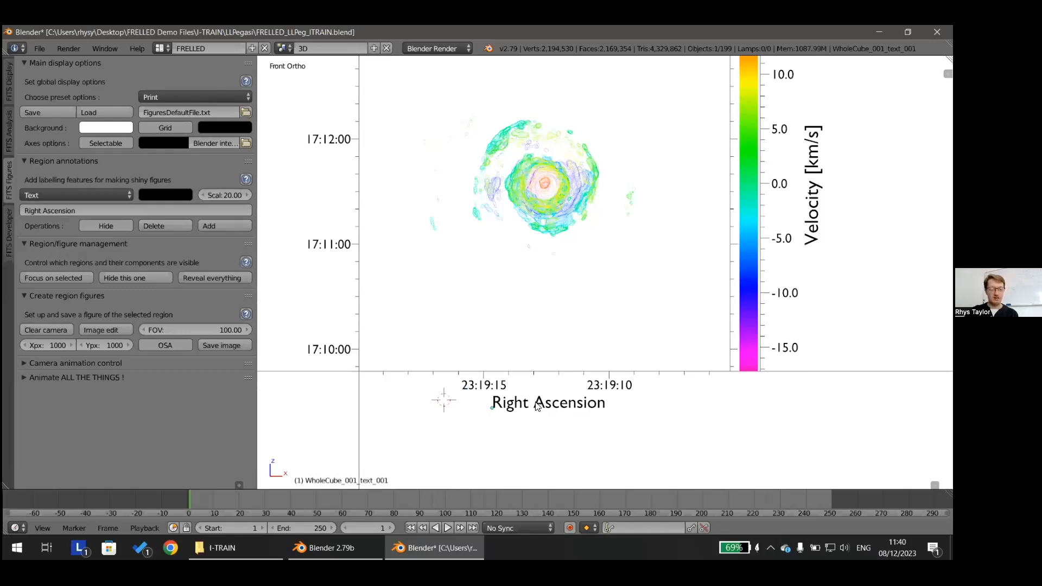
key("x")
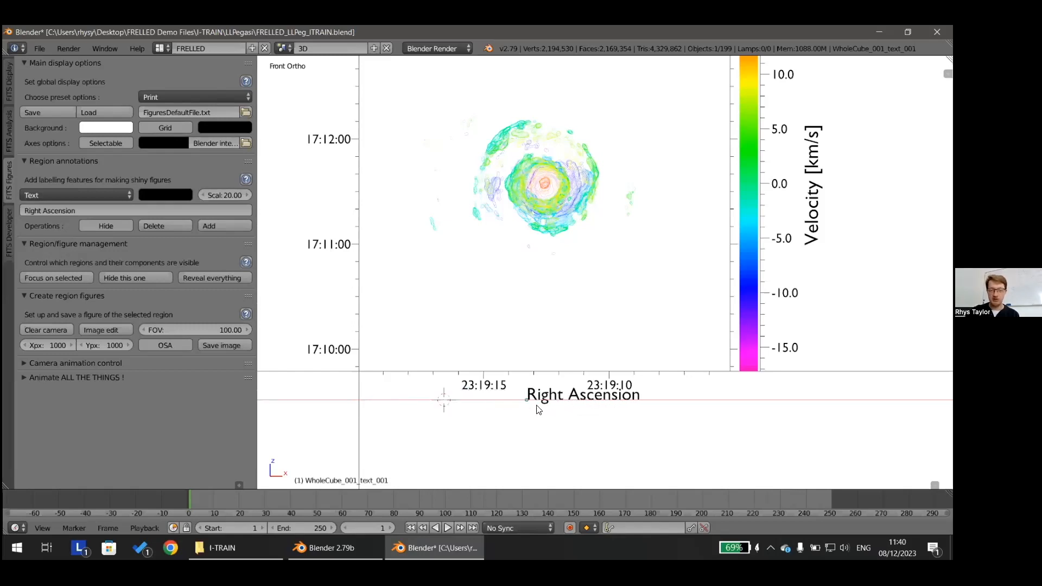
left_click(546, 418)
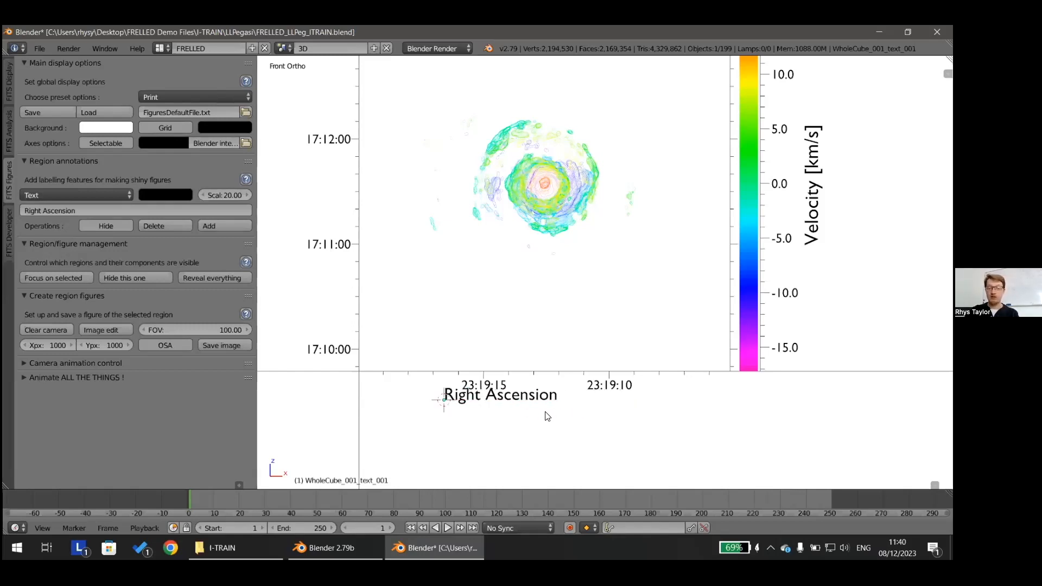
Reposition the "Right Ascension" annotation below the horizontal axis, switching the movement constraint from the Z axis to the X axis
key("g")
key("z")
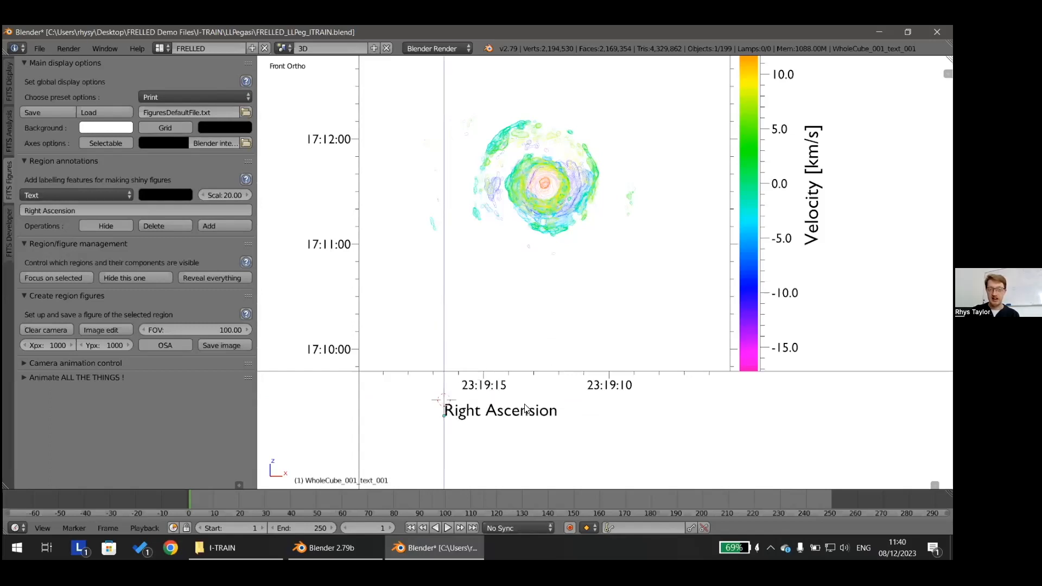
key("x")
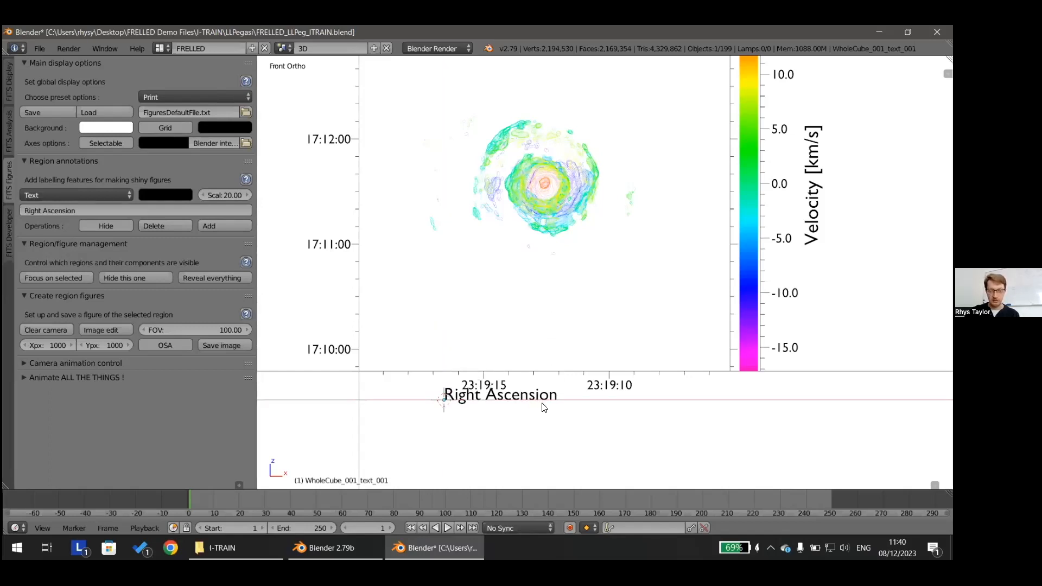
Center the Right Ascension label under the horizontal axis and lower it clear of the tick labels
left_click(550, 408)
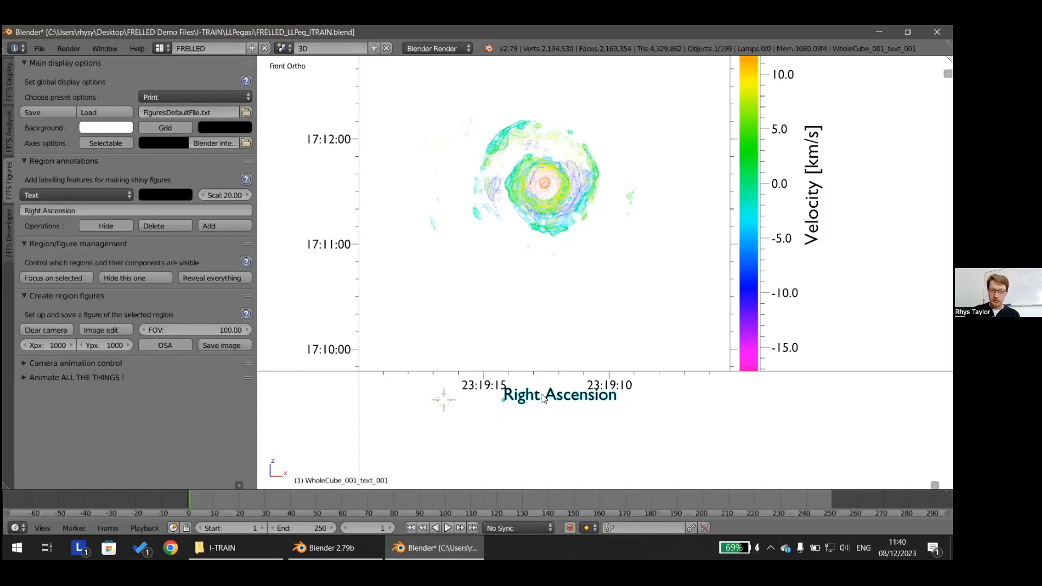
key("g")
key("z")
left_click(530, 411)
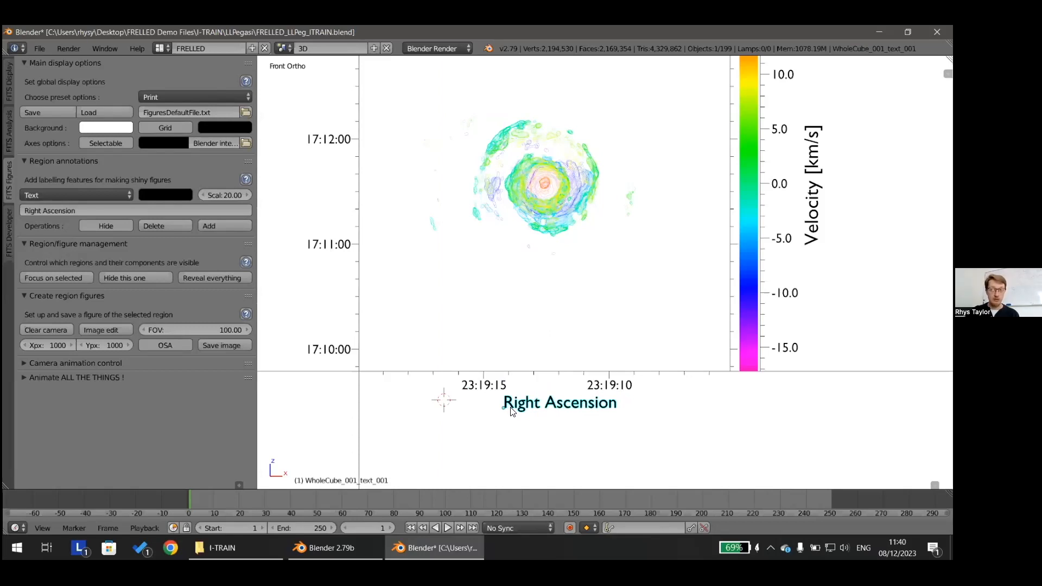
key("m")
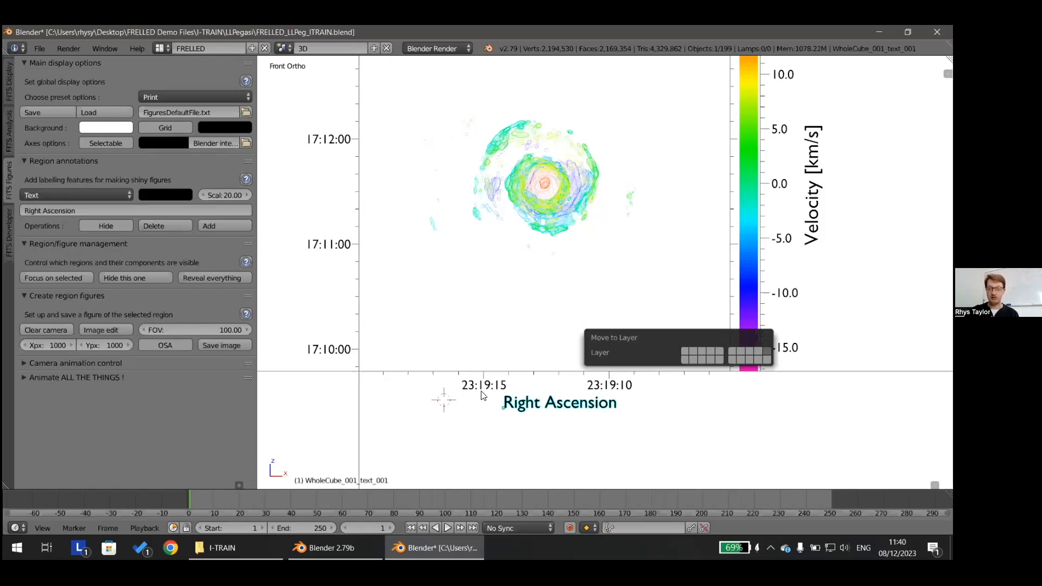
key("m")
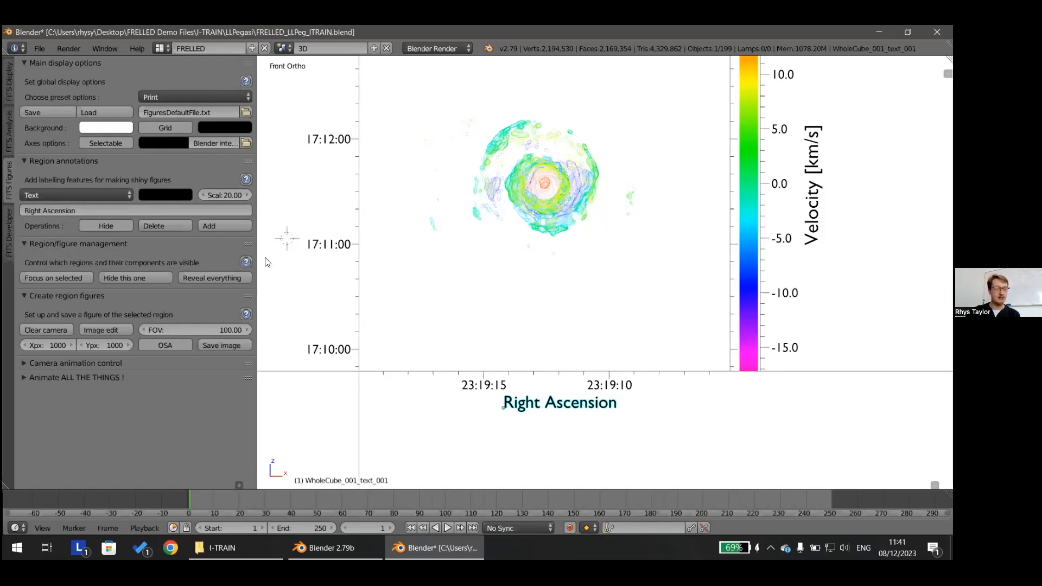
Add a text annotation reading "Declination" to the whole-cube region, beside the vertical axis
left_click(81, 207)
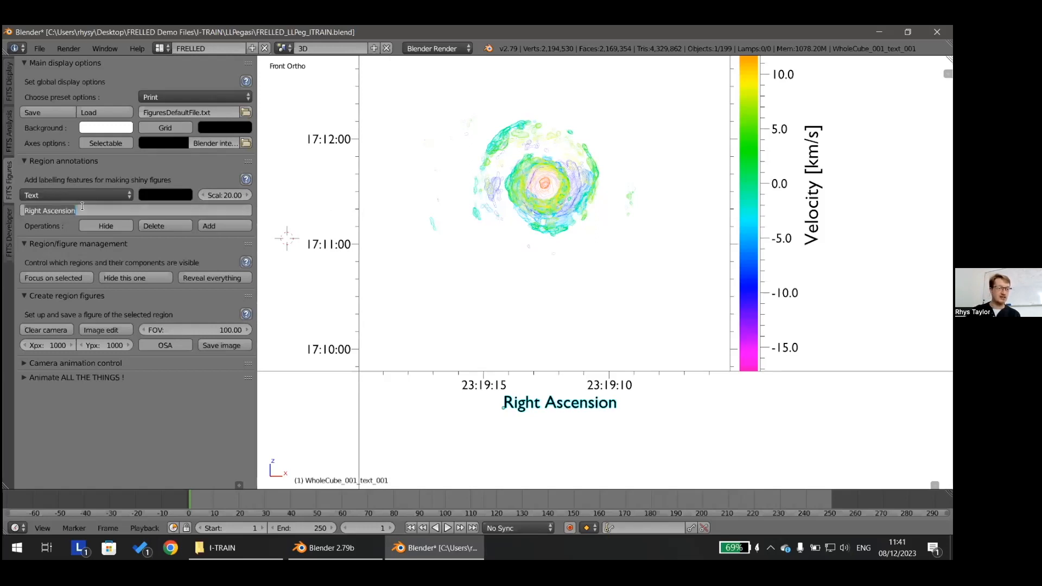
type("Declination")
key("Return")
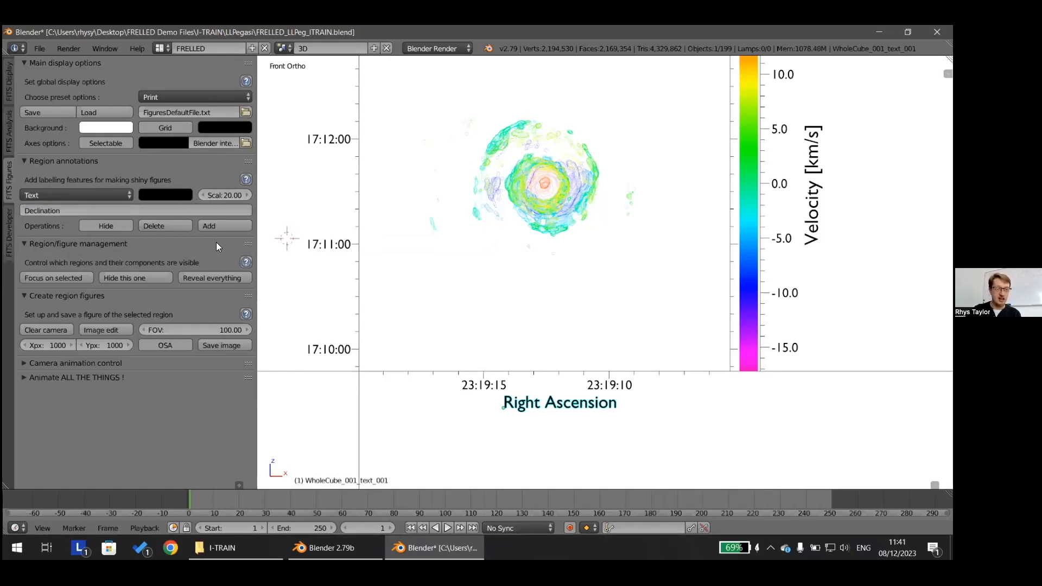
left_click(220, 225)
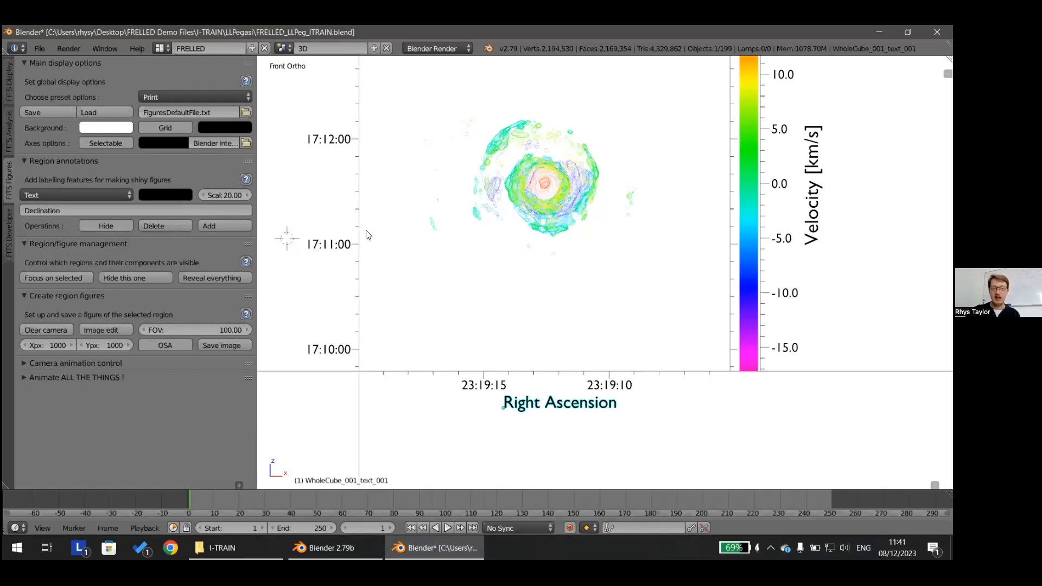
right_click(359, 201)
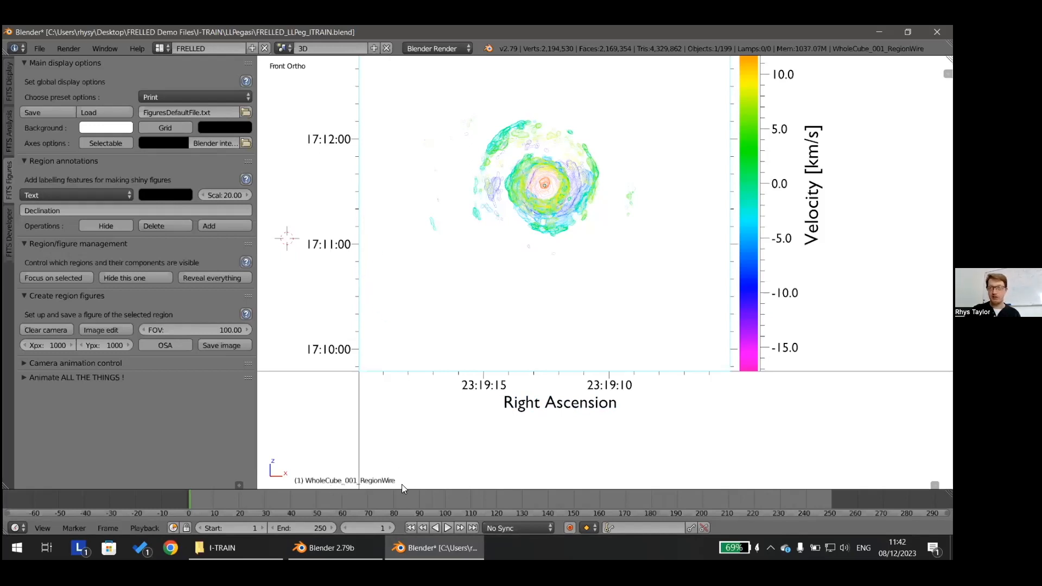
left_click(223, 226)
Rotate the Declination label by 90 degrees and position it alongside the vertical axis tick labels
middle_click_drag(388, 268, 471, 292, "shift")
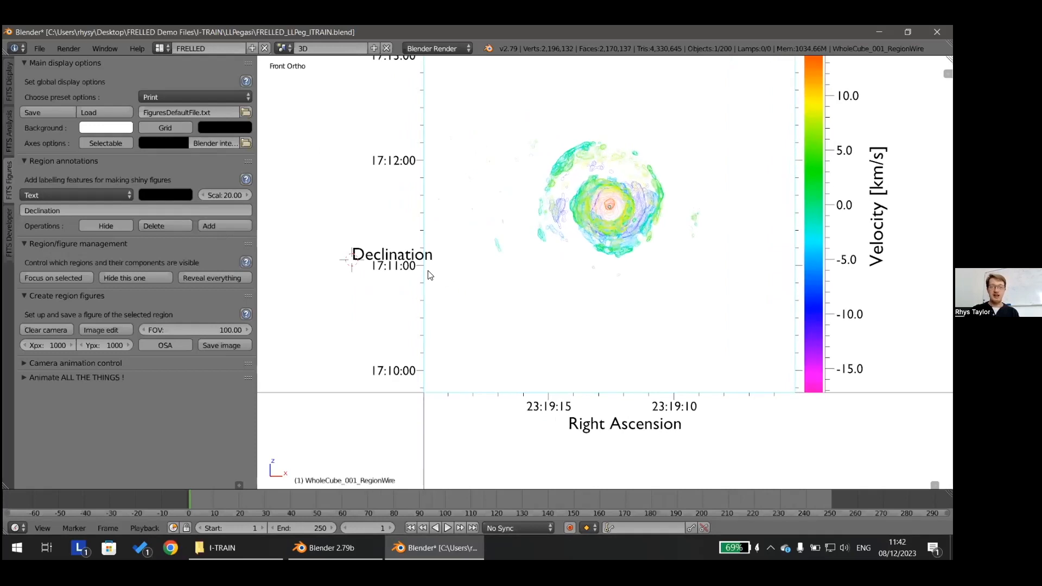
right_click(369, 254)
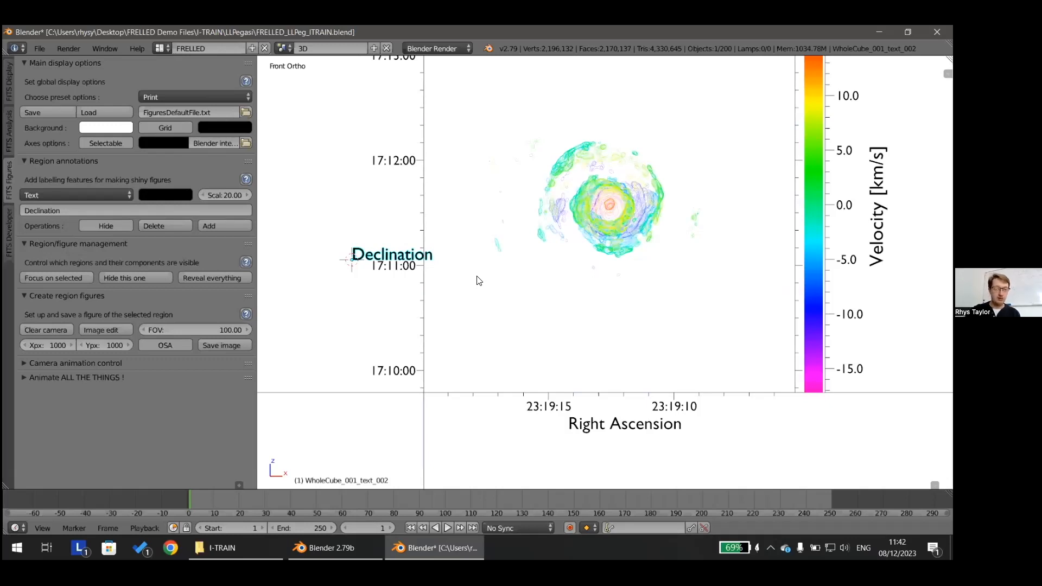
key("r")
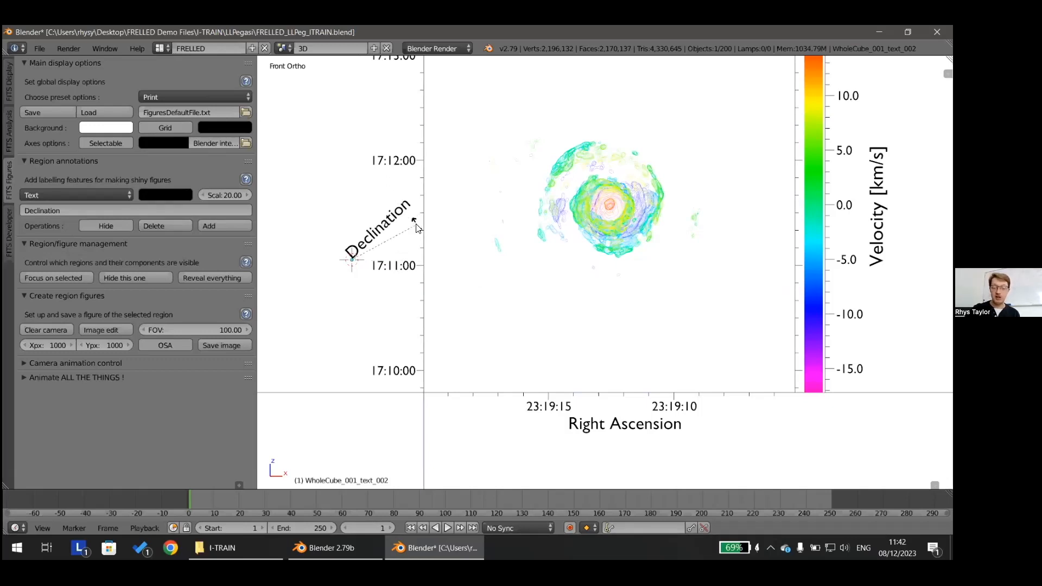
key("9")
key("0")
key("Return")
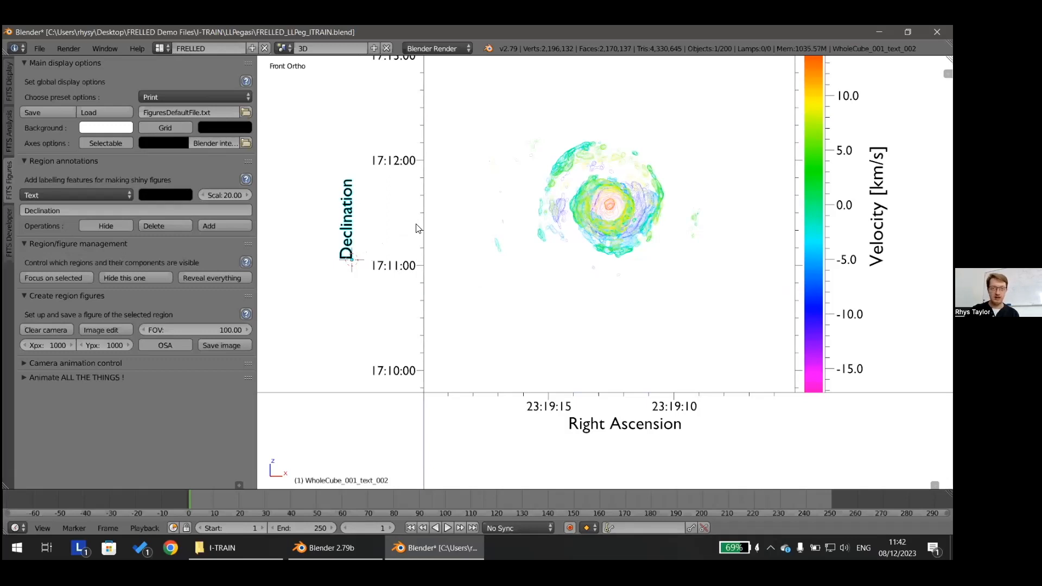
key("g")
left_click(391, 206)
scroll(470, 236, "down", 3)
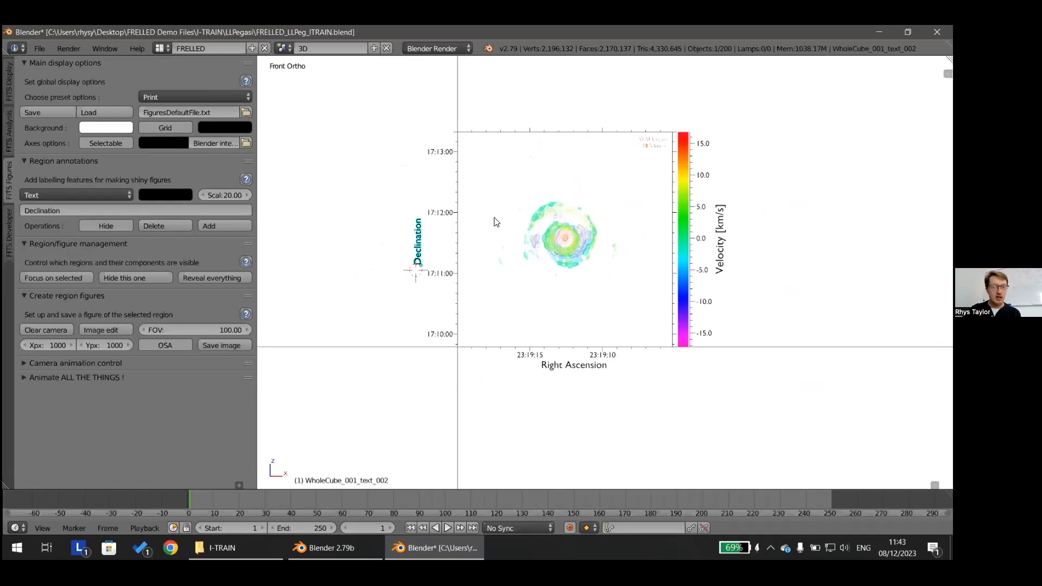
Add an arrow annotation to the whole-cube region at the centre of the contour rings
scroll(555, 251, "up", 1)
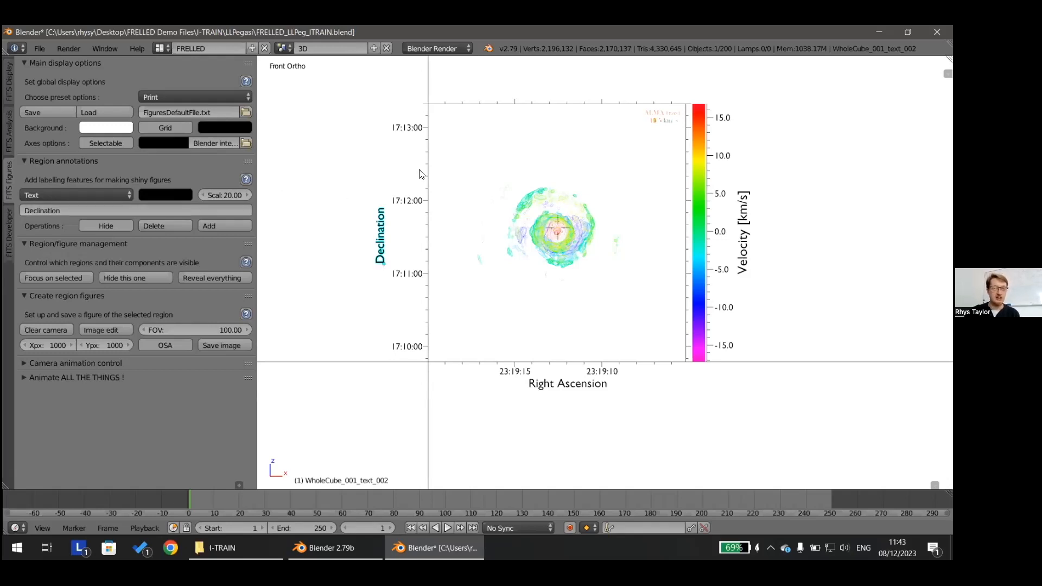
left_click(49, 192)
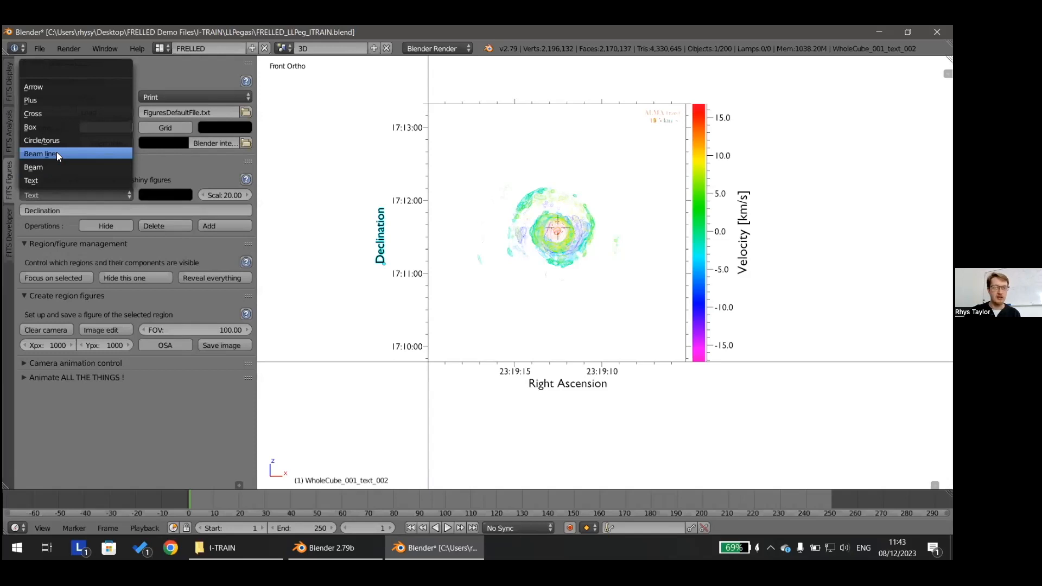
left_click(48, 85)
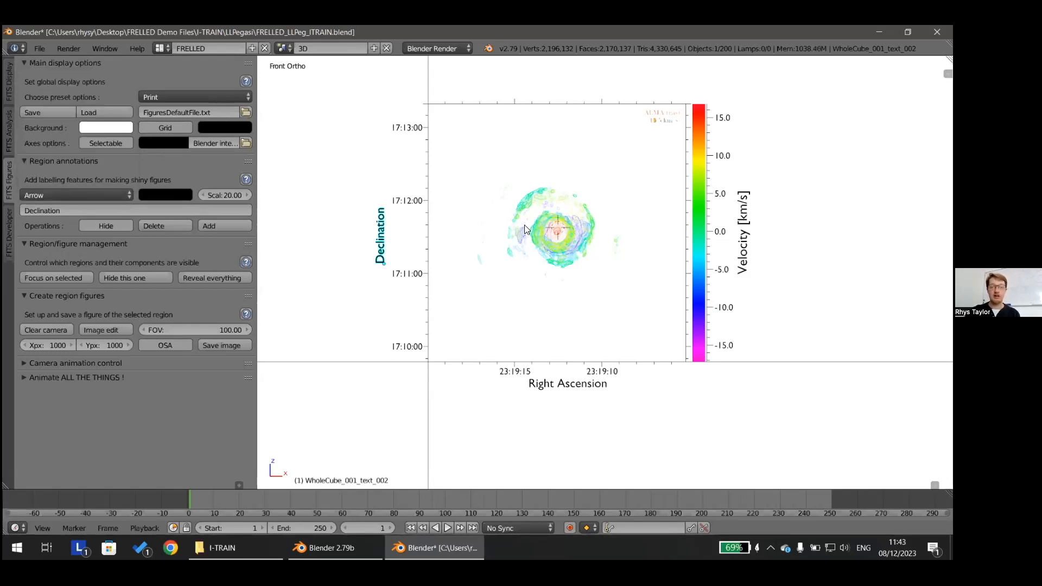
scroll(524, 225, "up", 2)
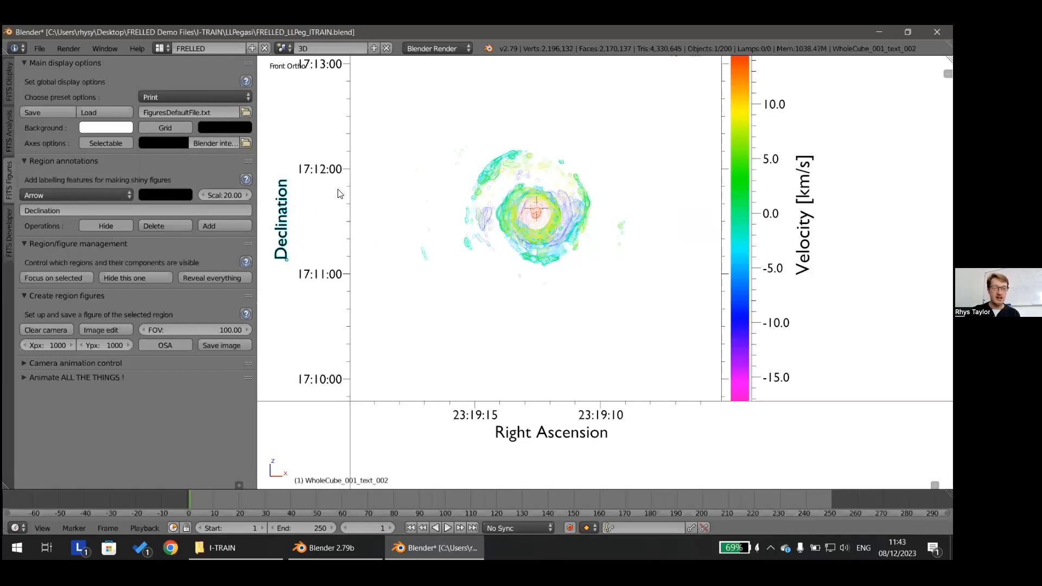
right_click(350, 156)
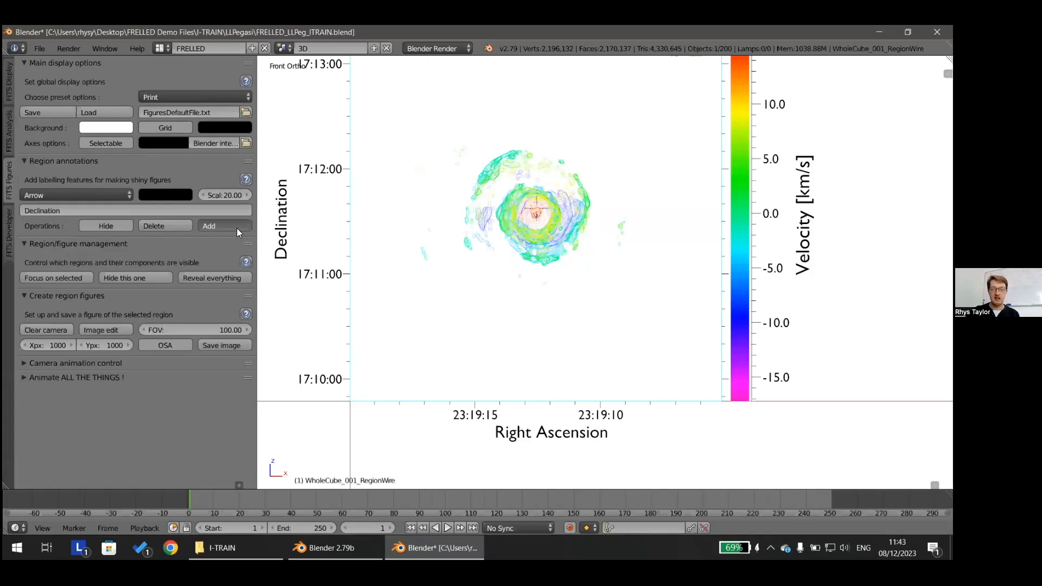
left_click(542, 214)
scroll(534, 208, "up", 1)
scroll(537, 208, "down", 2)
middle_click_drag(543, 207, 580, 234, "shift")
Examine the arrow up close where it passes among the contours at the centre of the rings
scroll(580, 233, "up", 4)
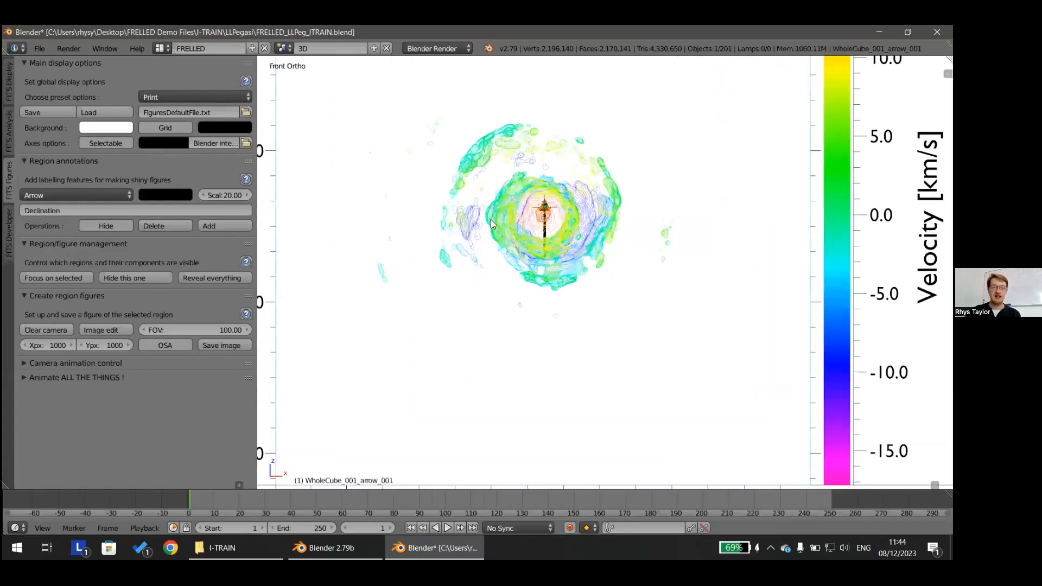
scroll(607, 247, "up", 3)
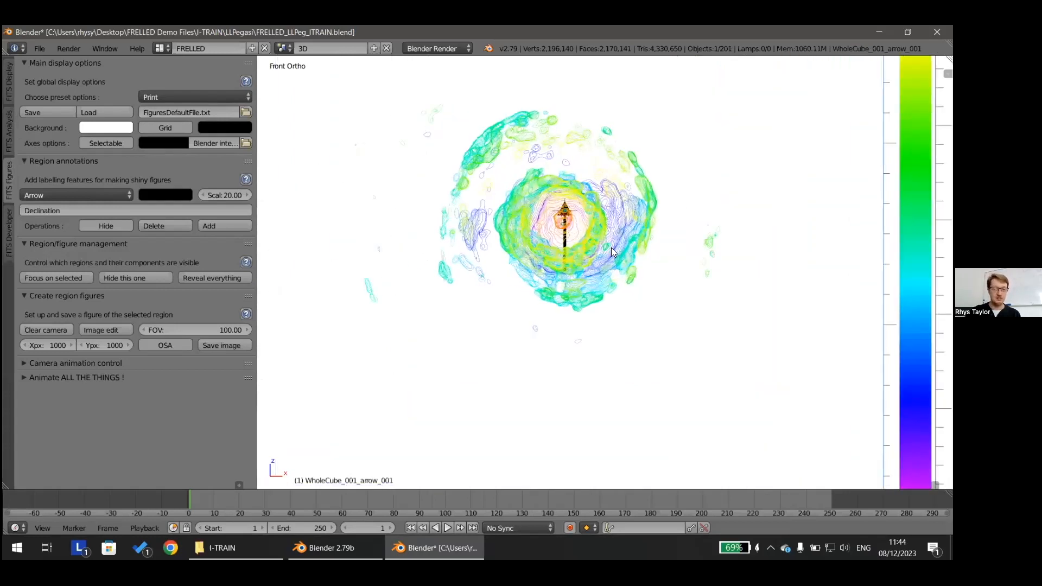
scroll(613, 252, "up", 5)
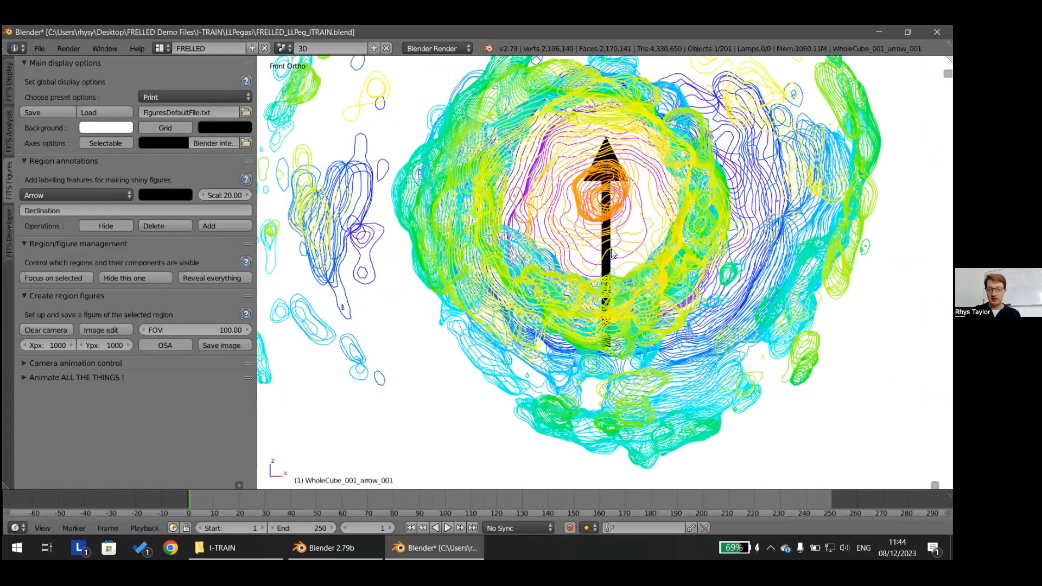
scroll(624, 244, "up", 4)
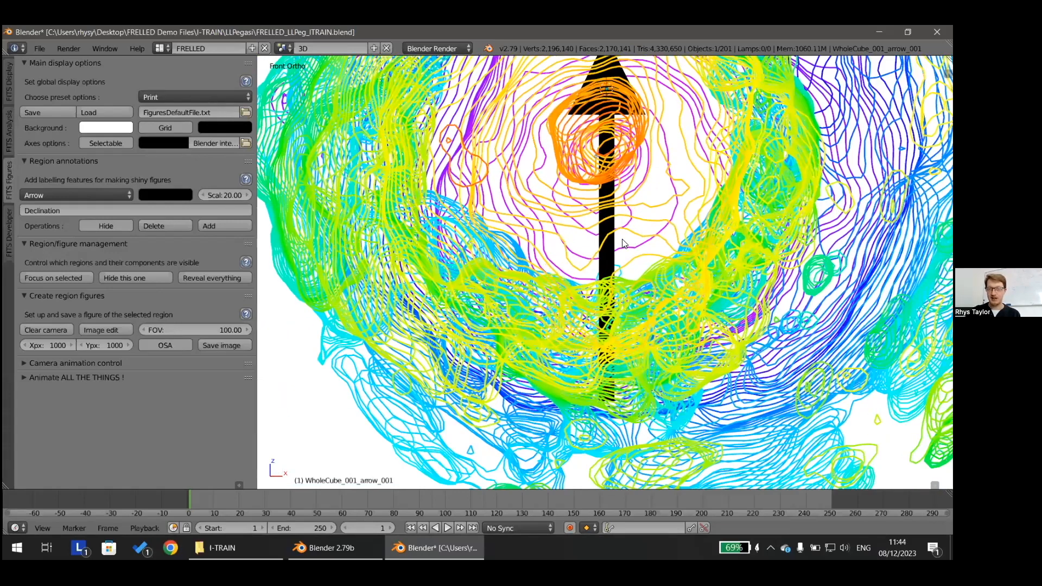
scroll(493, 228, "up", 2)
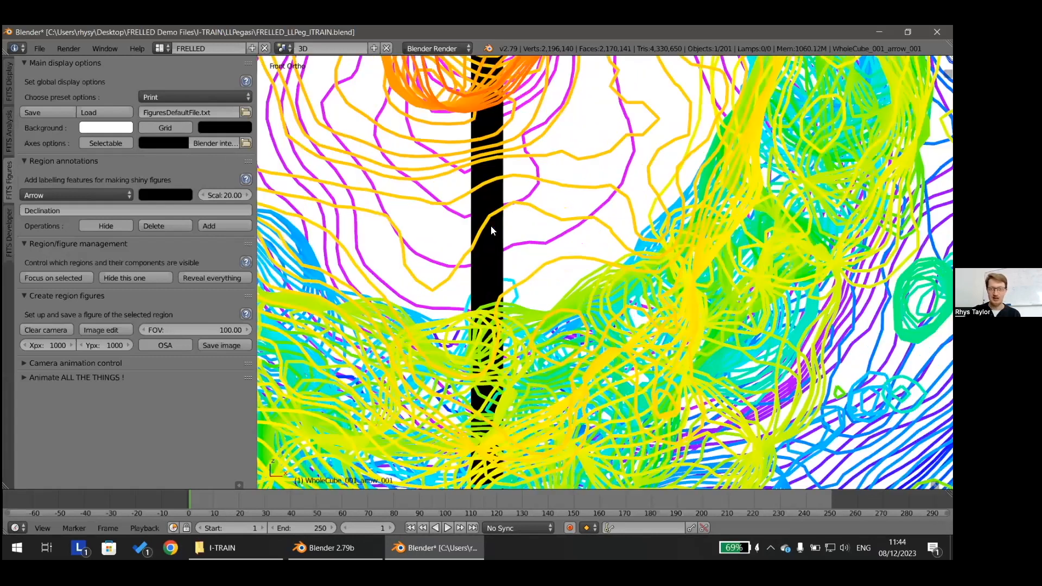
scroll(488, 248, "up", 1)
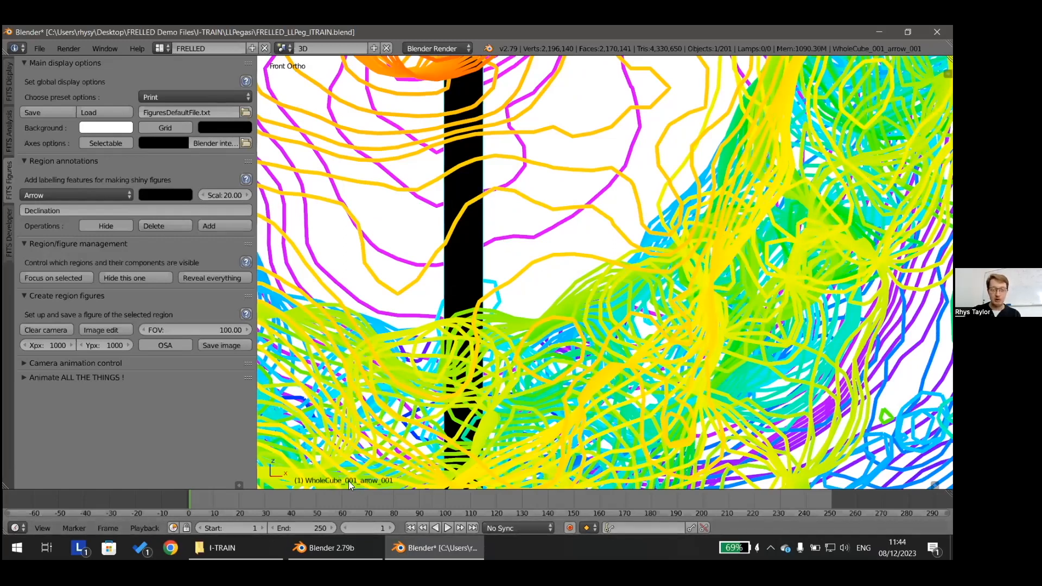
scroll(481, 200, "down", 3)
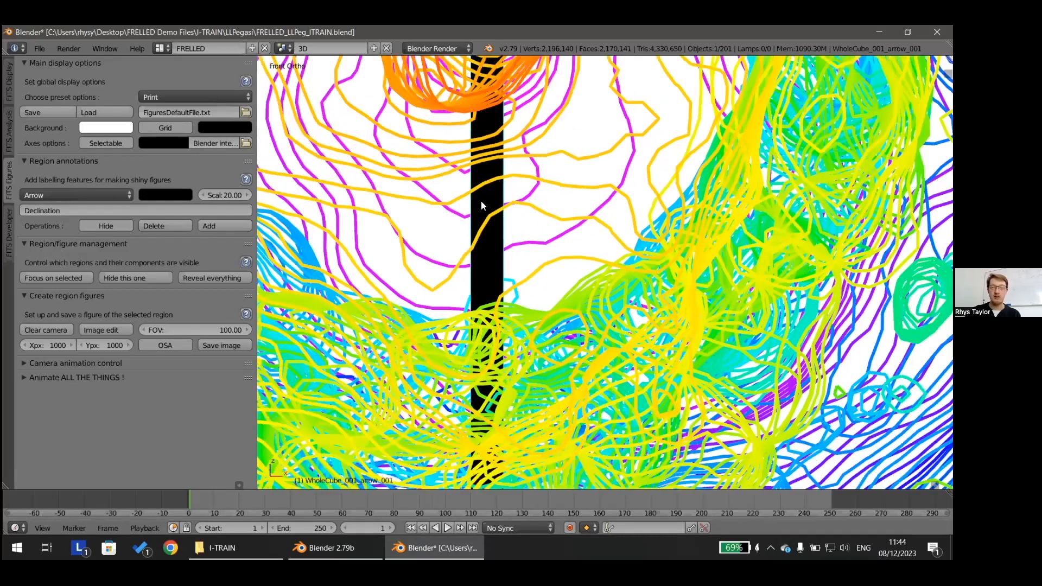
scroll(502, 199, "down", 6)
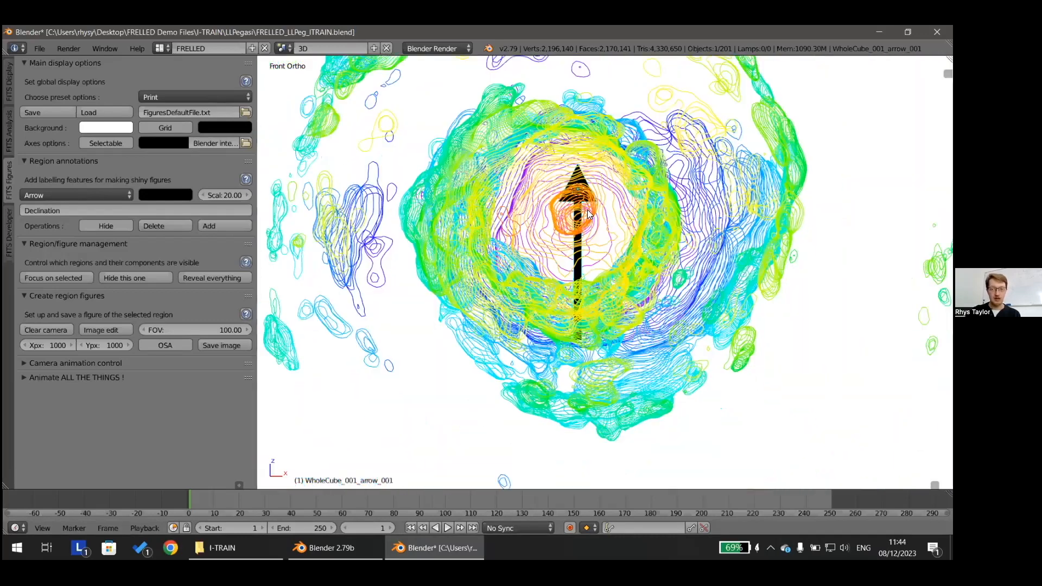
scroll(592, 221, "down", 5)
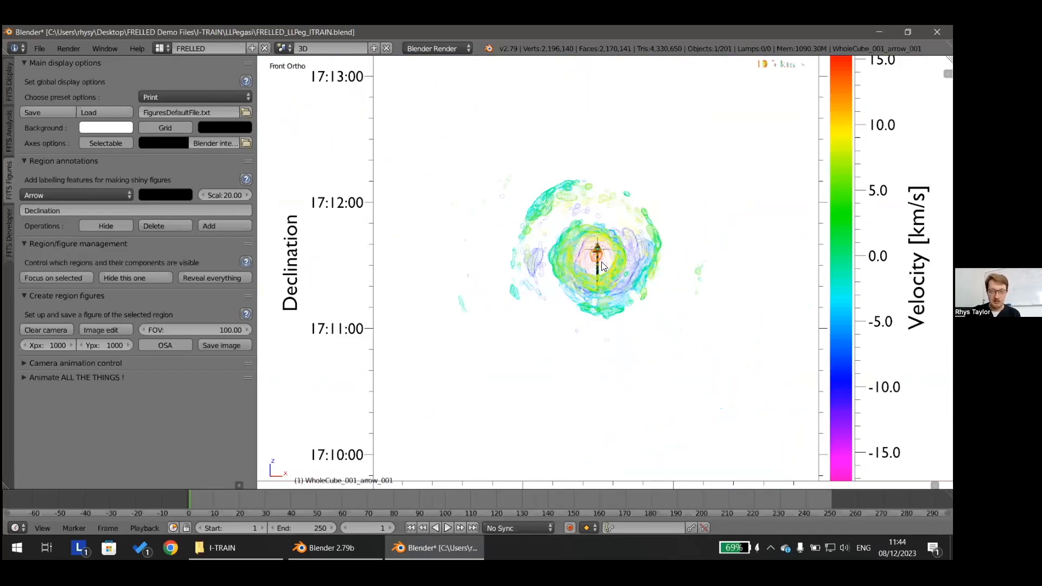
Move the arrow above the contour rings and rotate it to point diagonally down toward them
key("g")
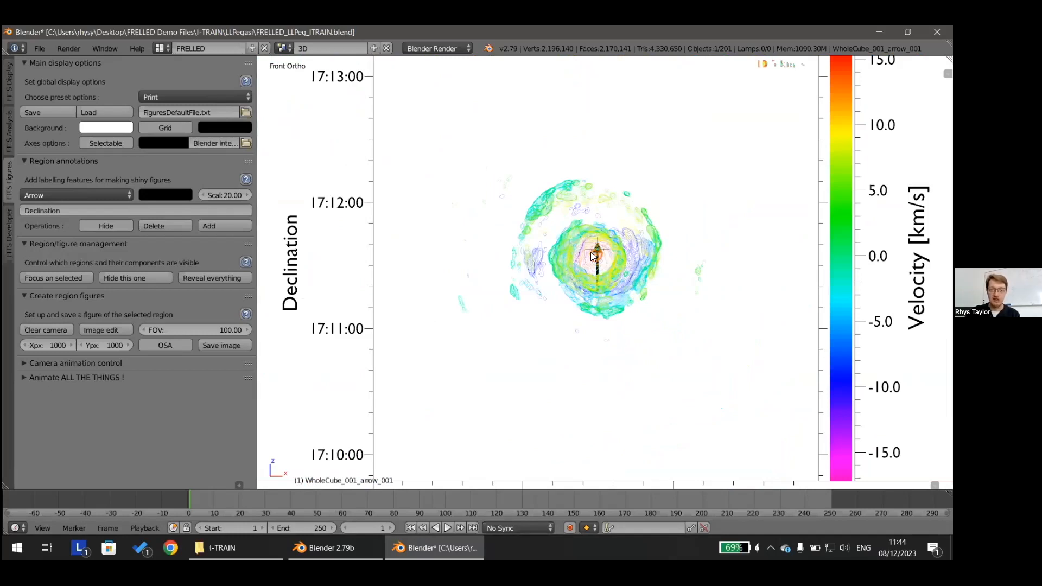
left_click(563, 152)
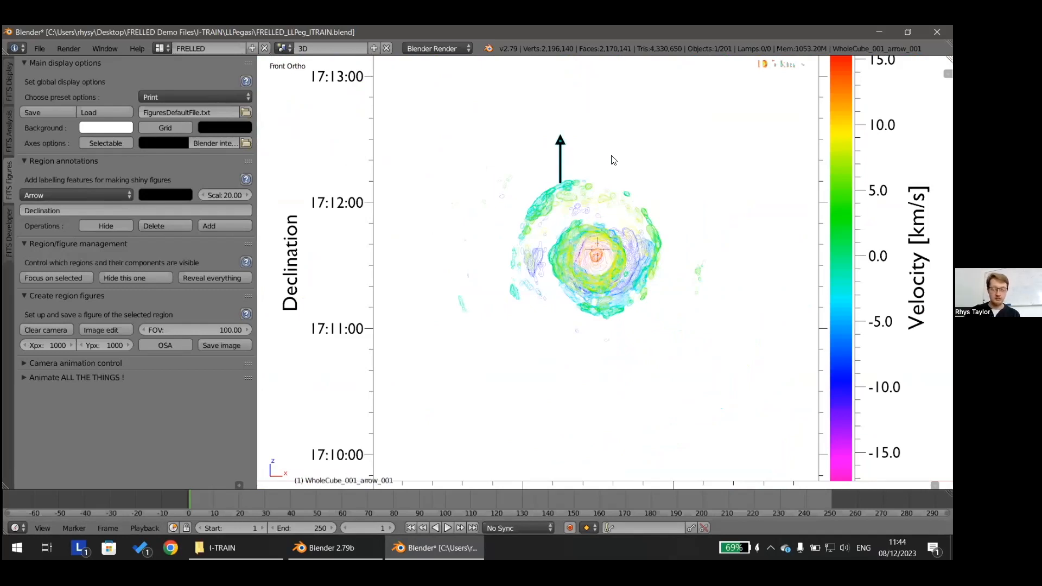
key("r")
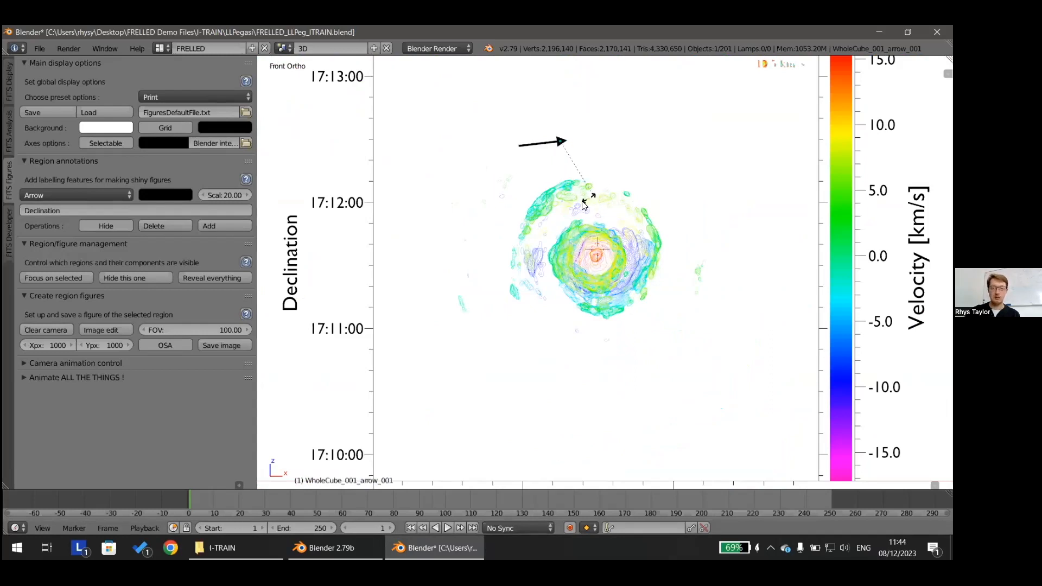
left_click(536, 172)
Enlarge the arrow to a scale of 42.45 and move its tip to the centre of the contour rings
left_click(213, 196)
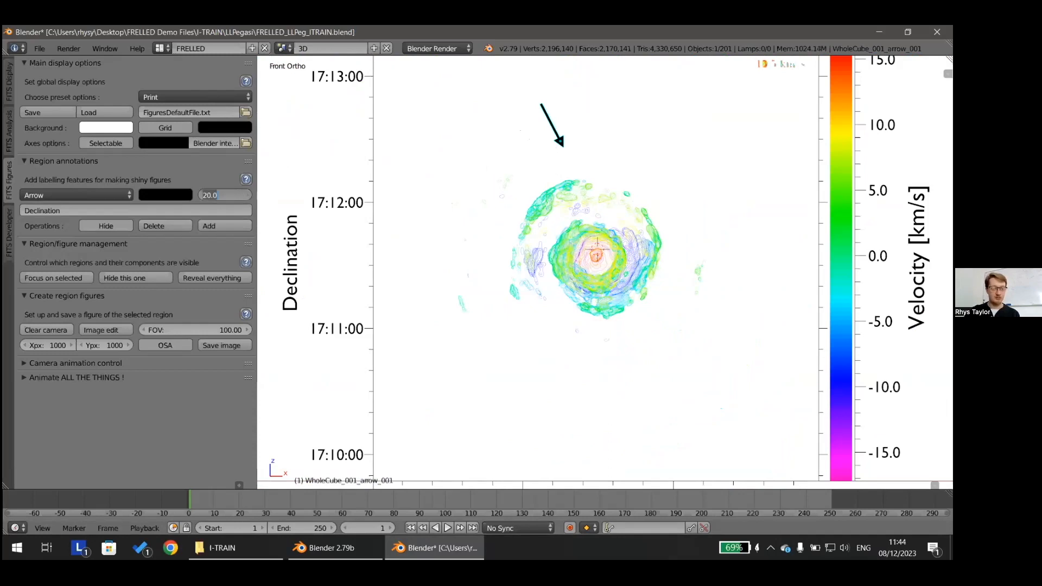
type("30")
key("Return")
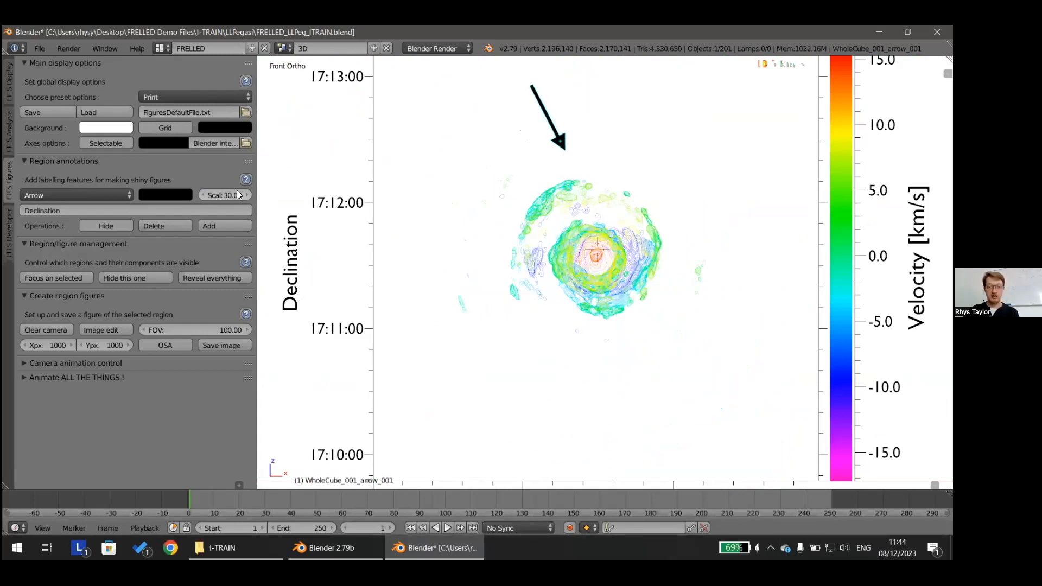
left_click_drag(224, 195, 241, 195)
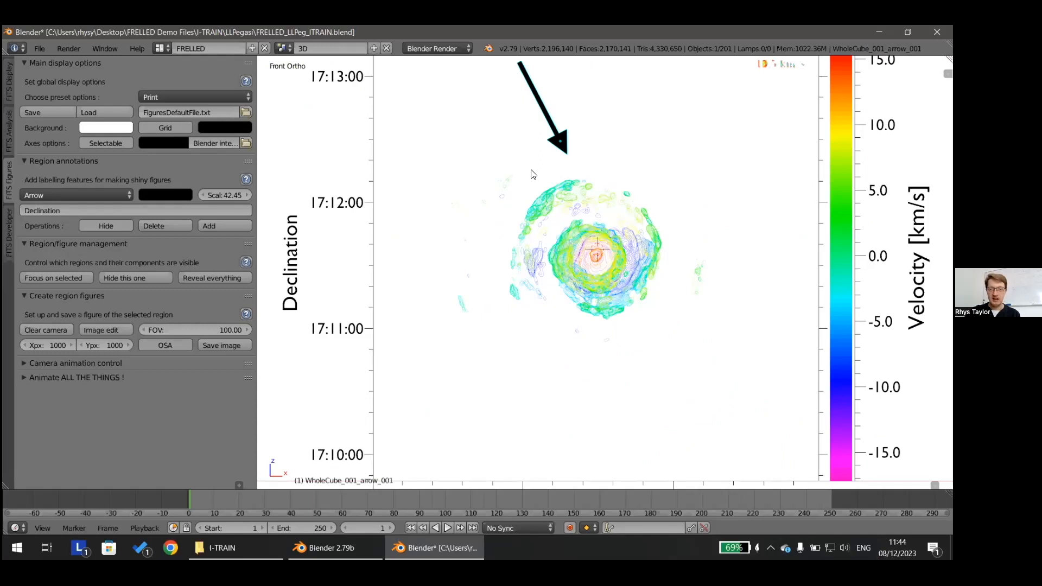
key("g")
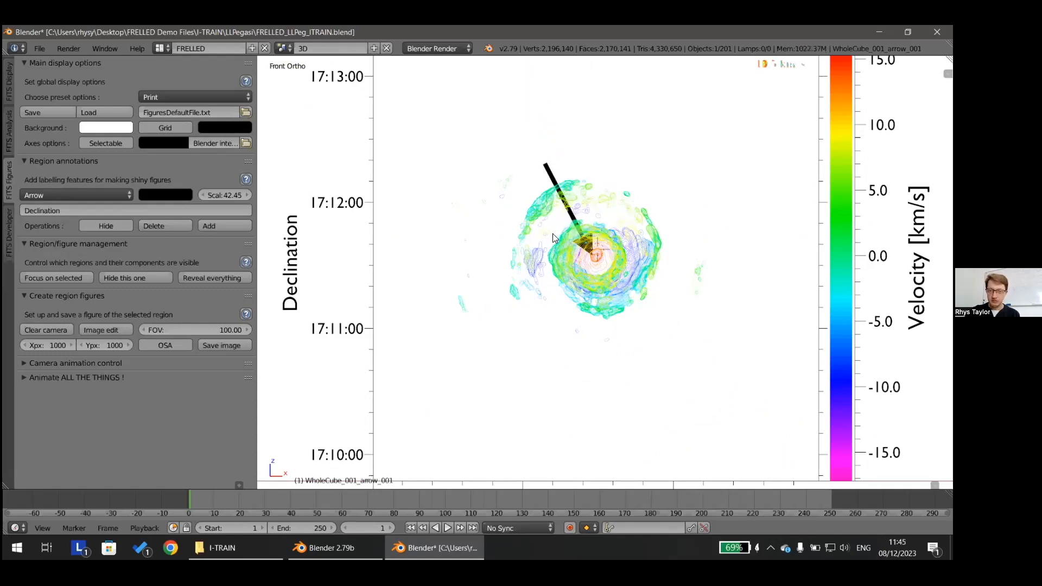
scroll(552, 233, "up", 2)
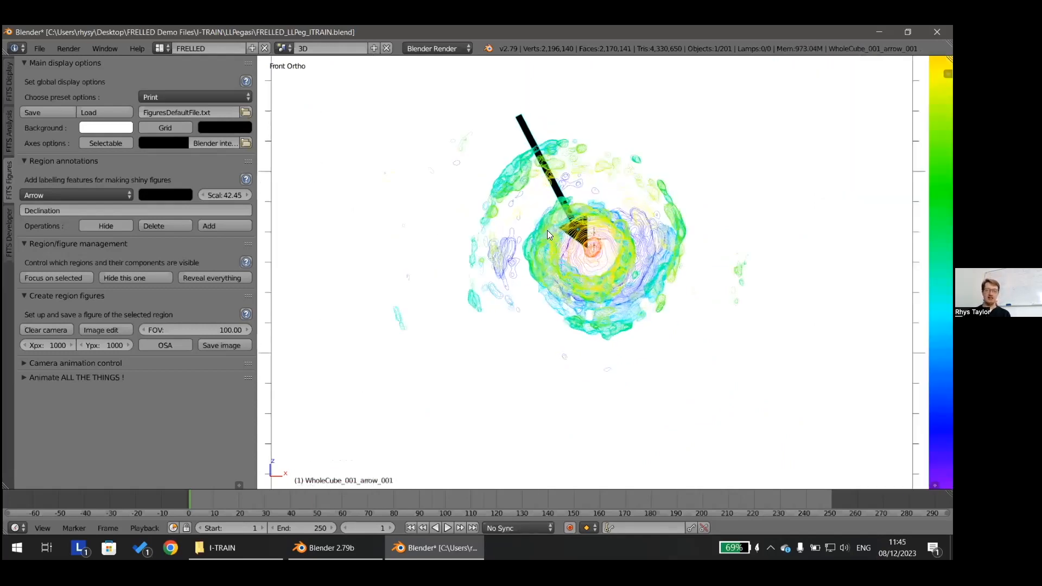
Examine where the arrow sits among the contours from the front and from an oblique perspective angle
scroll(541, 223, "up", 2)
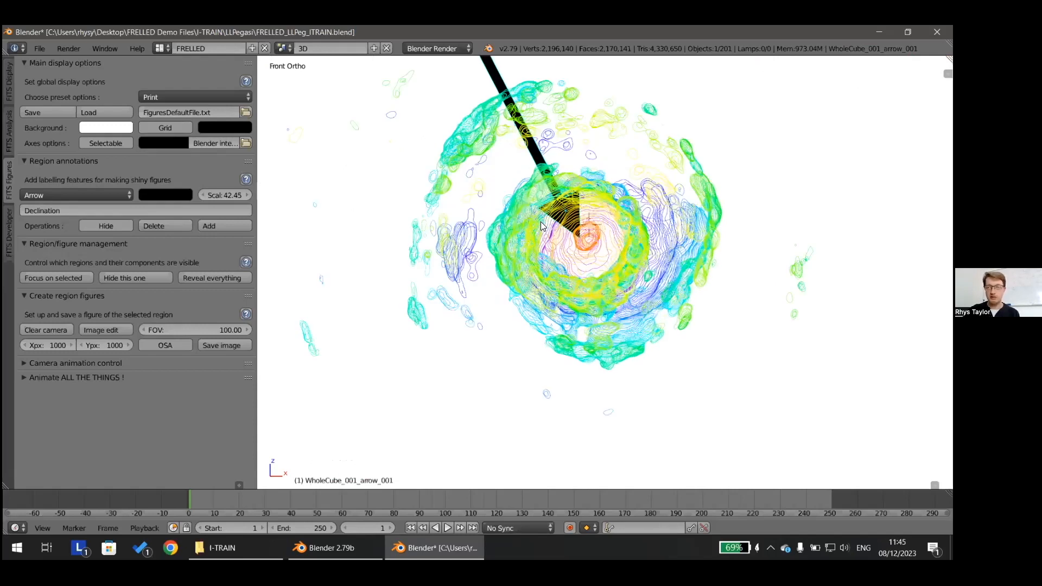
scroll(542, 224, "down", 4)
middle_click_drag(568, 232, 627, 259)
scroll(617, 273, "up", 4)
scroll(627, 259, "down", 6)
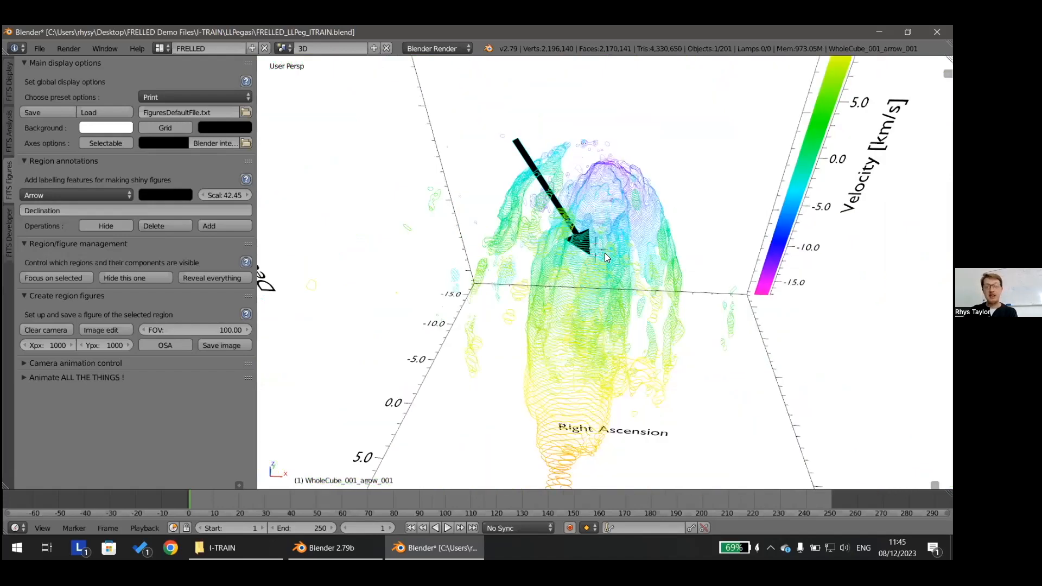
Move the arrow along the Y axis from the middle of the cube to its front face, near the 15.0 velocity end
key("KP_5")
key("KP_7")
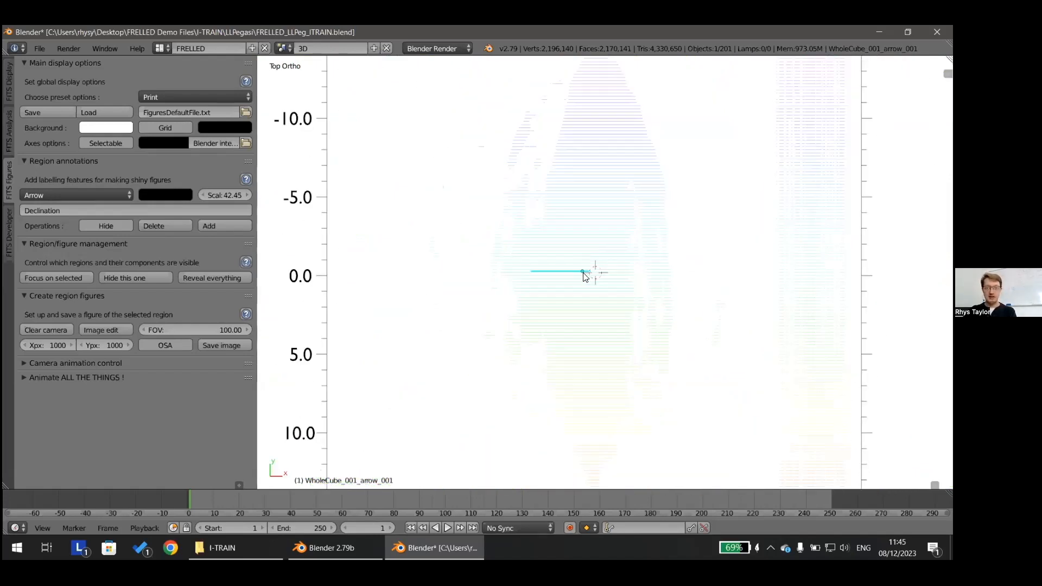
scroll(584, 276, "down", 2)
scroll(585, 277, "up", 1)
scroll(584, 277, "down", 2)
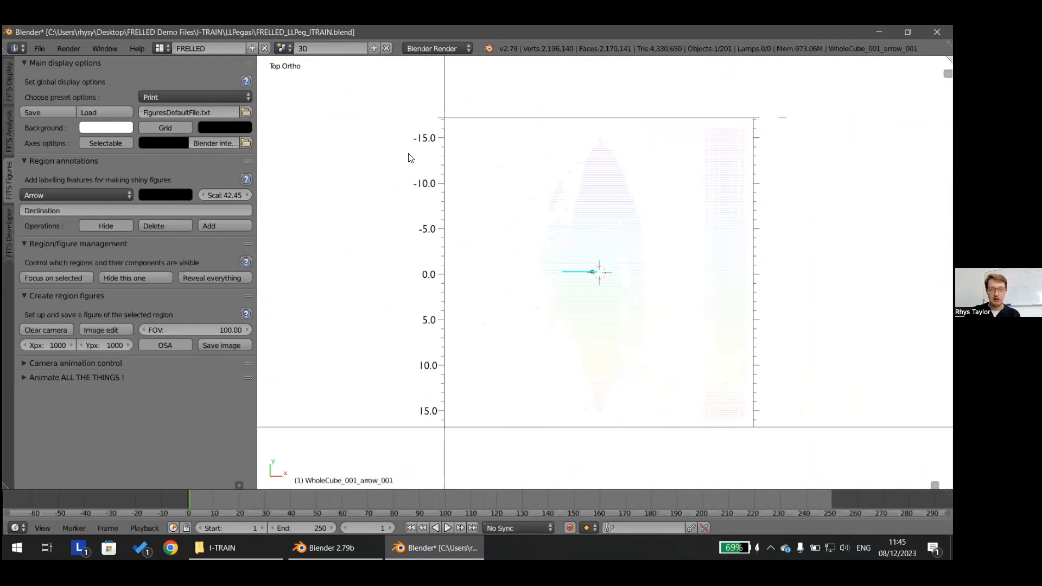
scroll(517, 297, "up", 2)
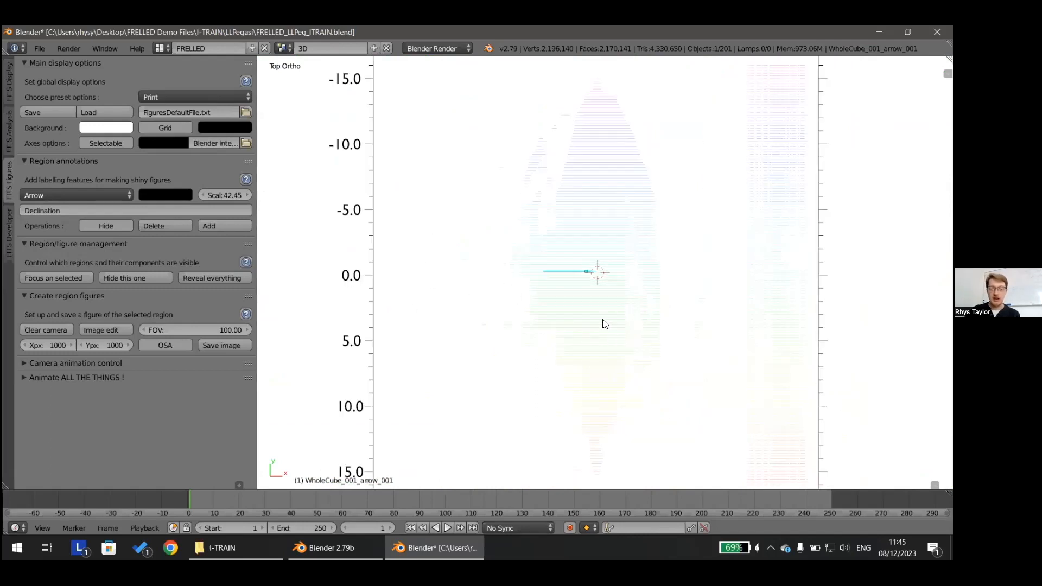
middle_click_drag(602, 265, 585, 208, "shift")
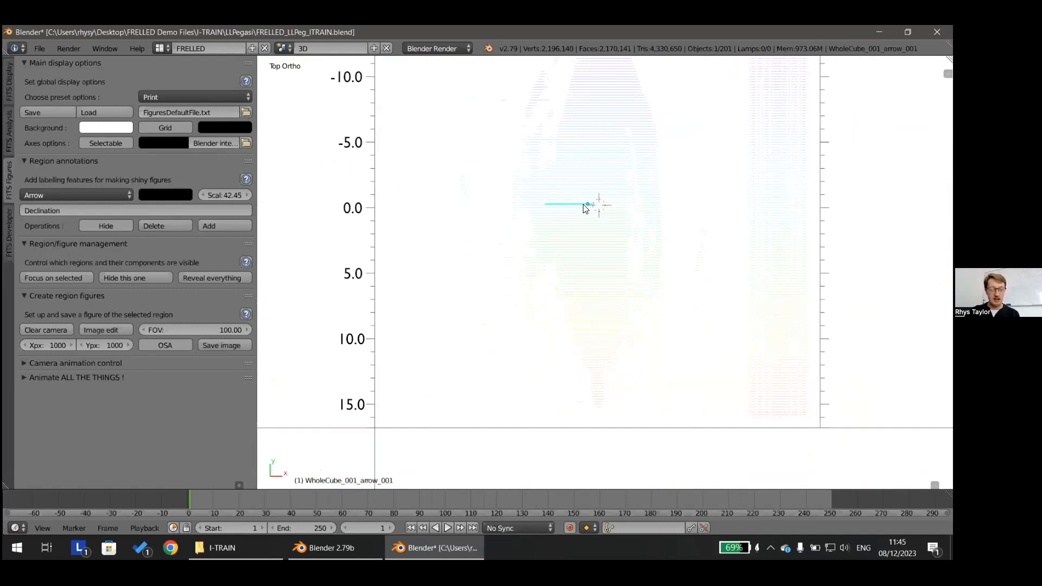
key("g")
key("y")
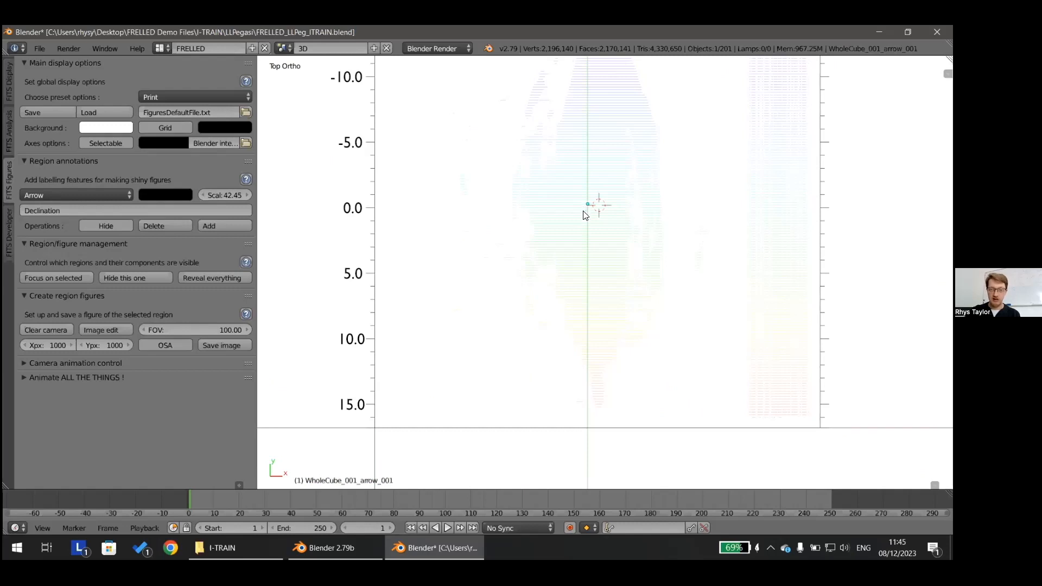
left_click(569, 392)
left_click(575, 425)
Return to the front view, select the whole-cube region and set up its figure camera for image editing
middle_click_drag(575, 424, 574, 296)
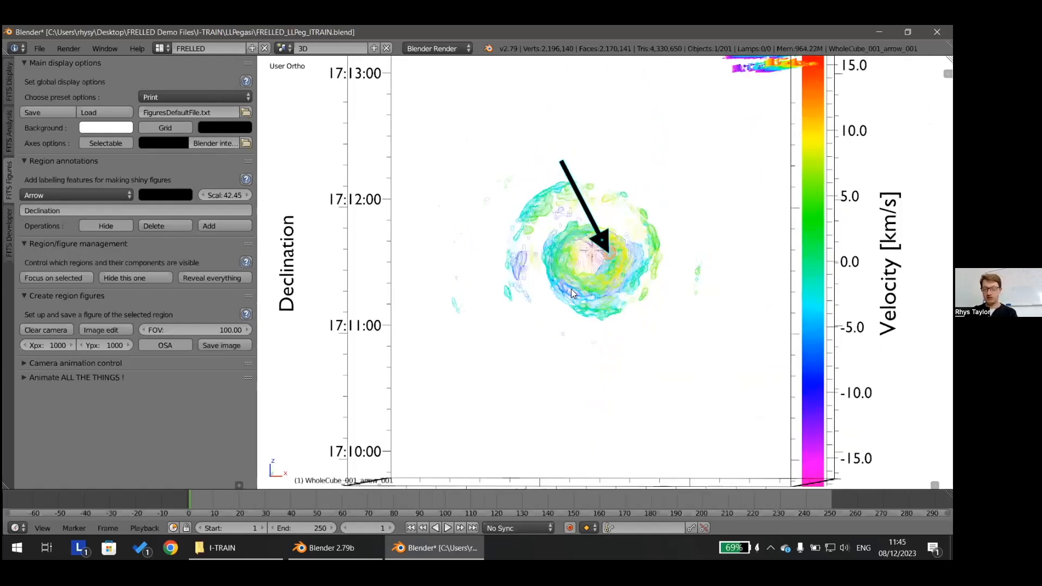
key("KP_1")
scroll(571, 290, "down", 3)
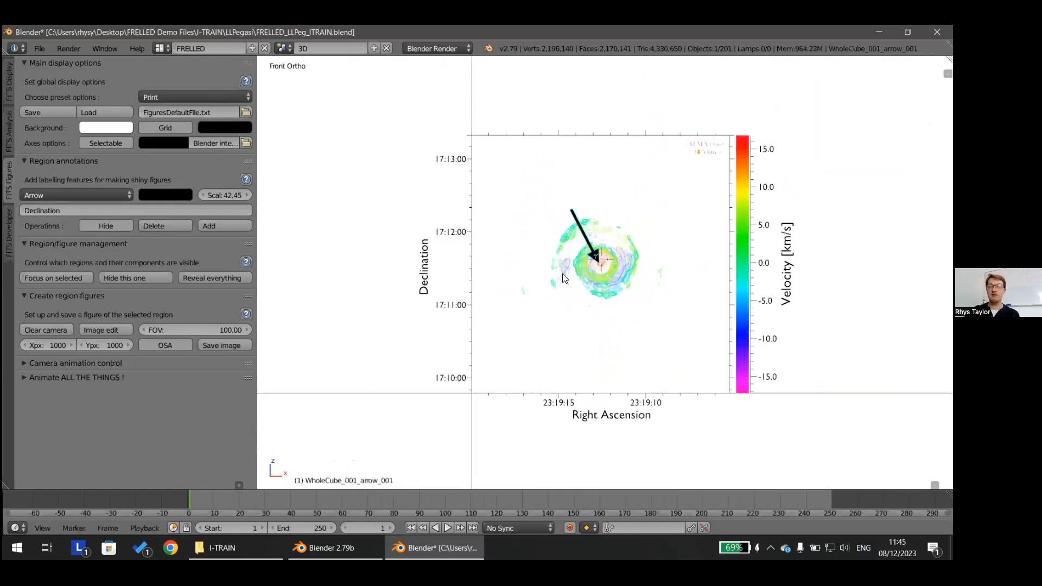
middle_click_drag(616, 281, 580, 282, "shift")
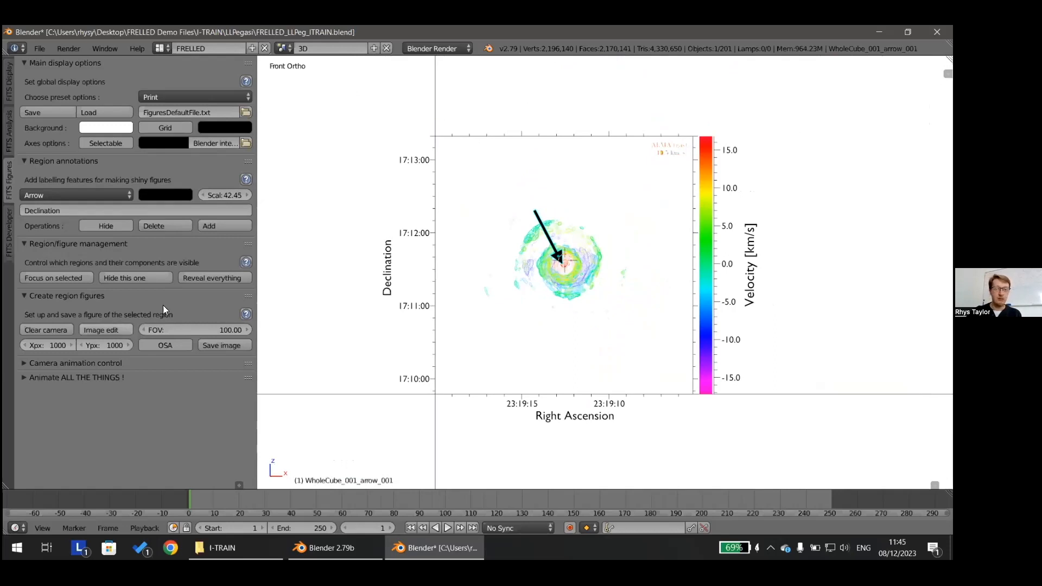
right_click(469, 142)
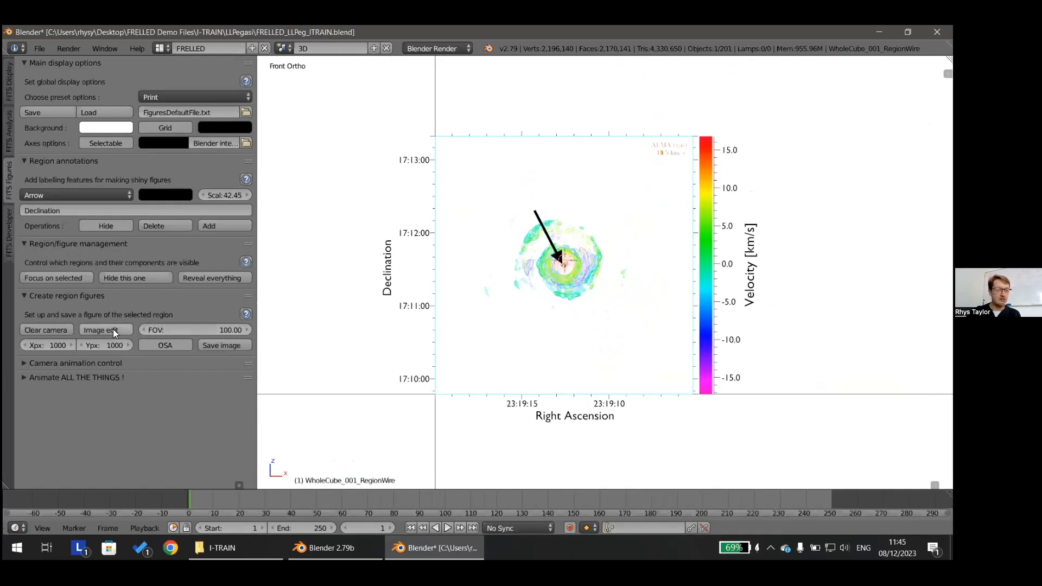
left_click(23, 298)
left_click(23, 298)
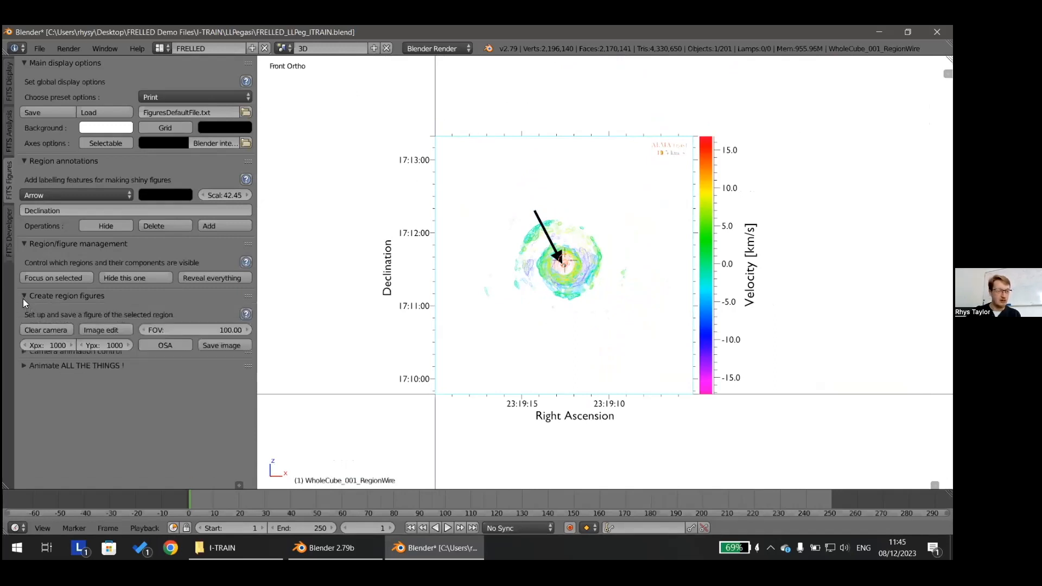
left_click(93, 327)
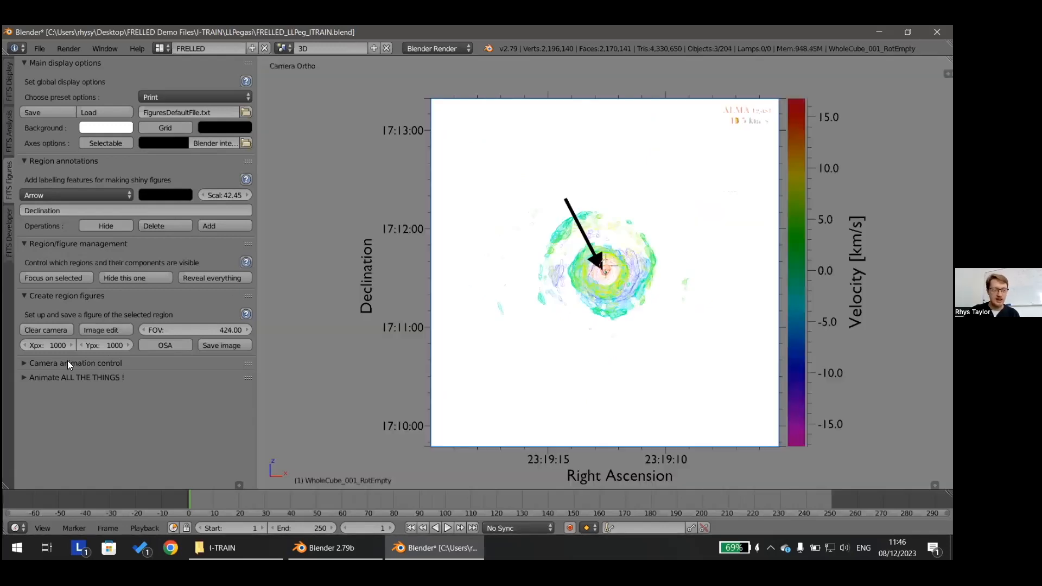
Look over the camera animation control options for the region
left_click(23, 363)
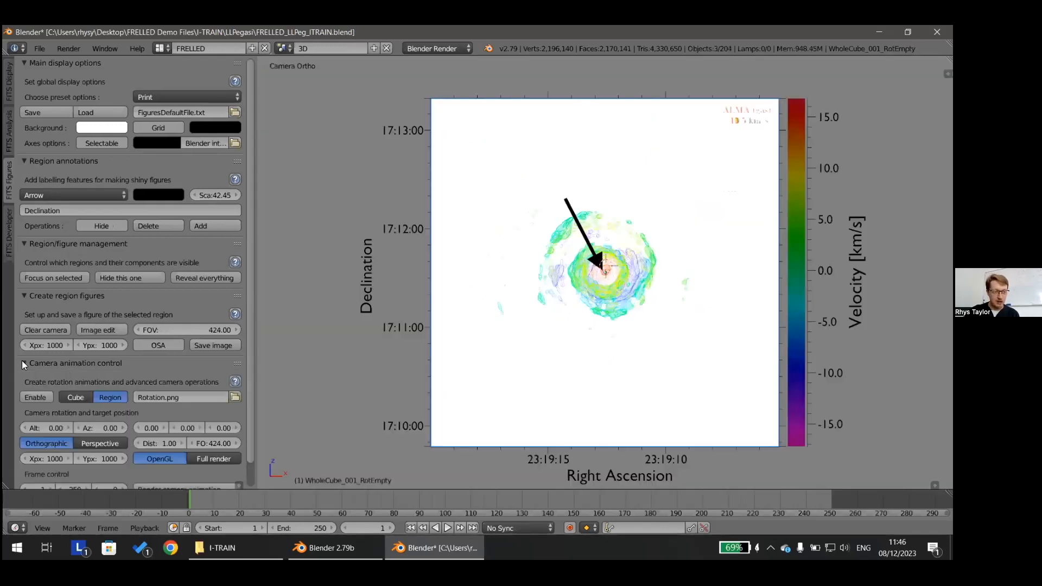
scroll(82, 441, "down", 1)
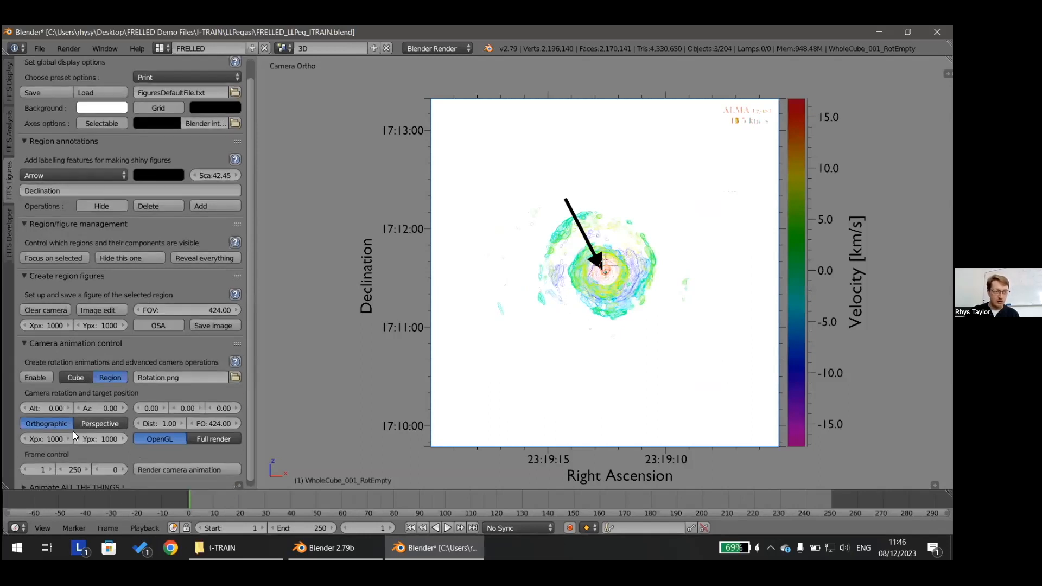
left_click(23, 343)
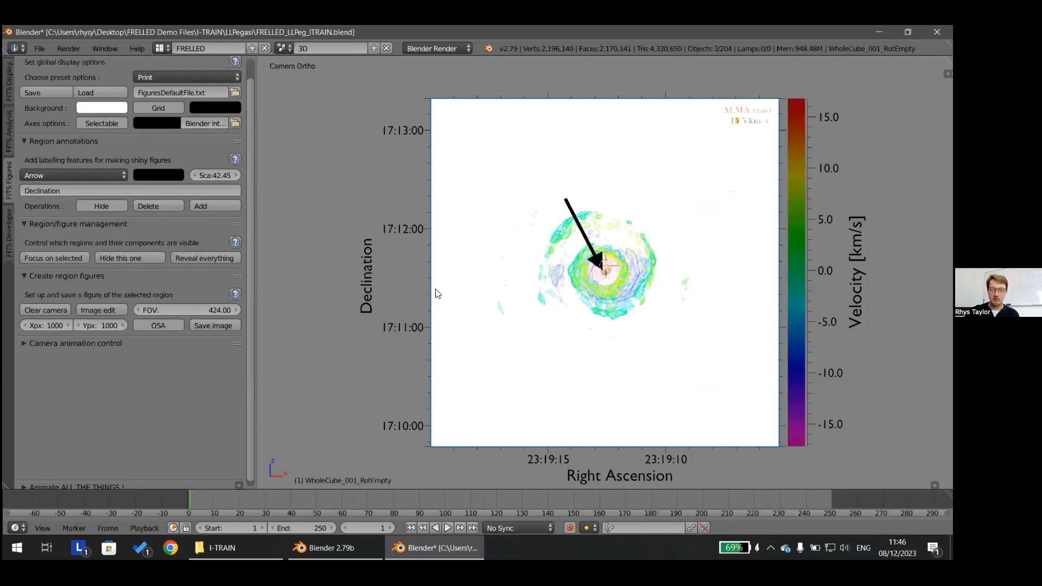
Set the figure camera's field of view to 500 to bring more of the axis labels into the frame
scroll(570, 269, "down", 1)
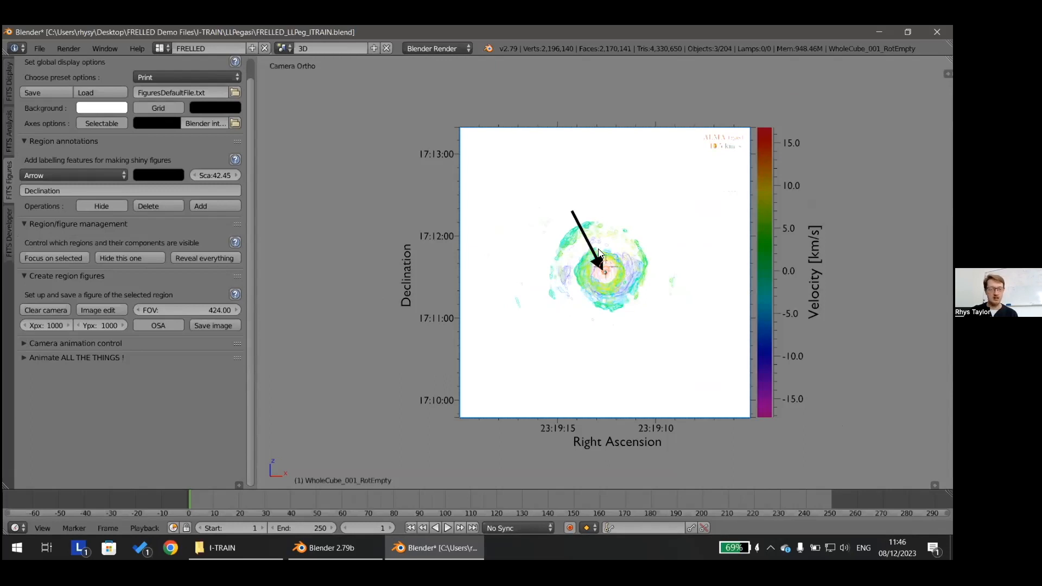
middle_click_drag(553, 282, 500, 281, "shift")
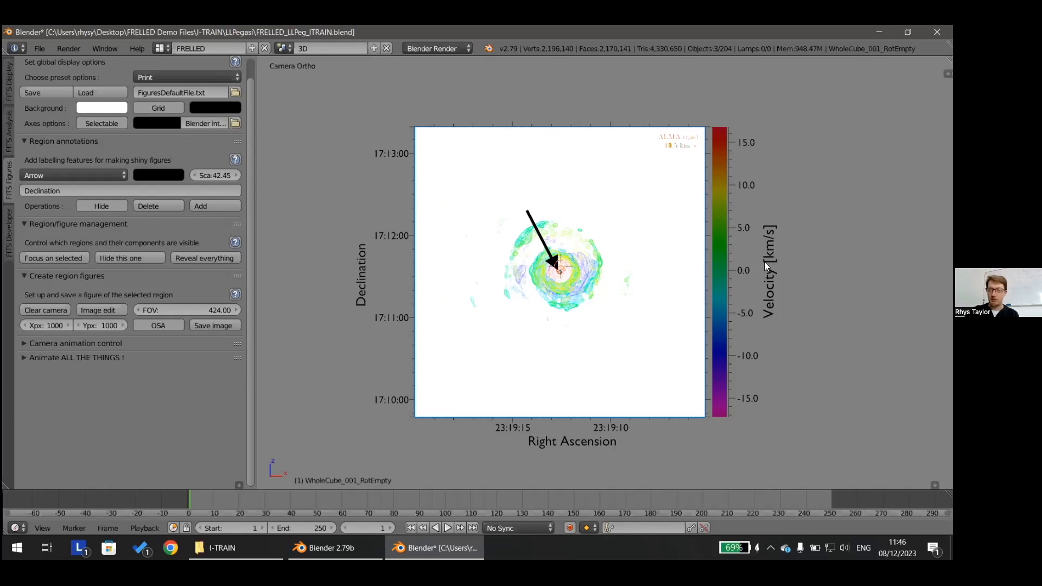
left_click(195, 307)
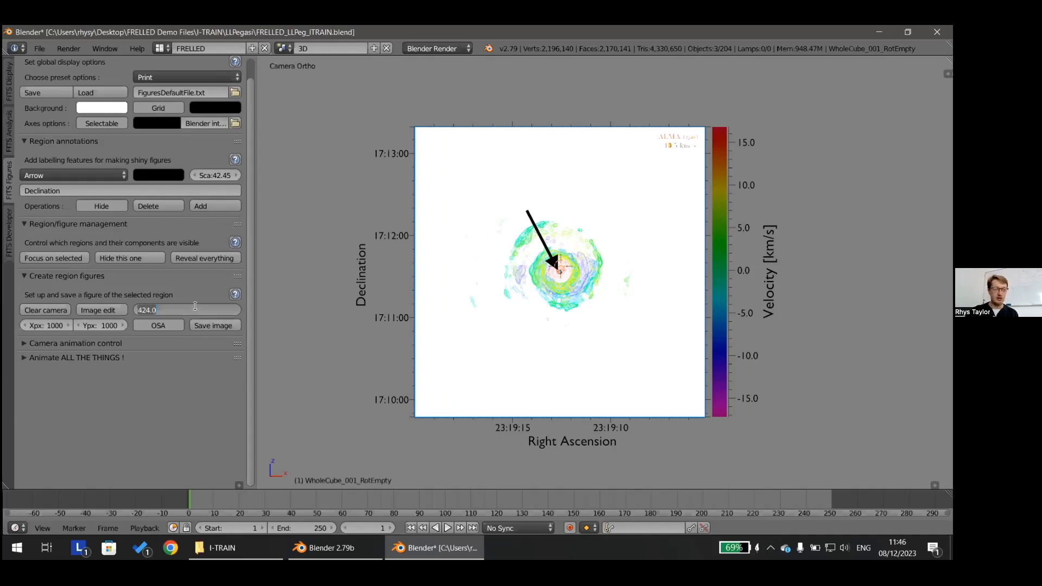
type("5")
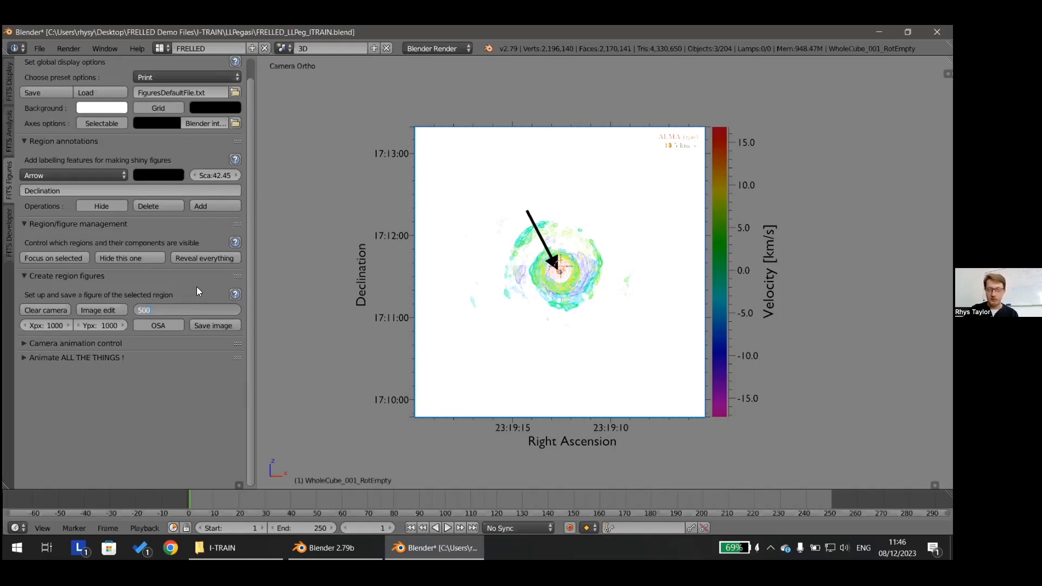
type("00")
key("Return")
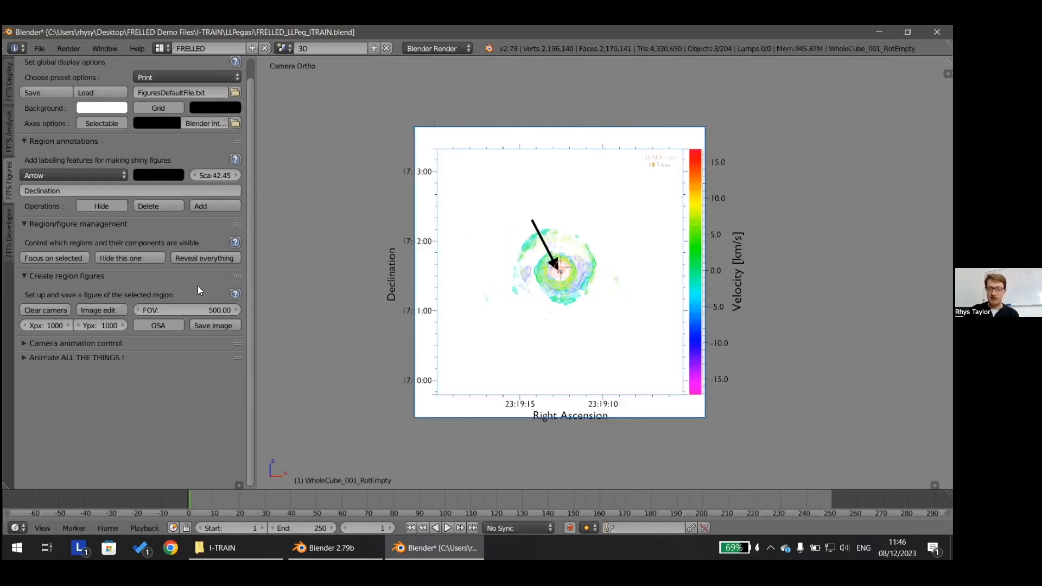
Set the figure camera's field of view to 650 so all axis labels and the colour bar fit the frame
left_click(181, 308)
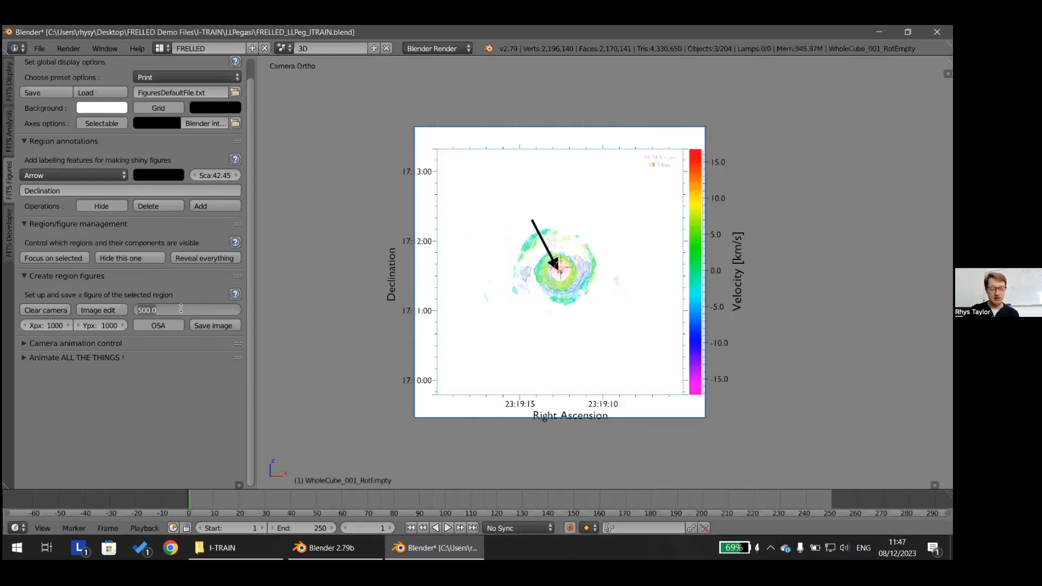
type("650")
key("Return")
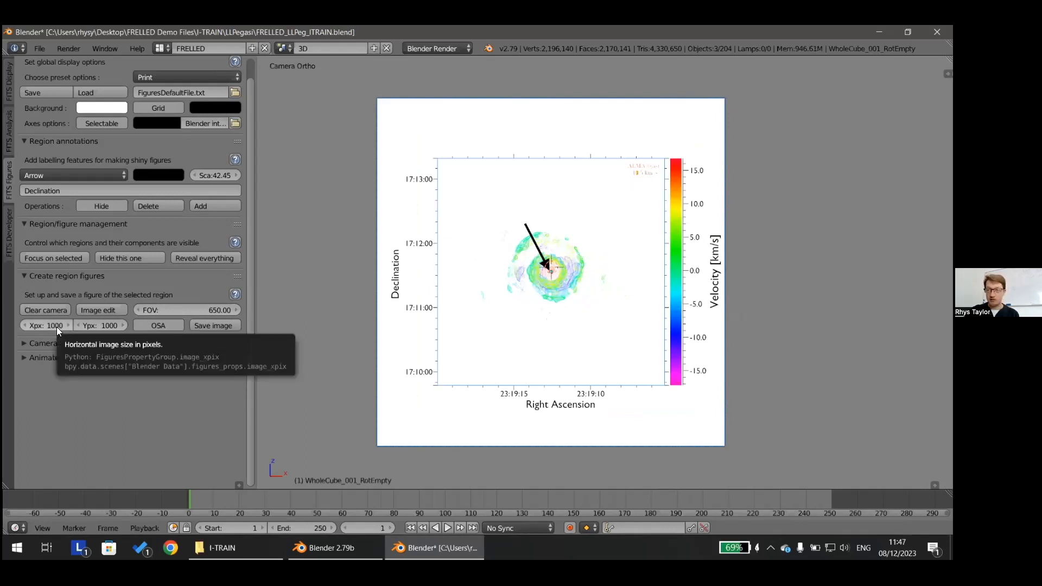
Set the figure's vertical image size to 850 pixels and save the image
left_click(88, 326)
type("850")
key("Return")
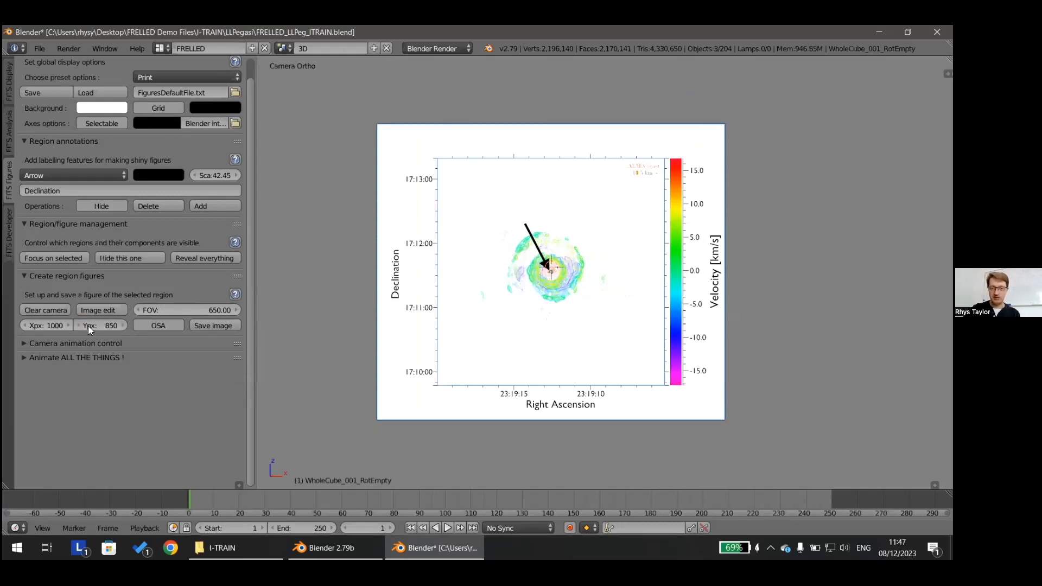
left_click(223, 329)
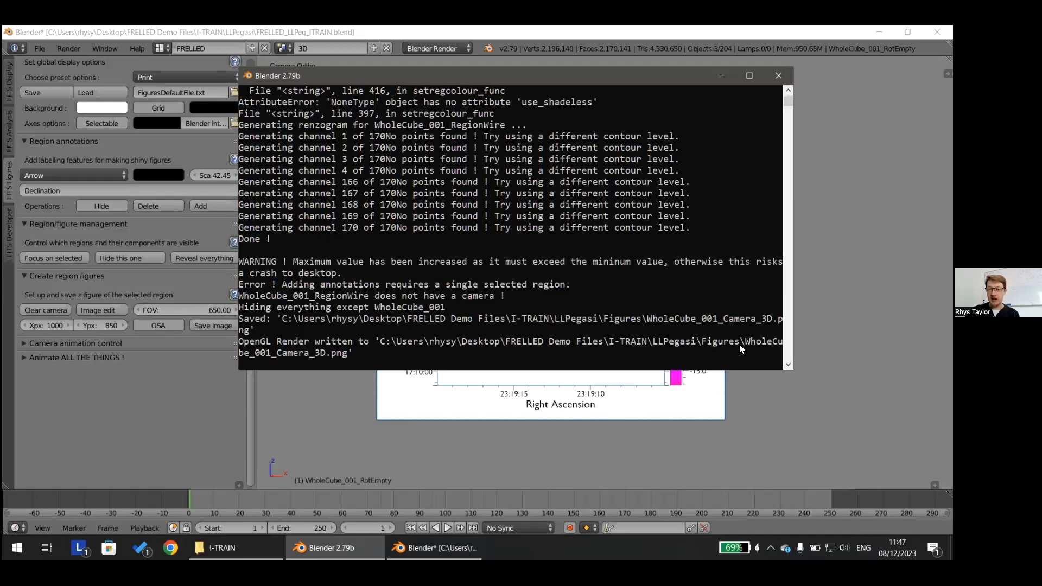
Open the saved WholeCube_001_Camera_3D.png from the LLPegasi Figures folder to check the figure, and return to Blender
left_click(245, 543)
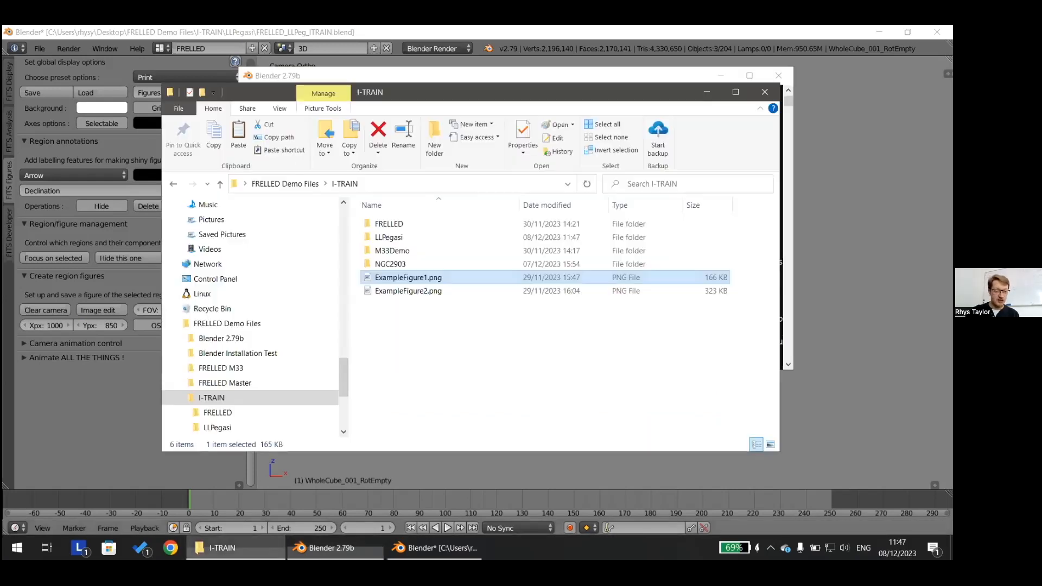
double_click(407, 240)
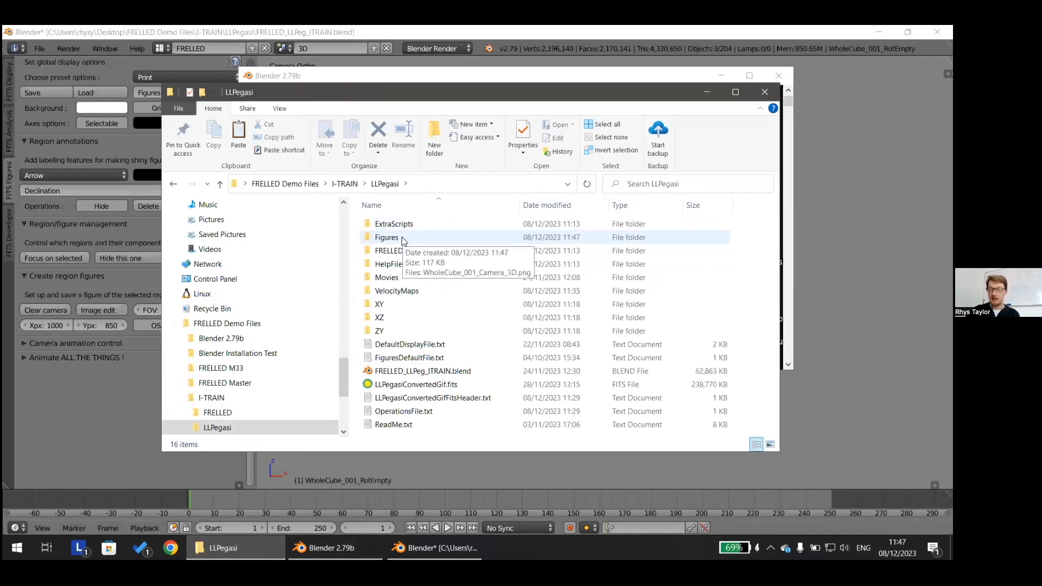
double_click(402, 236)
double_click(392, 238)
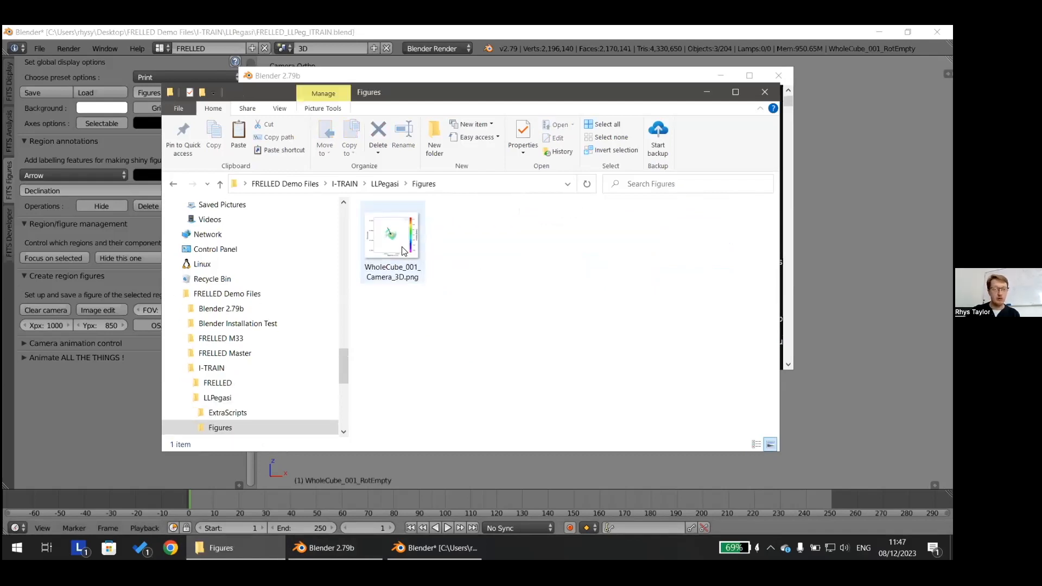
scroll(360, 284, "down", 1)
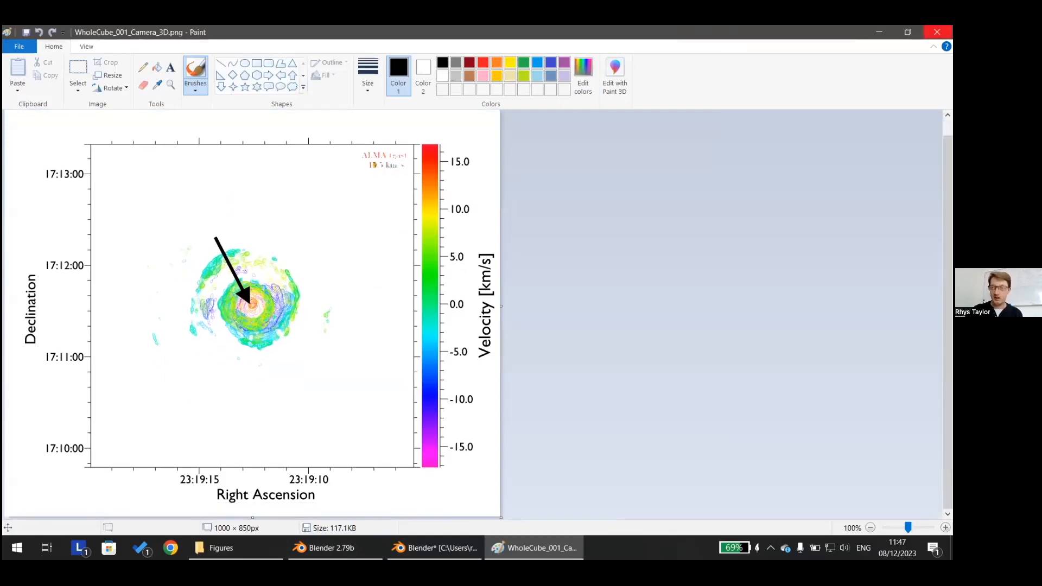
left_click(937, 32)
left_click(463, 27)
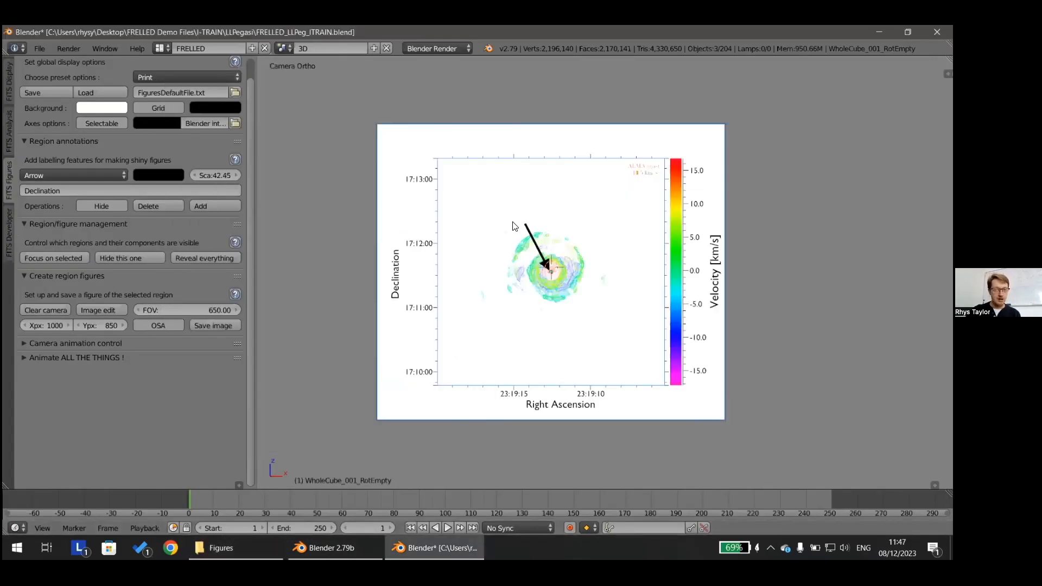
Switch to the FITS display settings and save the changes to FRELLED_LLPeg_ITRAIN.blend
scroll(514, 226, "up", 1)
scroll(514, 226, "down", 1)
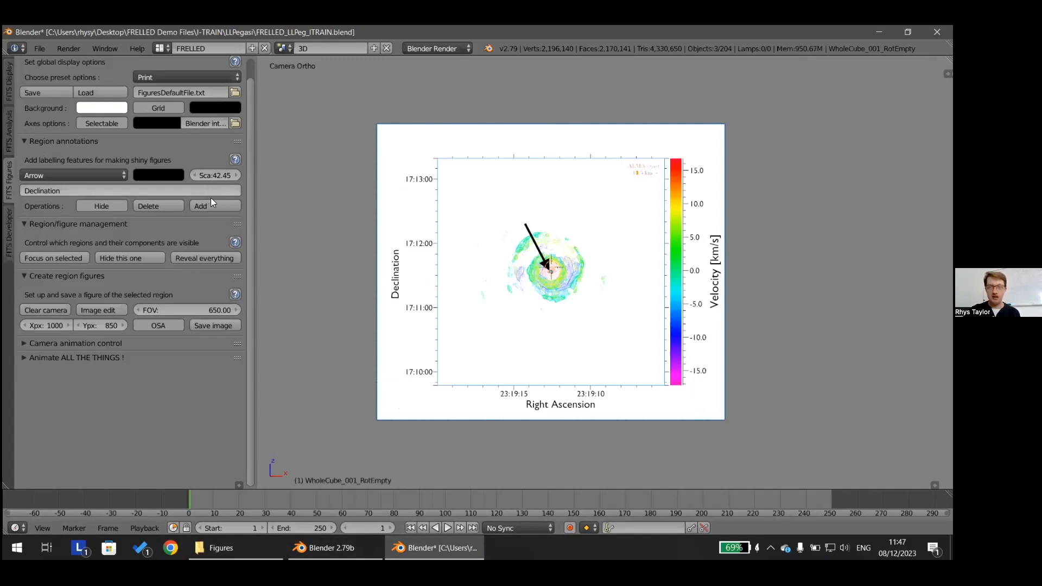
left_click(8, 82)
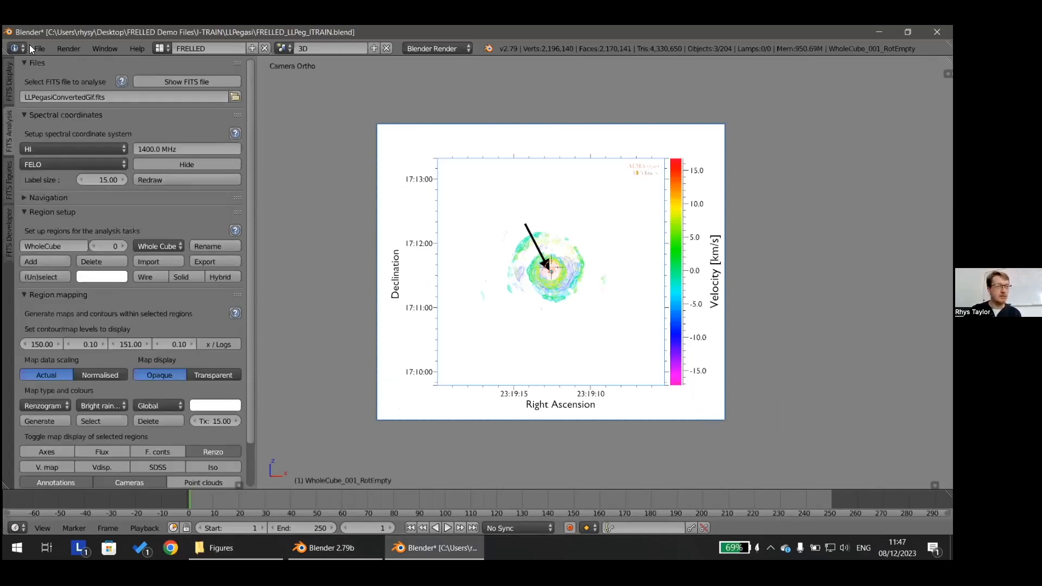
left_click(40, 49)
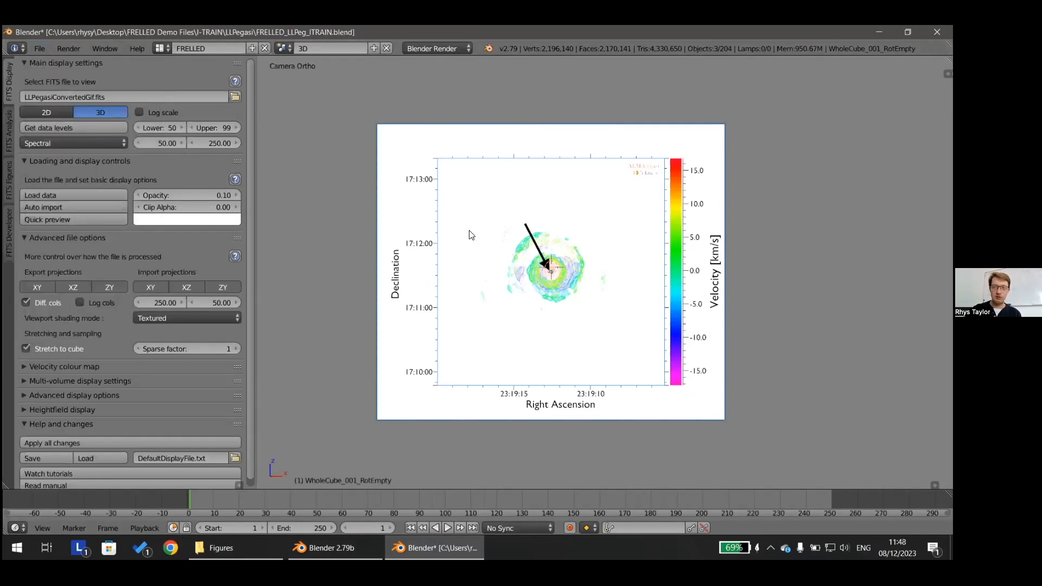
left_click(42, 47)
left_click(66, 141)
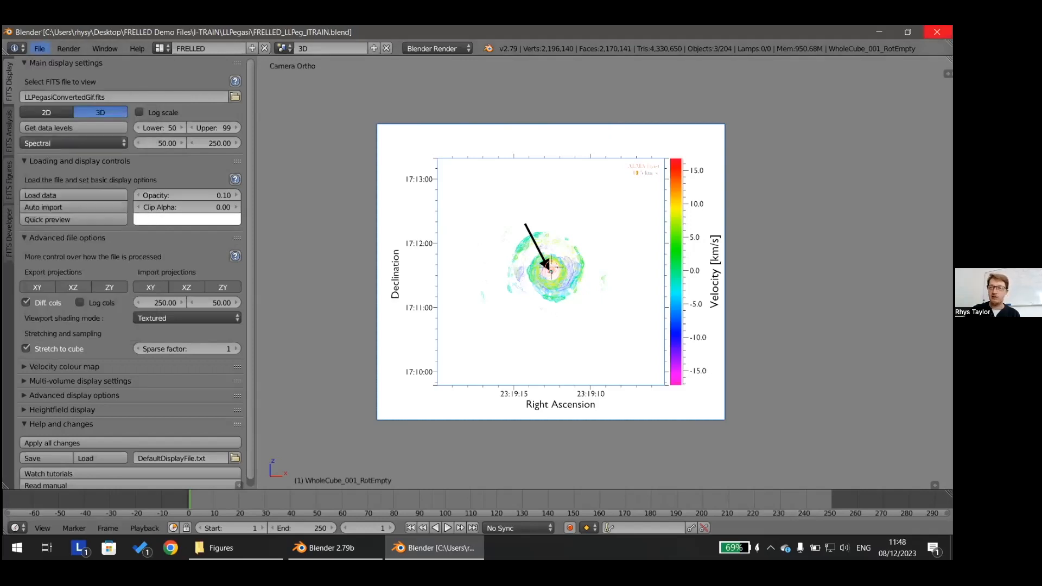
Restart Blender 2.79b and reopen the recent file FRELLED_LLPeg_ITRAIN.blend
left_click(937, 32)
double_click(14, 104)
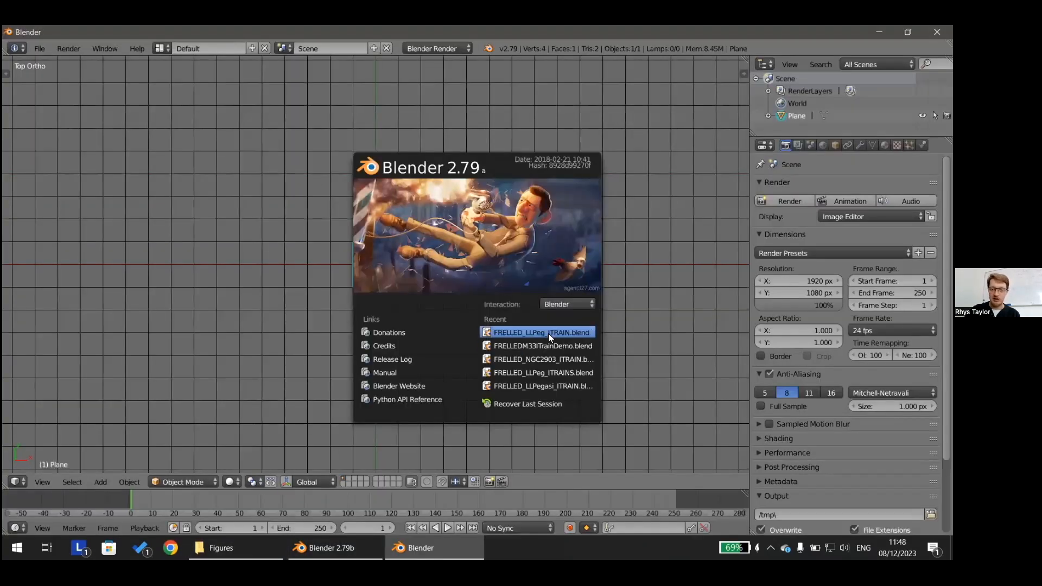
left_click(541, 333)
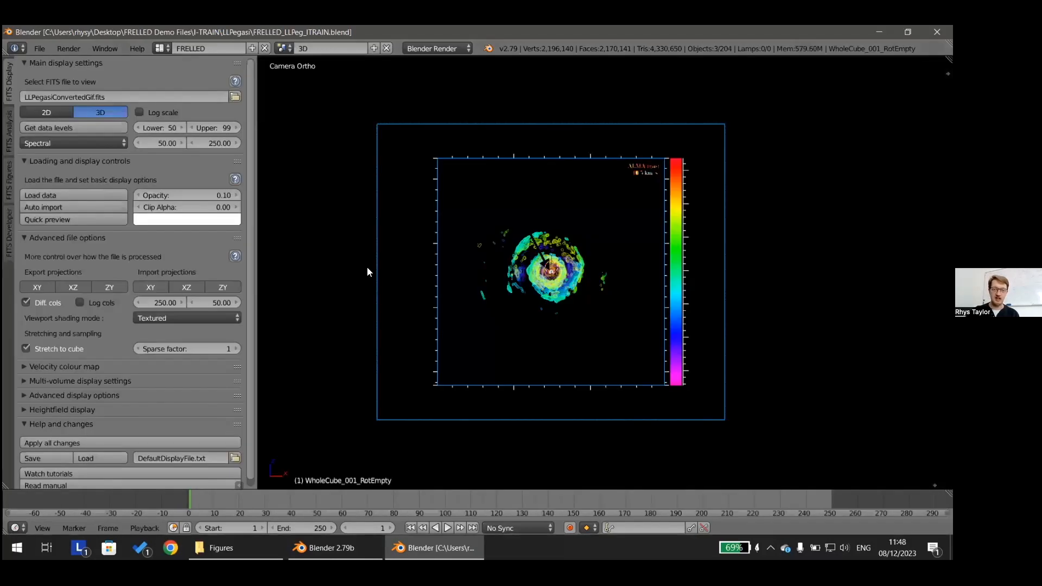
scroll(564, 251, "down", 1)
scroll(561, 264, "up", 1)
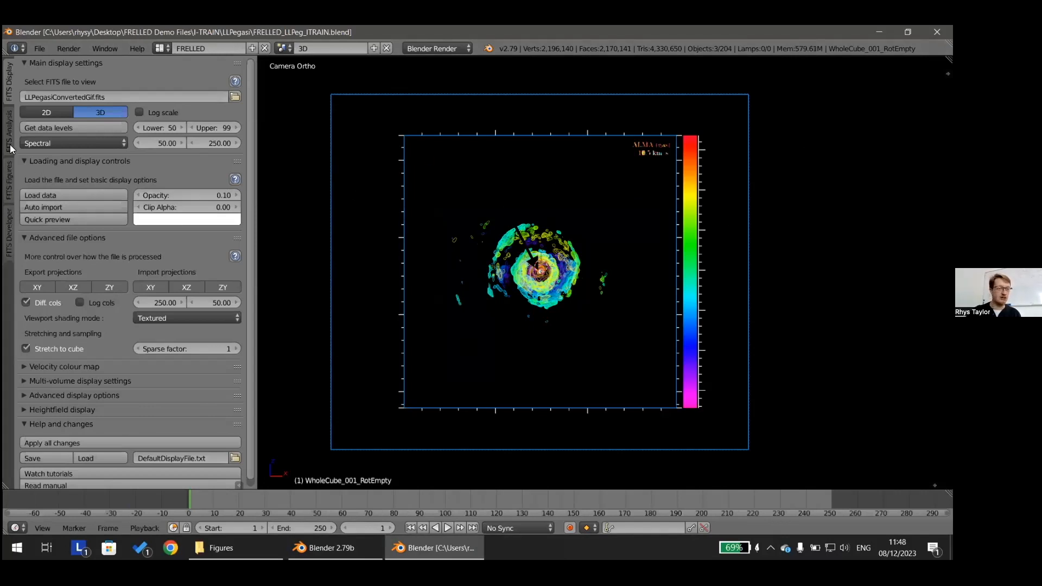
Compare the Screen and Print presets in the FITS figure settings and leave the figure display on Screen
left_click(9, 189)
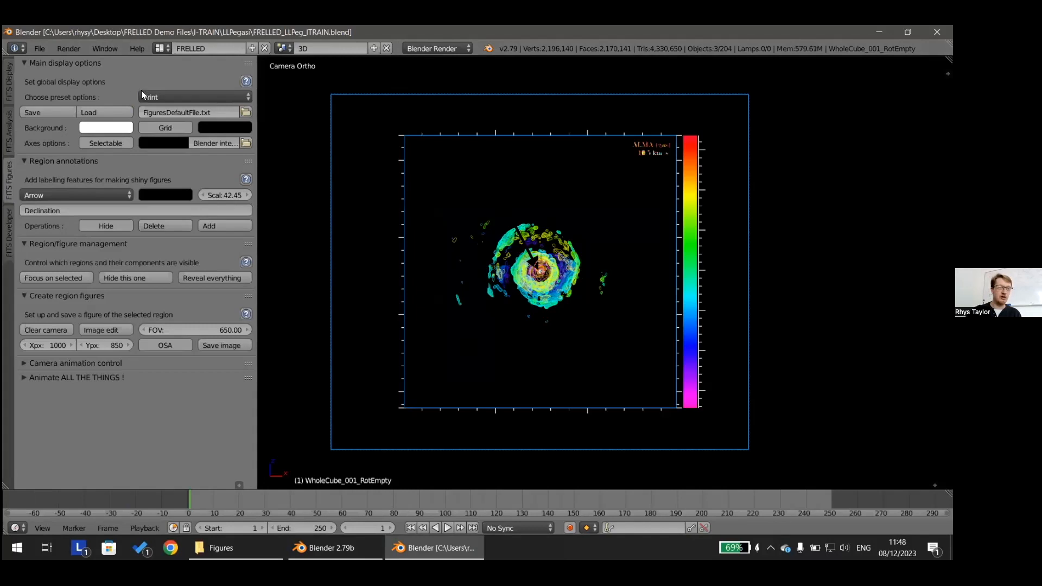
left_click(174, 96)
left_click(168, 111)
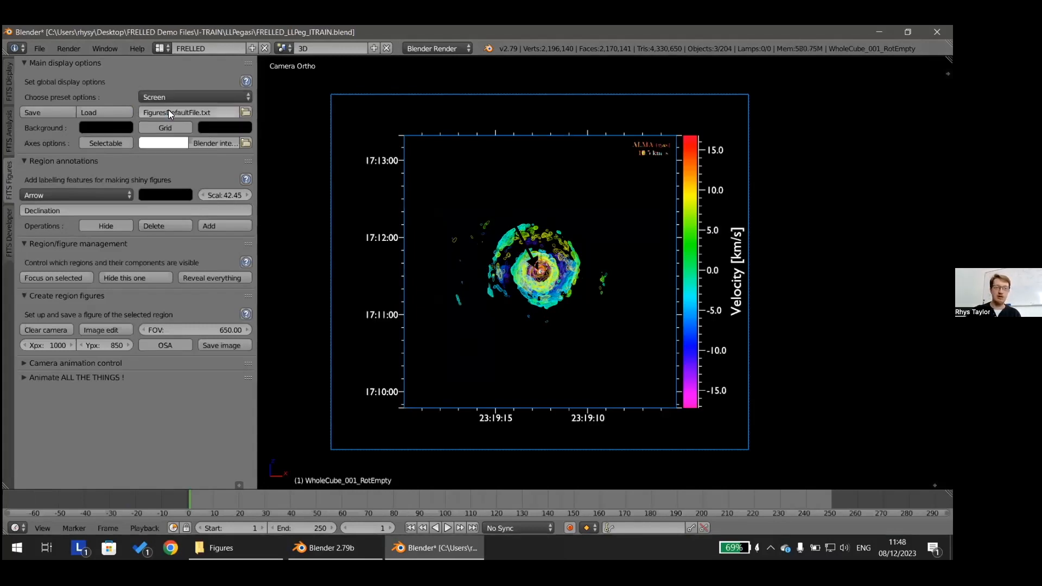
left_click(185, 95)
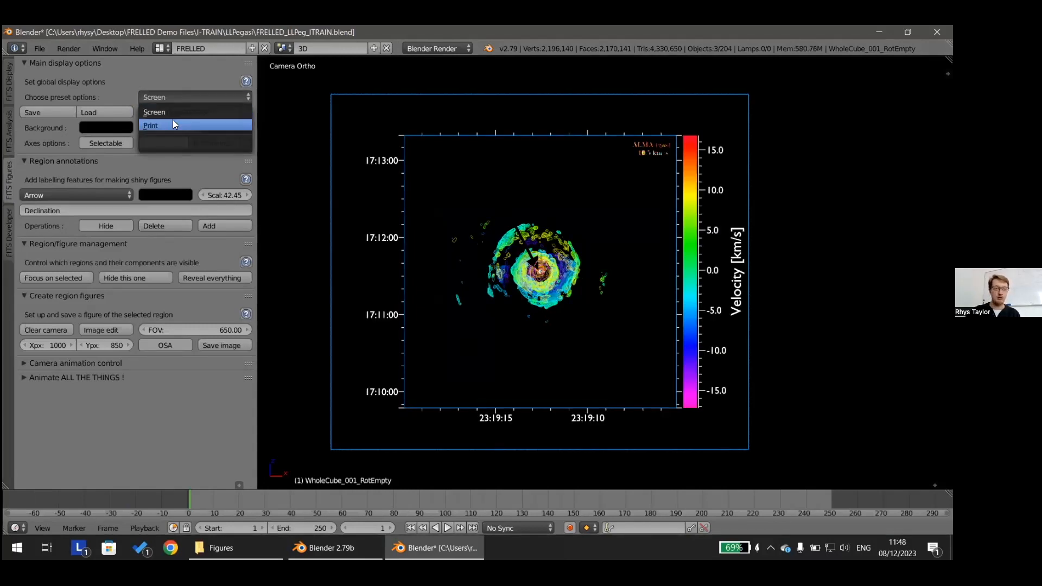
left_click(173, 124)
left_click(184, 97)
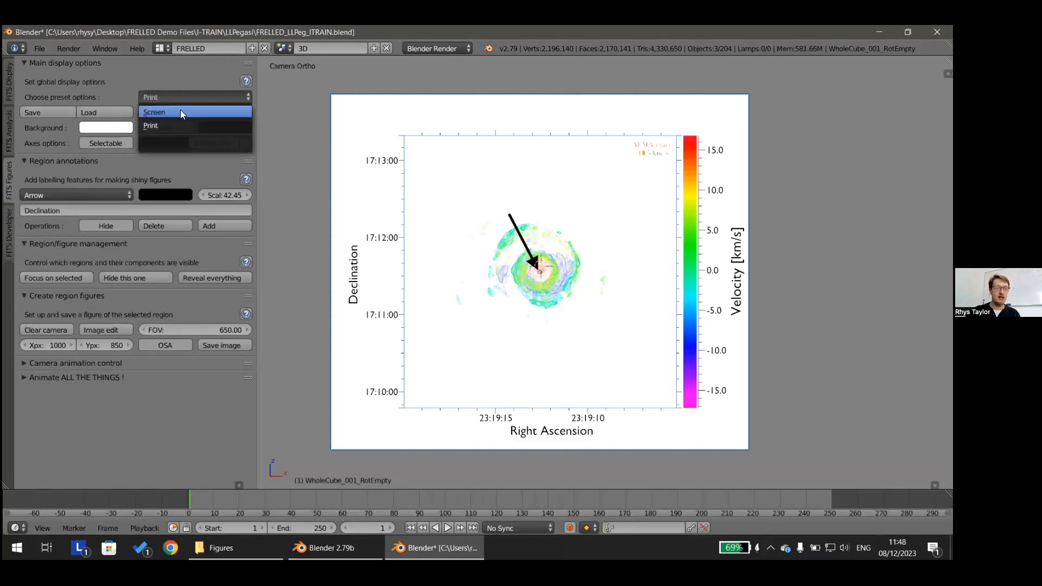
left_click(180, 111)
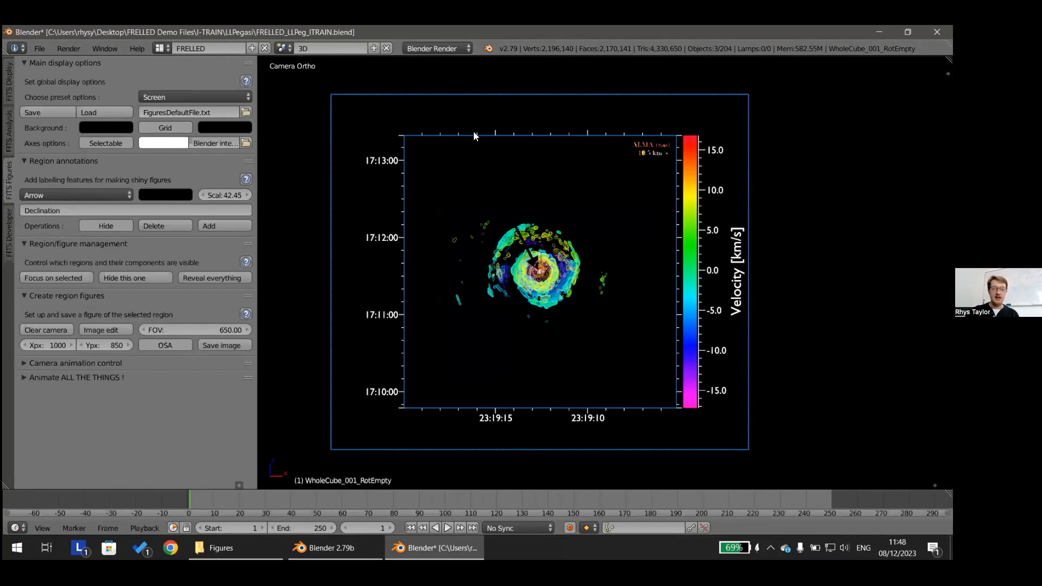
scroll(529, 250, "up", 2)
scroll(631, 179, "down", 1)
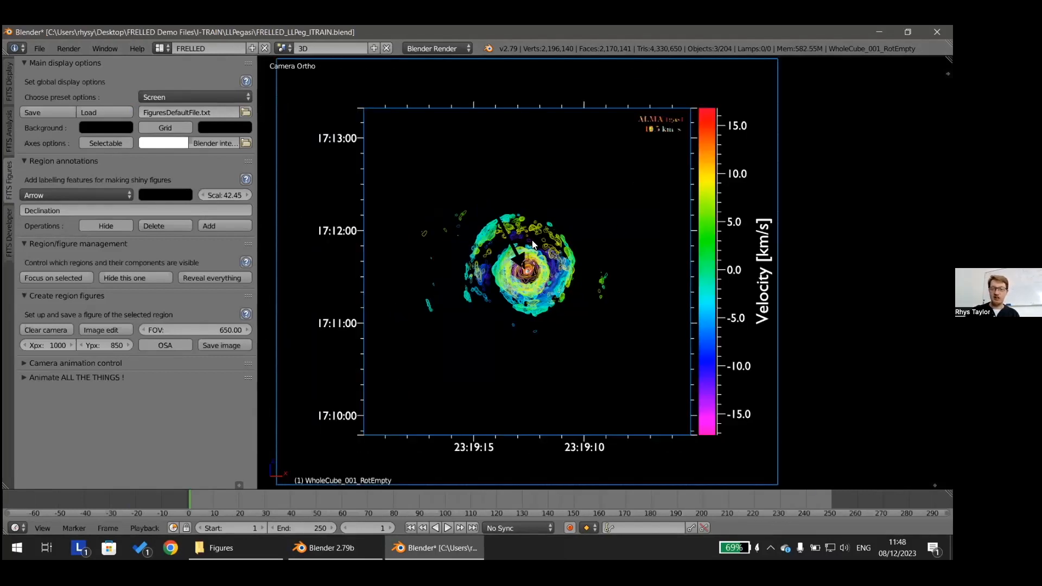
scroll(547, 279, "down", 1)
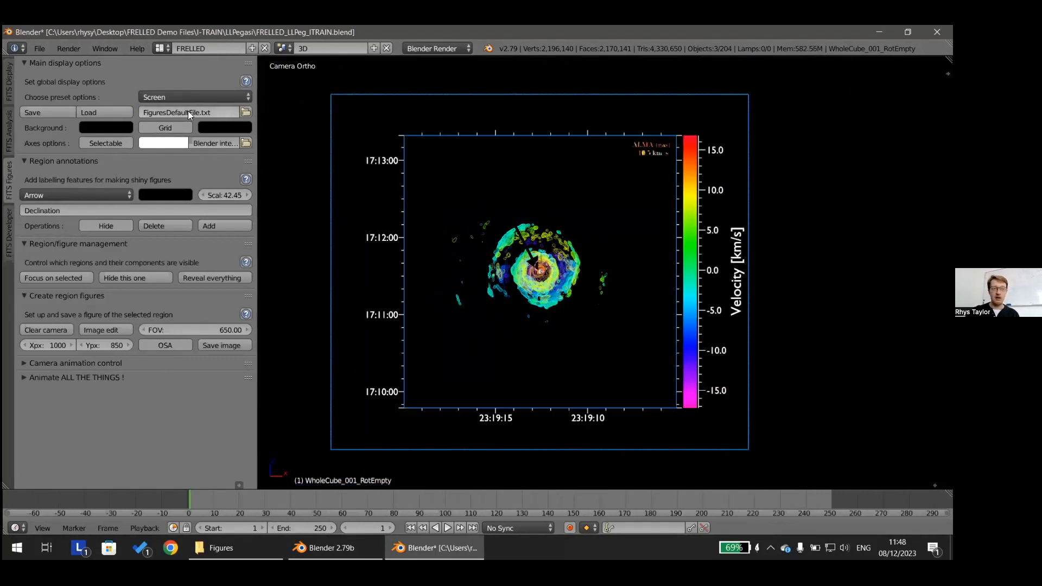
Select the whole-cube region's wireframe, hide its figure components, and view the cube from an oblique angle
right_click(463, 136)
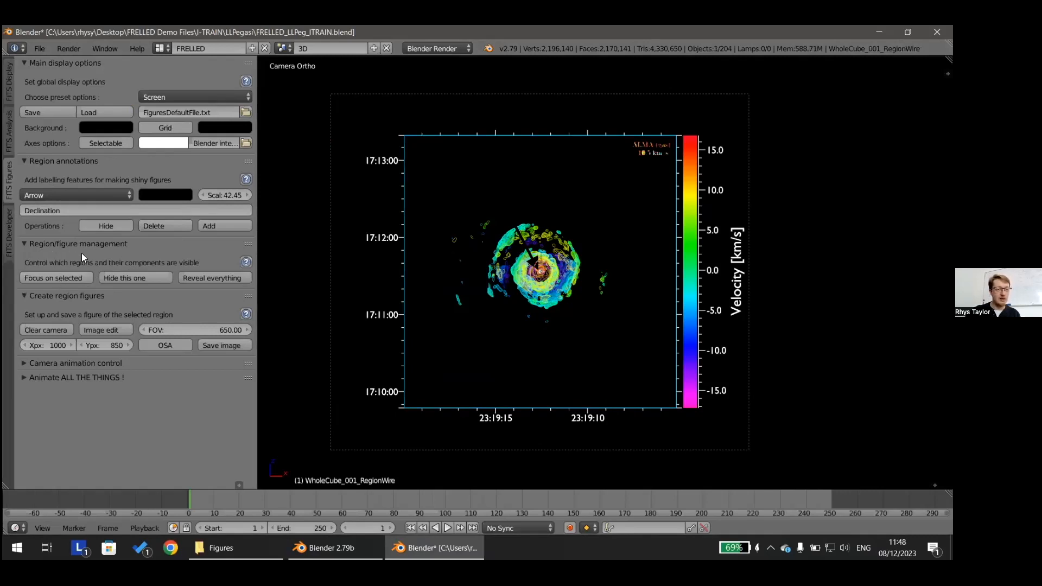
left_click(136, 278)
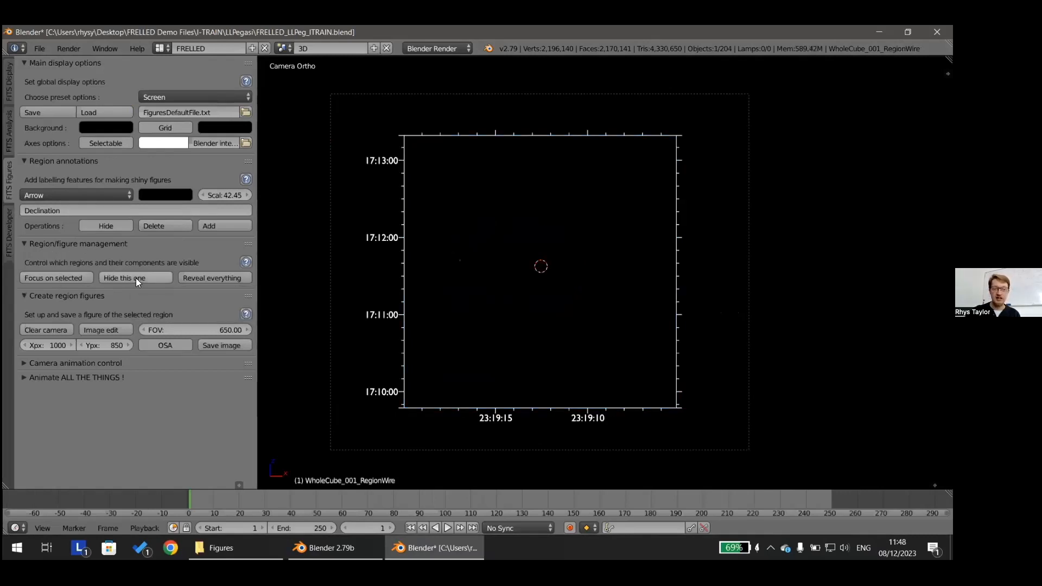
middle_click_drag(438, 293, 499, 312)
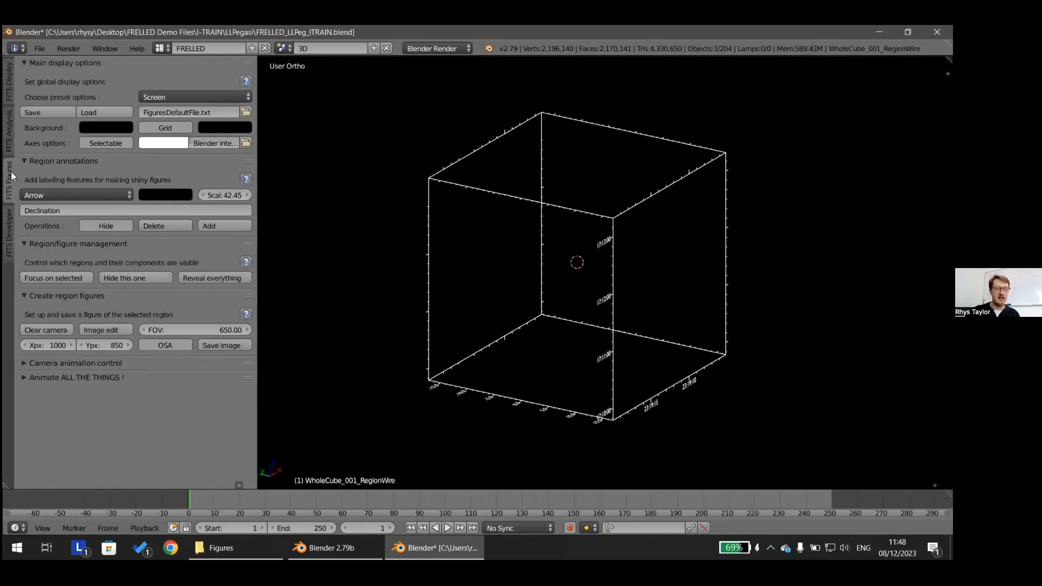
Show the LLPegasiConvertedGif.fits data from the FITS analysis settings, view the volume from several angles, and quit Blender
left_click(7, 135)
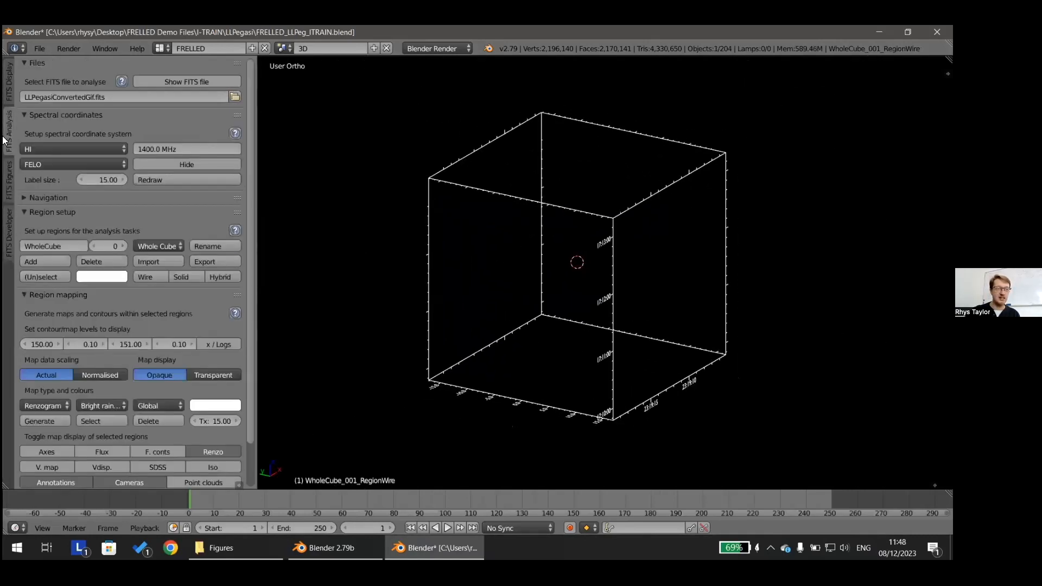
left_click(177, 86)
mouse_move(679, 317)
middle_mouse_down()
mouse_move(544, 284)
mouse_move(672, 301)
mouse_move(682, 328)
mouse_move(659, 292)
mouse_move(637, 284)
mouse_move(669, 288)
mouse_move(672, 316)
middle_mouse_up()
scroll(544, 284, "up", 1)
scroll(671, 301, "up", 1)
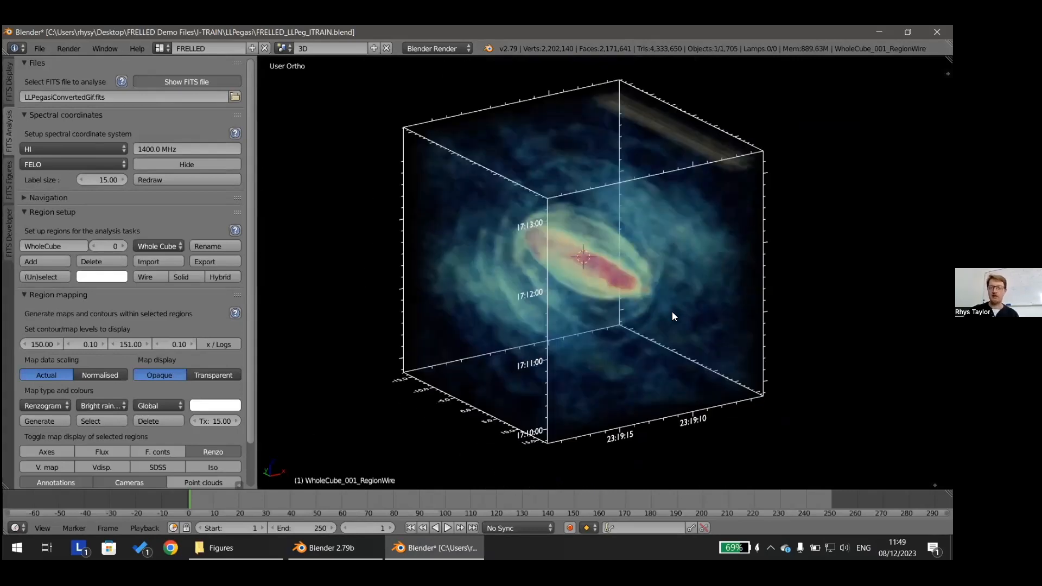
middle_click_drag(603, 305, 540, 299)
key("ctrl+q")
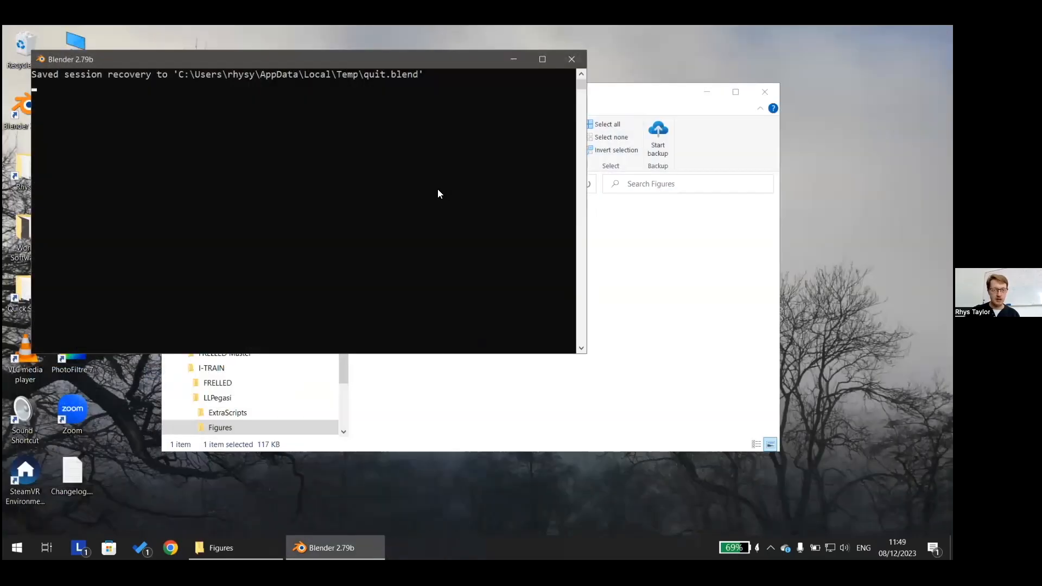
Go to the I-TRAIN FRELLED folder in File Explorer and select all of its contents except M33.fits for copying
left_click(385, 183)
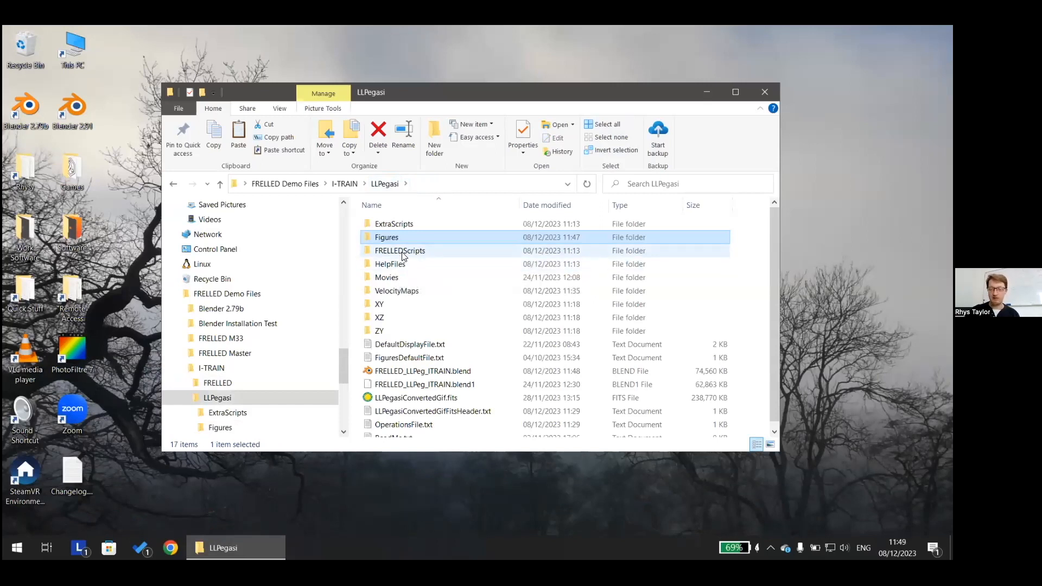
left_click(354, 188)
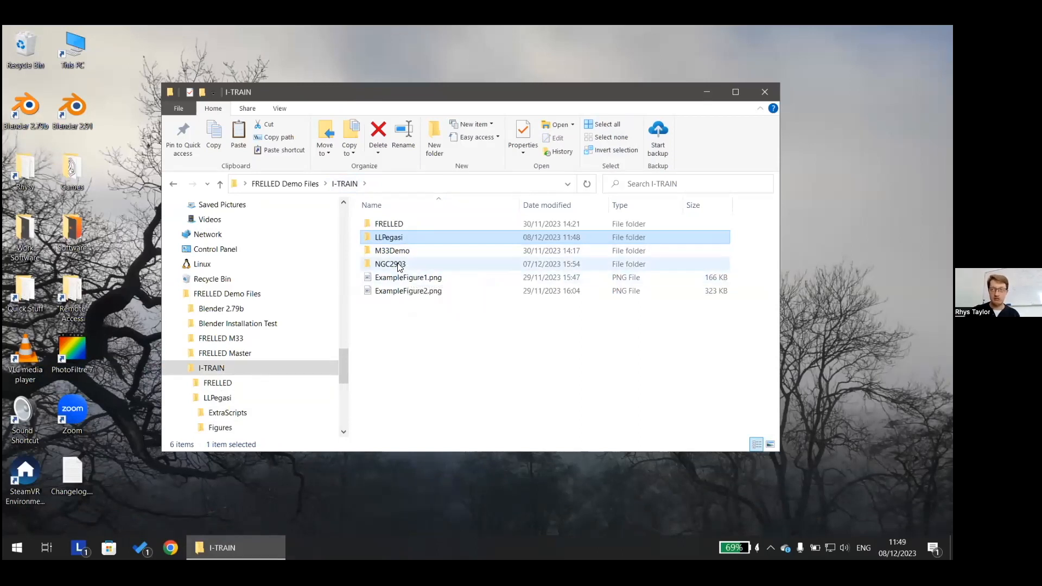
left_click(390, 226)
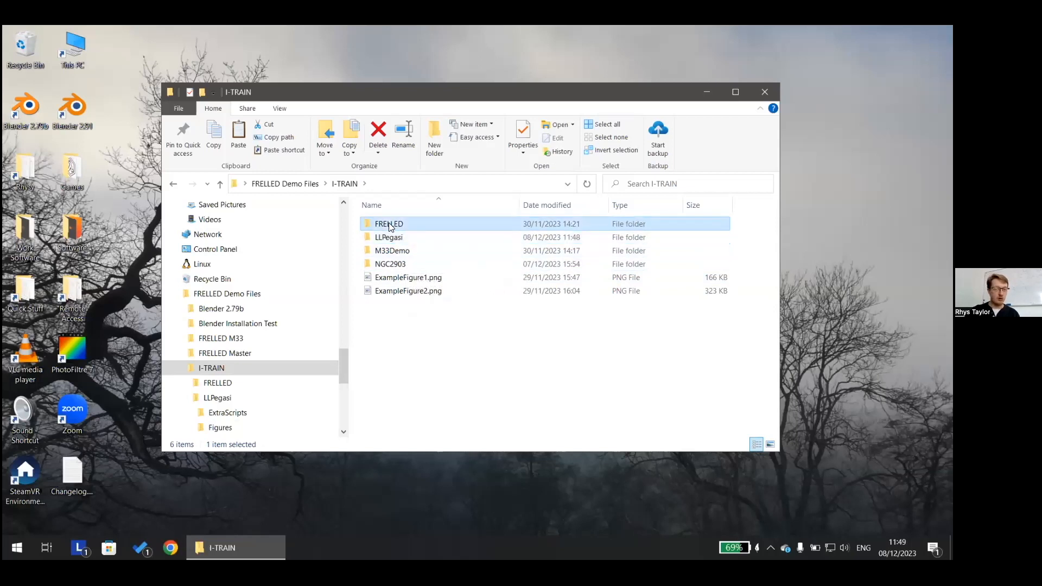
double_click(390, 226)
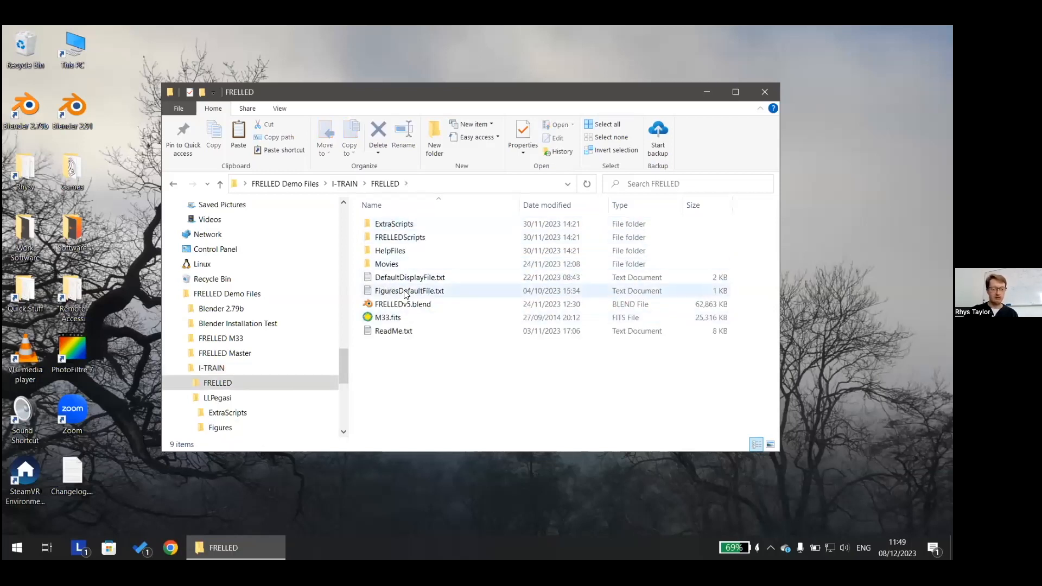
key("ctrl+a")
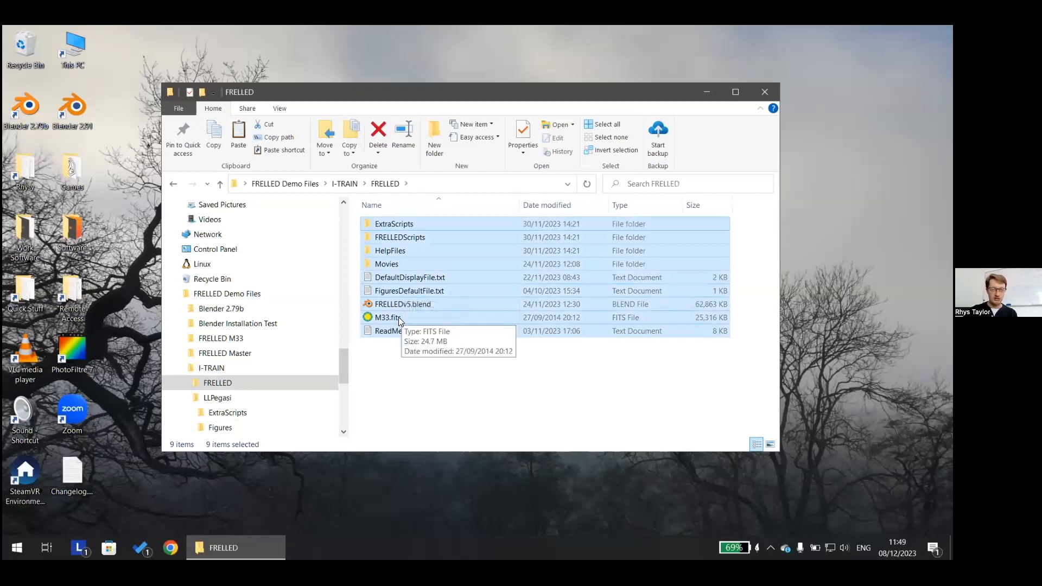
left_click(393, 317, "ctrl")
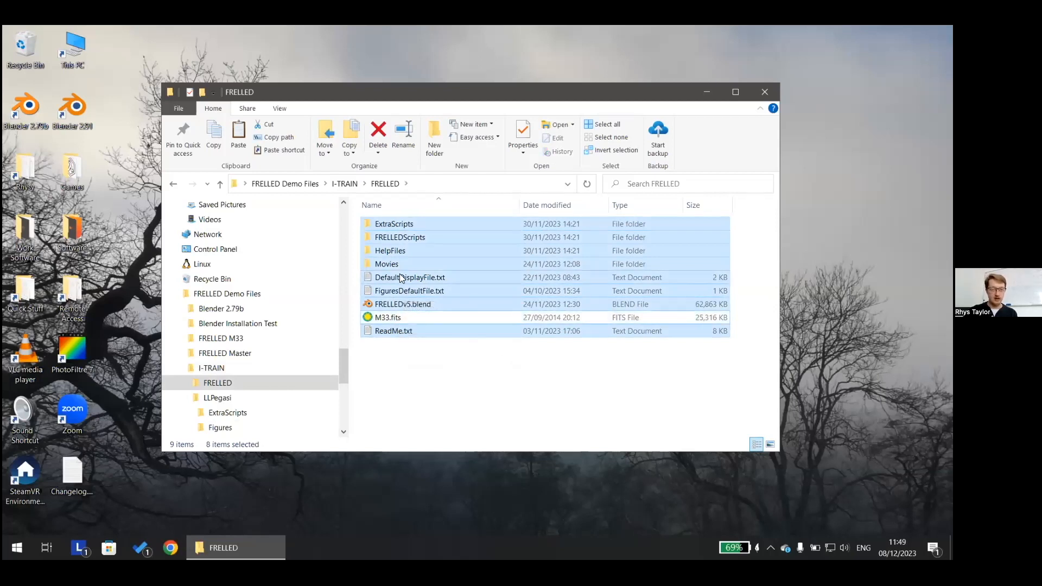
Paste the copied FRELLED files and folders into the I-TRAIN NGC2903 folder
left_click(344, 183)
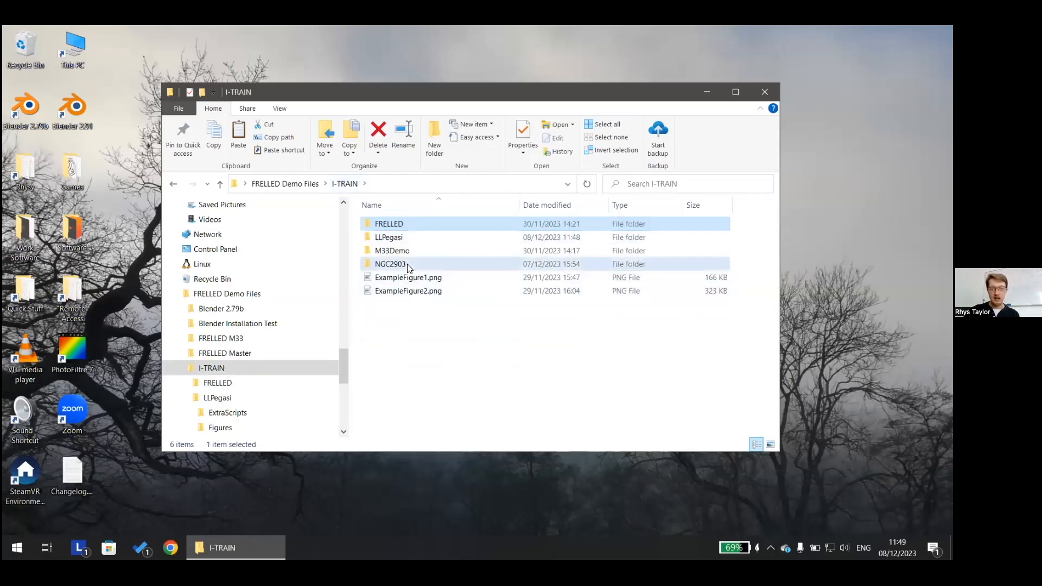
double_click(407, 263)
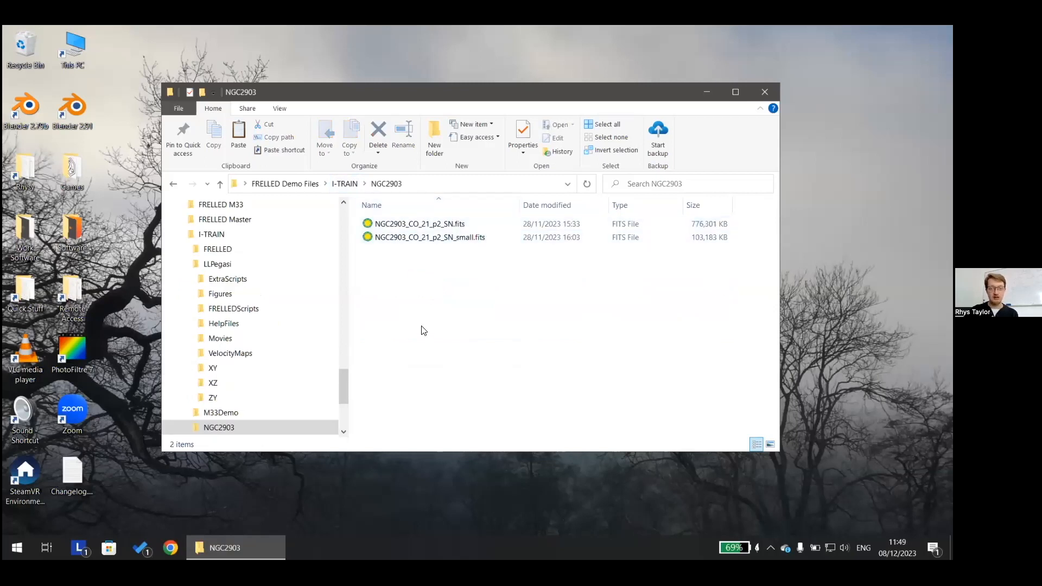
key("ctrl+v")
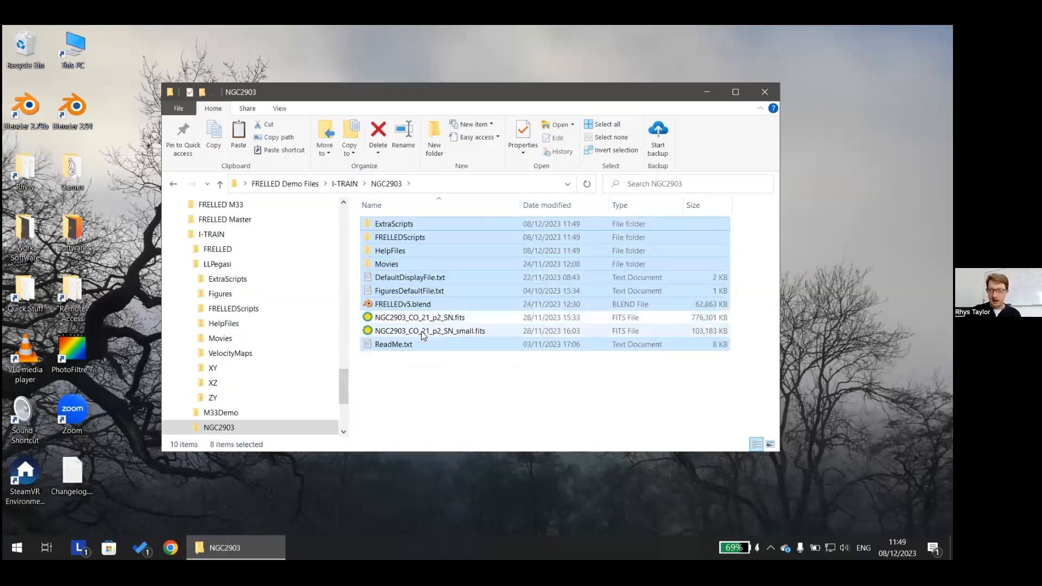
Rename the copied FRELLEDv5.blend in the NGC2903 folder as FRELLED_NGC2903_ITRAIN.blend
left_click(443, 331)
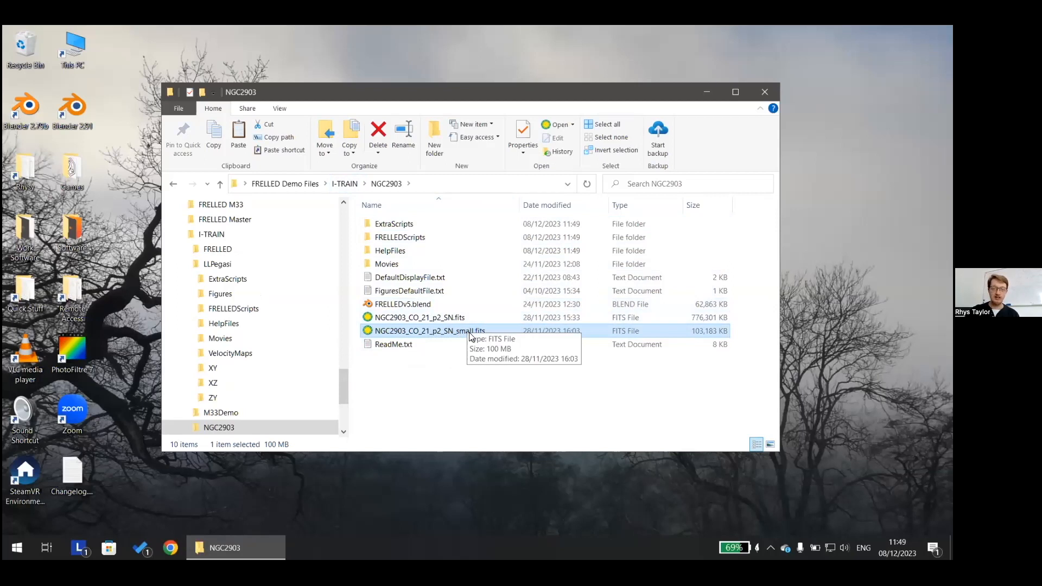
left_click(420, 307)
right_click(419, 309)
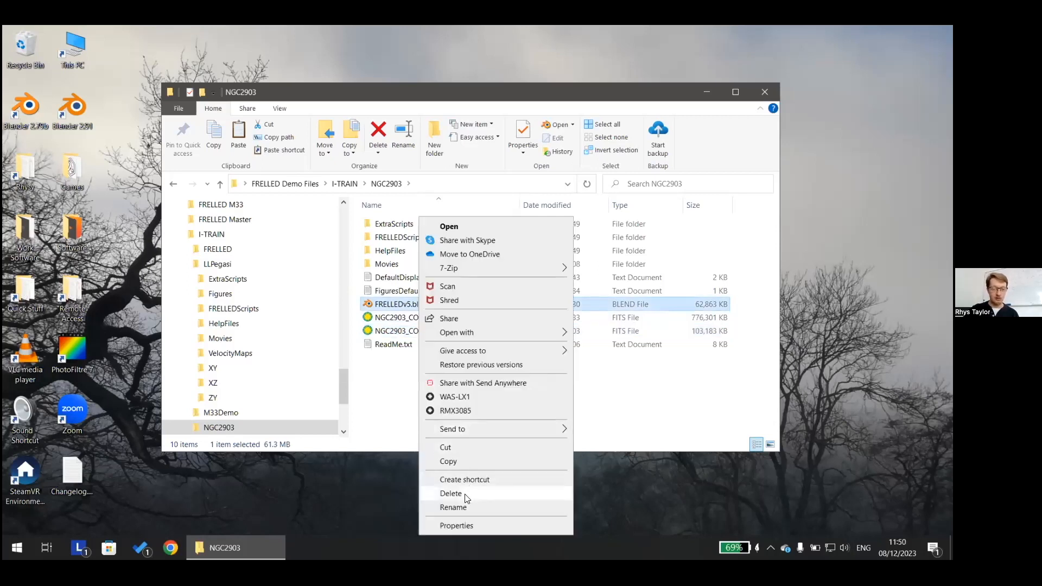
left_click(464, 508)
left_click(410, 304)
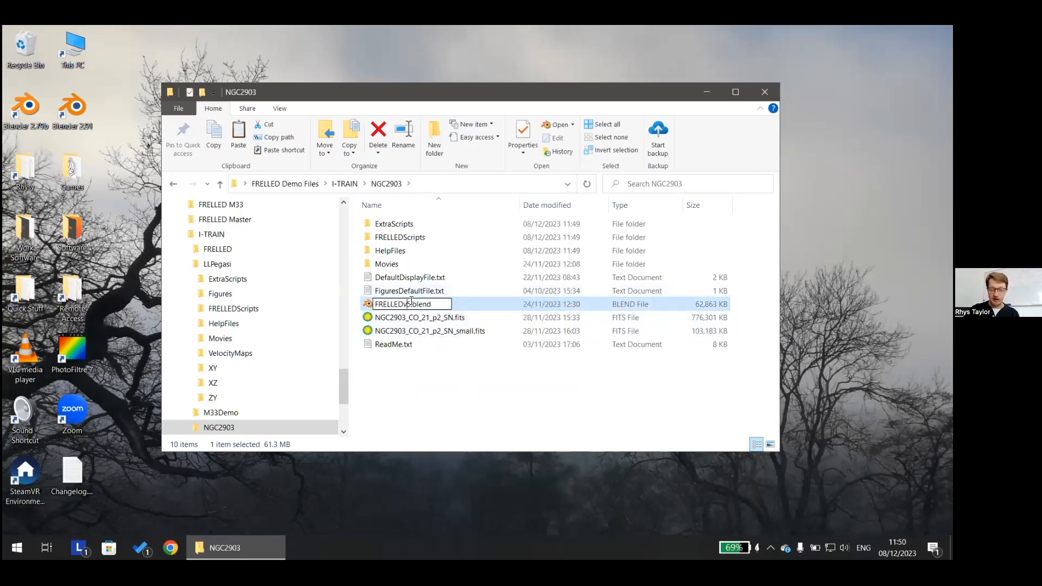
key("BackSpace")
key("BackSpace")
type("_NG")
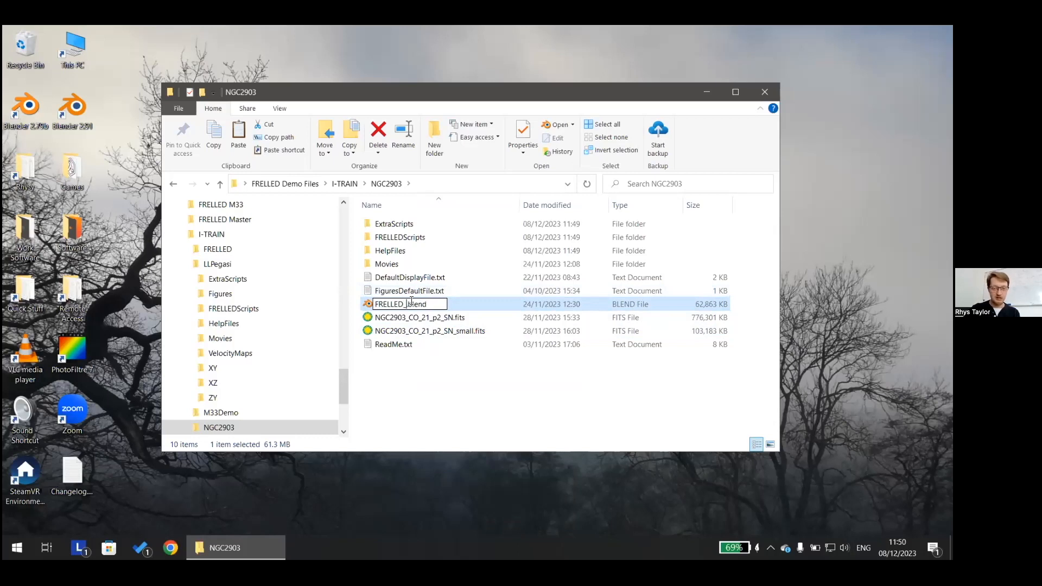
type("C2903_")
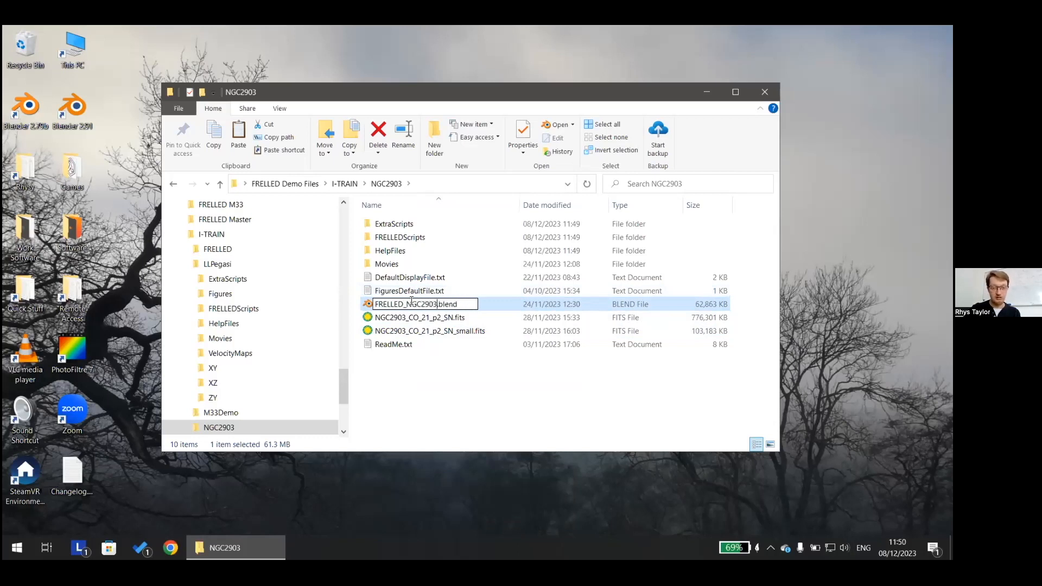
type("ITRAIN")
key("Return")
Launch Blender 2.79b and open FRELLED_NGC2903_ITRAIN.blend from the I-TRAIN NGC2903 folder in the Desktop's FRELLED Demo Files
left_click(38, 115)
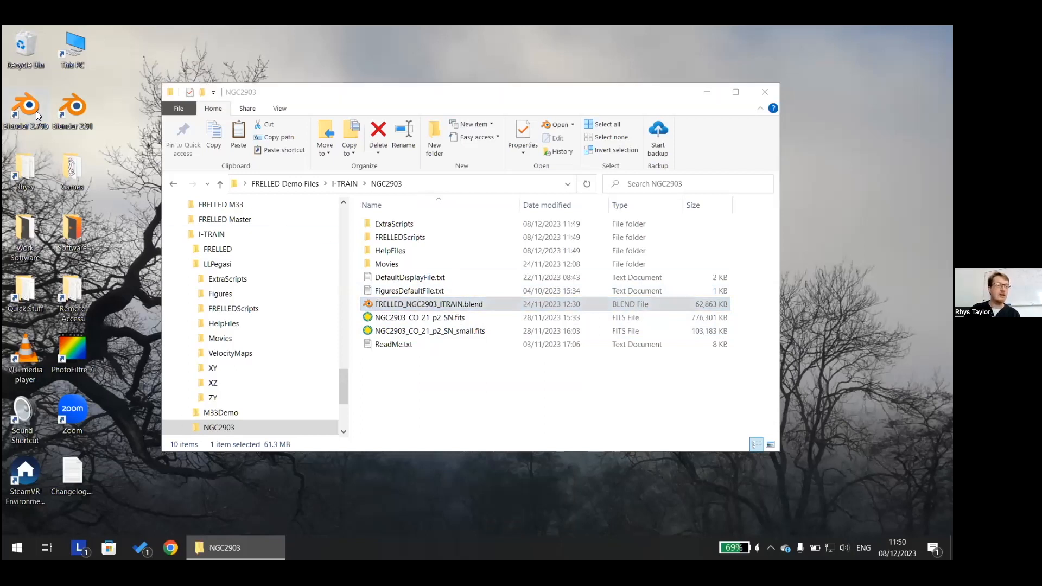
double_click(38, 115)
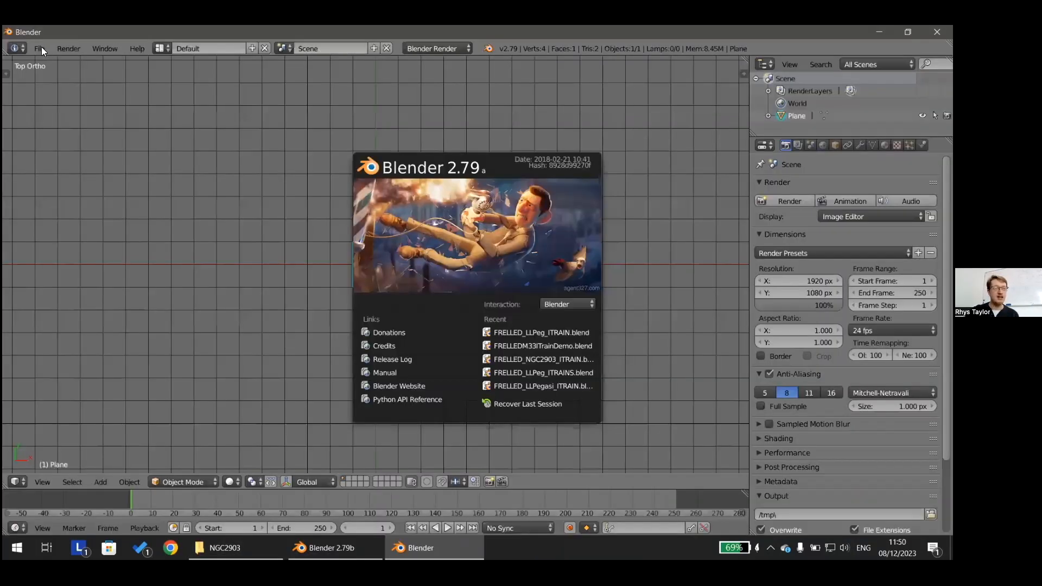
left_click(41, 47)
left_click(41, 47)
left_click(66, 76)
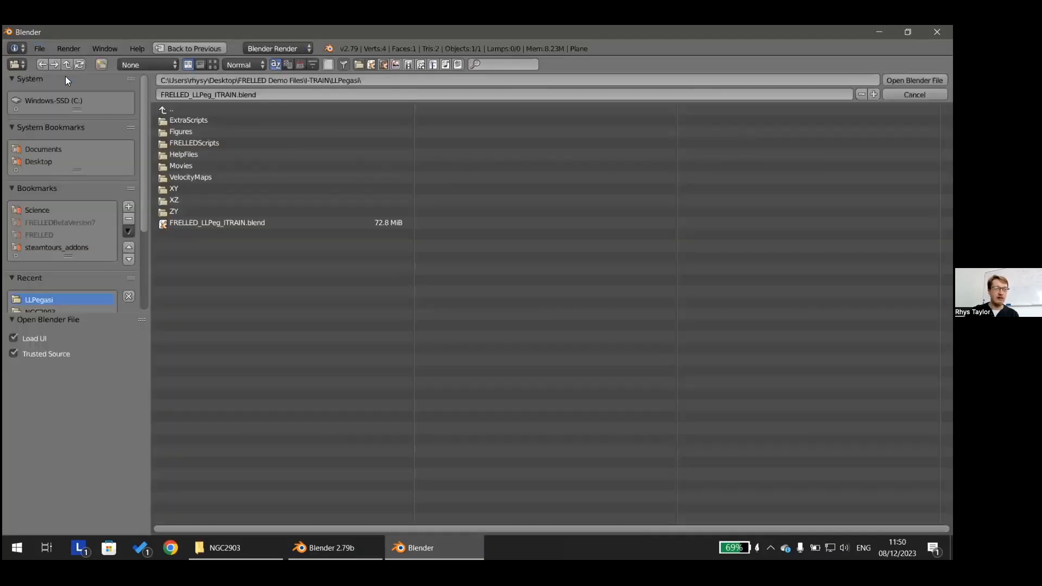
left_click(52, 163)
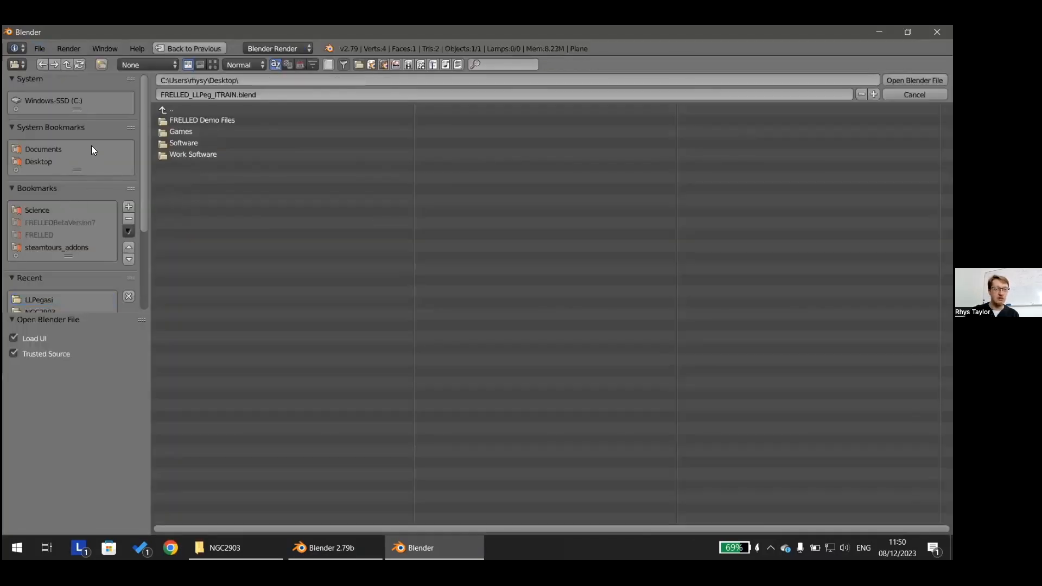
left_click(205, 120)
left_click(207, 166)
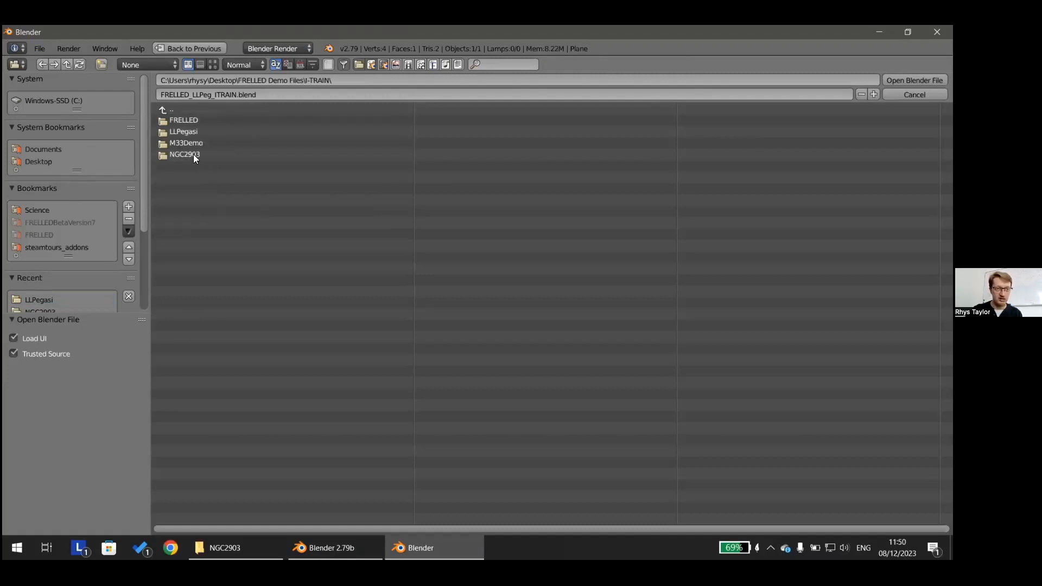
left_click(198, 156)
left_click(227, 165)
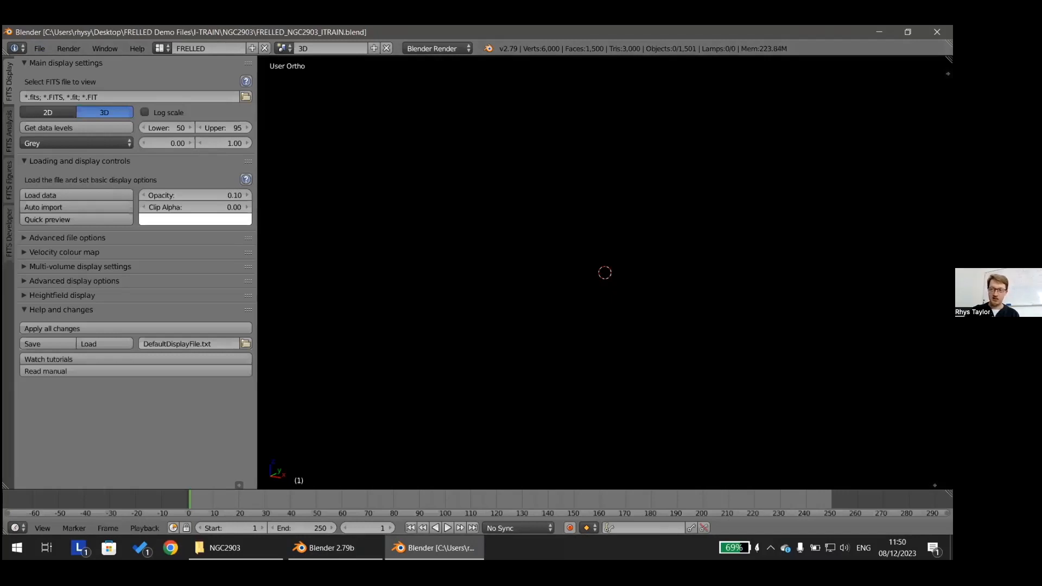
Choose NGC2903_CO_21_p2_SN.fits from the NGC2903 folder as the FITS file to view
left_click(245, 97)
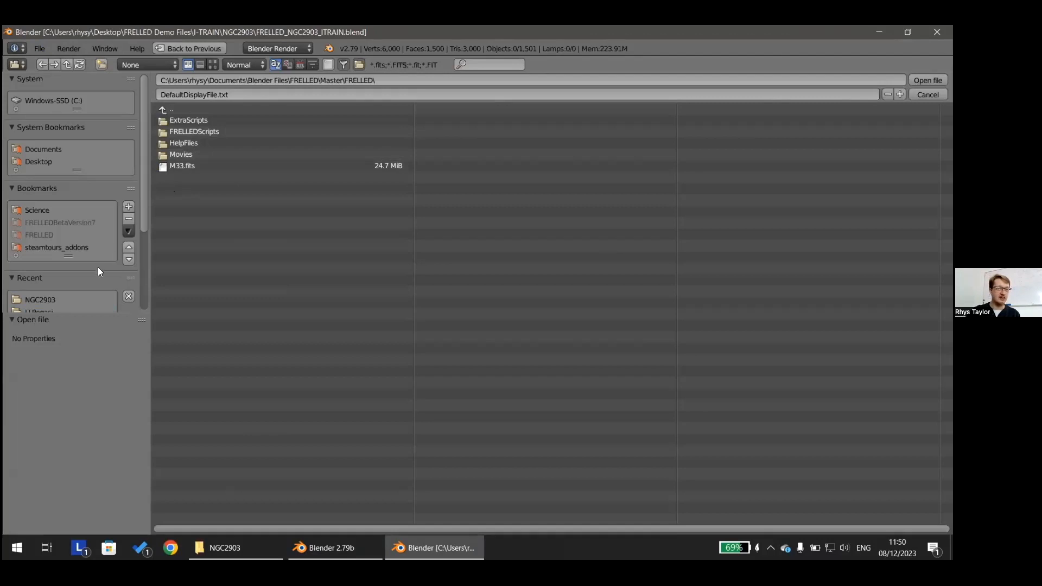
left_click(49, 299)
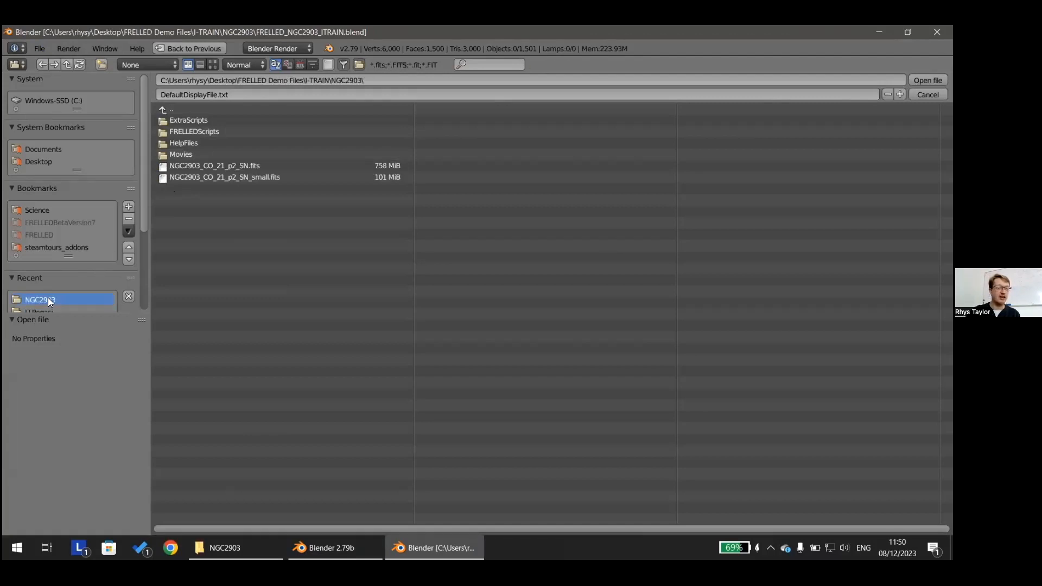
left_click(251, 165)
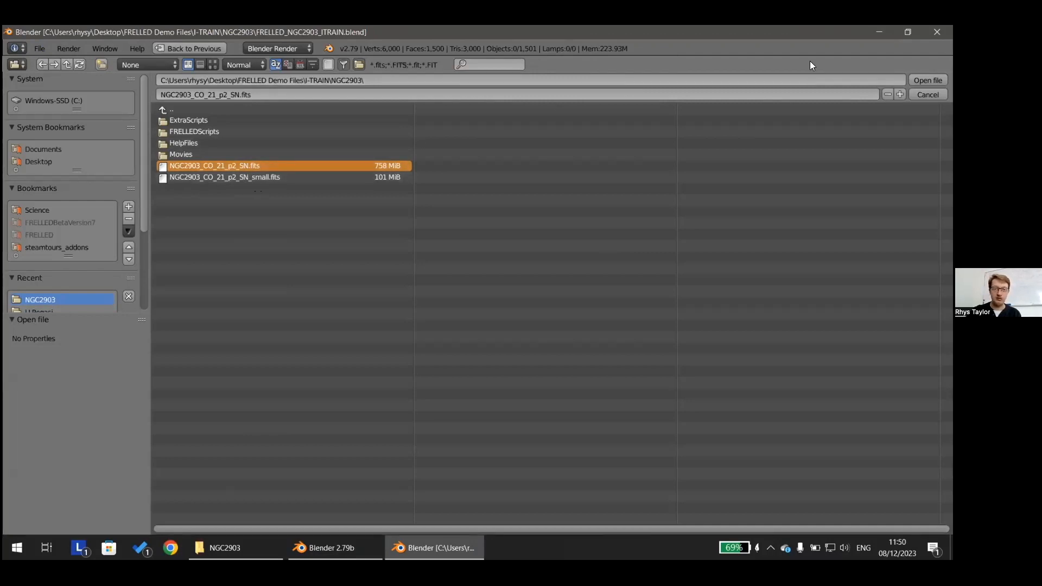
left_click(927, 80)
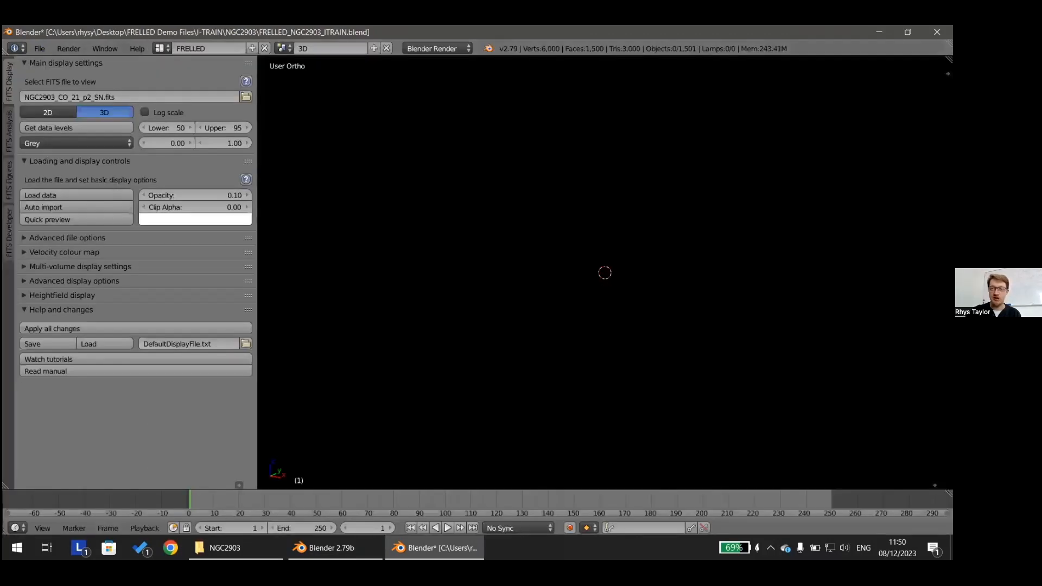
Set the display data range to 1.00–10.00 and the colour map to Spectral
left_click(174, 141)
type("0.001")
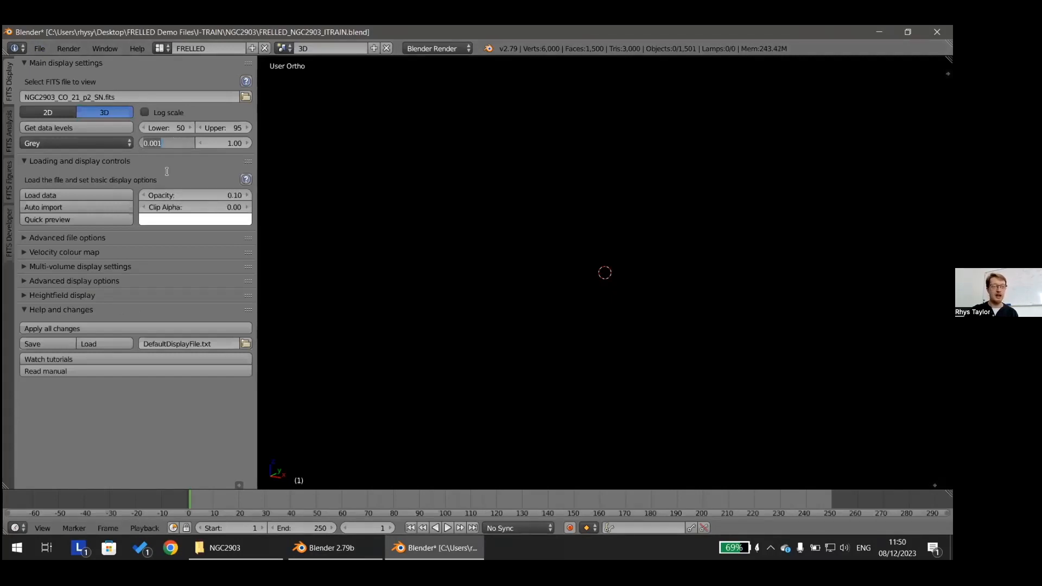
key("Tab")
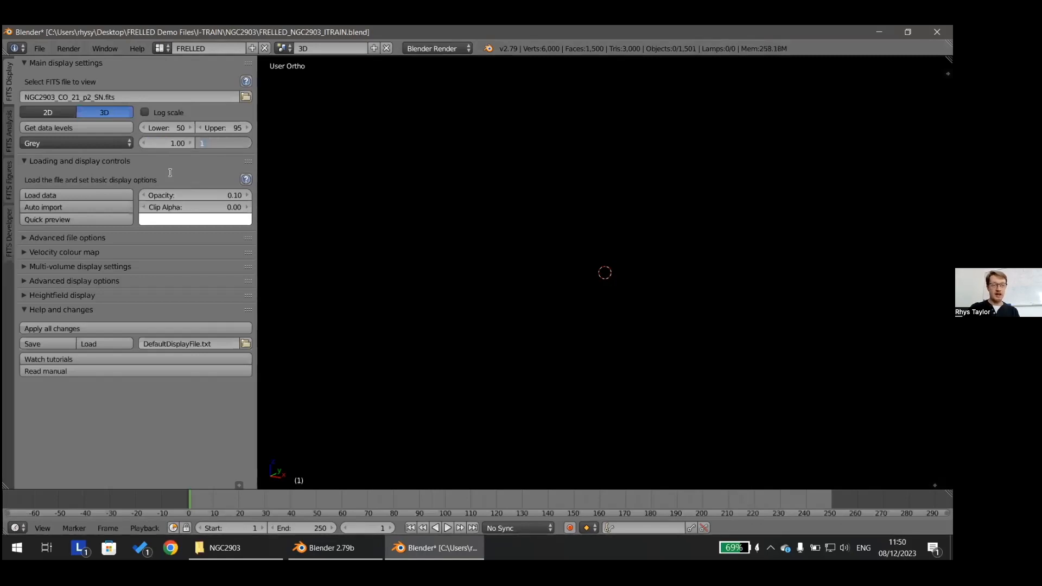
left_click(87, 144)
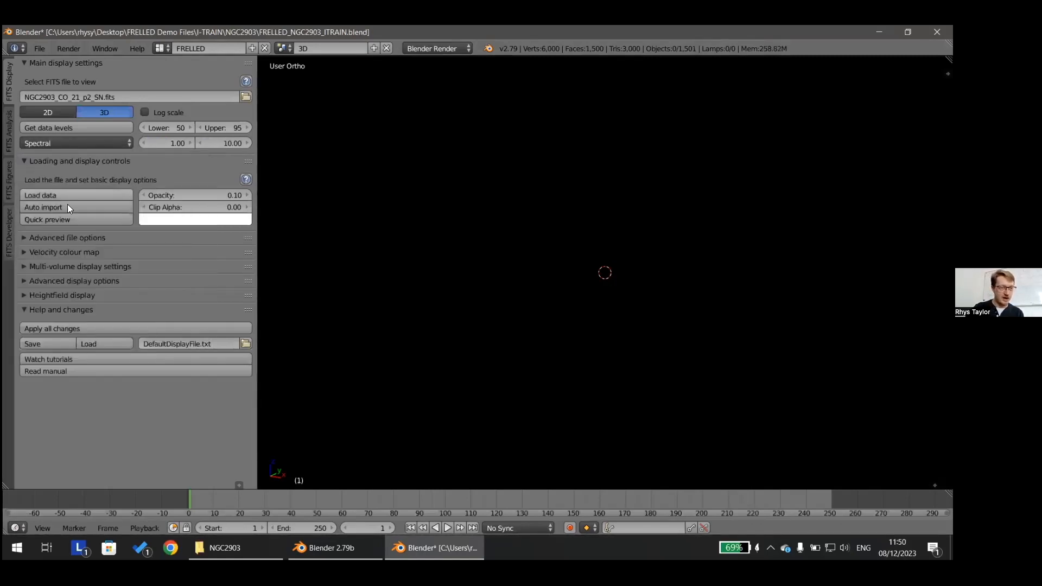
Enable Diff. cols in the advanced file options and set its two range values to 10.00 and 1.00
left_click(21, 238)
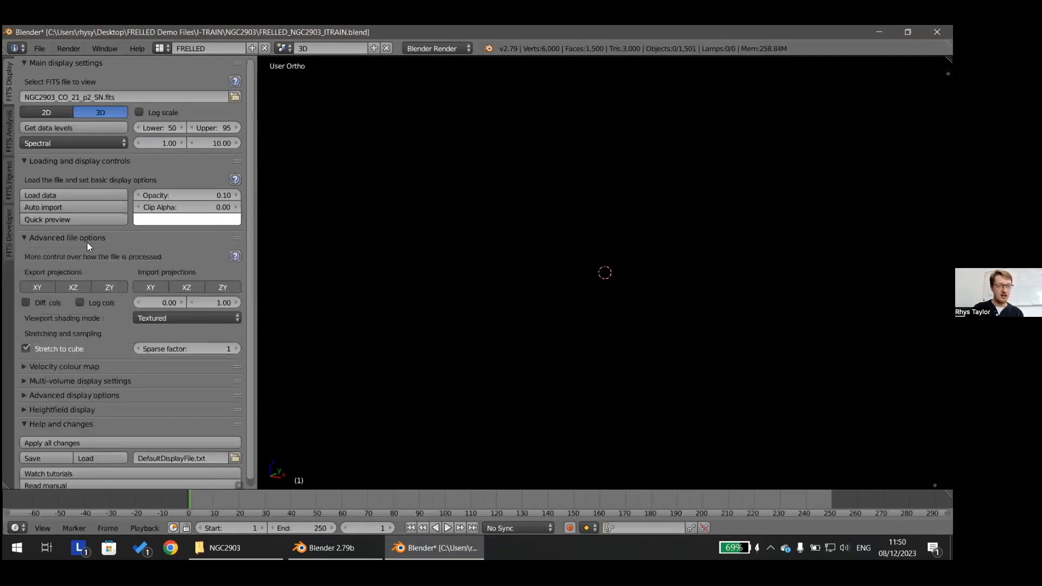
left_click(24, 303)
left_click(151, 304)
type("10")
key("Tab")
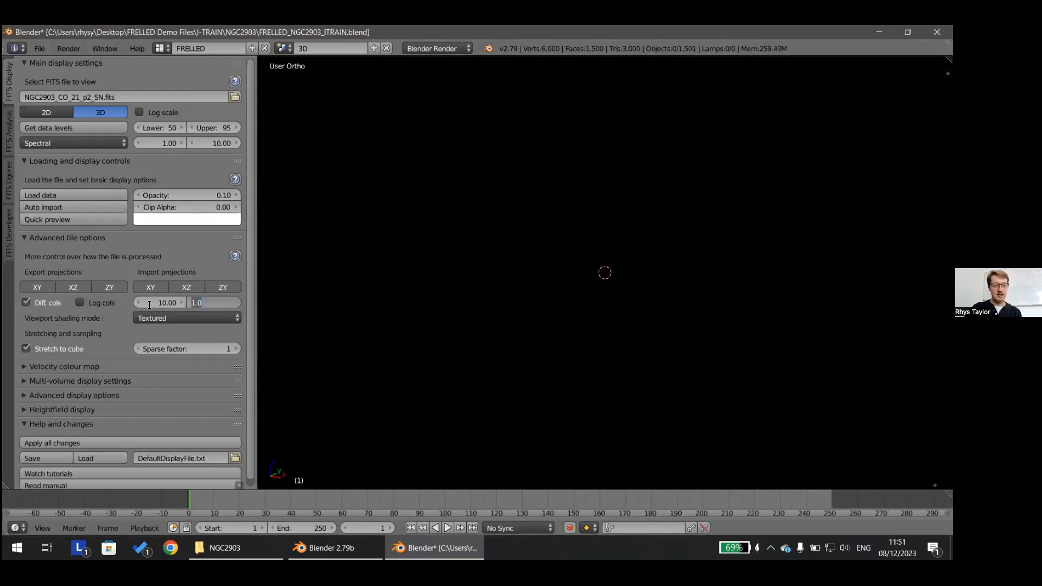
key("Return")
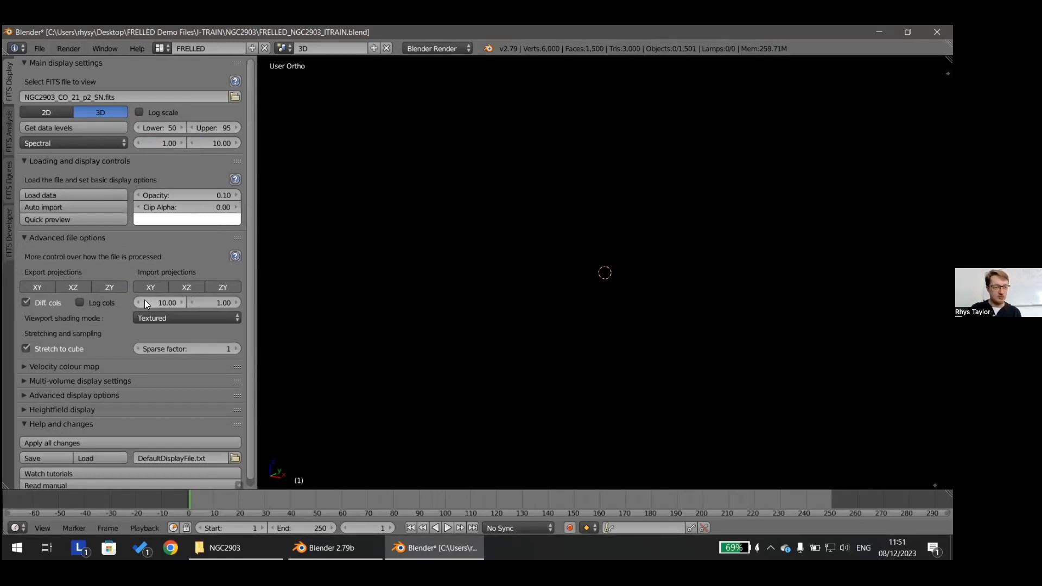
Load the NGC2903 data in 3D, following the console log and checking the NGC2903 folder contents in File Explorer during processing
left_click(25, 238)
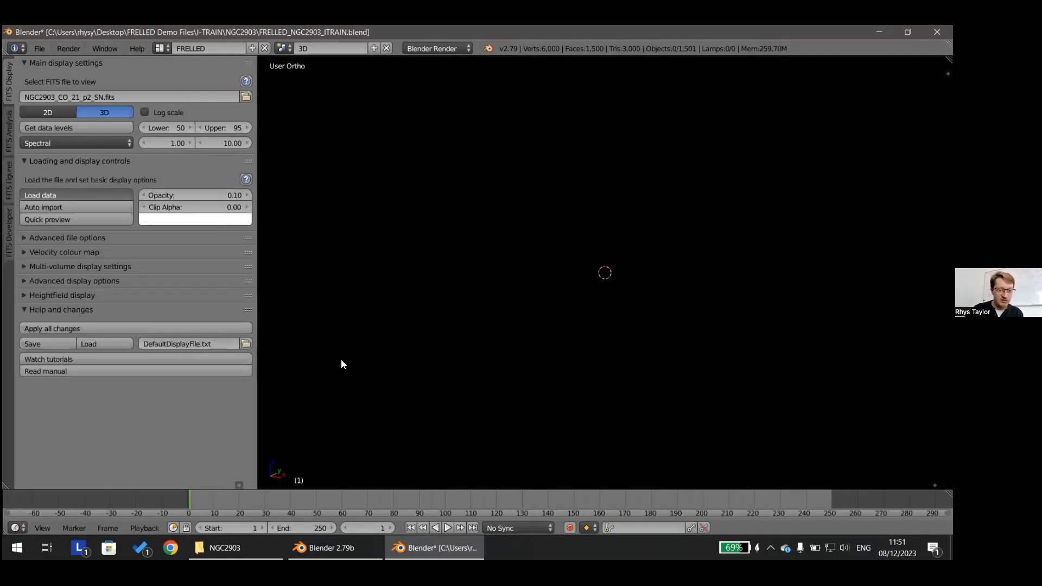
left_click(332, 547)
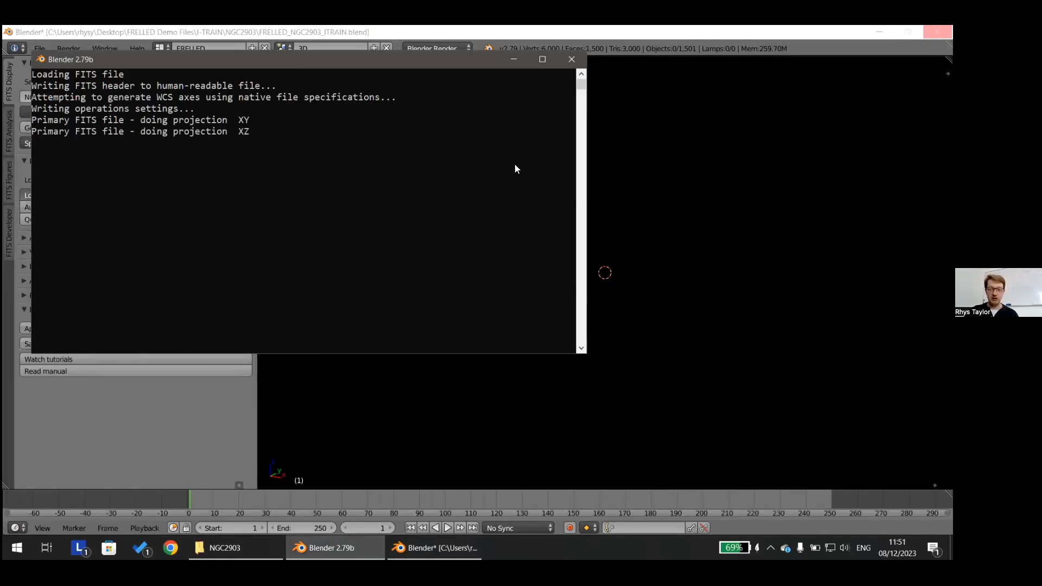
left_click(226, 547)
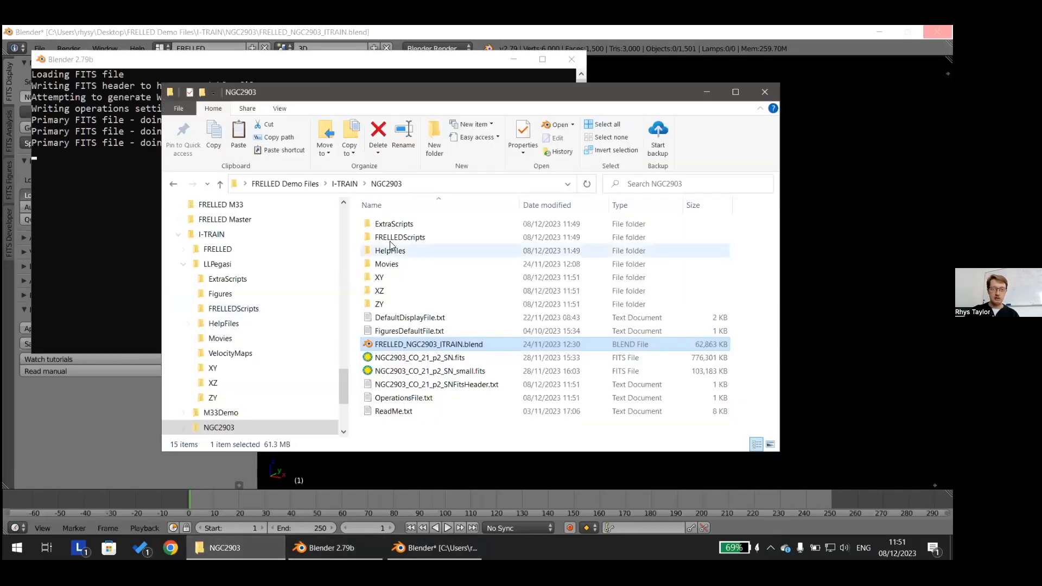
left_click(415, 226)
double_click(414, 226)
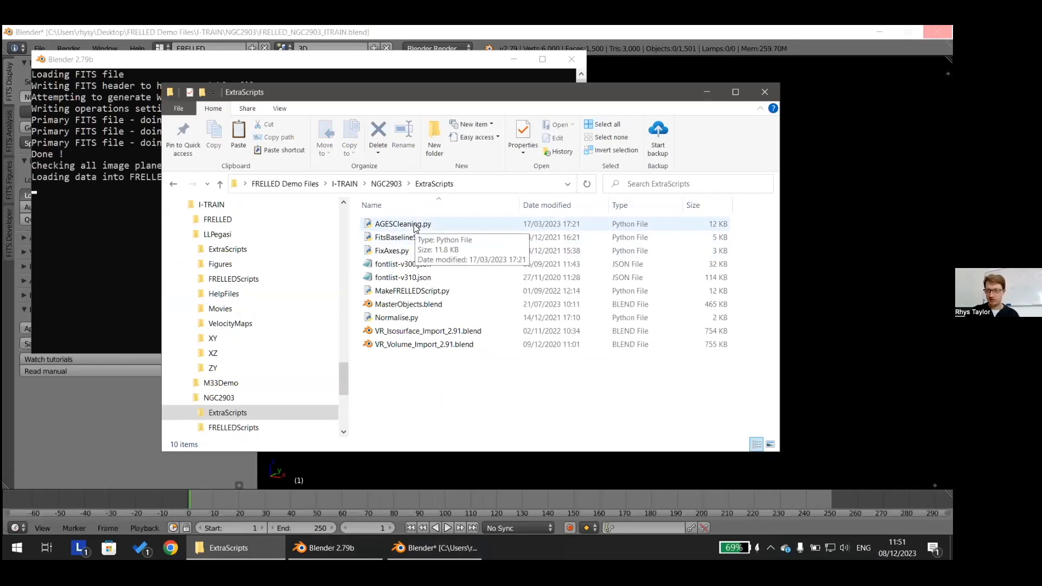
left_click(388, 185)
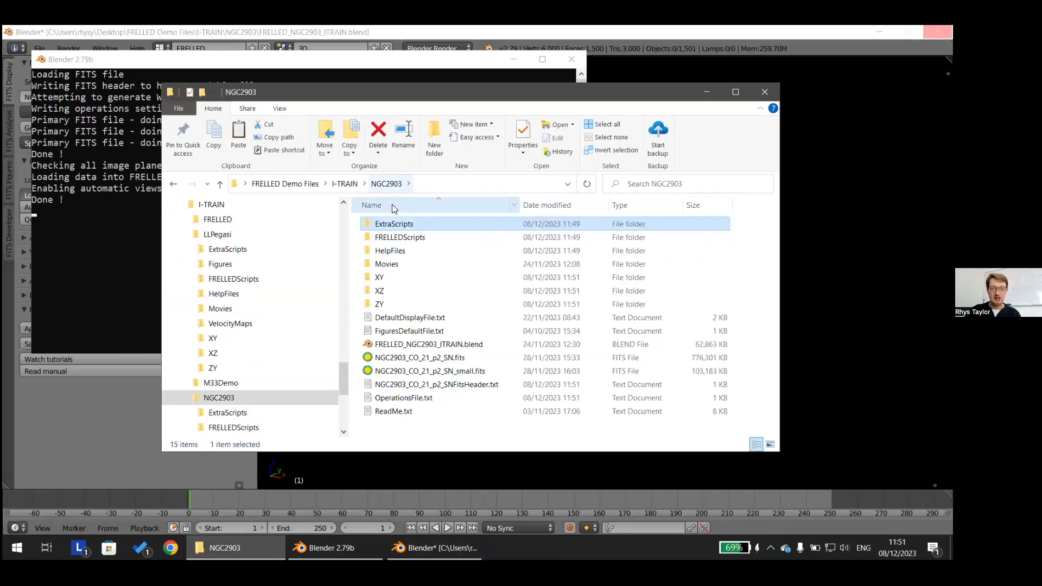
left_click(338, 31)
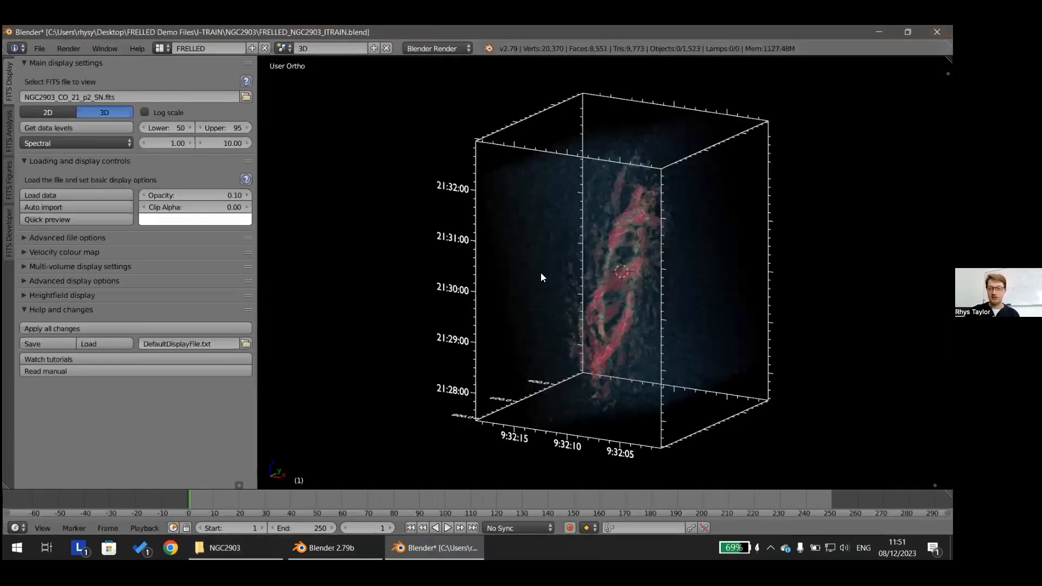
Set the opacity of the NGC2903 volume to 0.20
middle_click_drag(540, 272, 607, 273)
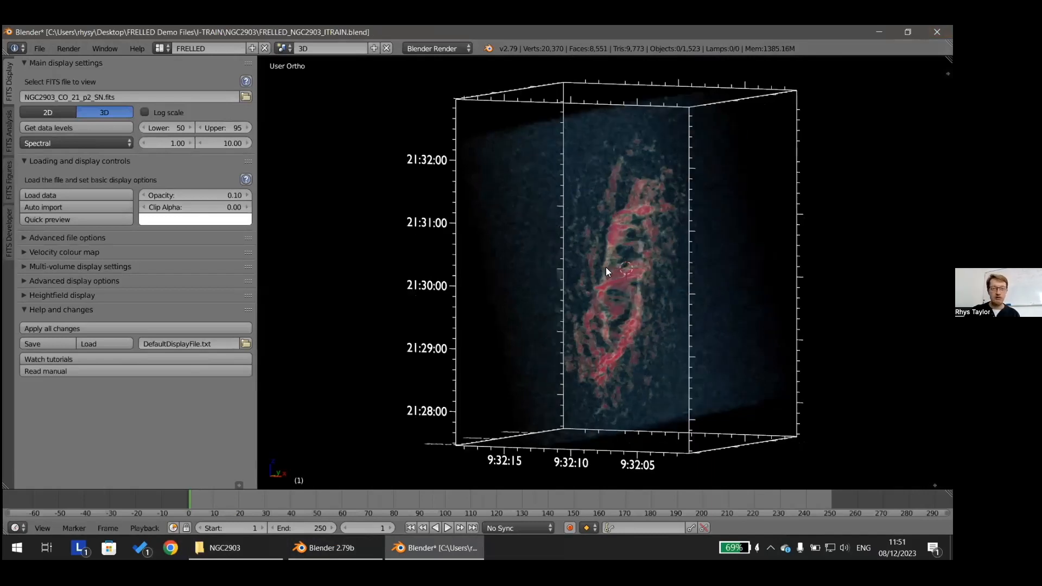
left_click(220, 196)
type("0.2")
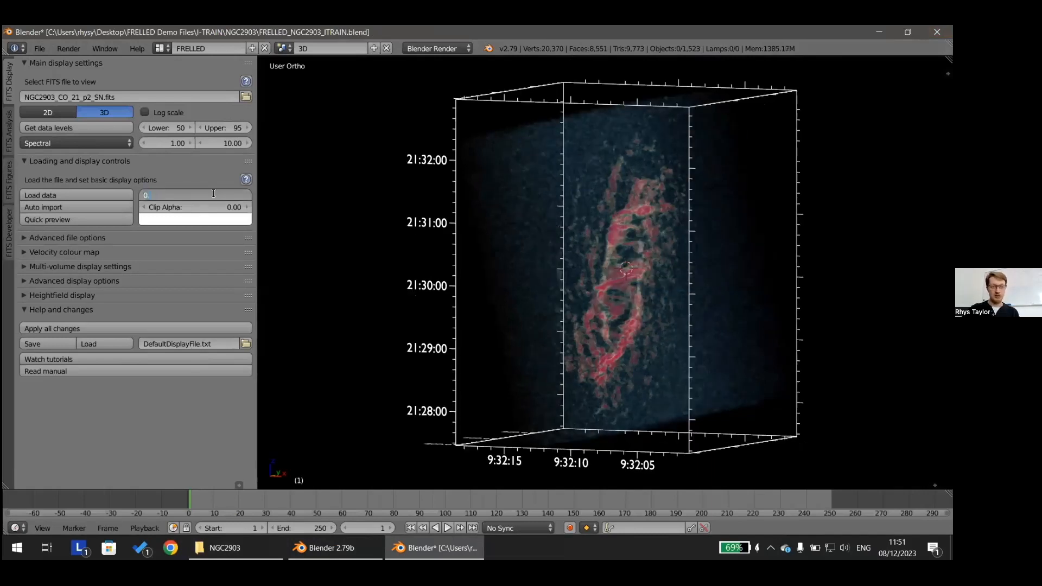
key("Return")
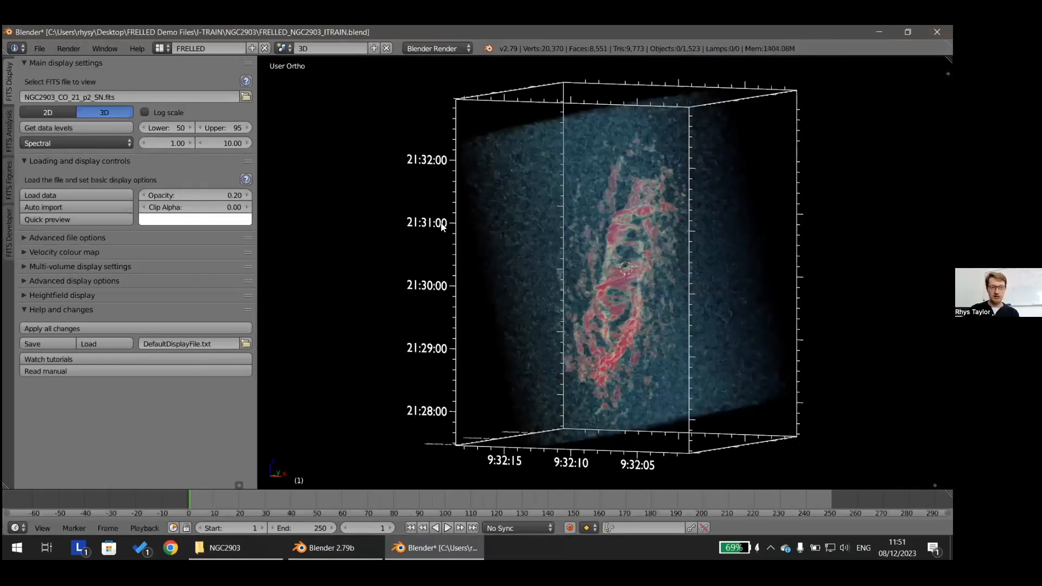
Examine the NGC2903 volume from several angles and finish in the front view
scroll(609, 250, "up", 2)
middle_click_drag(602, 258, 573, 274, "shift")
middle_click_drag(538, 224, 666, 225)
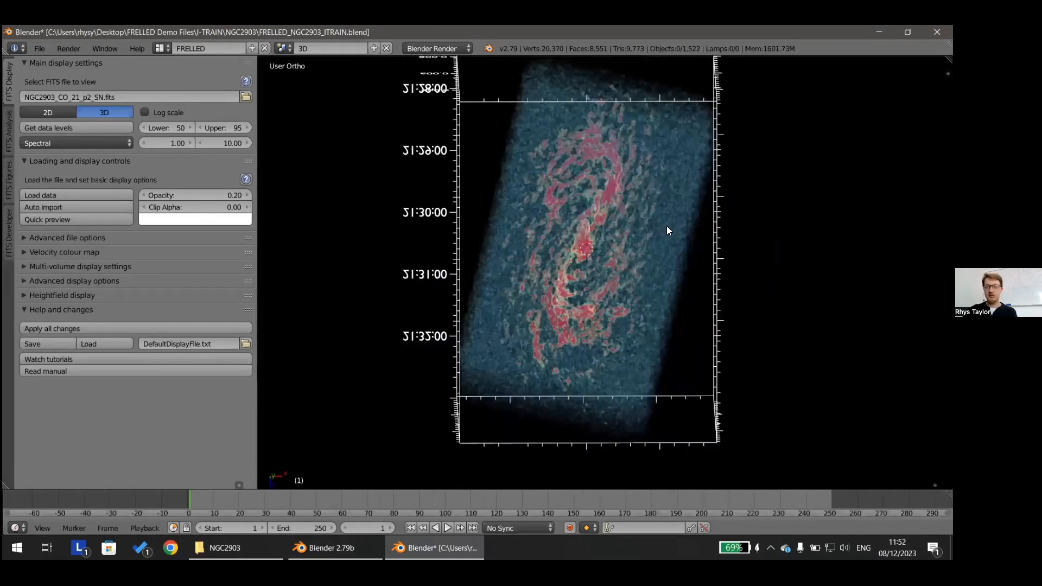
key("KP_1")
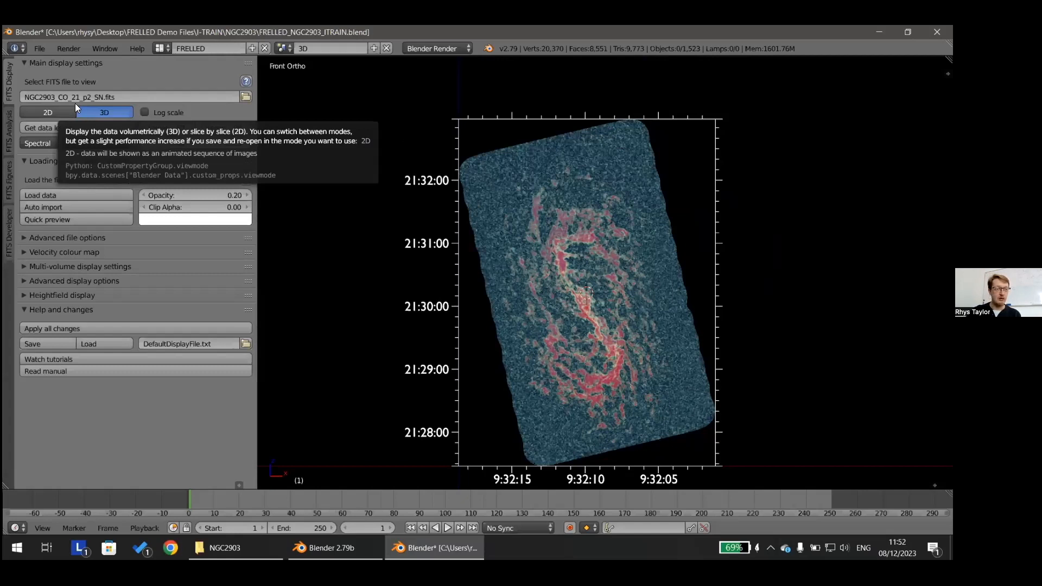
Switch the display mode to 2D, with a lower data limit of -1.00 and the Grey colour map
left_click(57, 110)
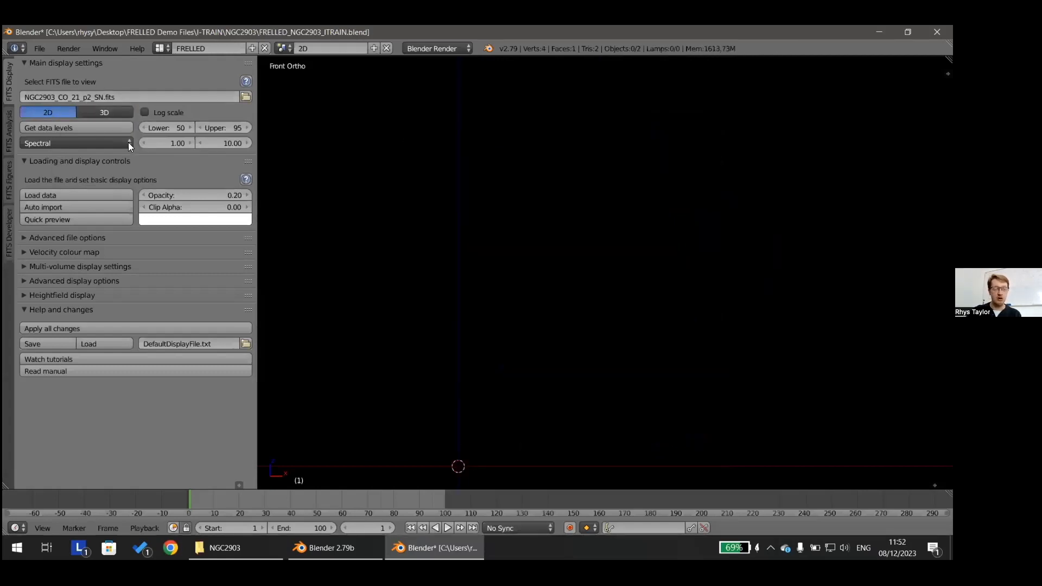
left_click(169, 142)
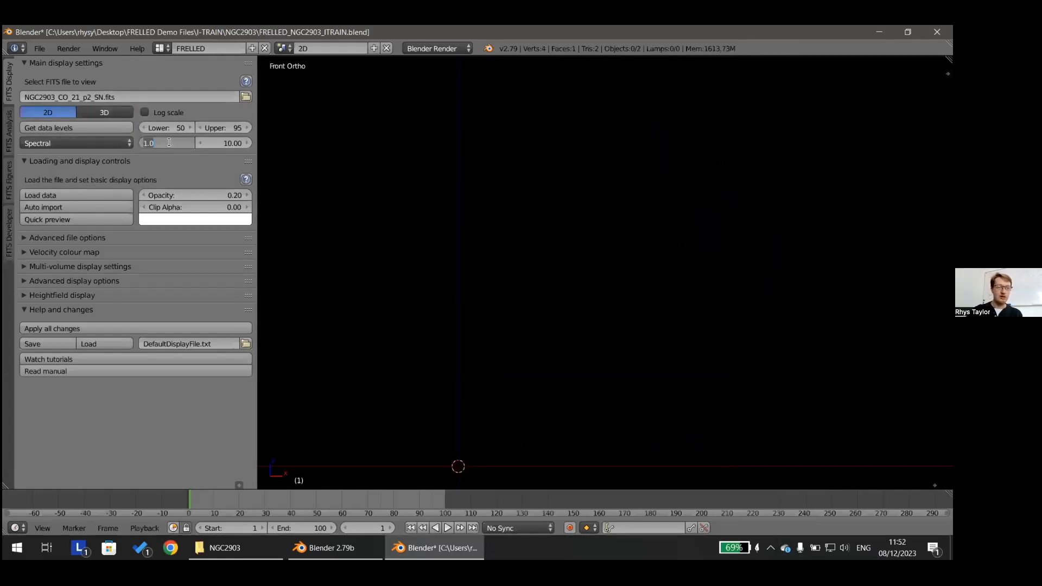
key("BackSpace")
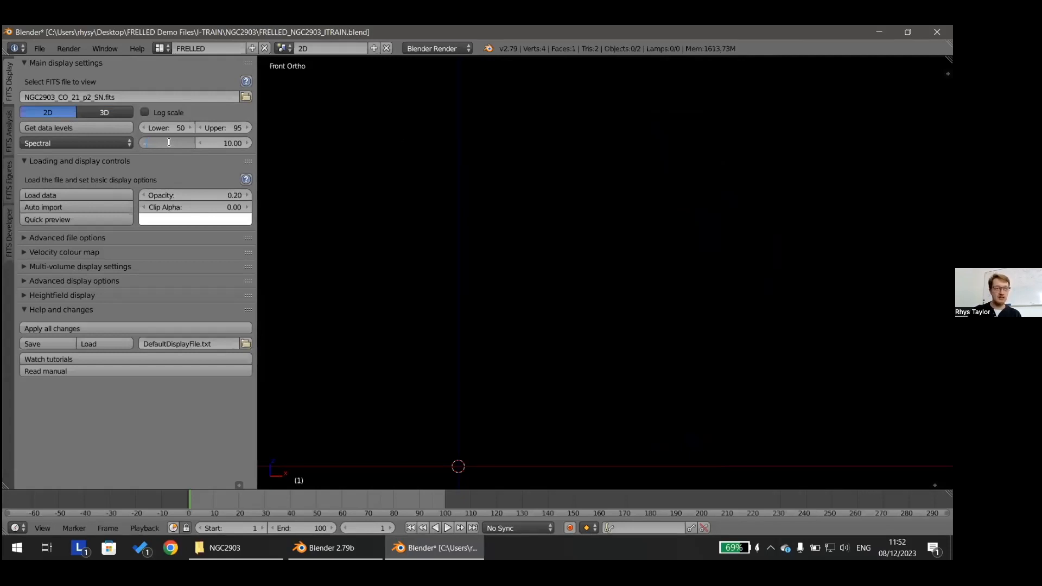
type("-1")
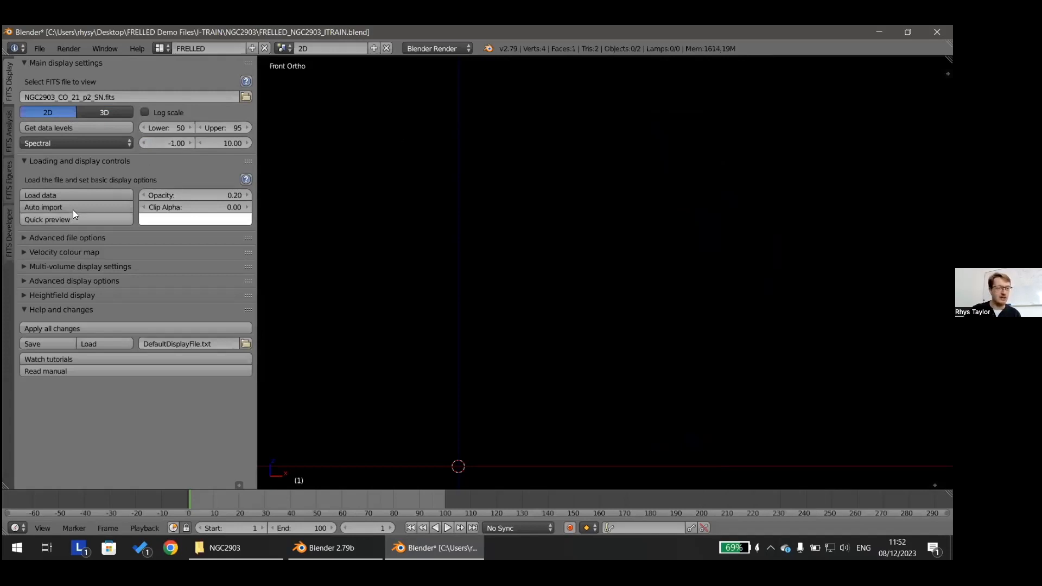
left_click(63, 143)
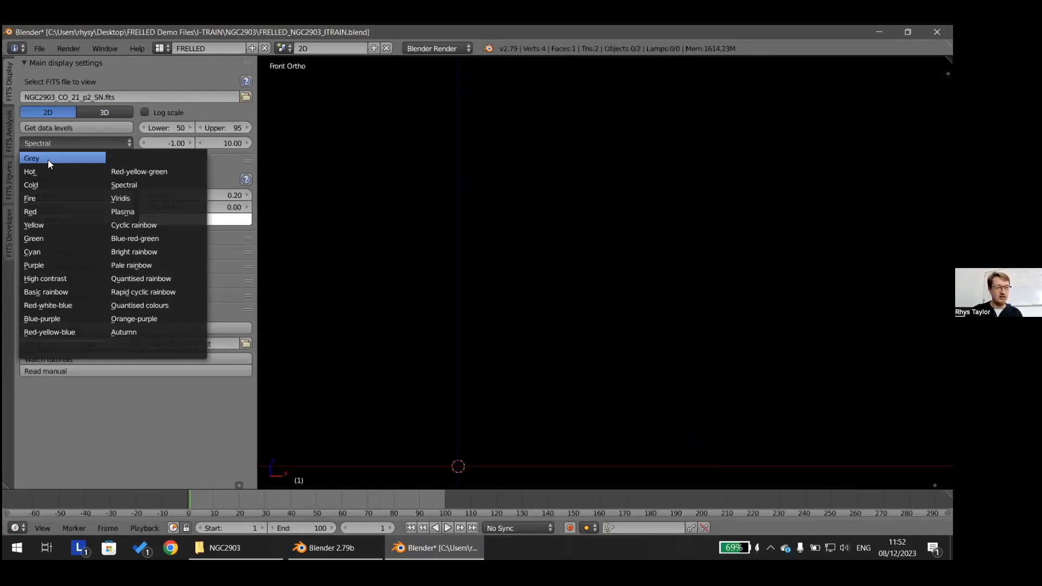
left_click(48, 159)
Check the Diff. cols setting in the advanced file options, and load the data for 2D display while watching the console
left_click(22, 238)
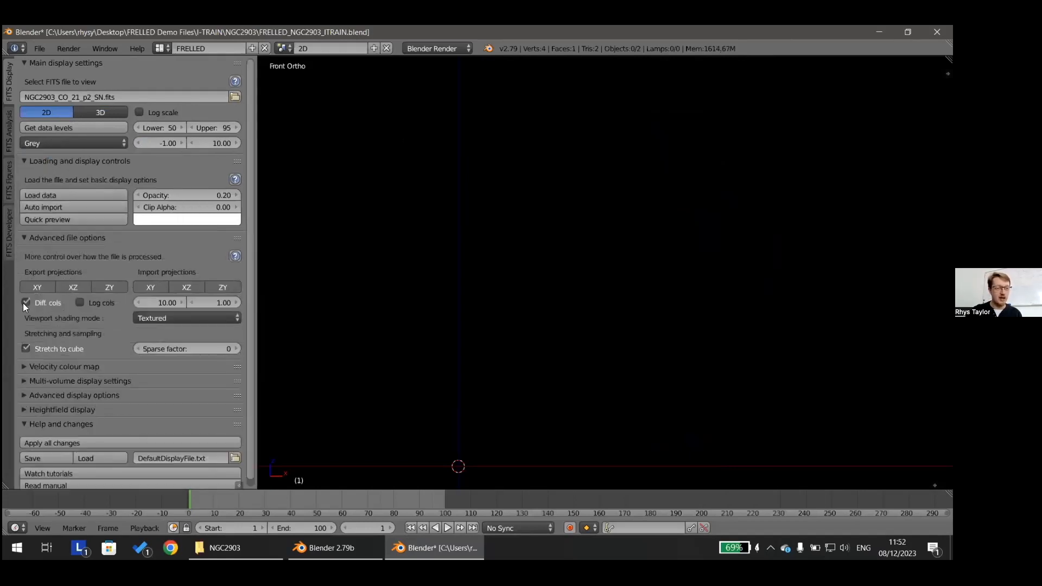
left_click(24, 238)
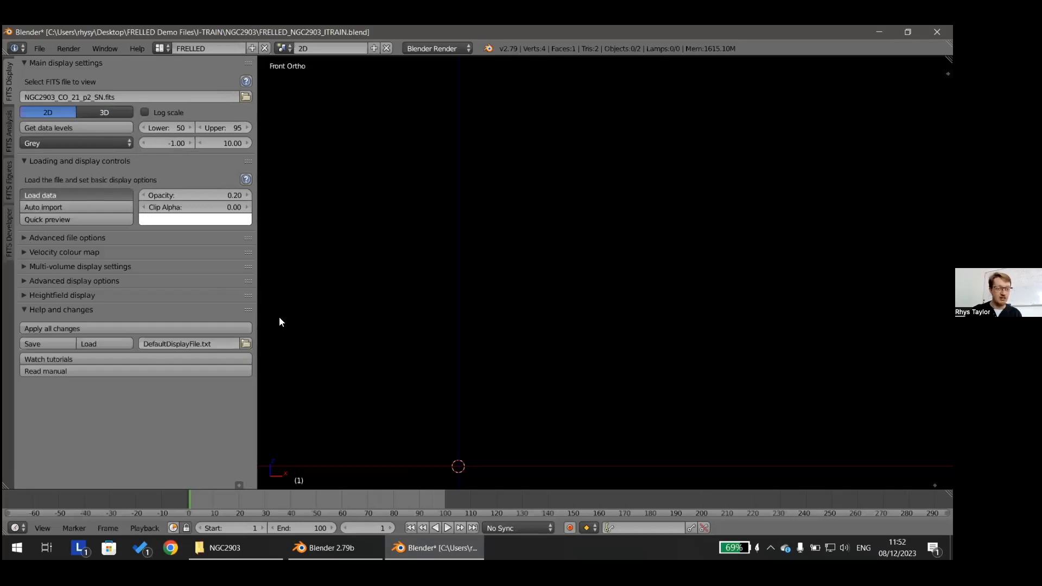
left_click(334, 545)
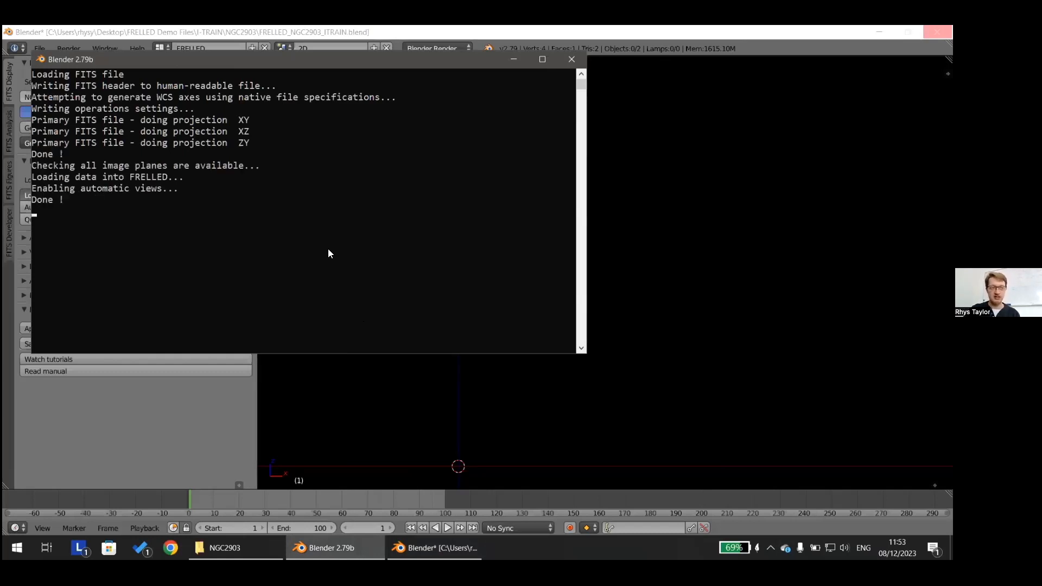
Play through the 2D slices of the NGC2903 data in the front view to examine the emission channel by channel
left_click(307, 30)
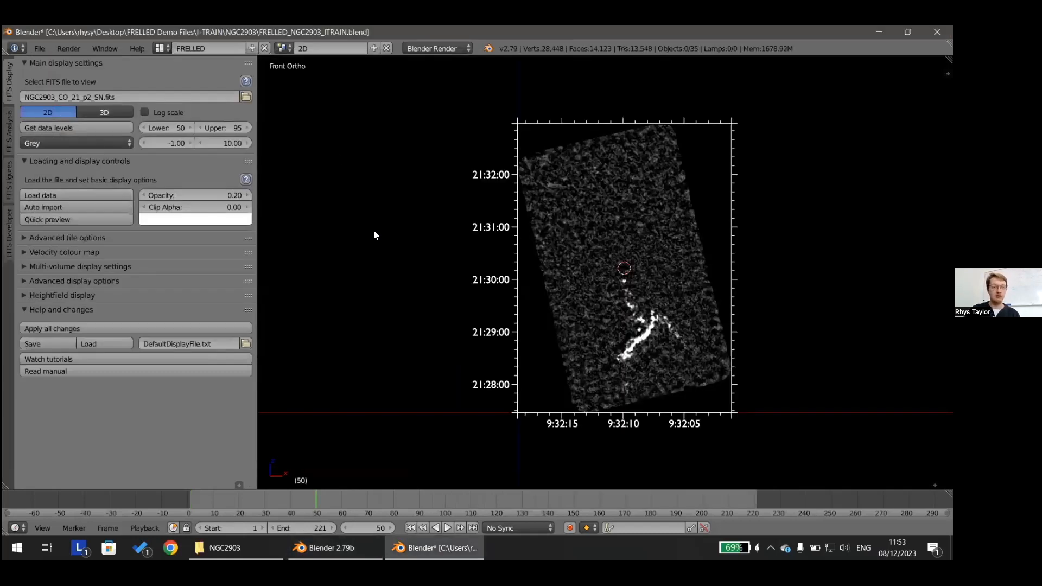
scroll(595, 261, "down", 1)
middle_click_drag(597, 260, 535, 246, "shift")
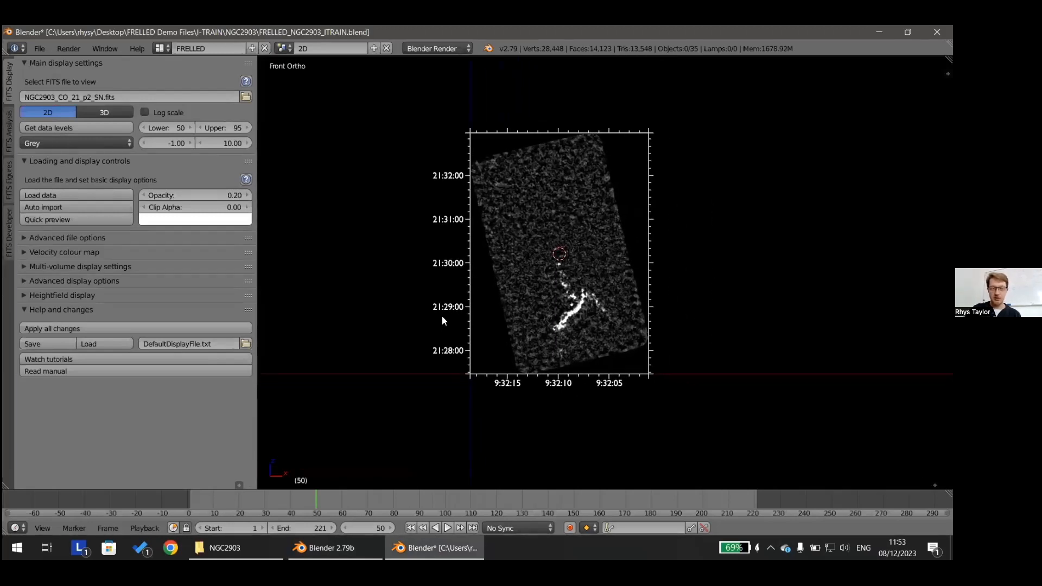
scroll(489, 456, "up", 1)
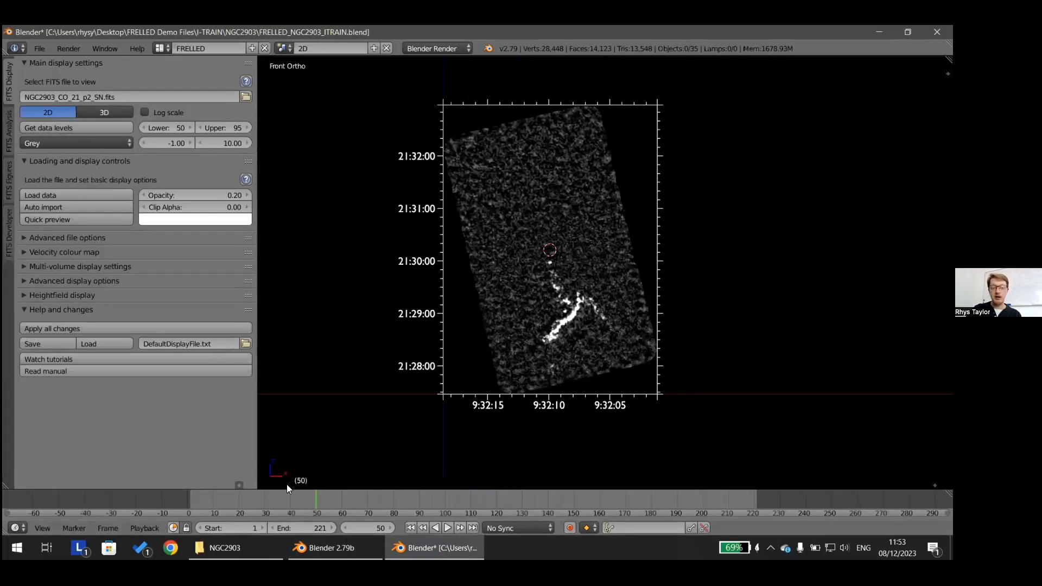
key("alt+a")
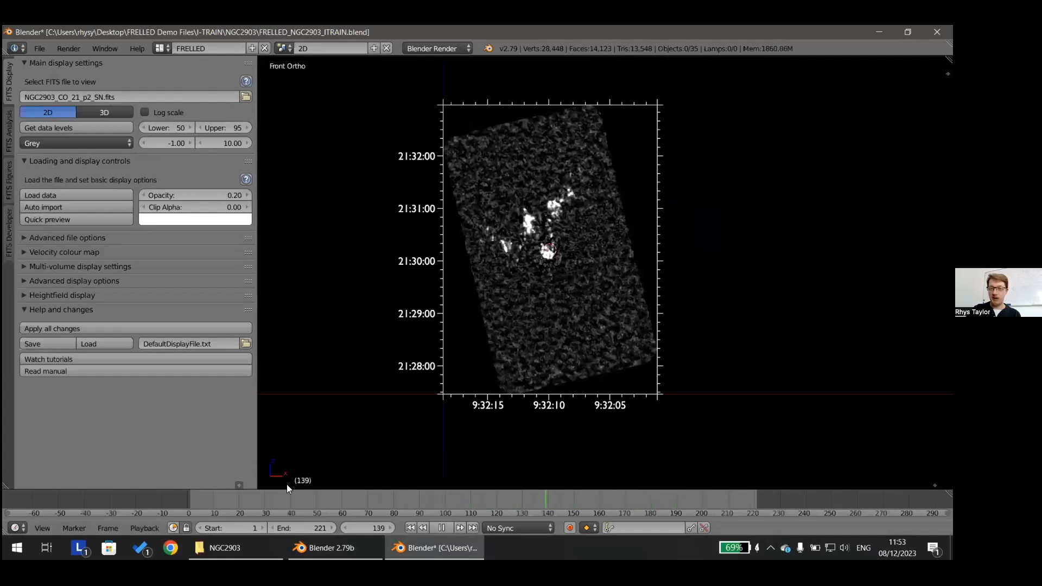
key("alt+a")
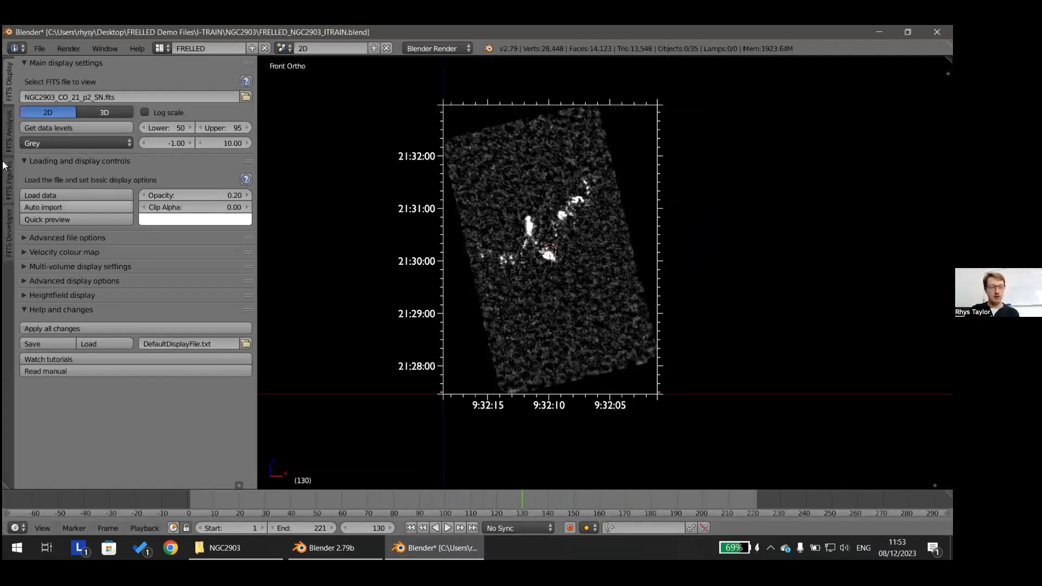
Play through the 2D slices in the top view, with the timeline showing the full 1102-frame range
key("KP_7")
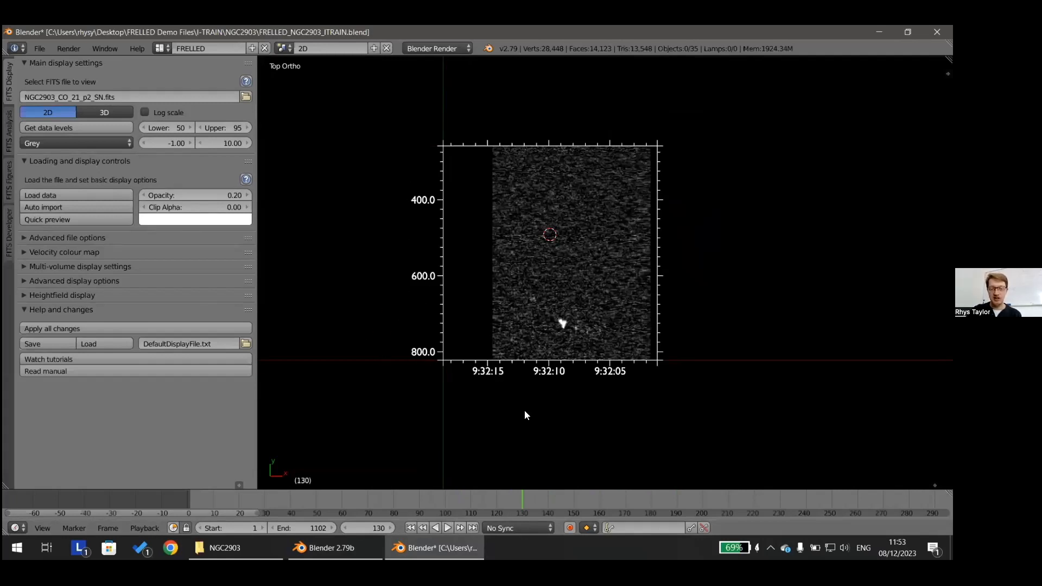
scroll(509, 485, "down", 2)
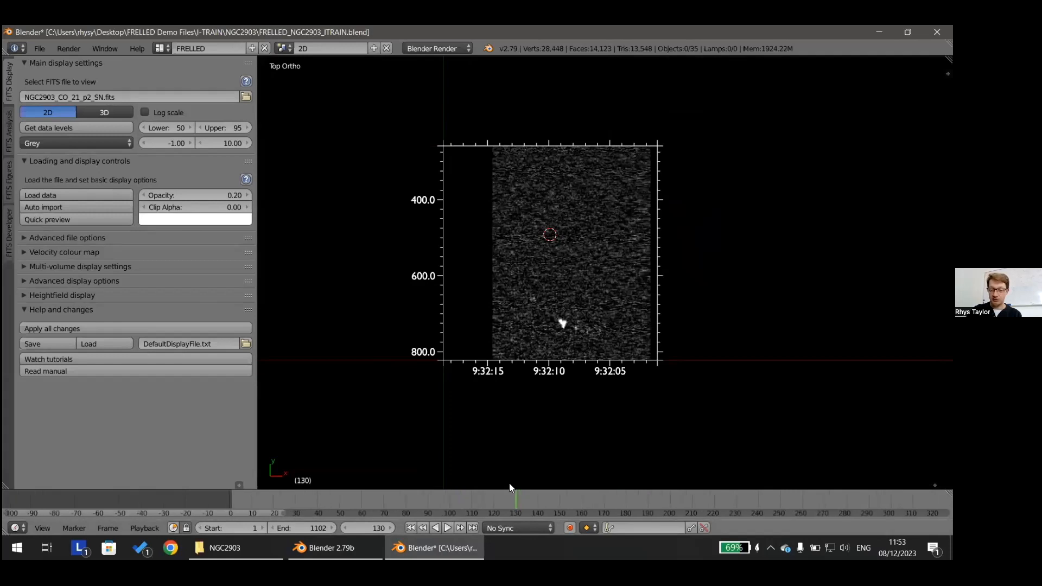
scroll(509, 487, "down", 5)
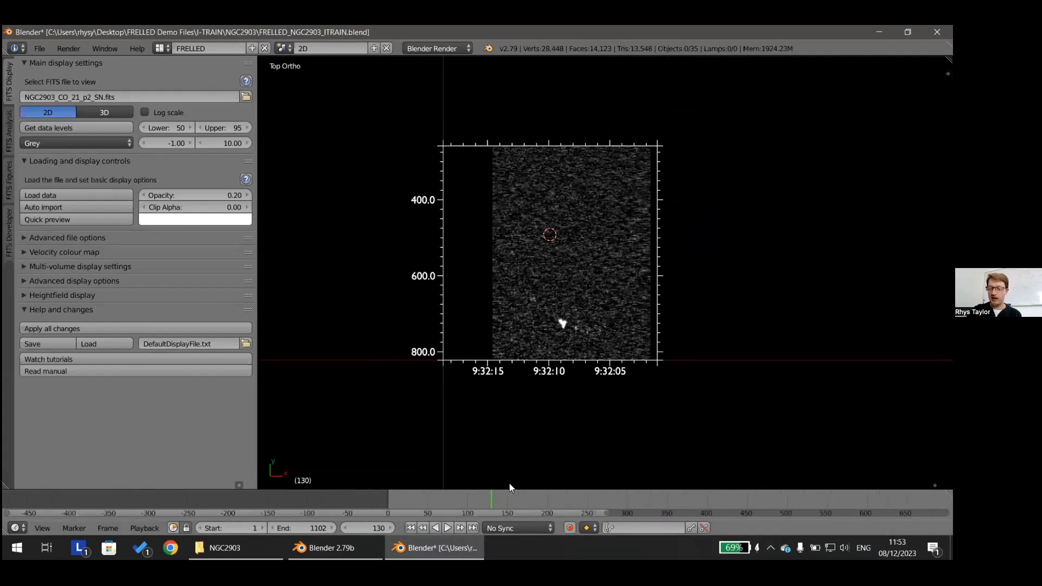
scroll(509, 485, "down", 3)
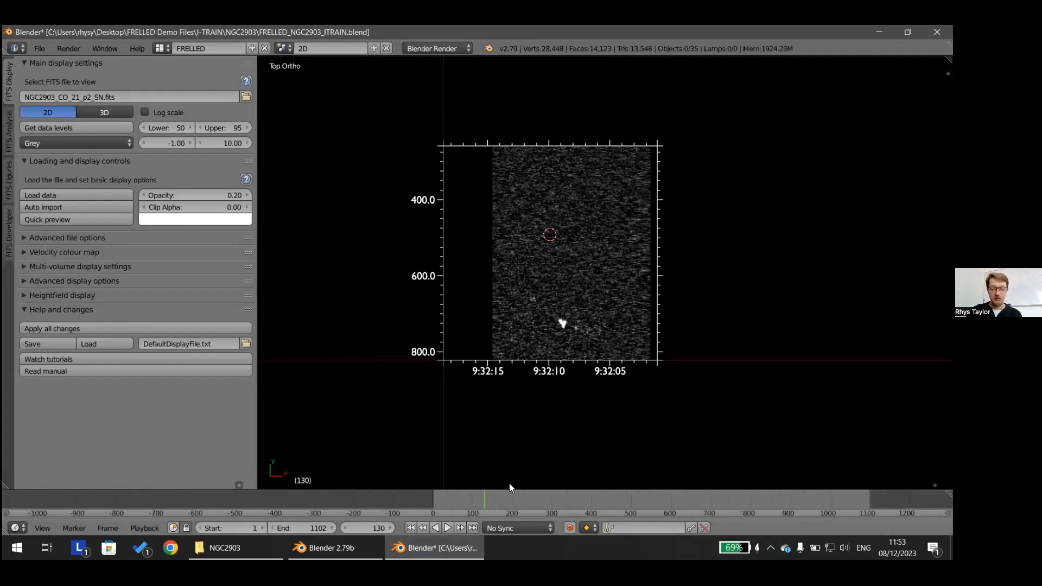
scroll(509, 486, "right", 2, "ctrl")
key("alt+a")
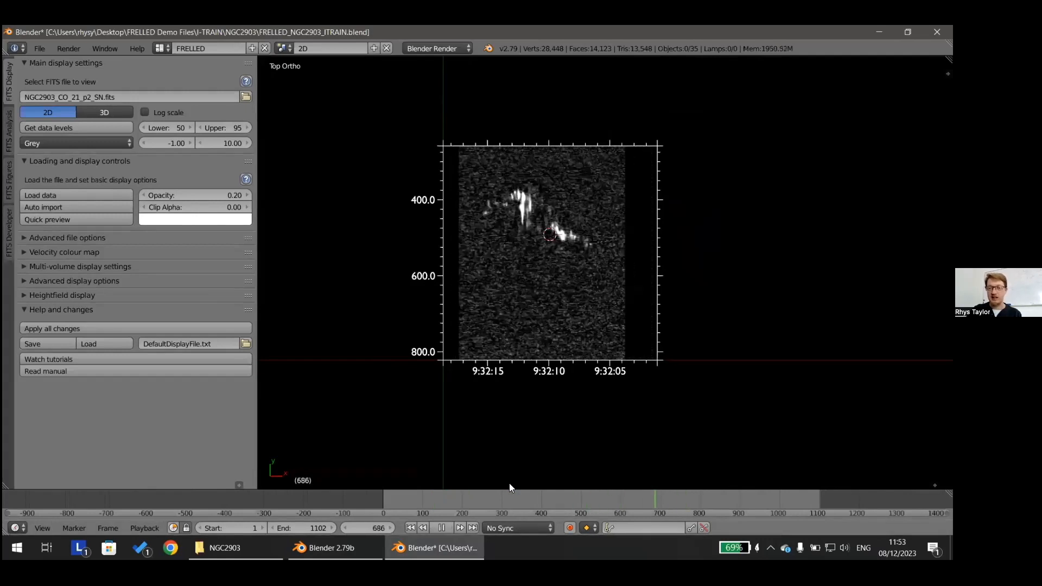
key("alt+a")
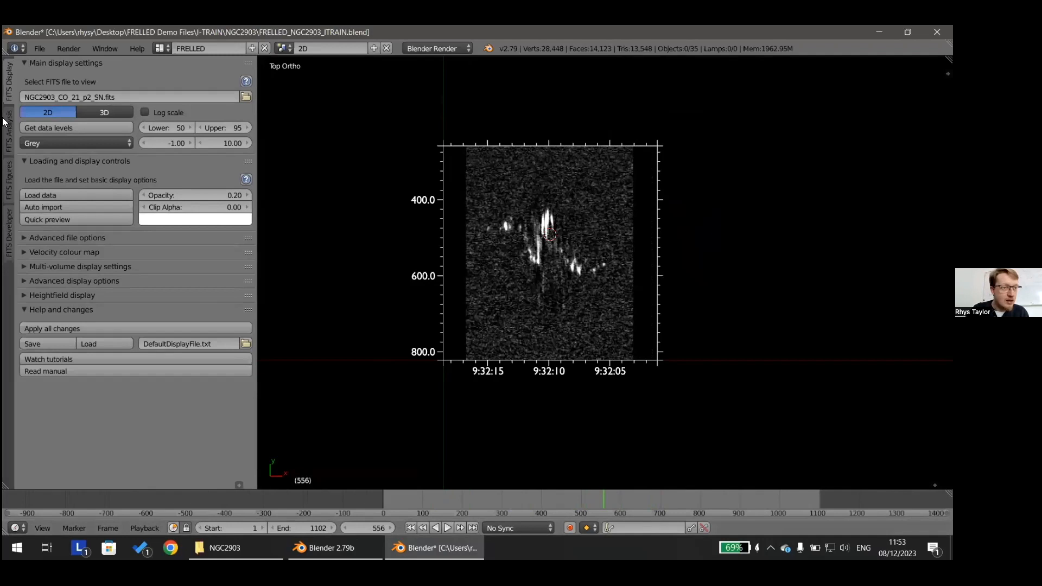
Switch the display mode back to 3D and show the NGC2903 volume in the front view
left_click(117, 109)
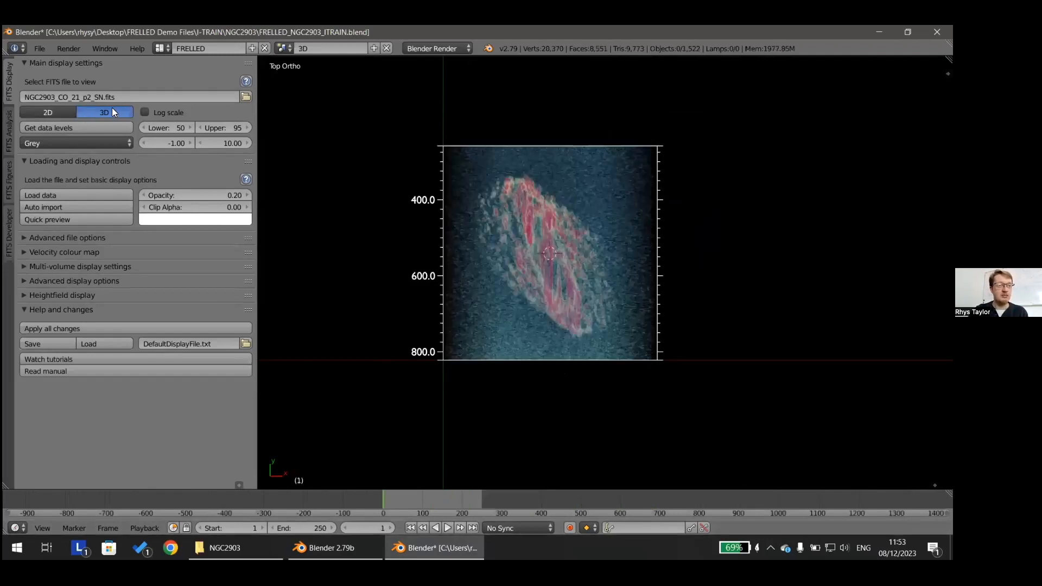
middle_click_drag(502, 289, 506, 182)
key("KP_1")
scroll(506, 190, "up", 2)
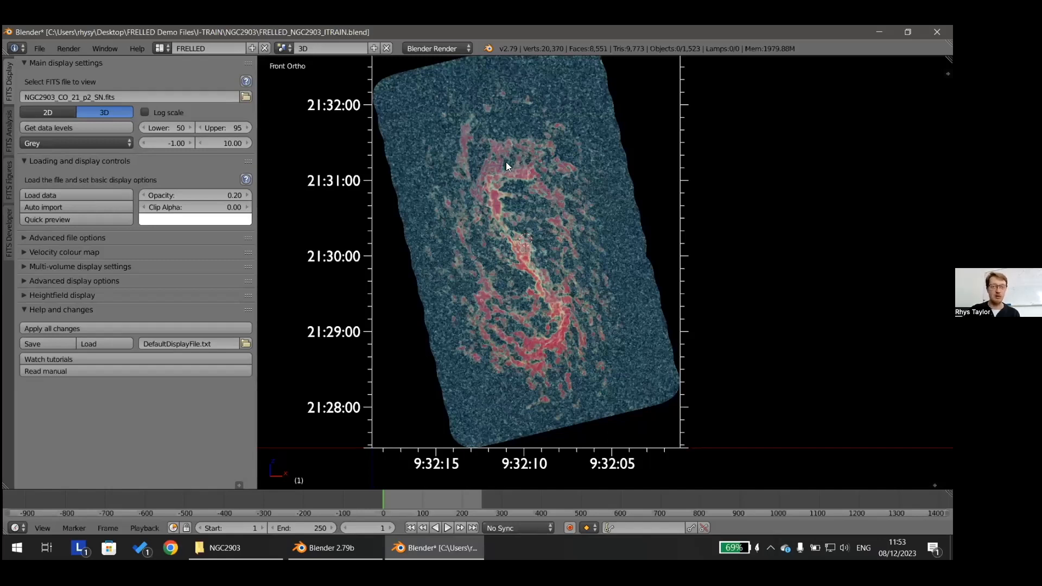
Place the 3D cursor on the small isolated blob above the galaxy's northern end in the front view
scroll(507, 149, "up", 1)
middle_click_drag(507, 149, 588, 287, "shift")
scroll(556, 229, "up", 3)
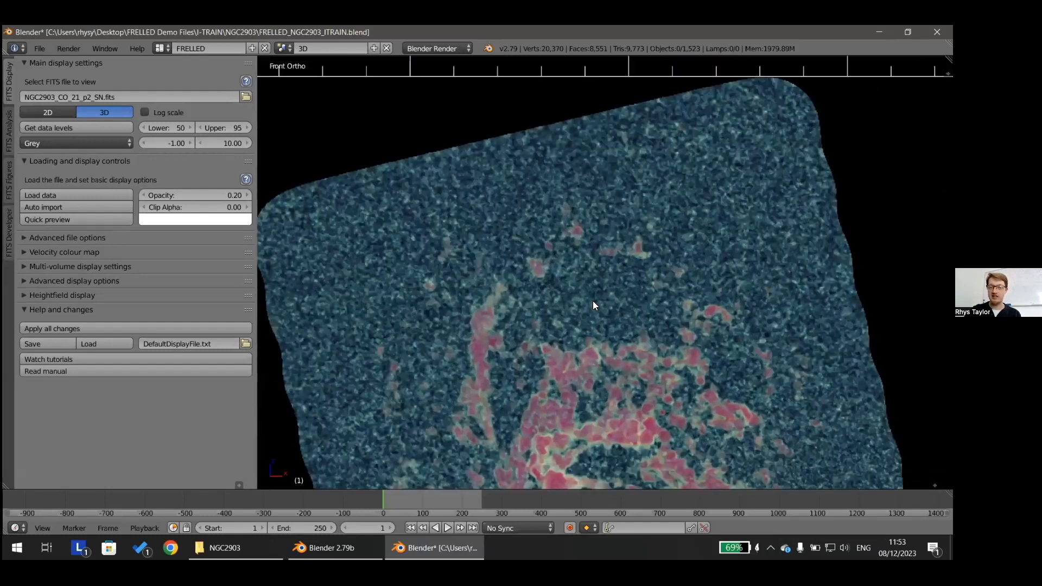
scroll(591, 302, "up", 5)
middle_click_drag(655, 310, 617, 374, "shift")
scroll(452, 309, "up", 2)
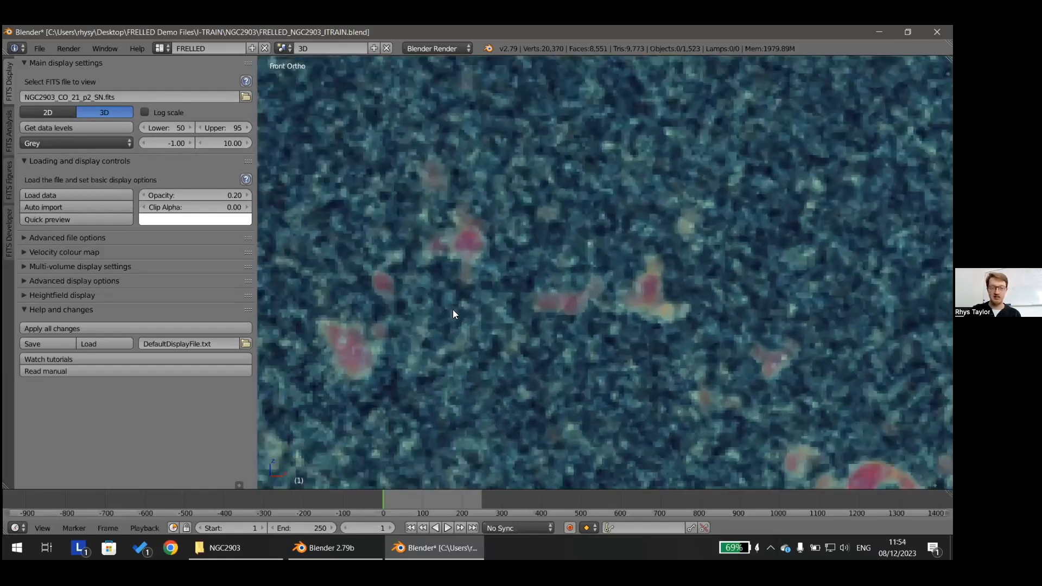
scroll(455, 314, "up", 2)
middle_click_drag(455, 314, 670, 299, "shift")
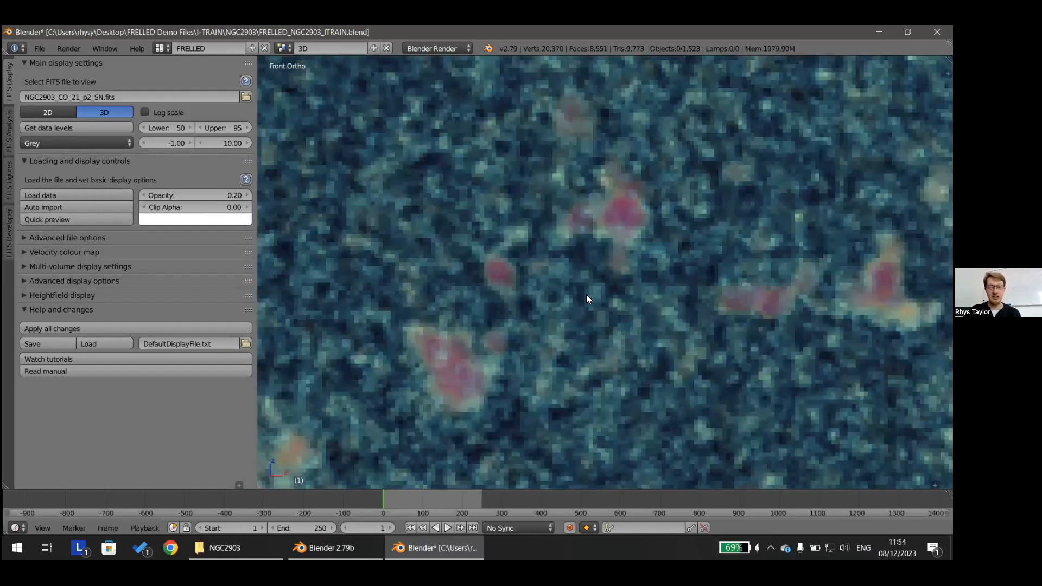
scroll(559, 301, "down", 1)
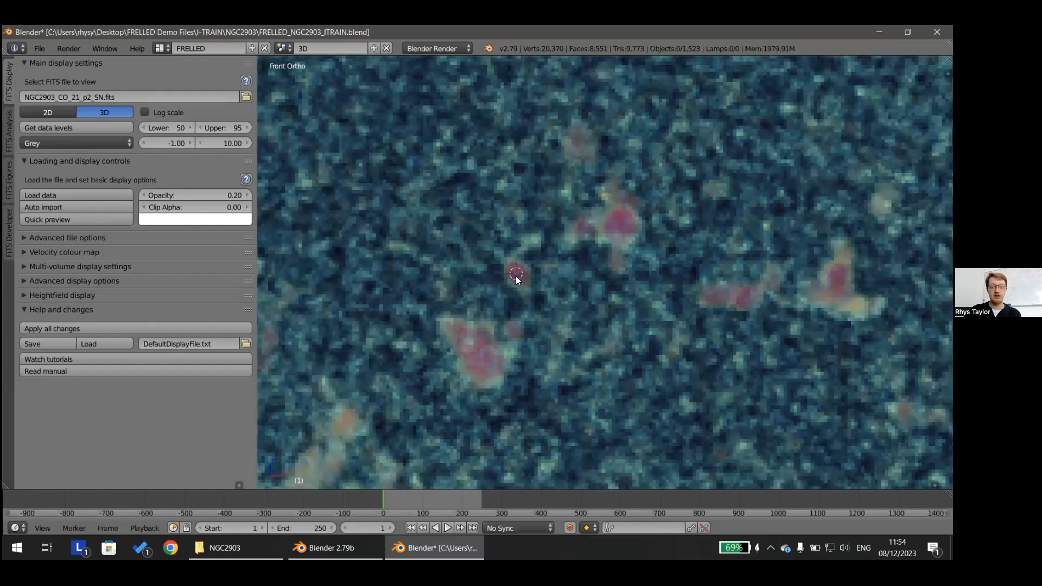
Check the 3D cursor's position relative to the small blob from an oblique angle and in the front view
scroll(516, 278, "down", 5)
scroll(559, 260, "up", 1)
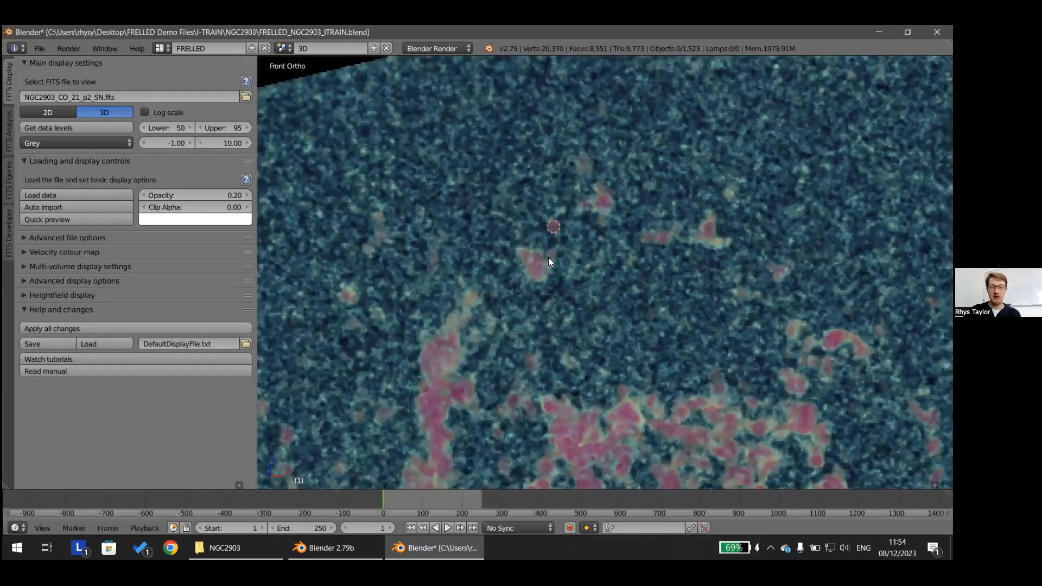
scroll(548, 257, "up", 2)
middle_click_drag(528, 247, 546, 257)
scroll(543, 256, "up", 1)
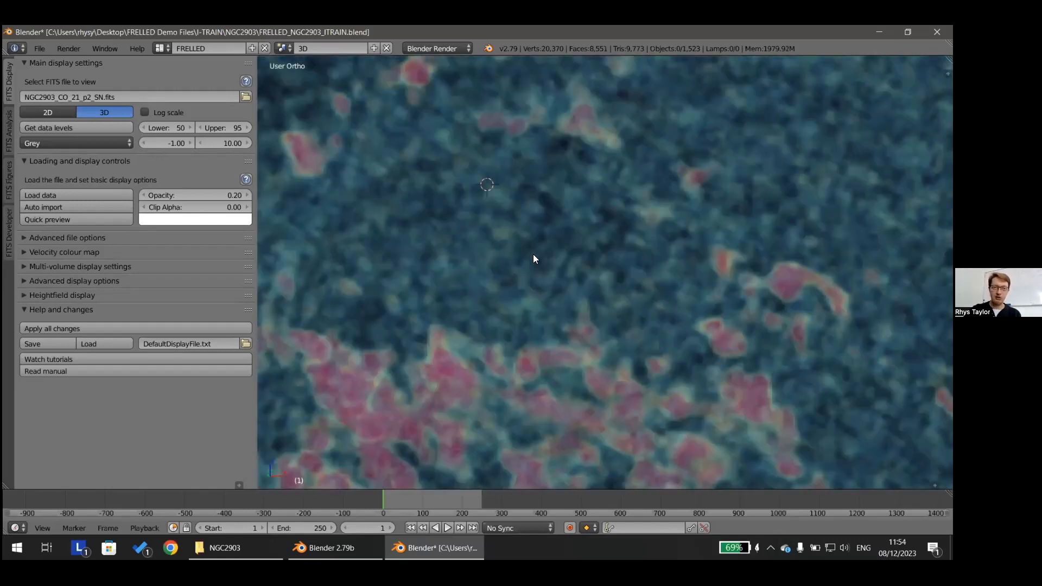
key("KP_1")
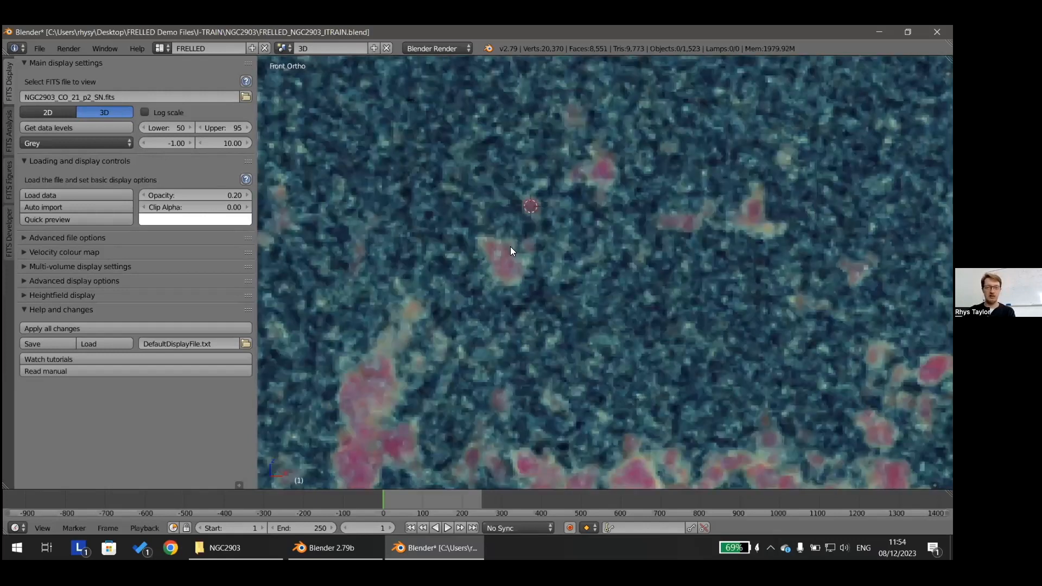
key("ctrl+KP_1")
key("KP_1")
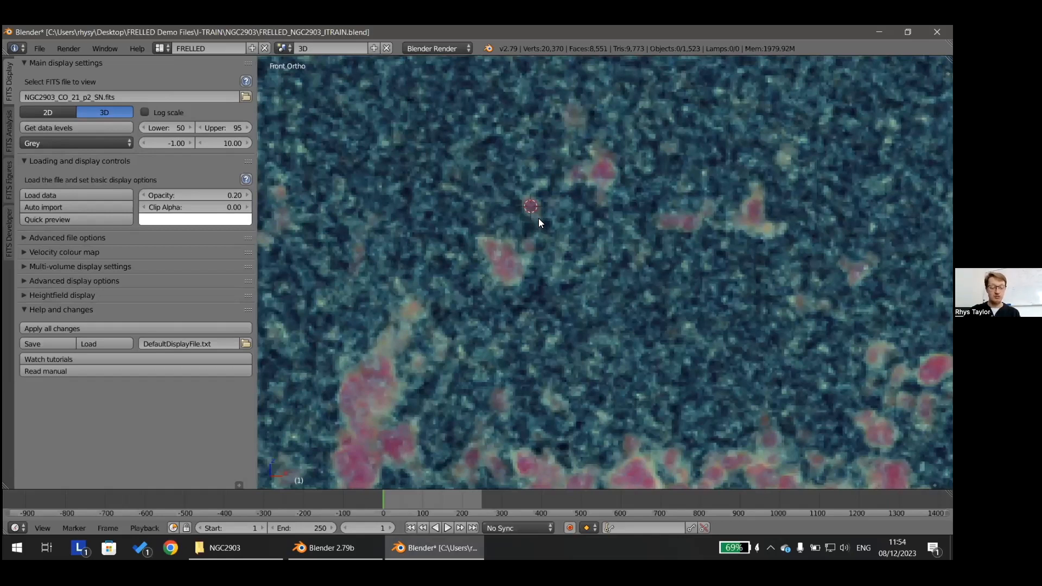
Clip the 3D view to a small box around the blob marked by the cursor
key("b")
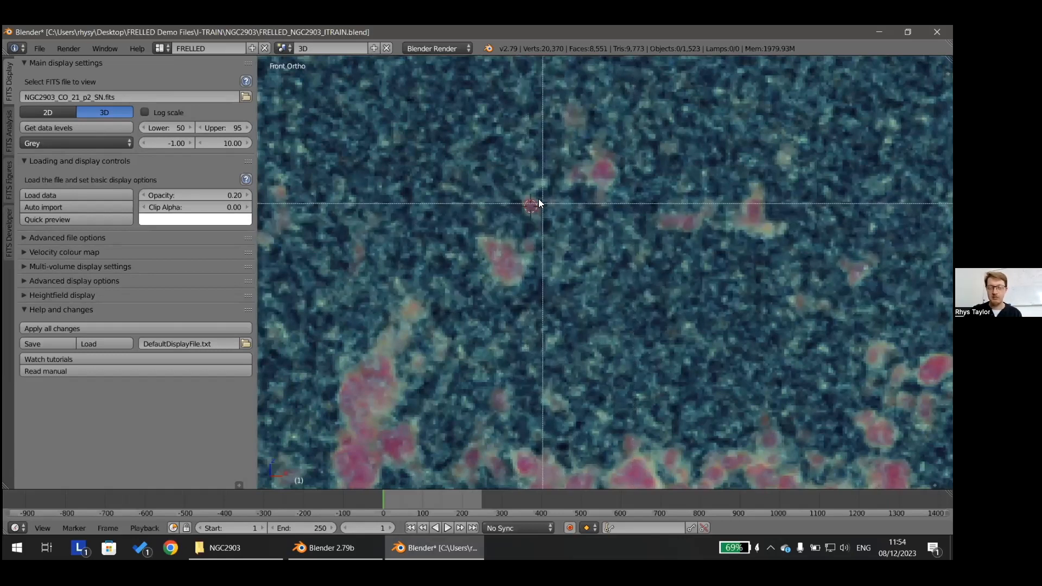
left_click_drag(499, 175, 563, 240)
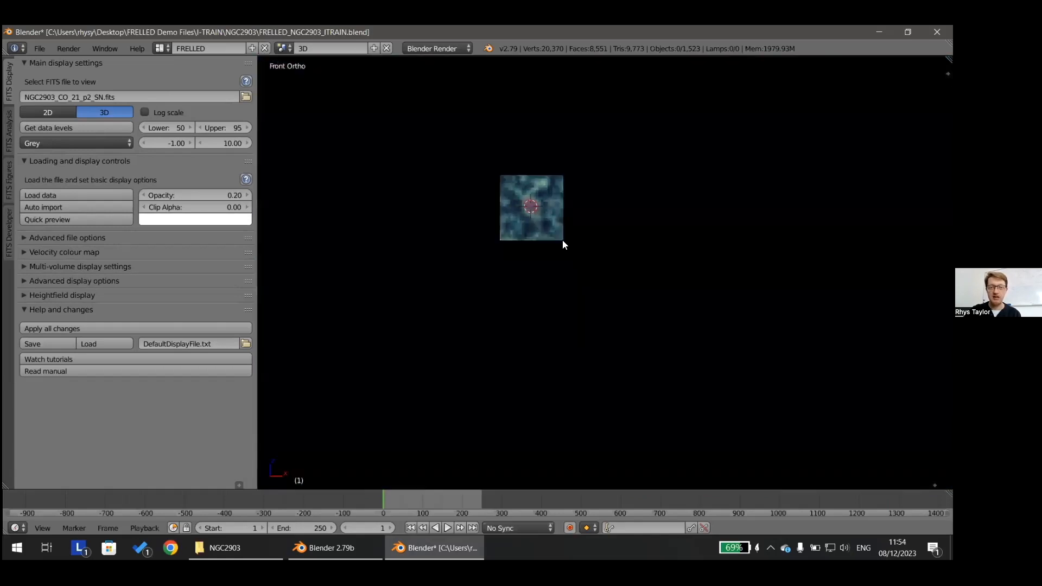
mouse_move(544, 224)
middle_mouse_down()
mouse_move(604, 268)
mouse_move(560, 263)
mouse_move(597, 263)
mouse_move(578, 258)
mouse_move(583, 305)
middle_mouse_up()
Place the 3D cursor on the clipped blob along the velocity axis in the top view
key("KP_7")
scroll(582, 300, "down", 7)
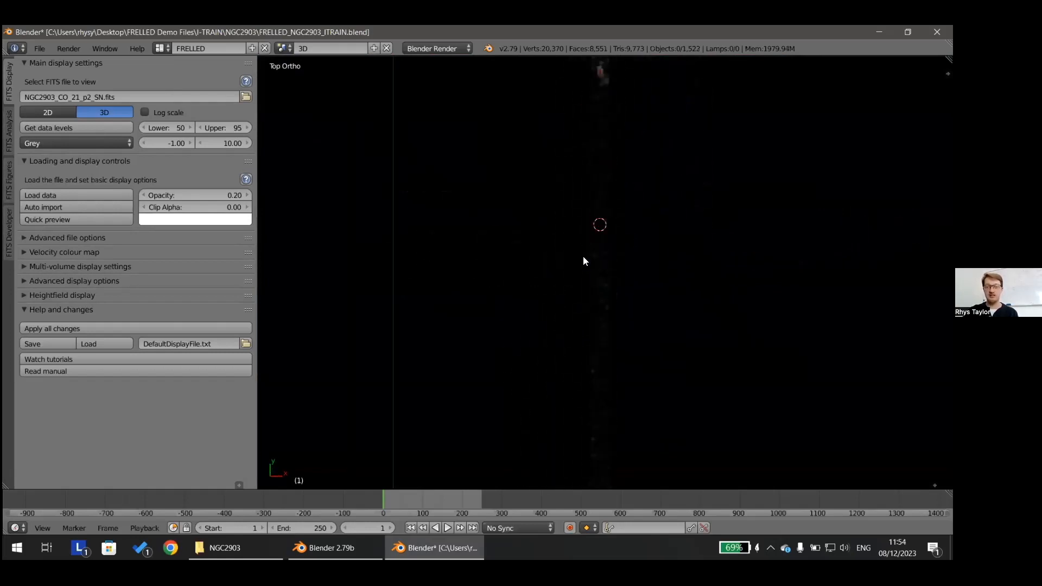
middle_click_drag(610, 157, 611, 307, "shift")
scroll(607, 293, "up", 3)
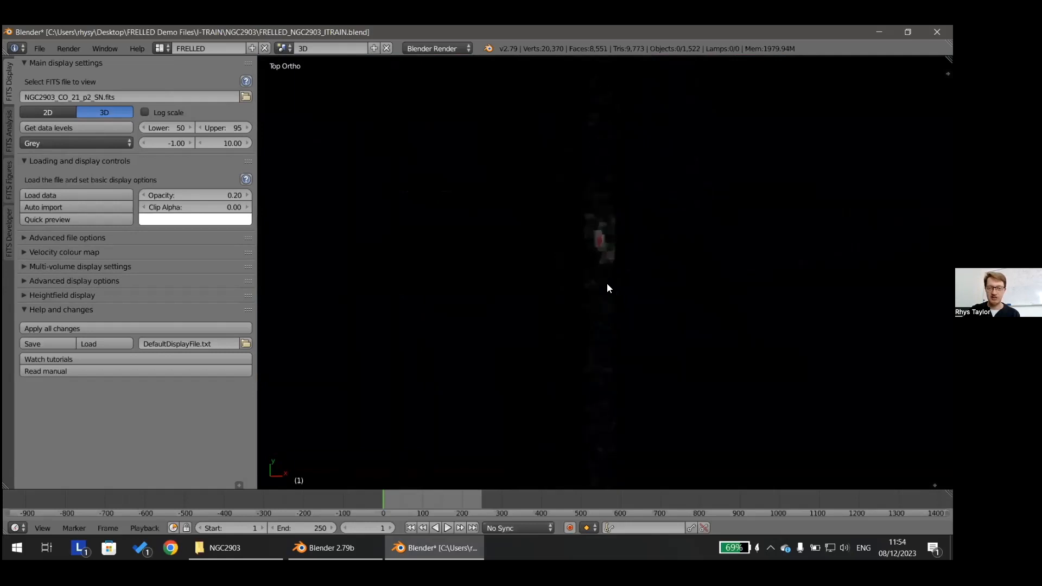
scroll(608, 283, "up", 3)
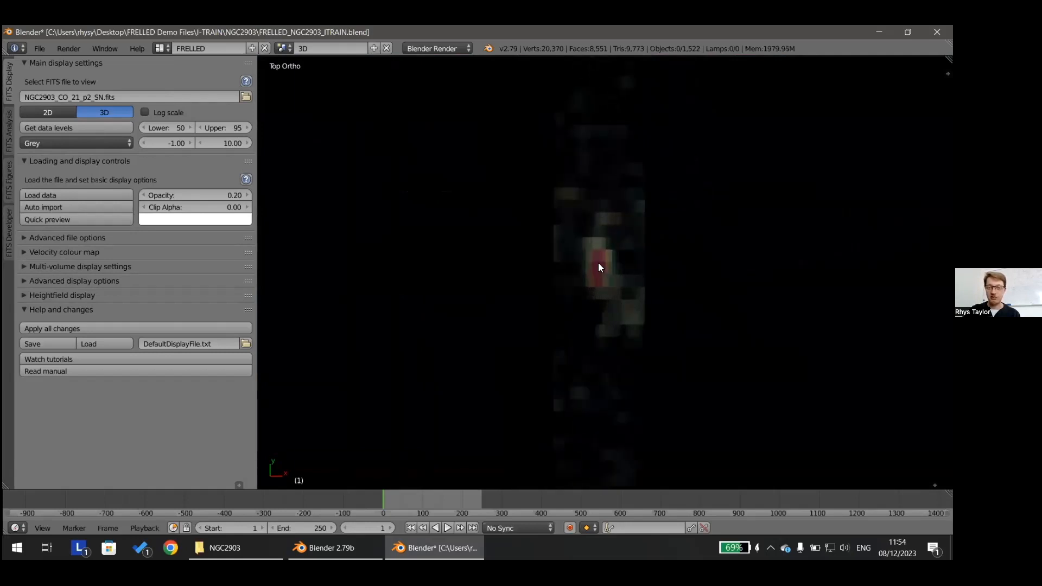
scroll(607, 315, "down", 3)
key("KP_1")
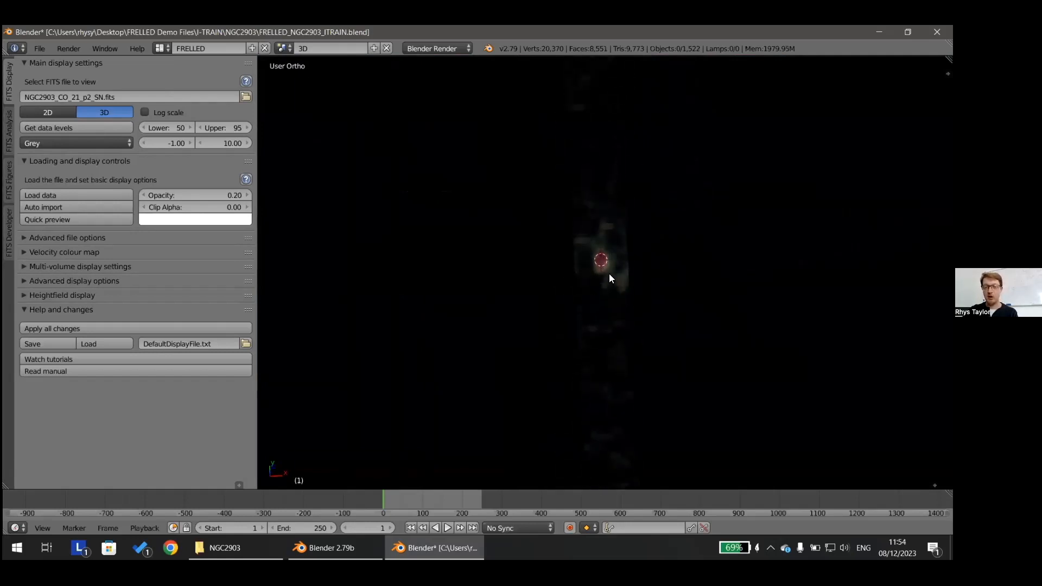
Check the 3D cursor's alignment with the blob in the right view
scroll(607, 272, "down", 3)
key("KP_3")
scroll(606, 272, "up", 4)
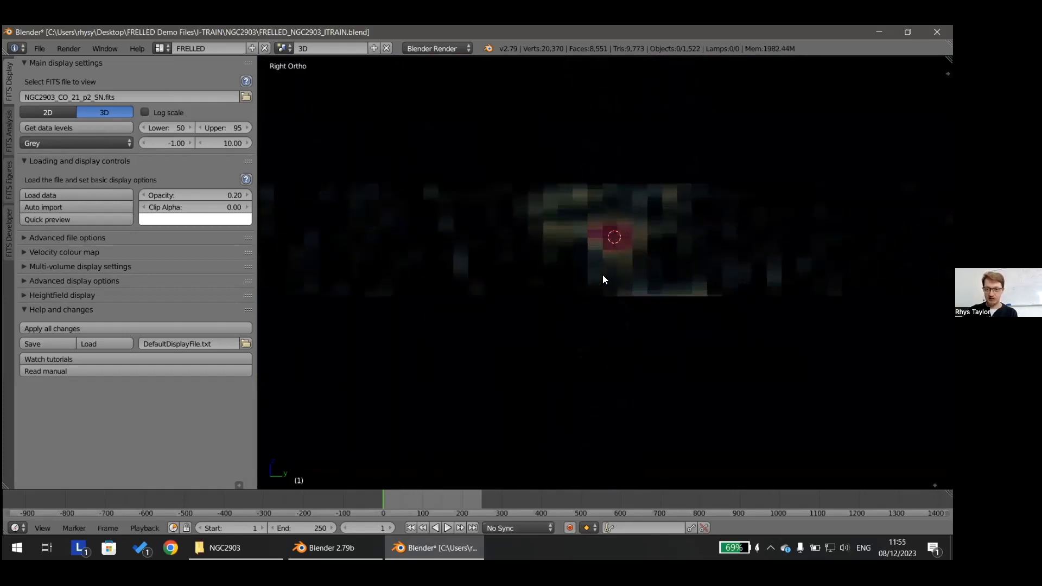
Return to the front view and remove the clipping to show the whole volume around the blob
key("KP_1")
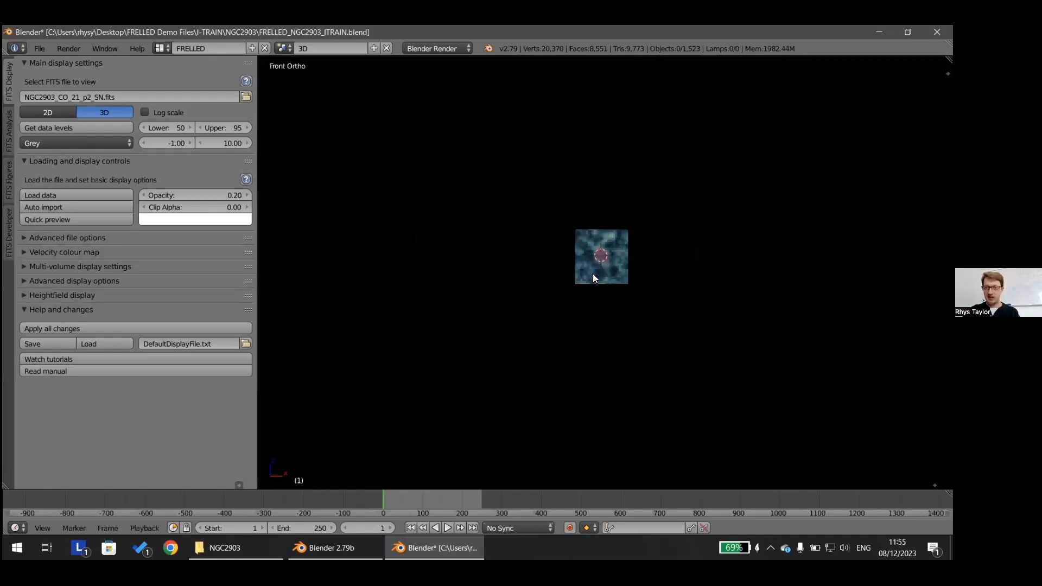
scroll(592, 273, "up", 5)
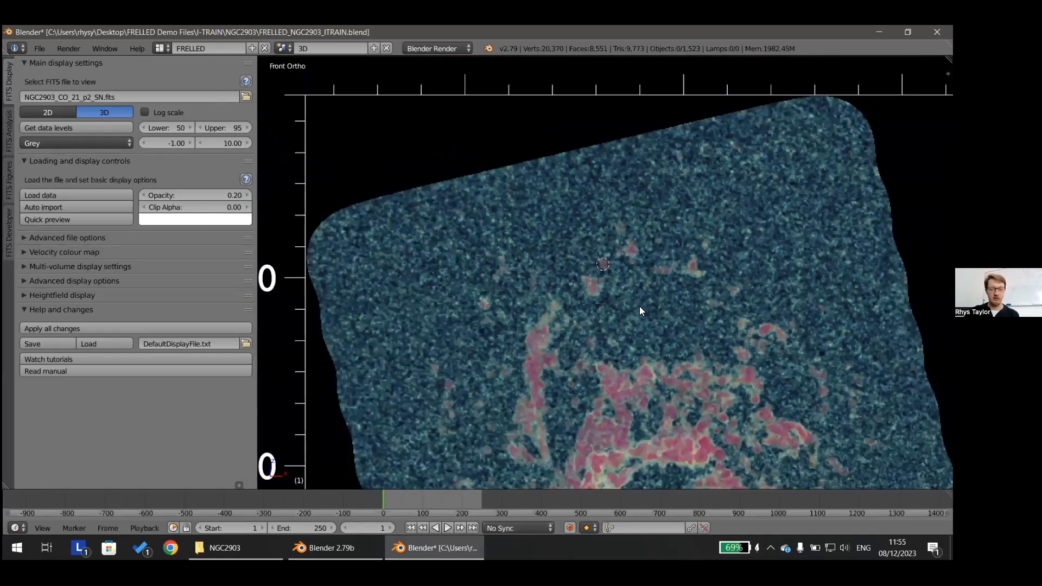
middle_click_drag(649, 316, 608, 282, "shift")
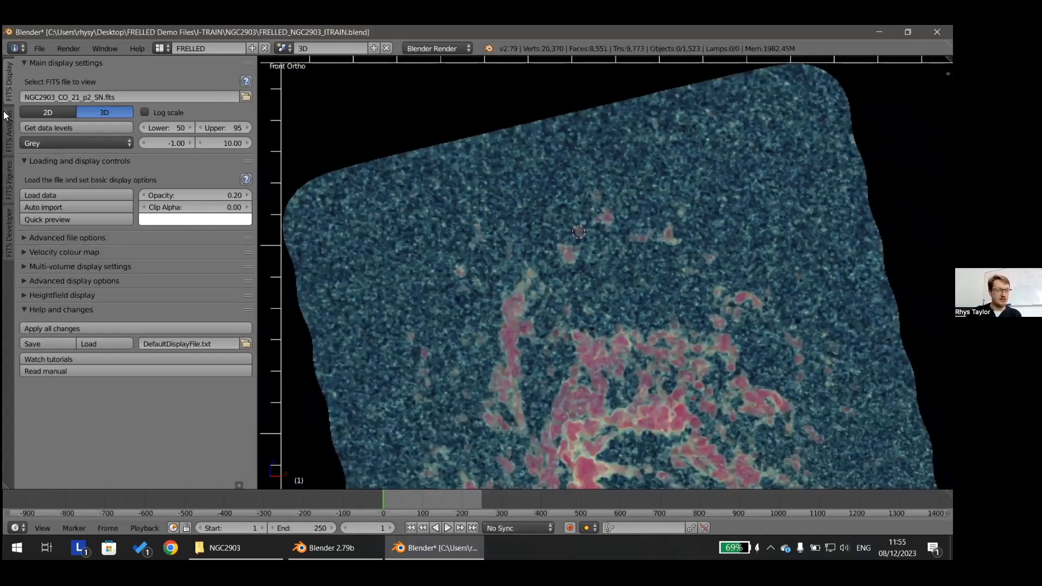
Add a cuboid analysis region named "Blob" at the 3D cursor in FRELLED's region setup
left_click(10, 134)
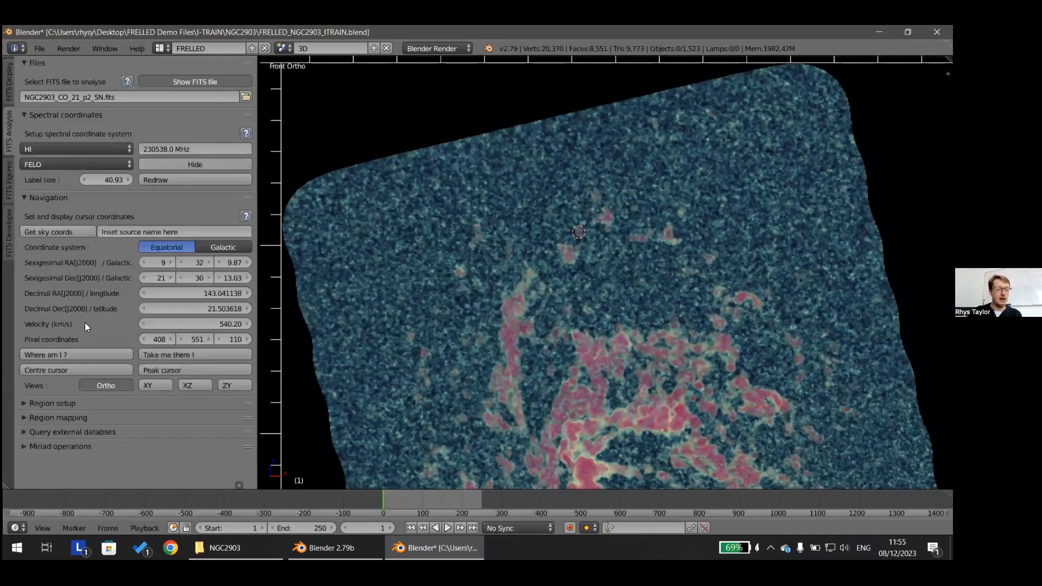
left_click(21, 402)
scroll(60, 394, "down", 2)
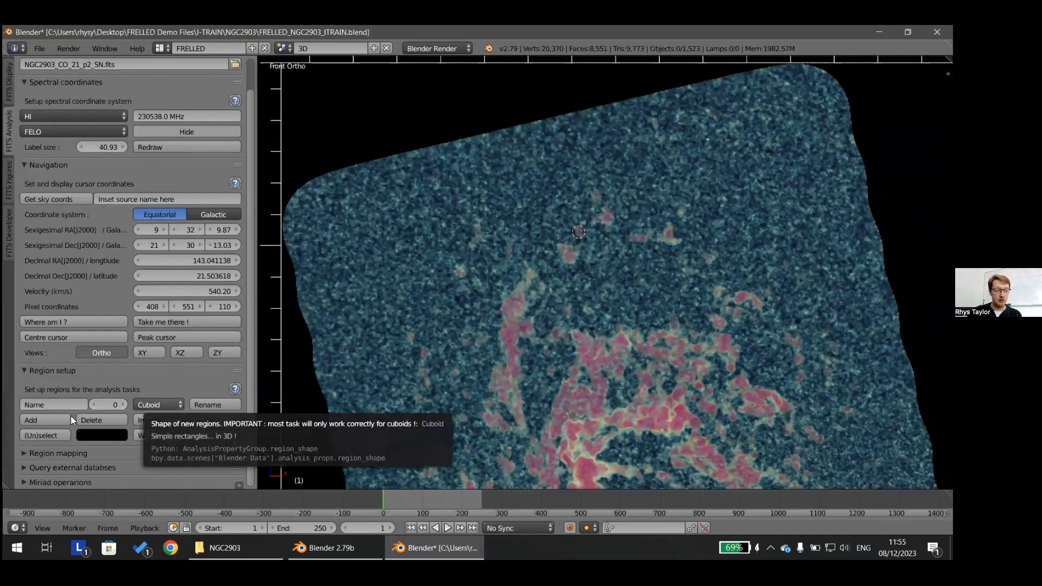
left_click(48, 403)
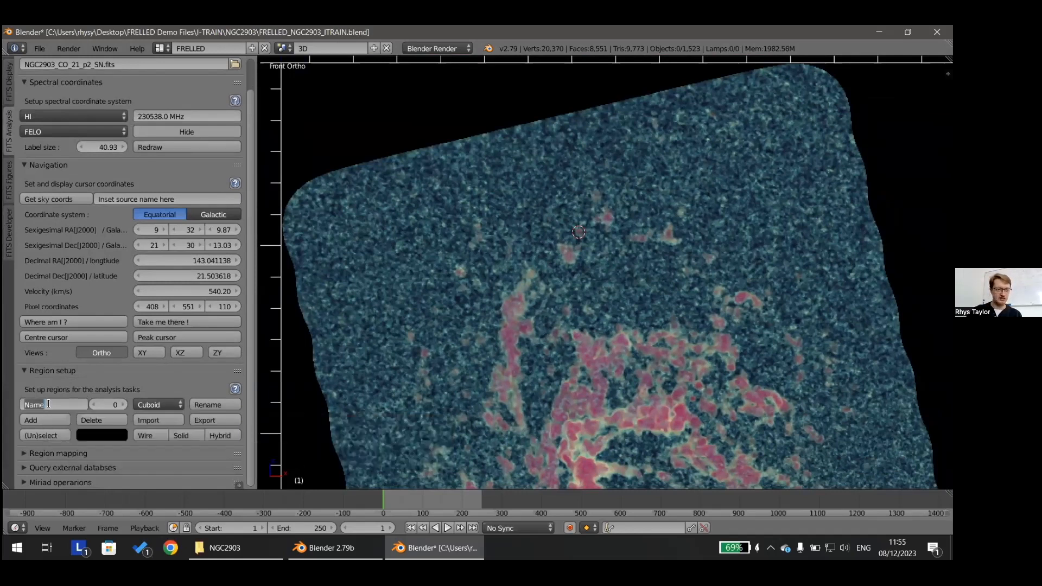
type("Blob")
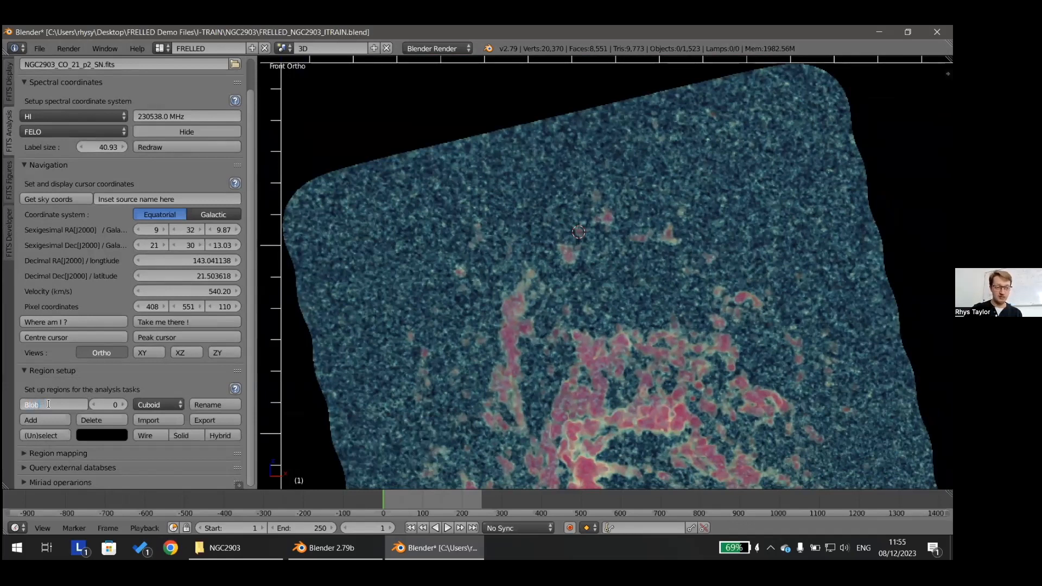
key("Return")
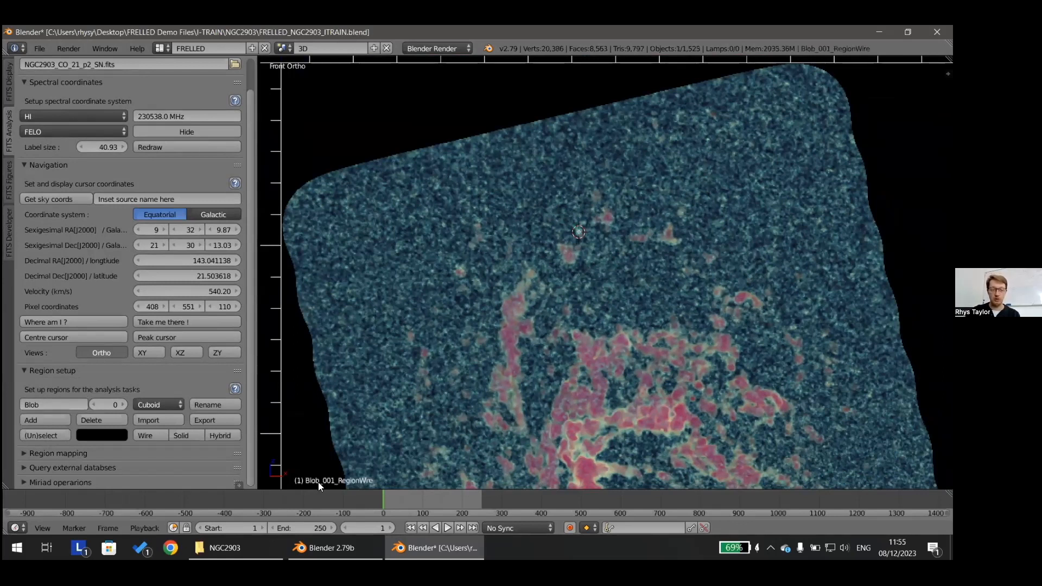
Scale the new region up uniformly to nearly three times its size so it encloses the blob
scroll(578, 259, "up", 5)
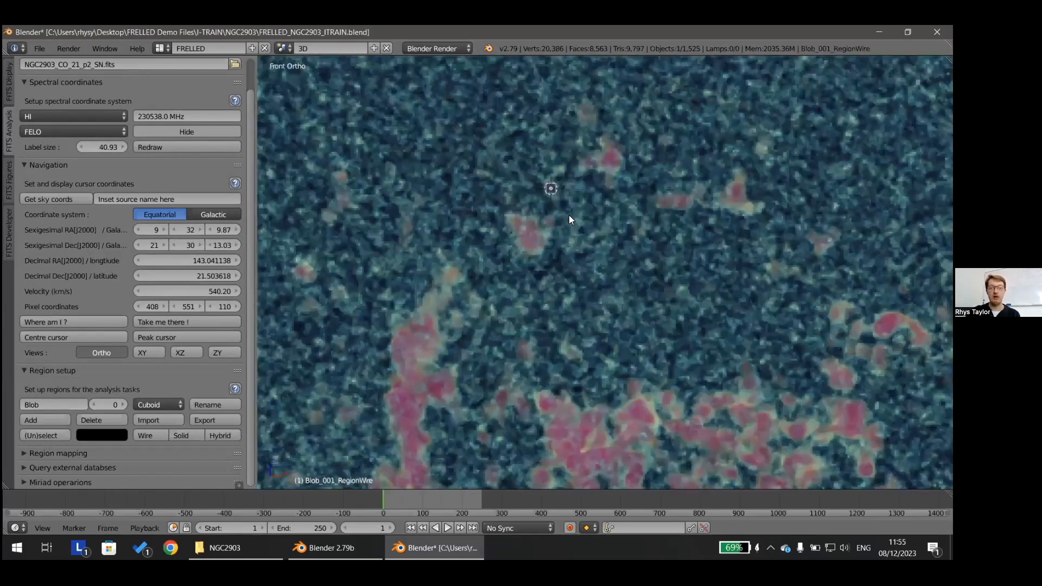
scroll(596, 300, "up", 6)
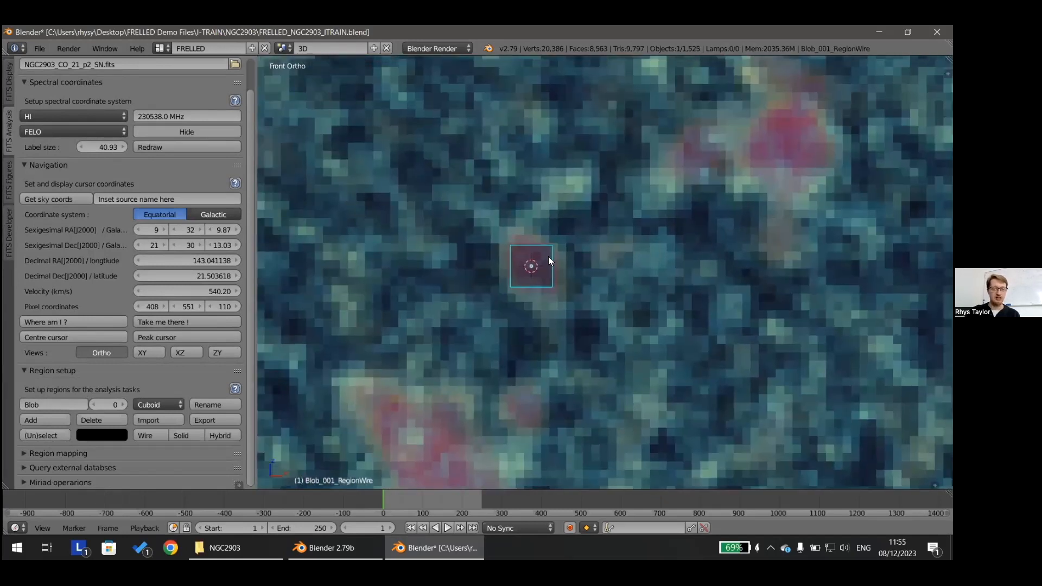
key("s")
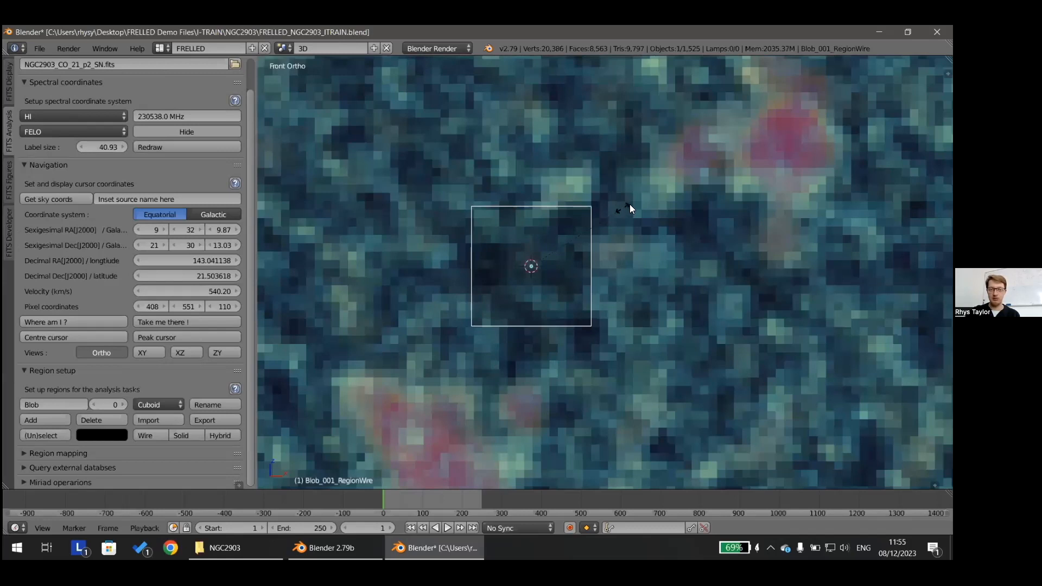
left_click(630, 202)
Try stretching the region along the X axis only, and then along the Y axis only
scroll(552, 271, "down", 3)
middle_click_drag(555, 280, 585, 307)
key("KP_1")
key("g")
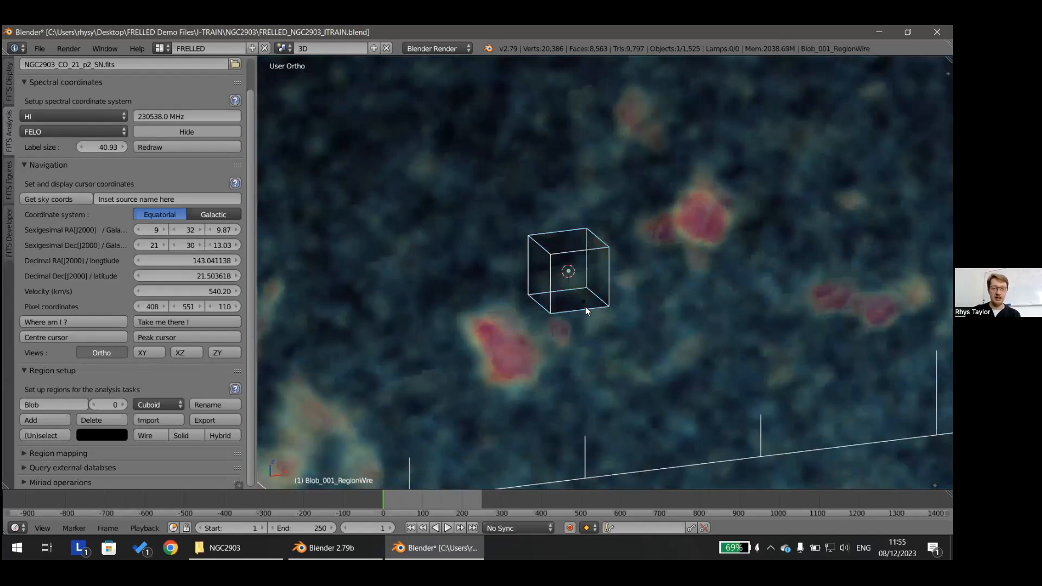
key("x")
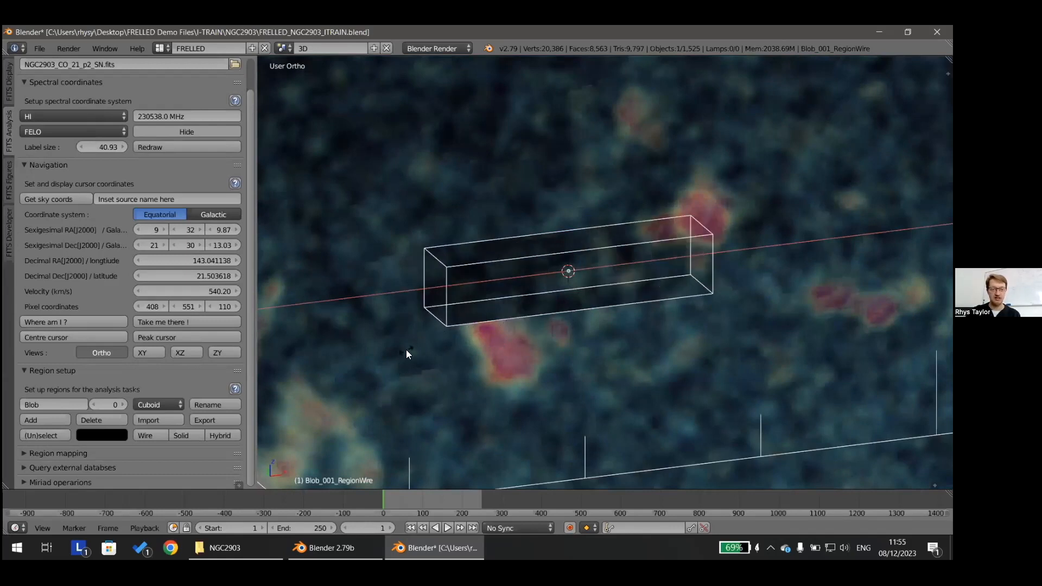
key("Escape")
key("s")
key("y")
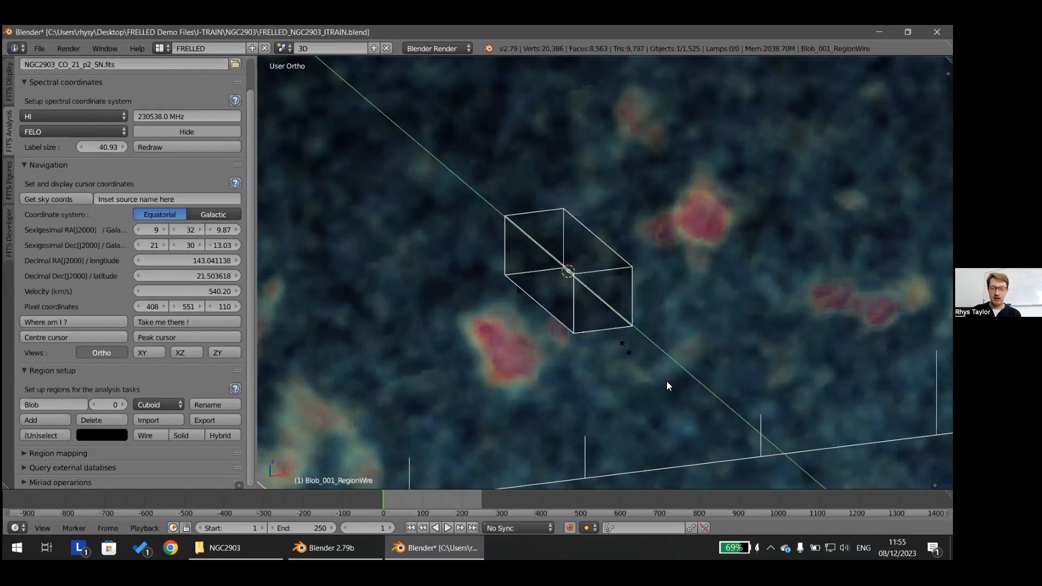
right_click(590, 297)
middle_click_drag(594, 306, 588, 296)
key("KP_1")
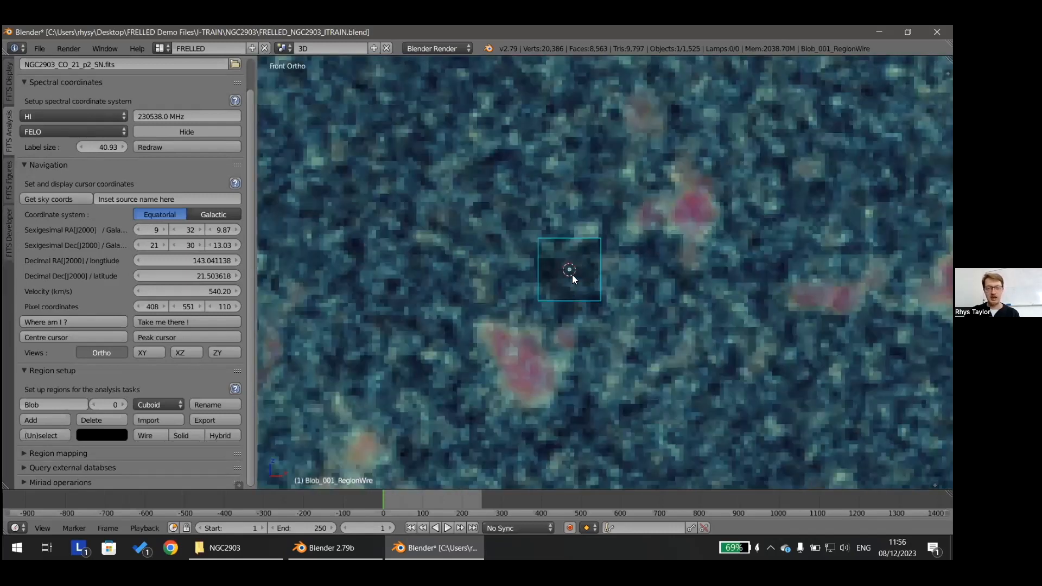
Display the selected region as a wireframe and inspect the blob inside it from the front and at an angle
scroll(589, 241, "down", 1)
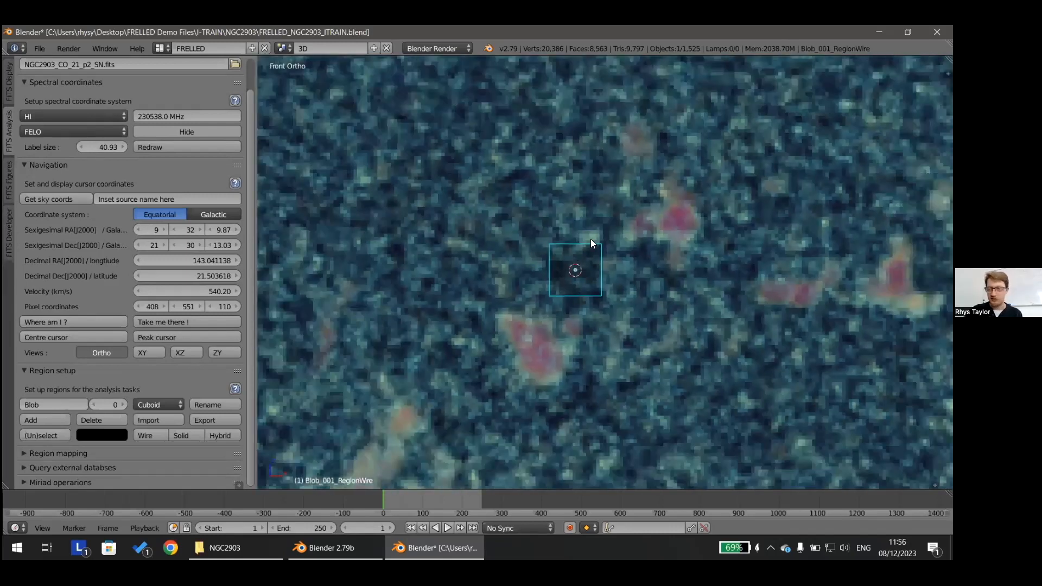
scroll(603, 290, "down", 3)
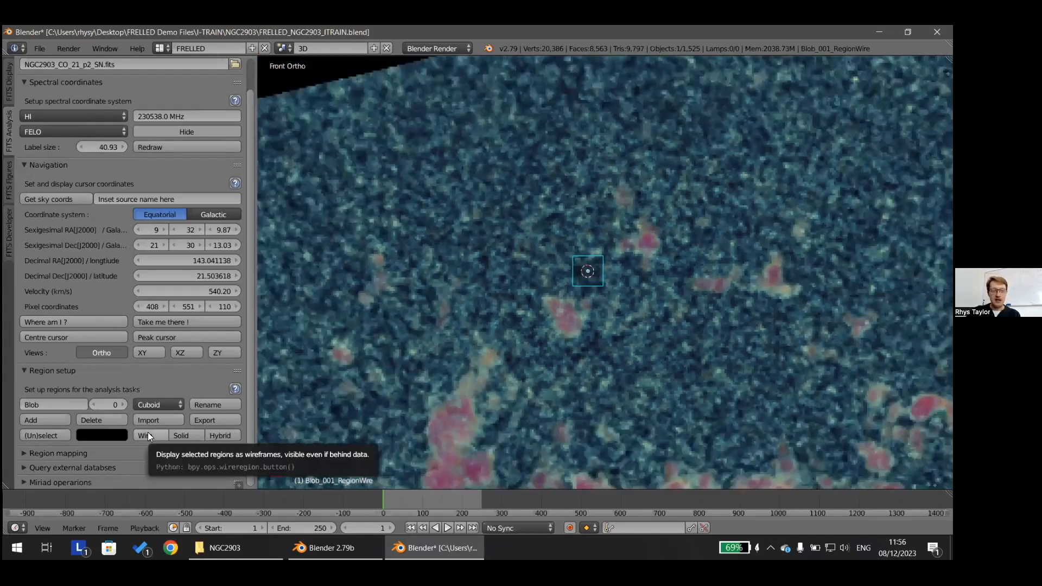
scroll(542, 293, "up", 2)
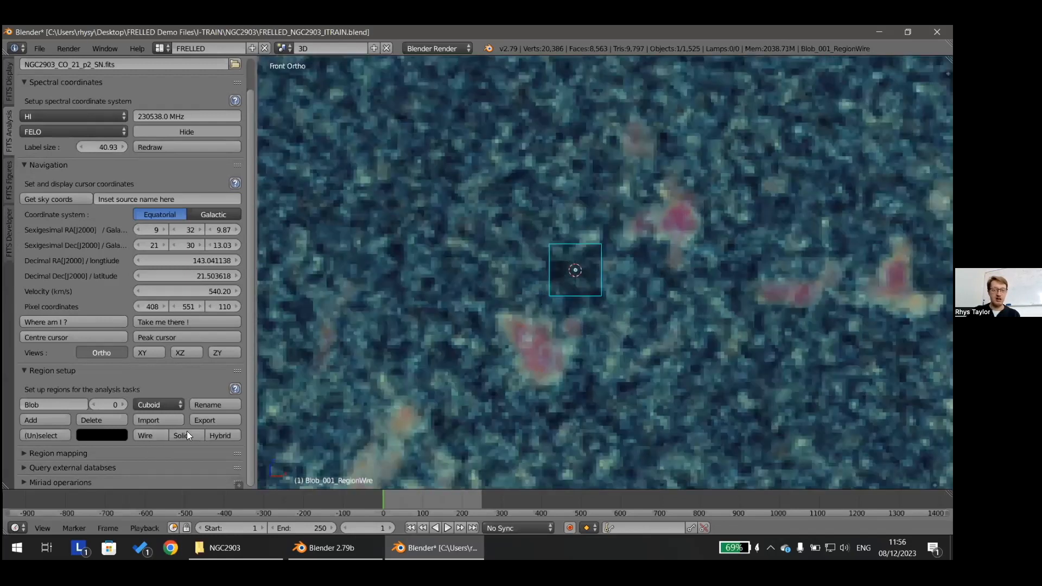
left_click(144, 437)
scroll(544, 277, "up", 4)
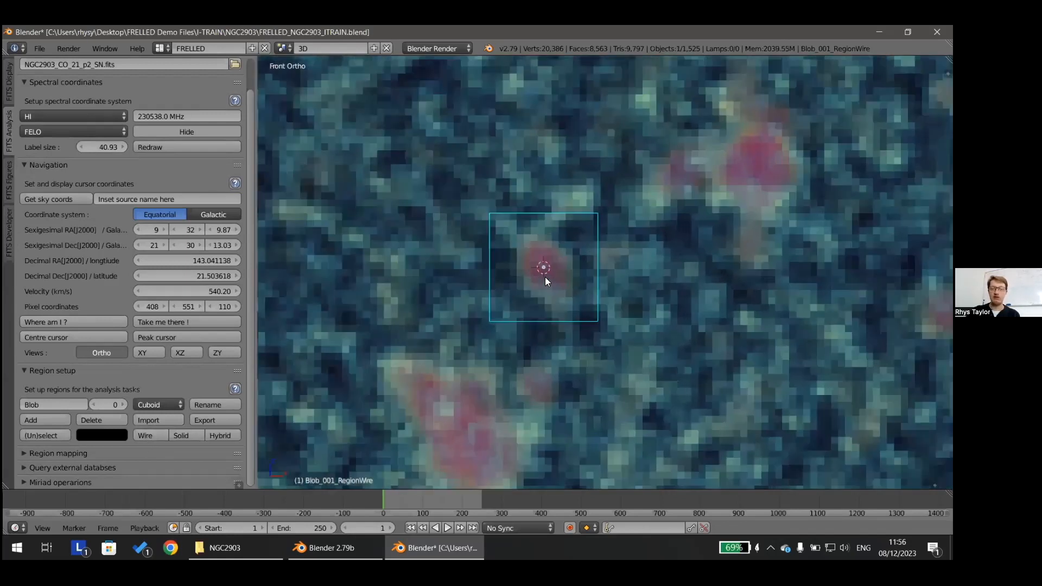
scroll(548, 279, "down", 2)
mouse_move(559, 287)
middle_mouse_down()
mouse_move(622, 310)
mouse_move(611, 353)
mouse_move(627, 309)
mouse_move(541, 280)
middle_mouse_up()
scroll(541, 282, "down", 4)
key("KP_1")
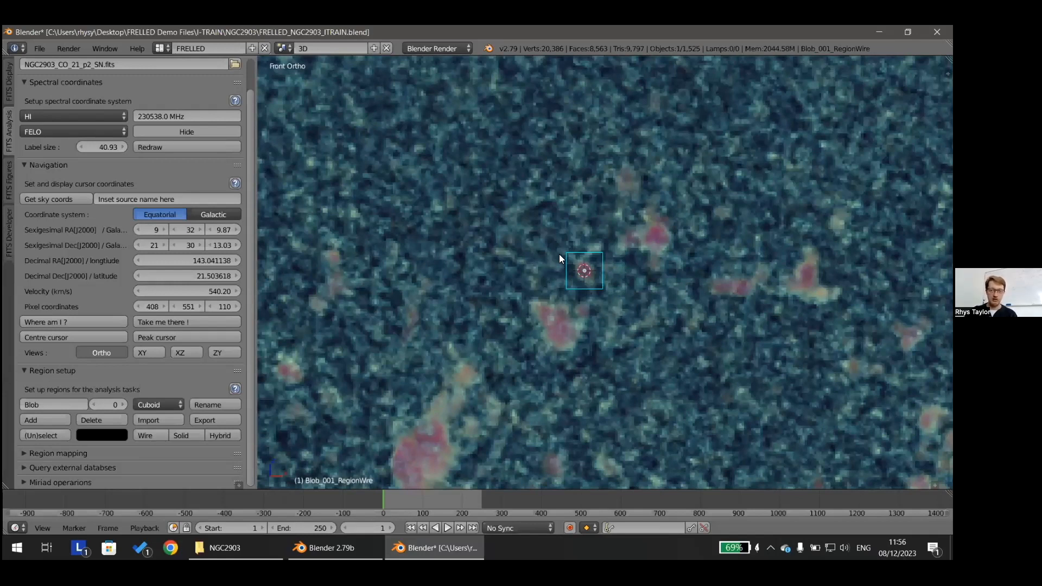
Display the selected region as a solid and inspect it close up
left_click(184, 435)
scroll(543, 296, "up", 5)
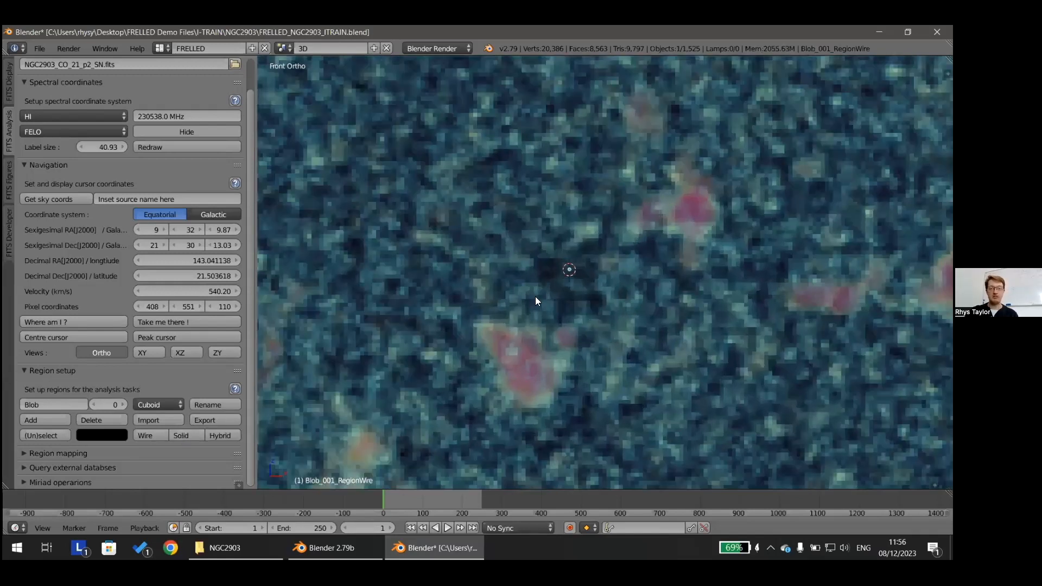
middle_click_drag(548, 307, 232, 416)
Switch the selected region to the hybrid display and inspect it at an angle and from the front
left_click(219, 435)
mouse_move(619, 310)
middle_mouse_down()
mouse_move(557, 335)
mouse_move(616, 323)
mouse_move(644, 331)
mouse_move(612, 312)
middle_mouse_up()
scroll(614, 313, "down", 3)
scroll(613, 311, "down", 2)
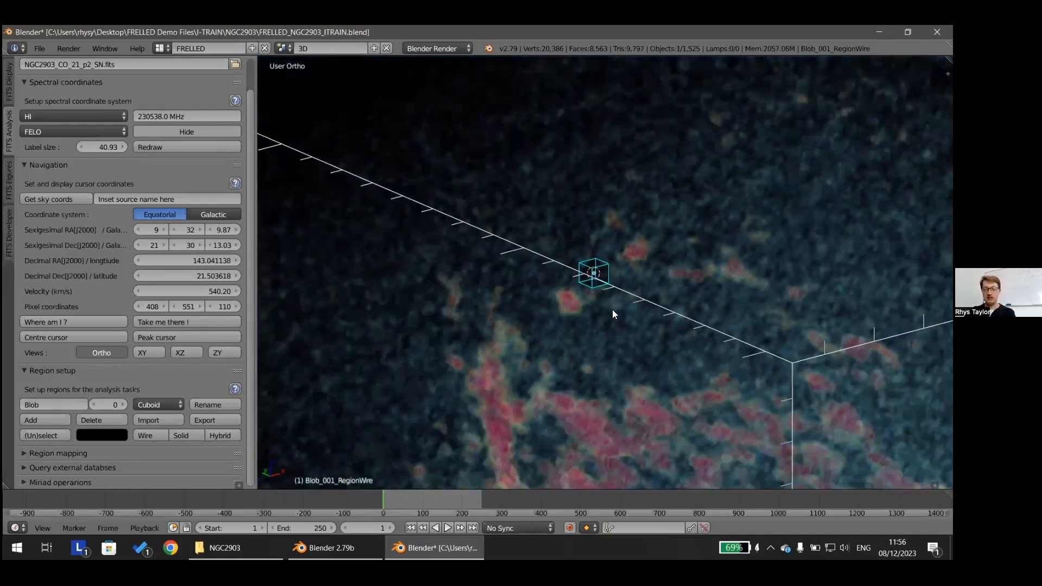
key("KP_1")
scroll(610, 311, "up", 3)
scroll(608, 310, "down", 3)
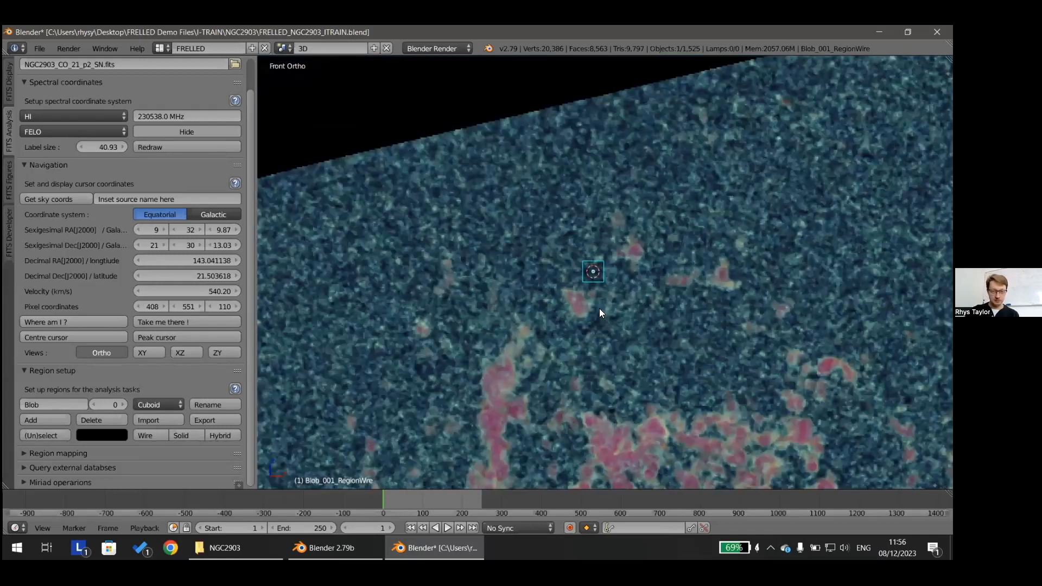
Place the 3D cursor on another blob to the right of the region and check its depth in the volume
middle_click_drag(578, 303, 492, 294, "shift")
scroll(492, 293, "up", 5)
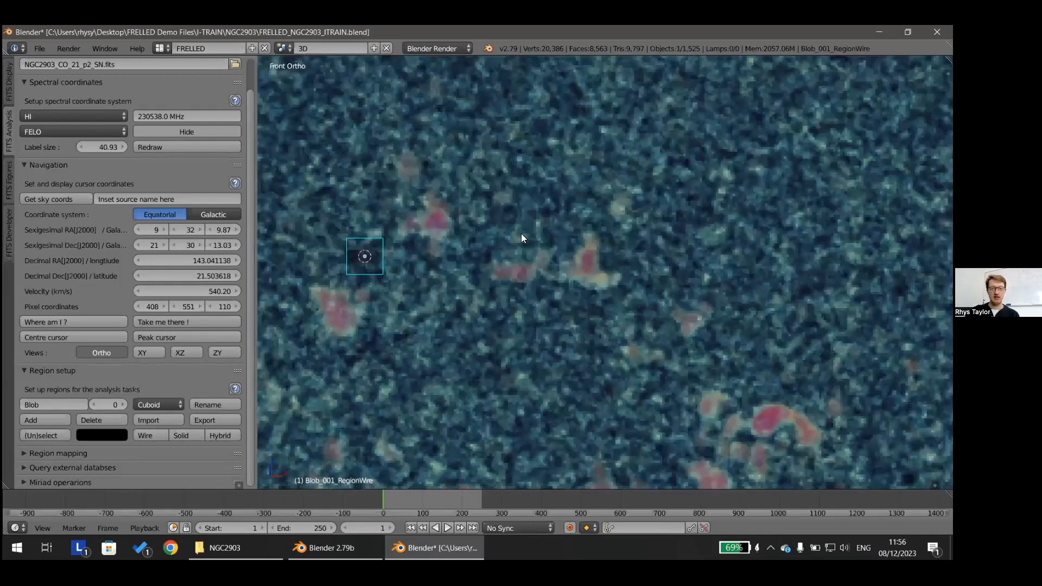
left_click(588, 260)
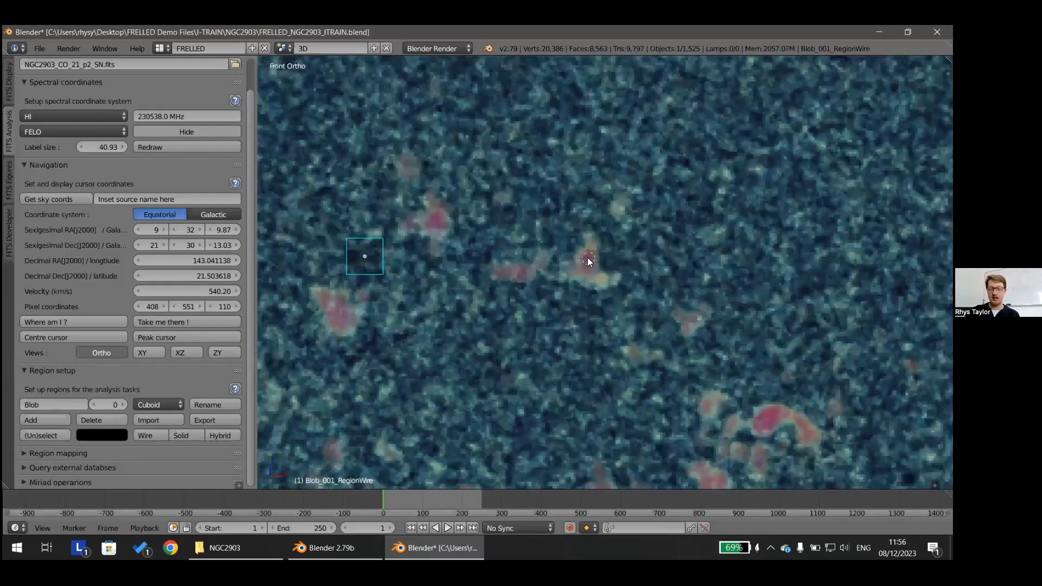
scroll(588, 274, "down", 5)
middle_click_drag(587, 275, 561, 263)
key("KP_1")
scroll(565, 264, "down", 3)
key("KP_1")
scroll(561, 261, "up", 2)
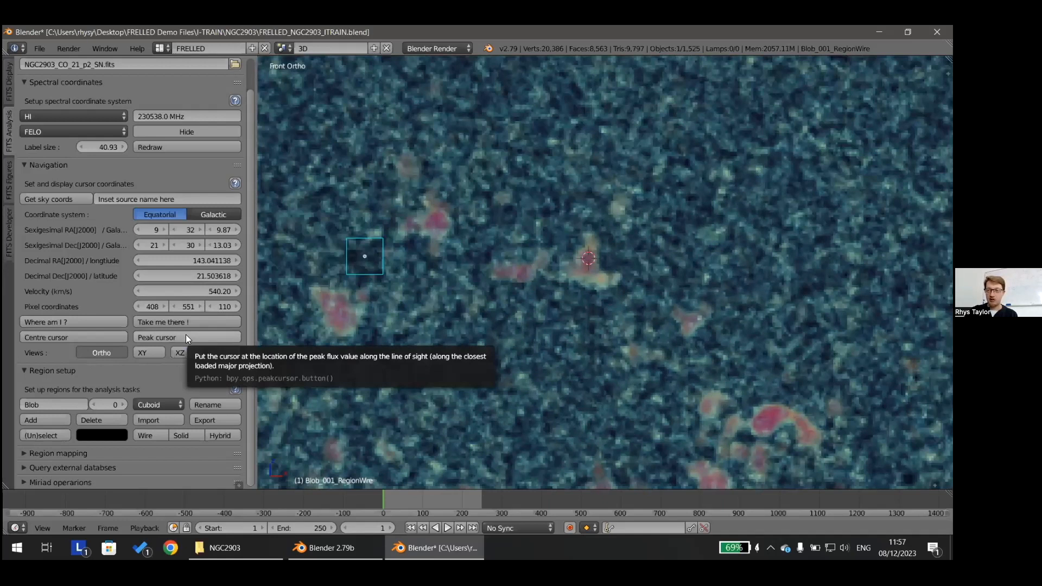
Move the 3D cursor to the peak flux along the line of sight and check its position
left_click(186, 335)
scroll(587, 288, "up", 2)
scroll(587, 291, "down", 2)
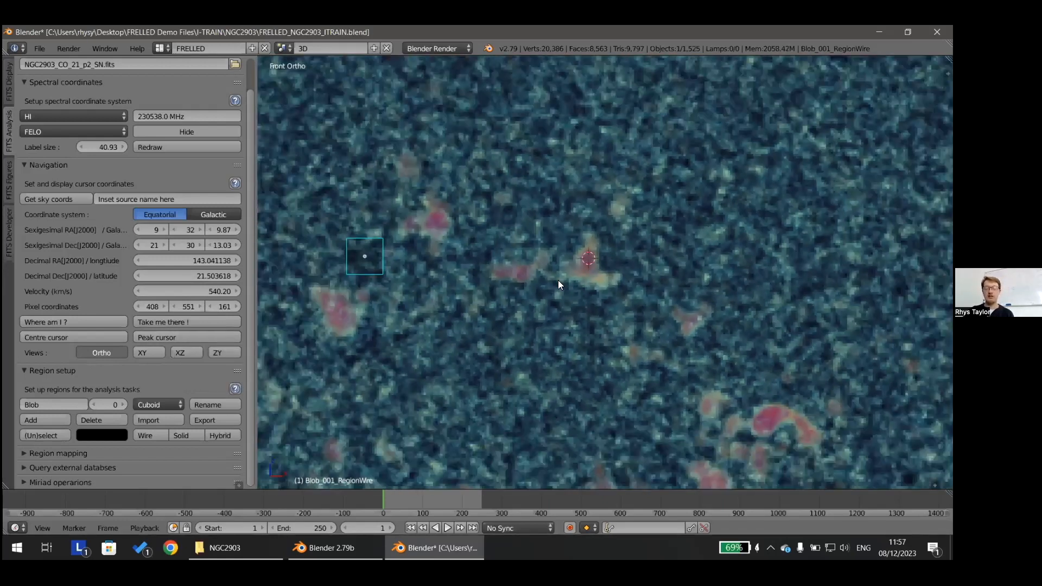
scroll(555, 280, "up", 1)
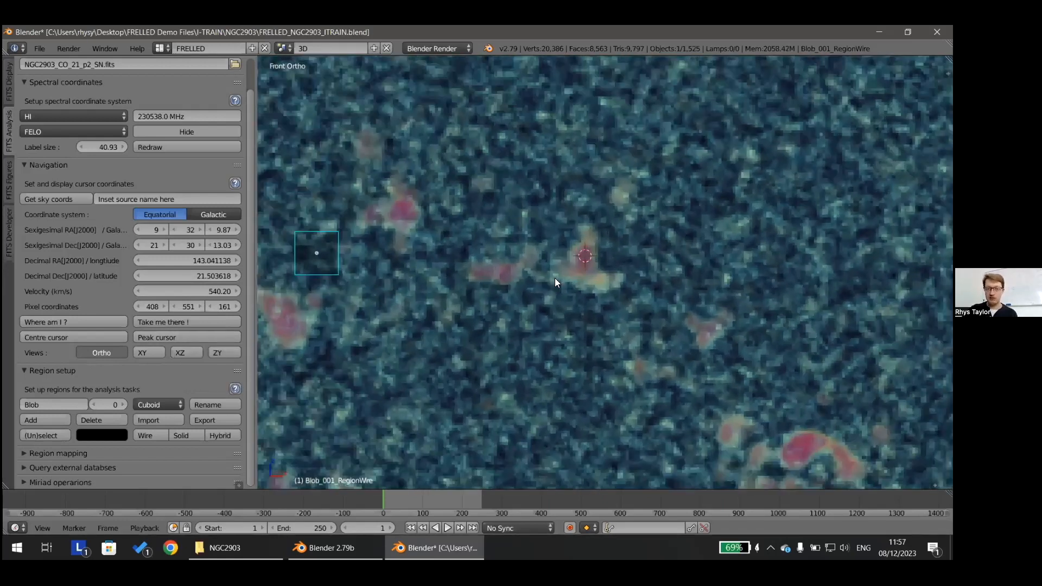
mouse_move(569, 285)
middle_mouse_down()
mouse_move(658, 304)
mouse_move(555, 277)
mouse_move(564, 278)
middle_mouse_up()
Add a second Blob region at the cursor in the XZ view and scale it up to enclose the right-hand blob
left_click(182, 353)
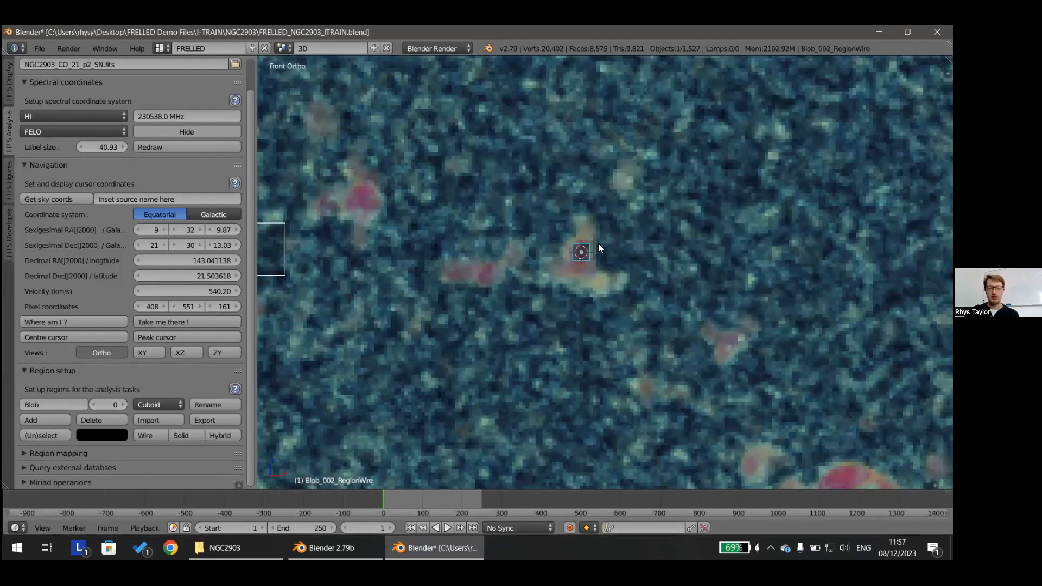
key("s")
left_click(679, 187)
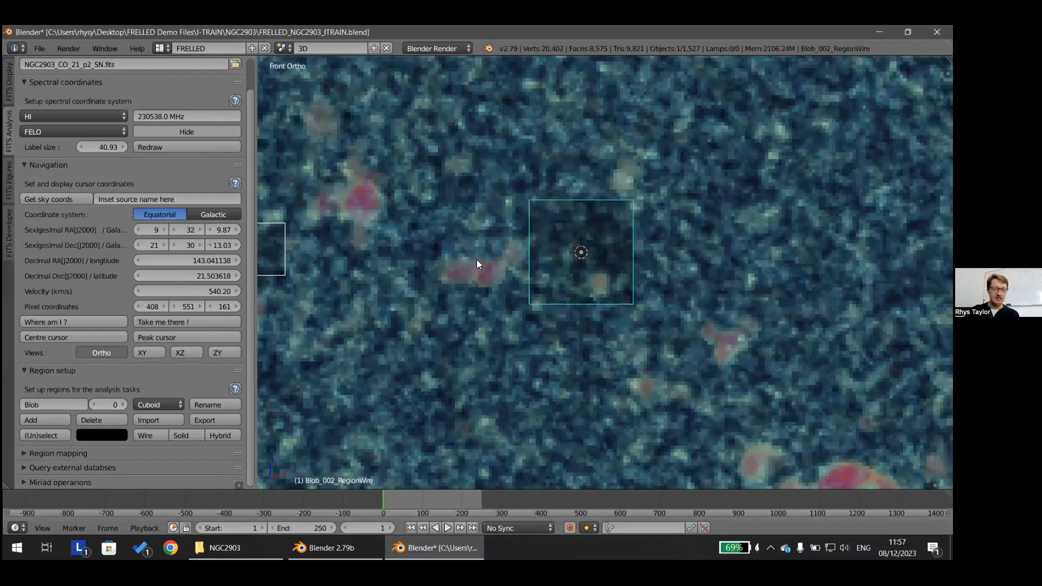
scroll(474, 259, "down", 1)
middle_click_drag(528, 253, 574, 231, "shift")
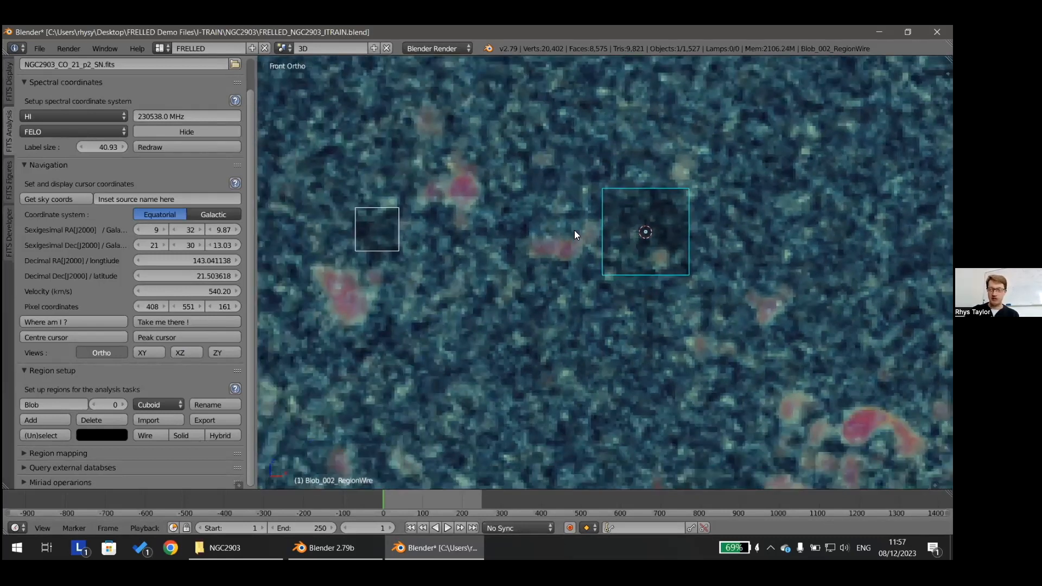
scroll(582, 230, "down", 2)
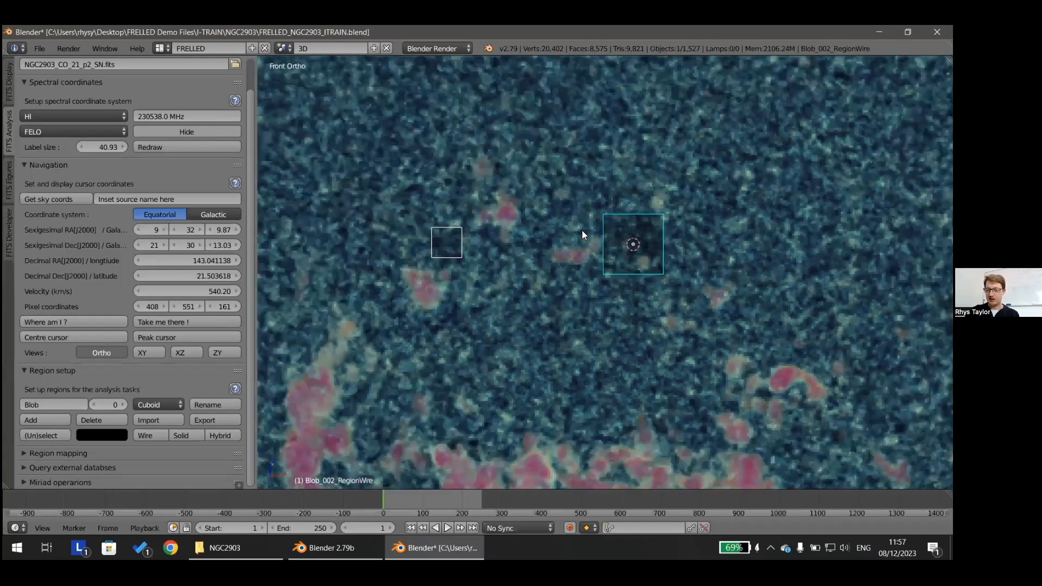
middle_click_drag(620, 224, 666, 272)
key("KP_1")
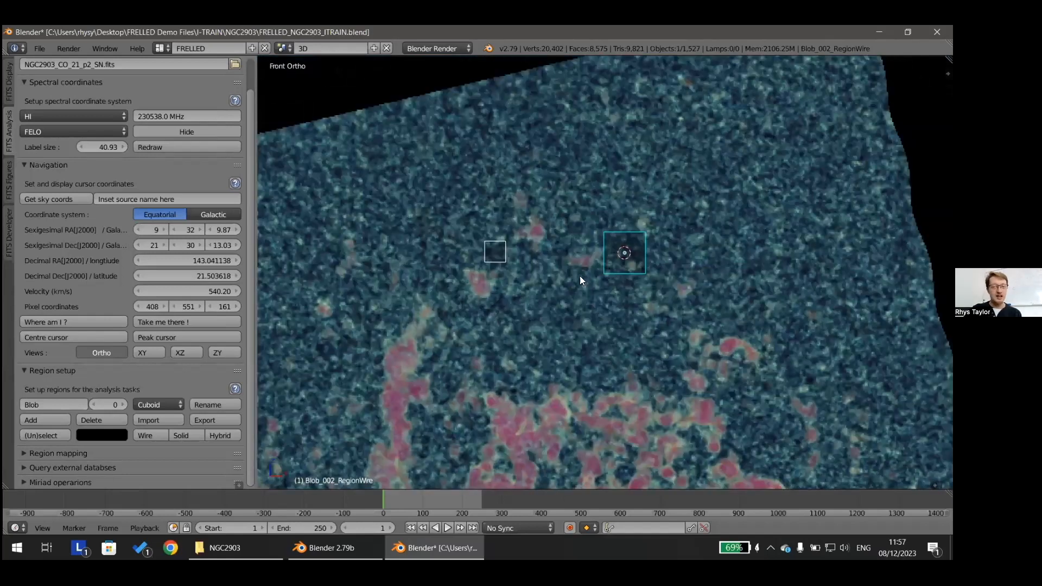
Place the 3D cursor on the blob just above the first region and move it to the peak flux along the line of sight
scroll(579, 276, "up", 2)
middle_click_drag(503, 211, 528, 167, "shift")
left_click(529, 167)
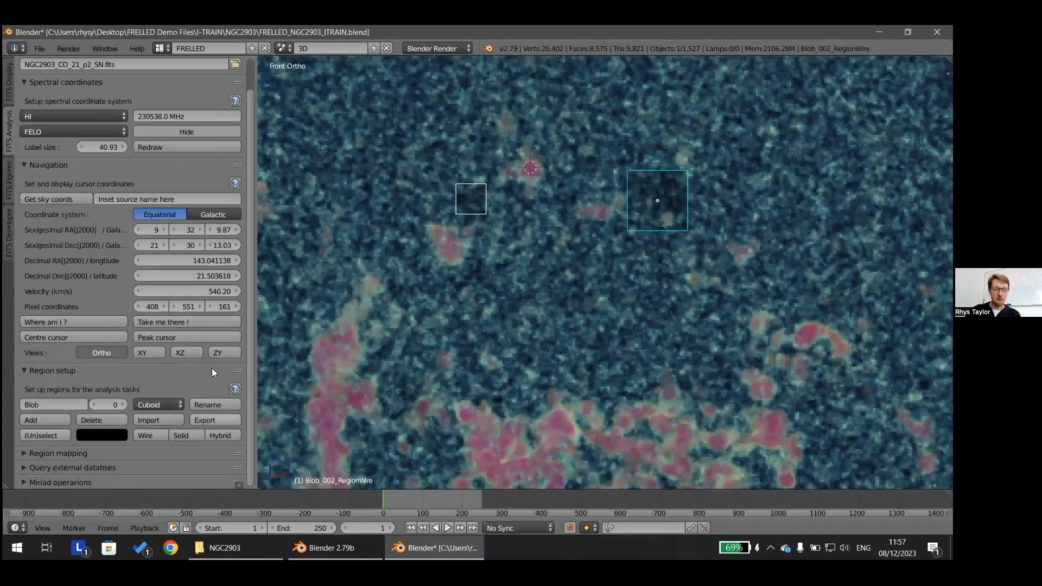
left_click(205, 338)
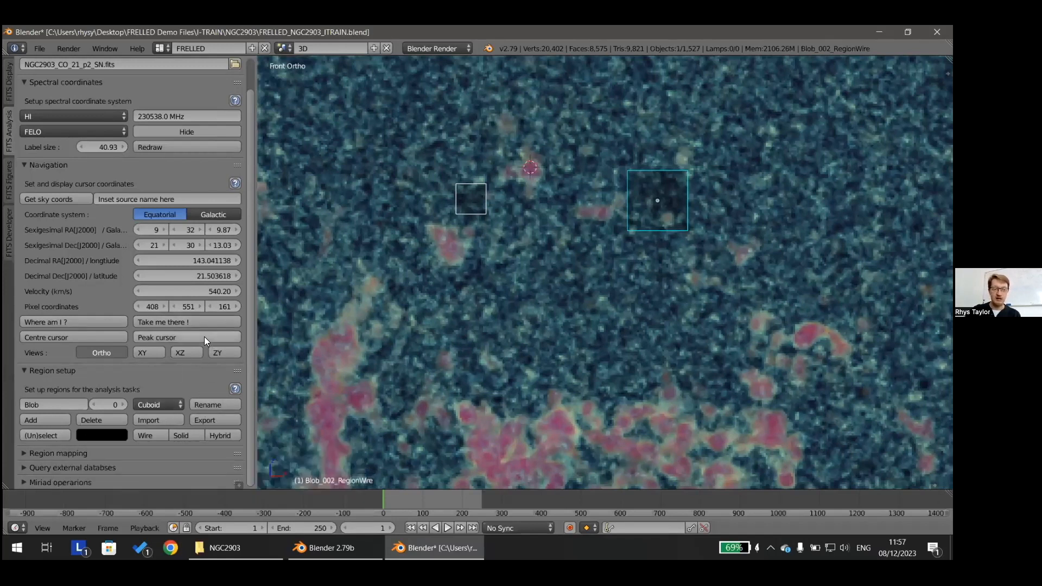
Add a third Blob region at the cursor, enlarge it around the upper blob and check it in 3D
left_click(53, 418)
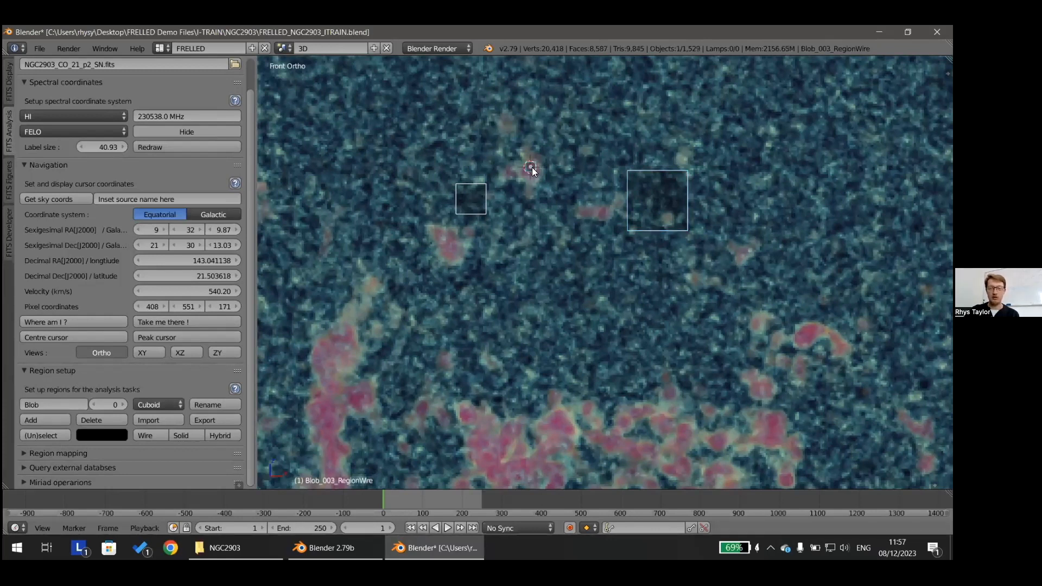
middle_click_drag(548, 169, 638, 253, "shift")
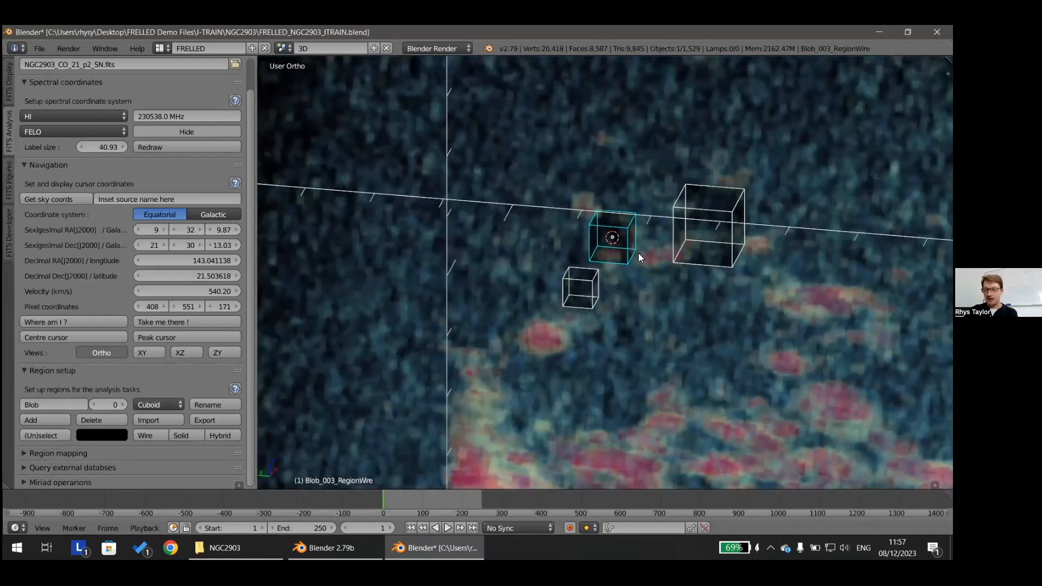
key("KP_1")
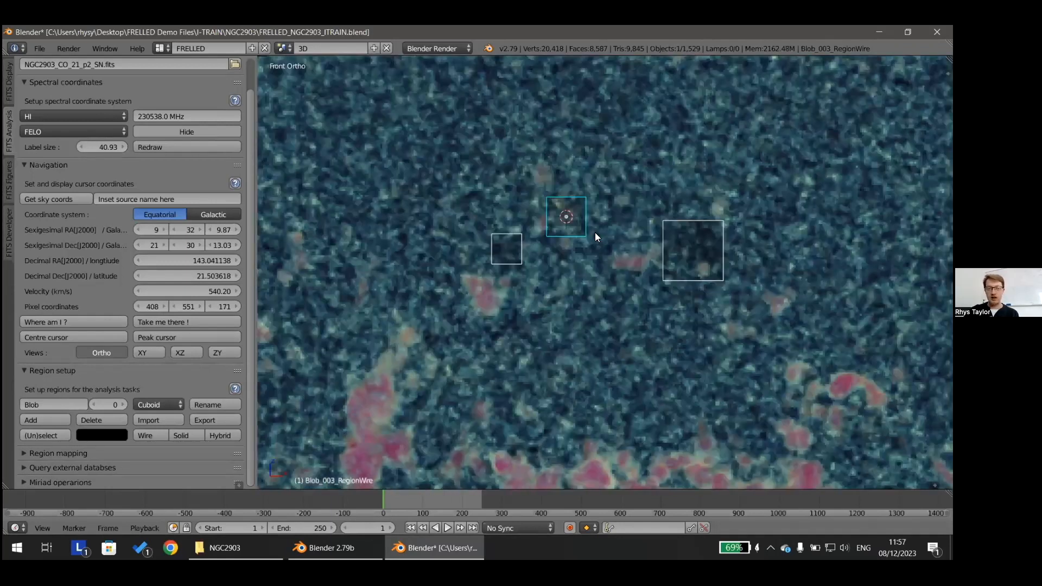
Expand the Region mapping settings and review the available map types, leaving SDSS RGB selected
scroll(595, 232, "down", 1)
middle_click_drag(522, 261, 536, 178, "shift")
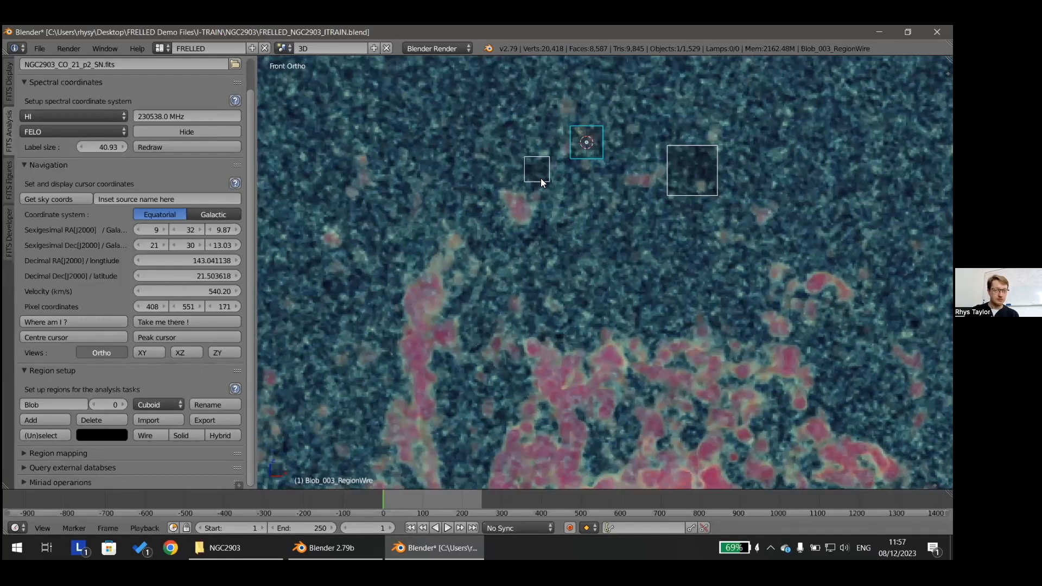
scroll(596, 201, "down", 3)
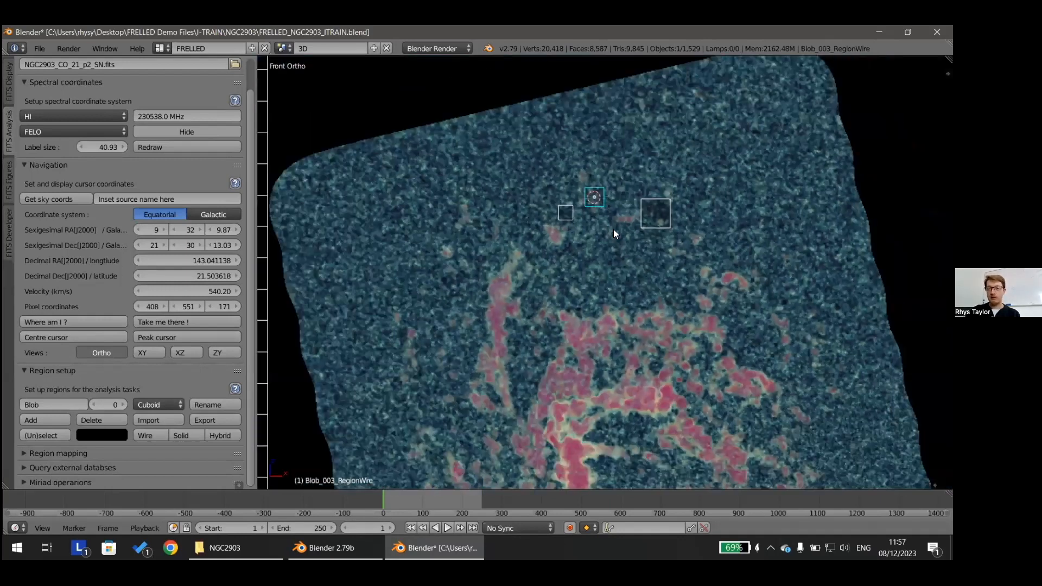
middle_click_drag(598, 210, 579, 189, "shift")
left_click(24, 454)
scroll(56, 428, "down", 8)
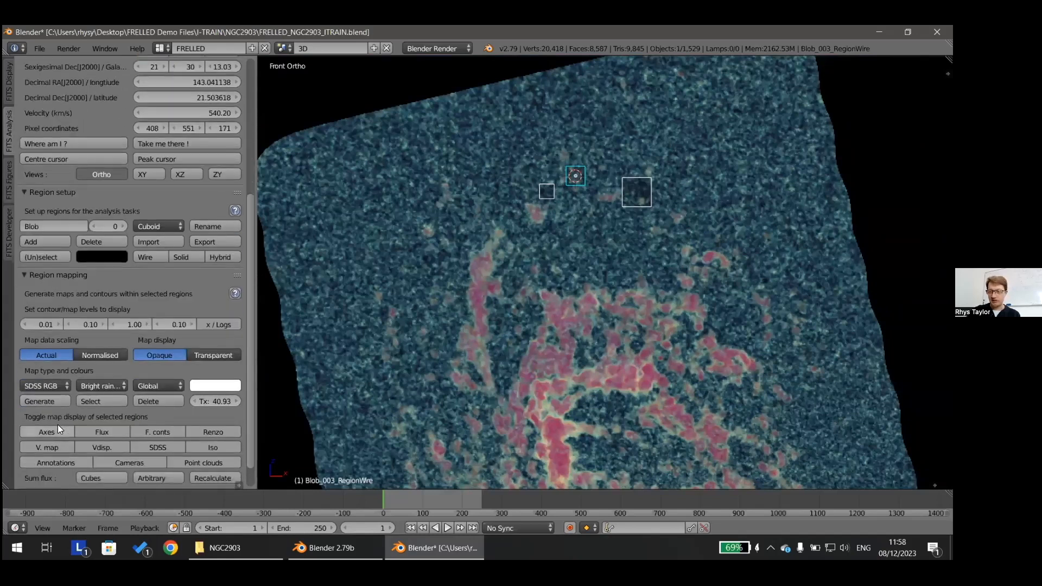
scroll(59, 427, "down", 1)
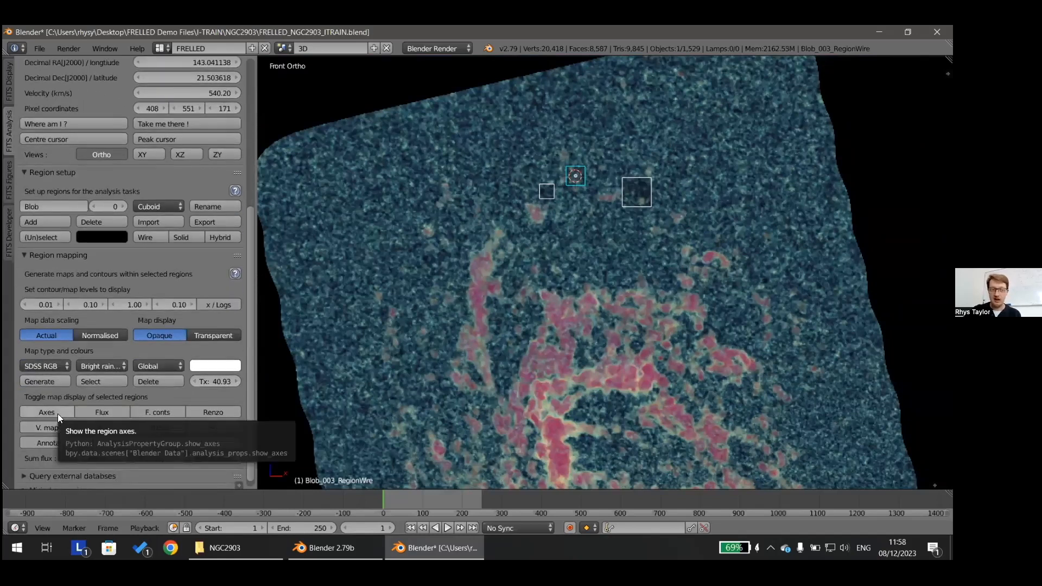
left_click(48, 367)
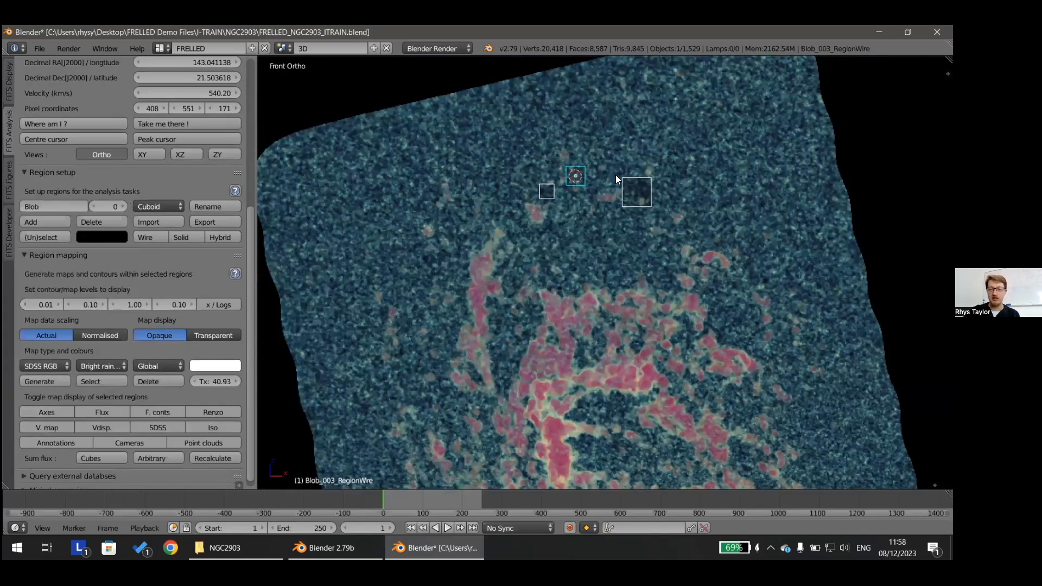
left_click(49, 366)
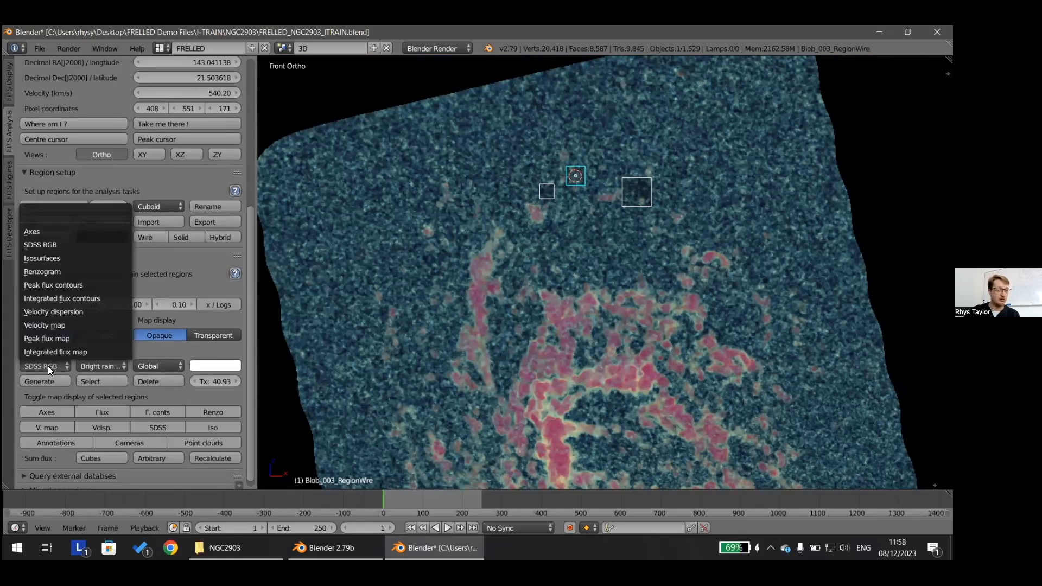
left_click(47, 366)
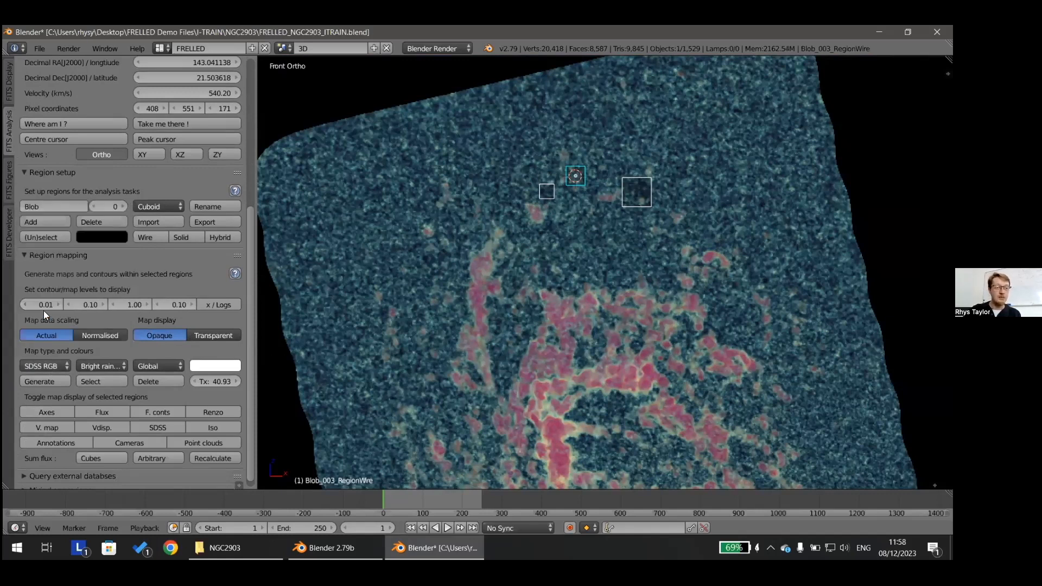
Toggle the selection of all three Blob regions on and off, finishing with every region deselected
scroll(482, 203, "up", 2)
middle_click_drag(506, 168, 505, 263, "shift")
scroll(506, 263, "up", 2)
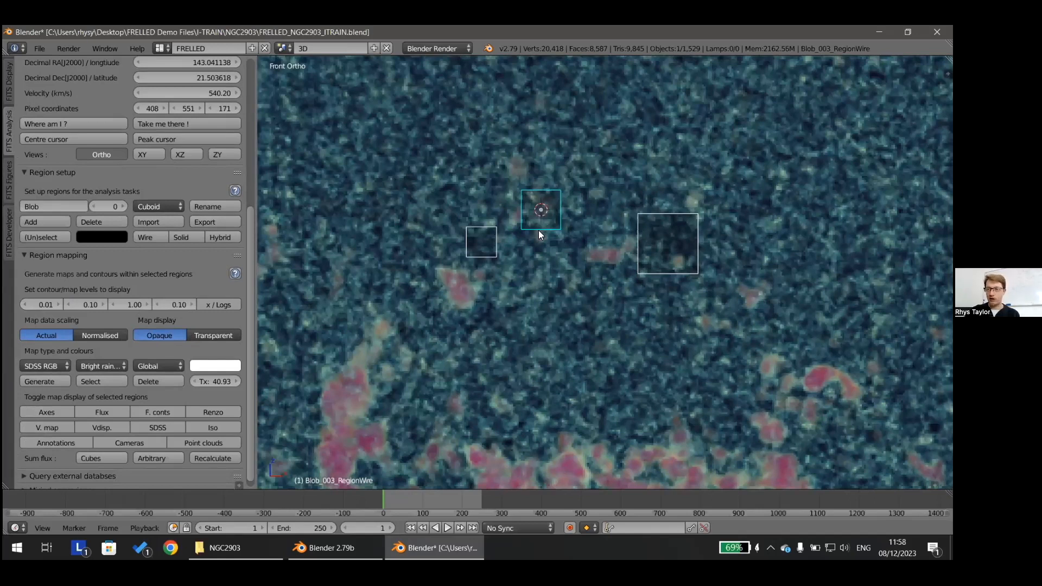
key("a")
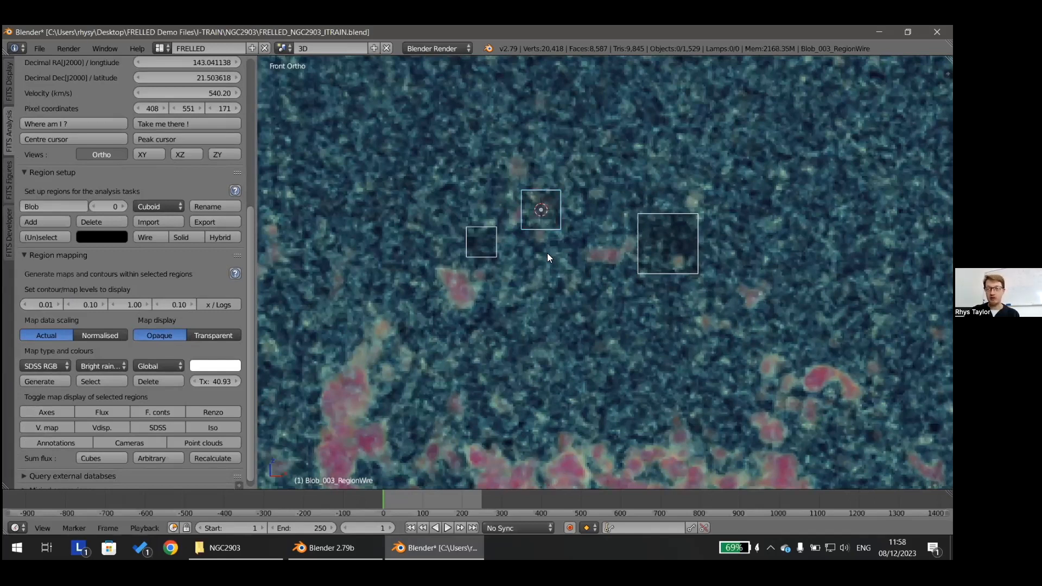
key("a")
key("a")
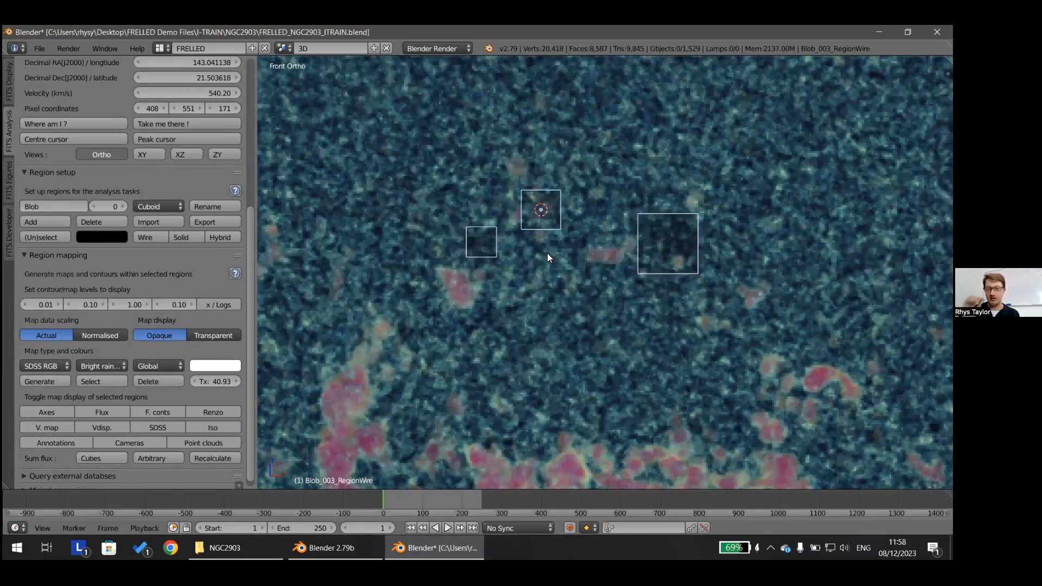
key("a")
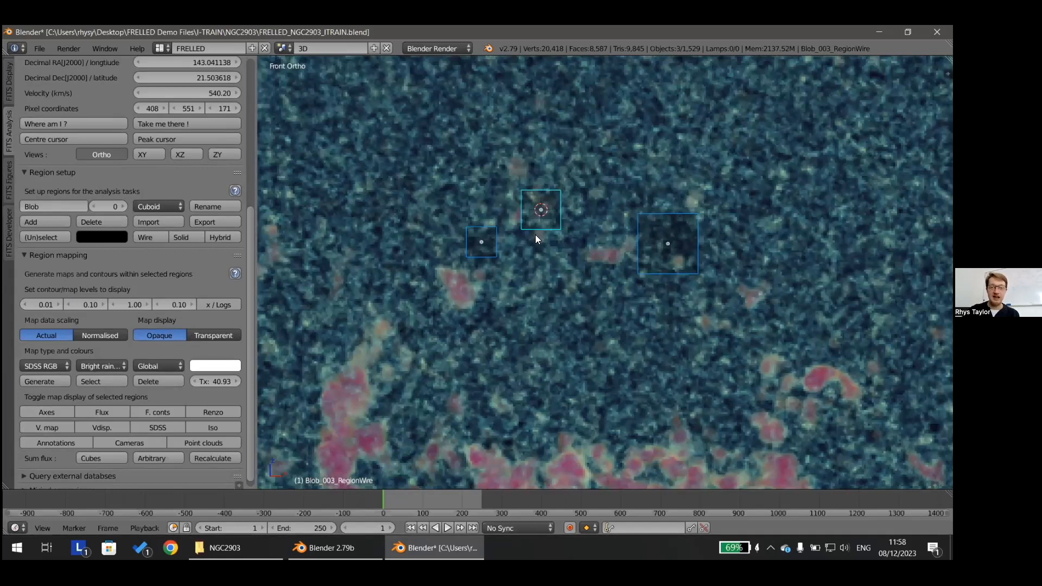
key("a")
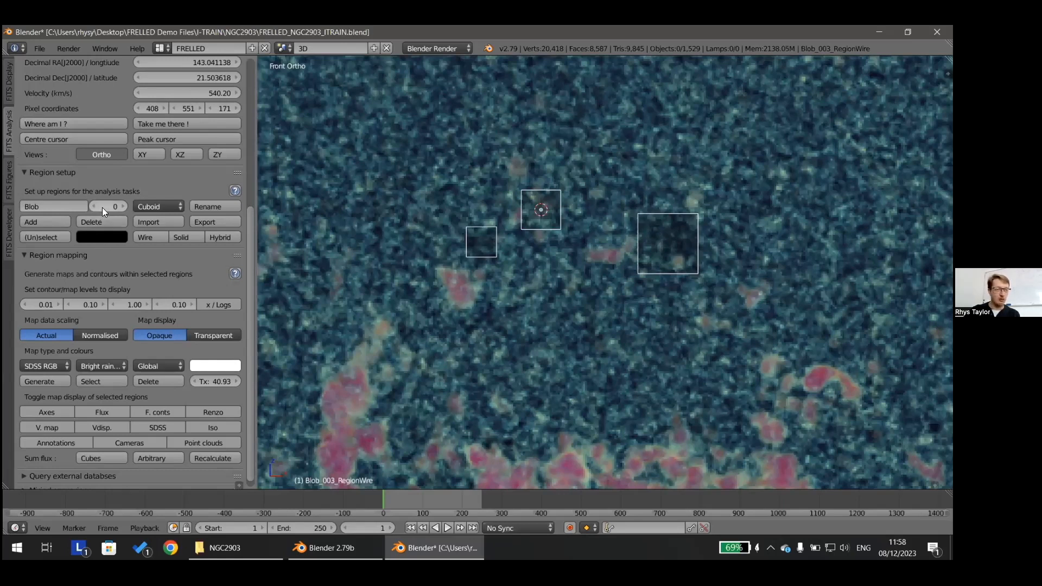
left_click(50, 237)
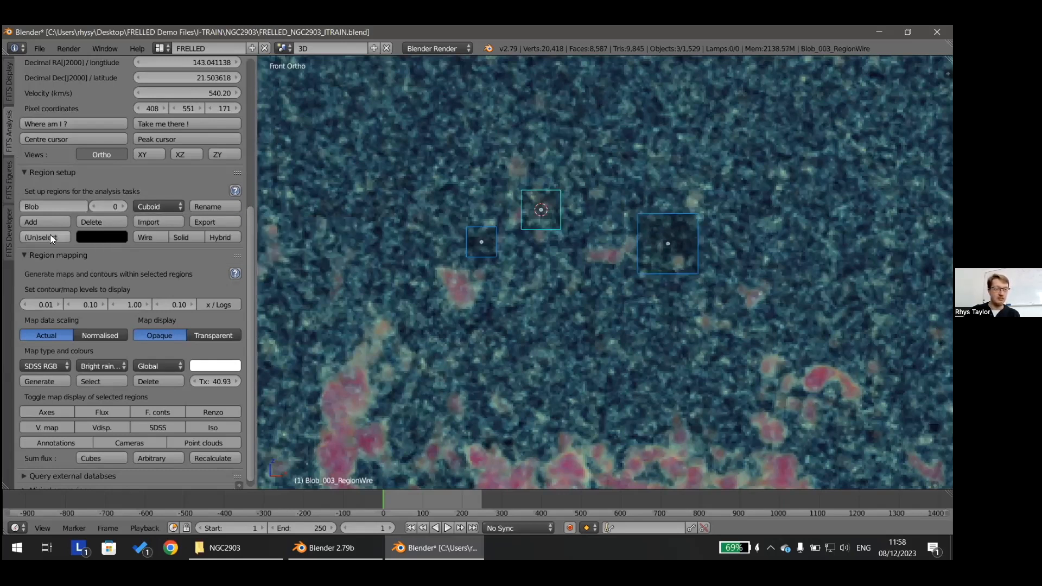
left_click(53, 236)
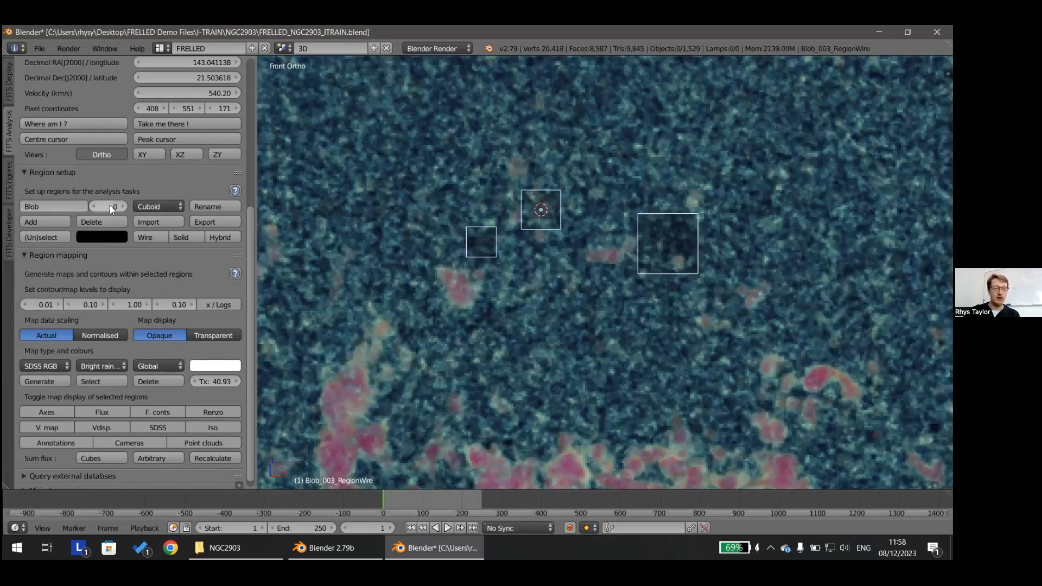
Set the region number to 2 and select only that Blob region, making it the active object
left_click_drag(105, 206, 116, 206)
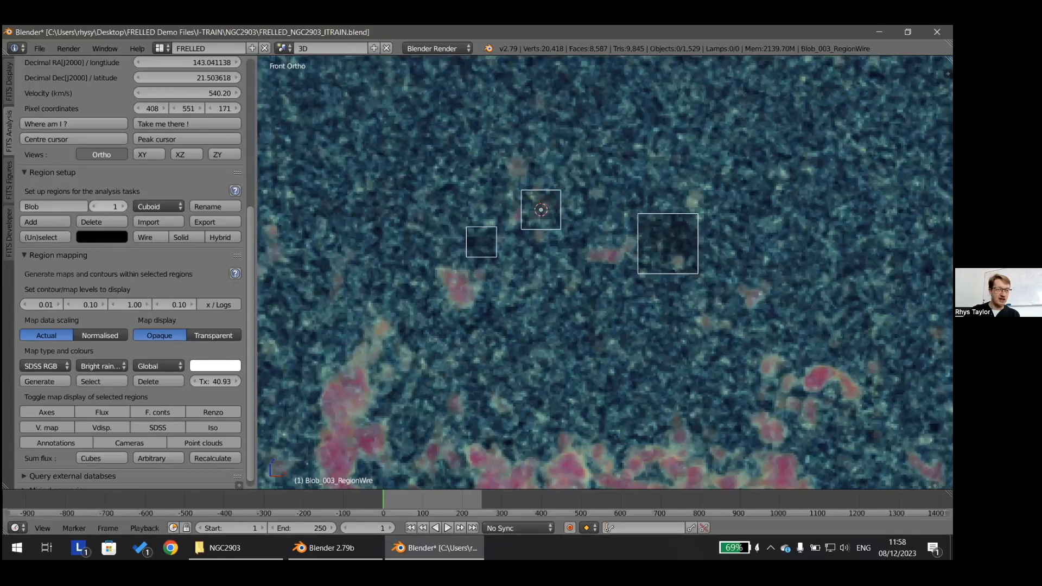
left_click(49, 237)
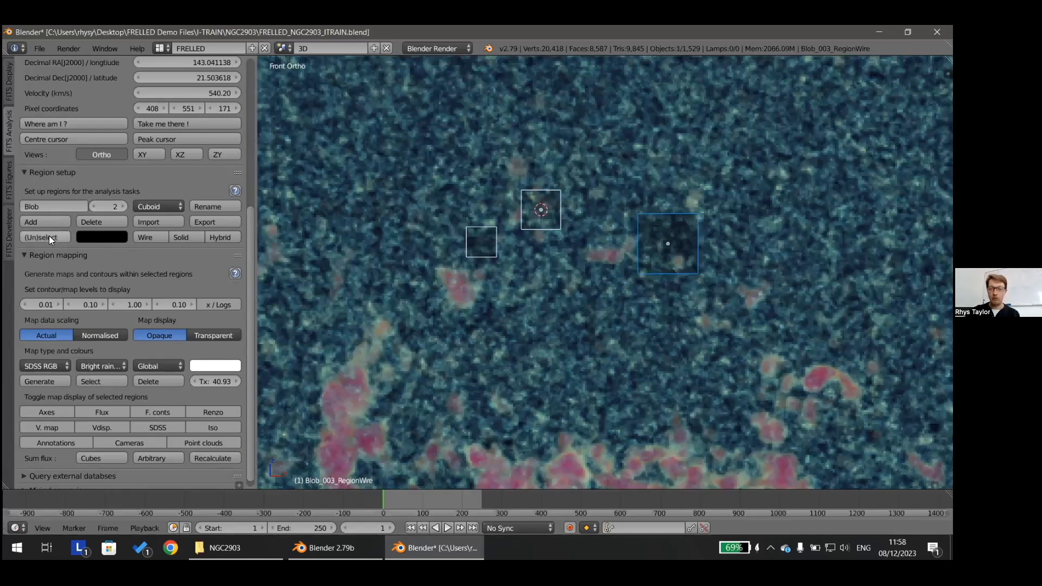
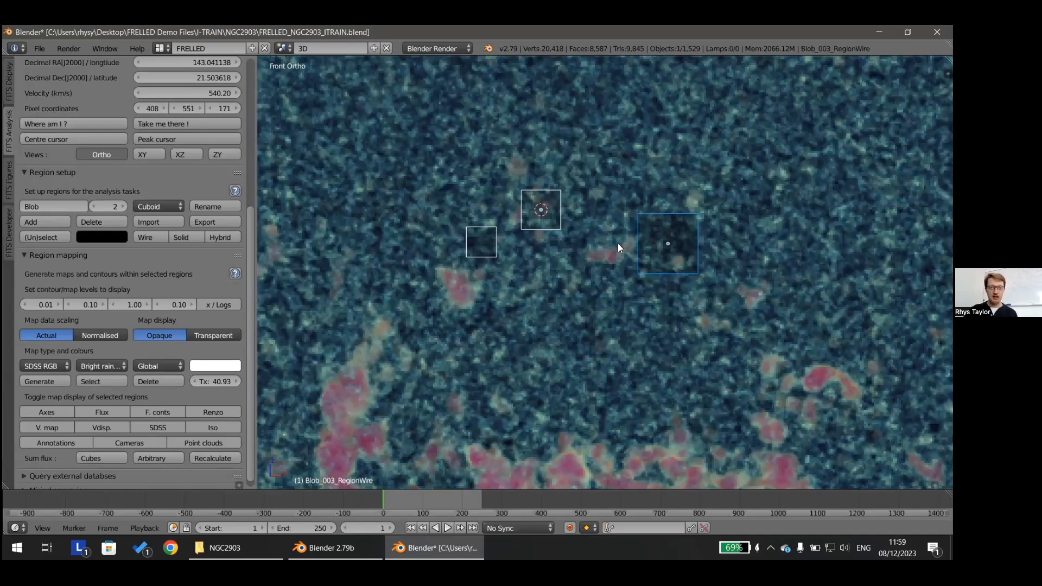
key("a")
scroll(603, 280, "down", 5)
scroll(596, 284, "down", 1)
scroll(590, 289, "up", 4)
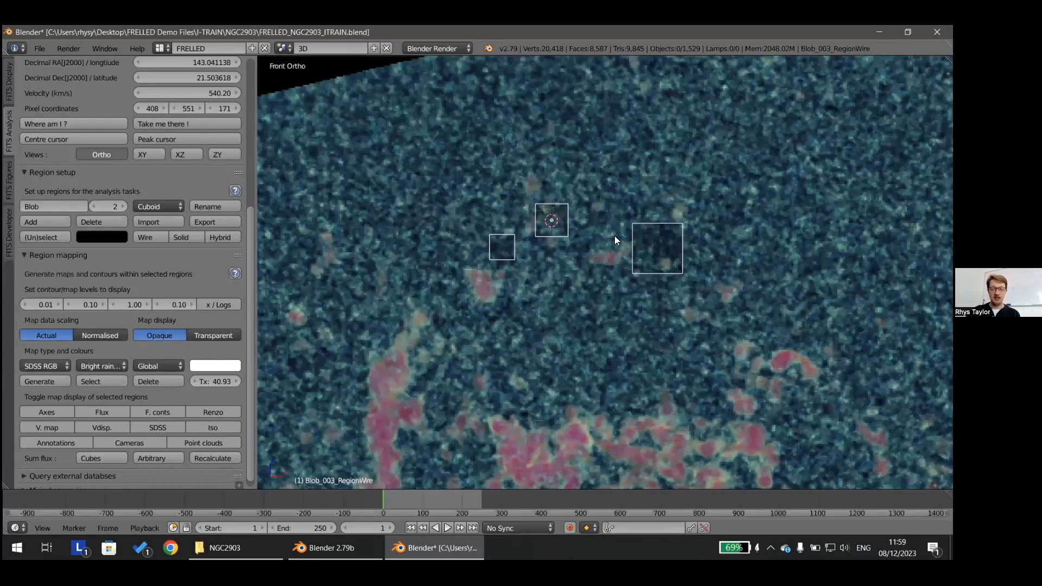
left_click(27, 237)
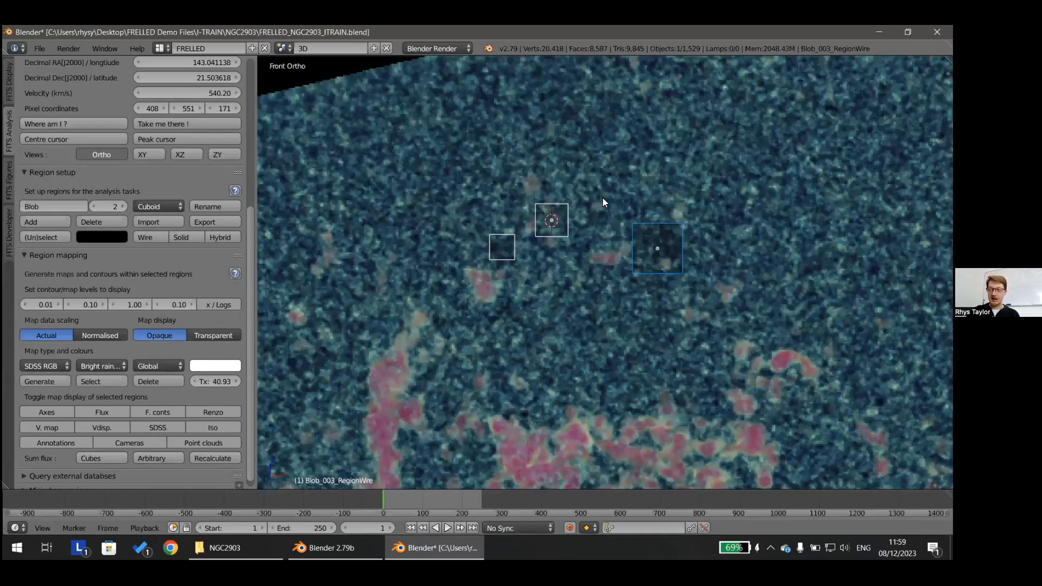
right_click(650, 222)
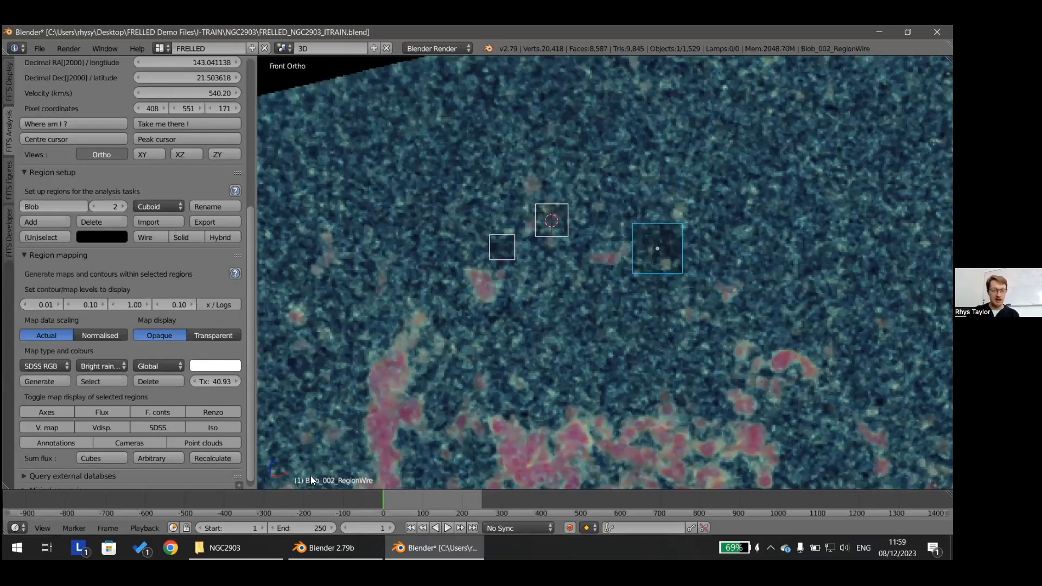
Turn to a 3D perspective on the regions and colour the selected largest Blob region red
middle_click_drag(359, 464, 614, 329)
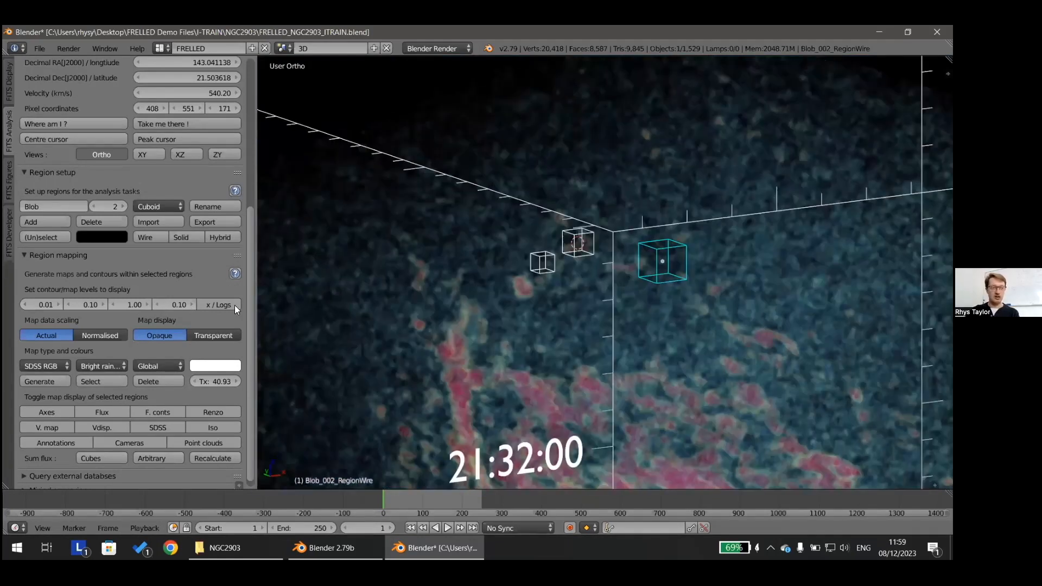
left_click(111, 239)
left_click_drag(93, 193, 130, 192)
Select the smallest Blob region and colour it yellow
right_click(542, 263)
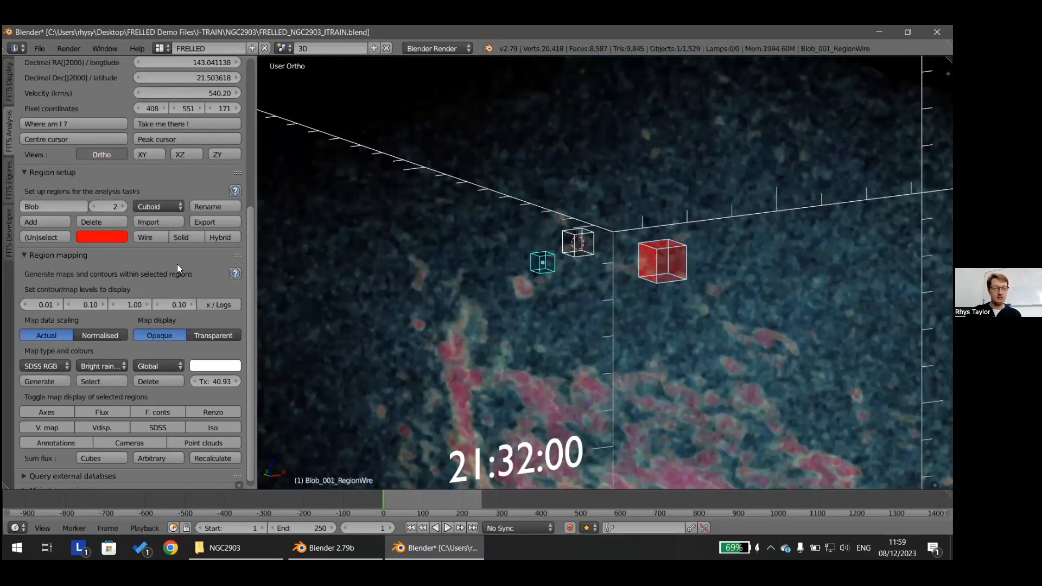
left_click(95, 234)
left_click_drag(101, 205, 146, 205)
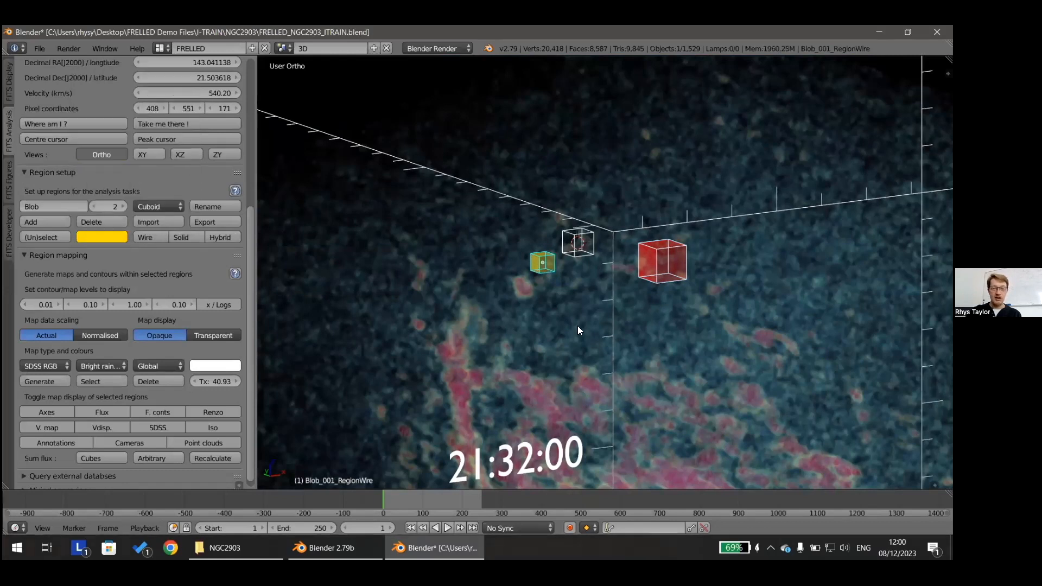
Return to the front view, select all three Blob regions together and export them
scroll(578, 330, "down", 1)
key("KP_1")
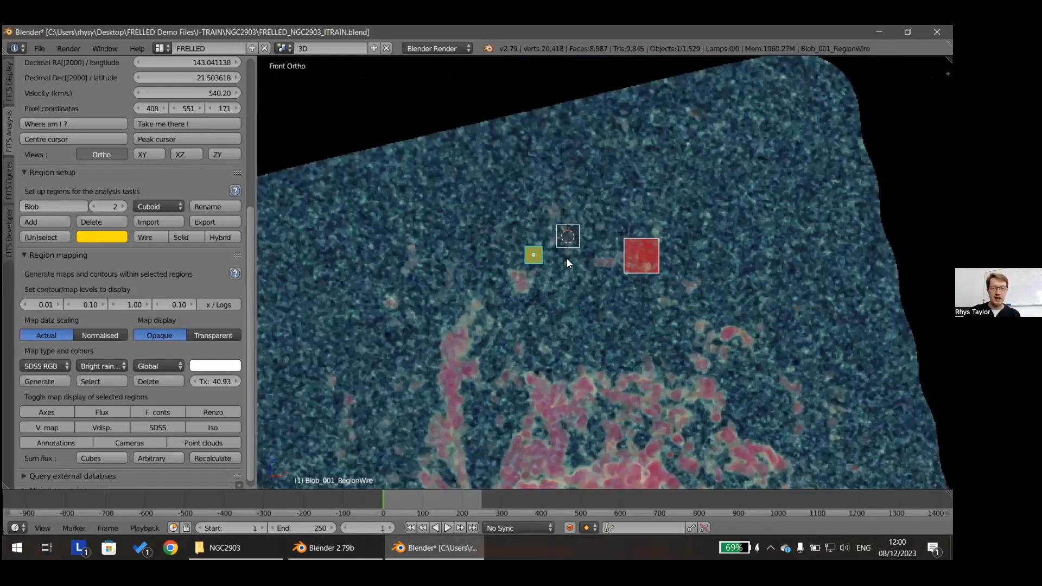
right_click(572, 245, "shift")
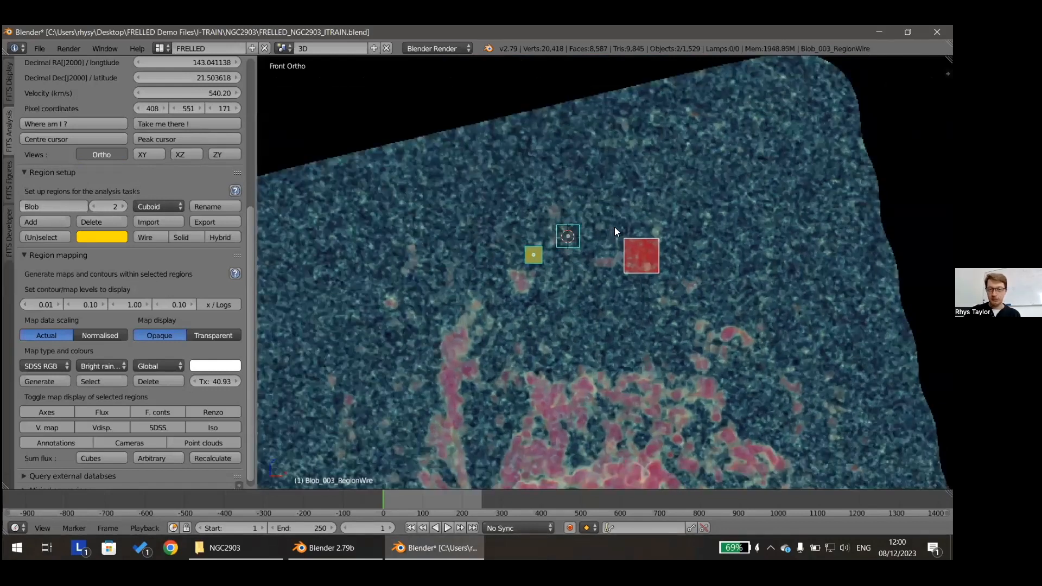
right_click(637, 241, "shift")
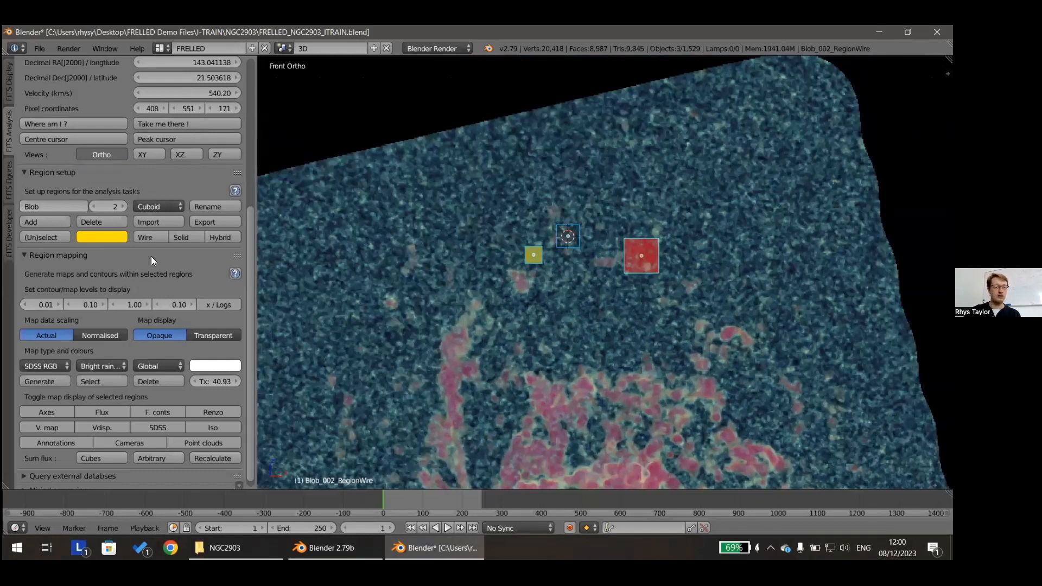
left_click(211, 222)
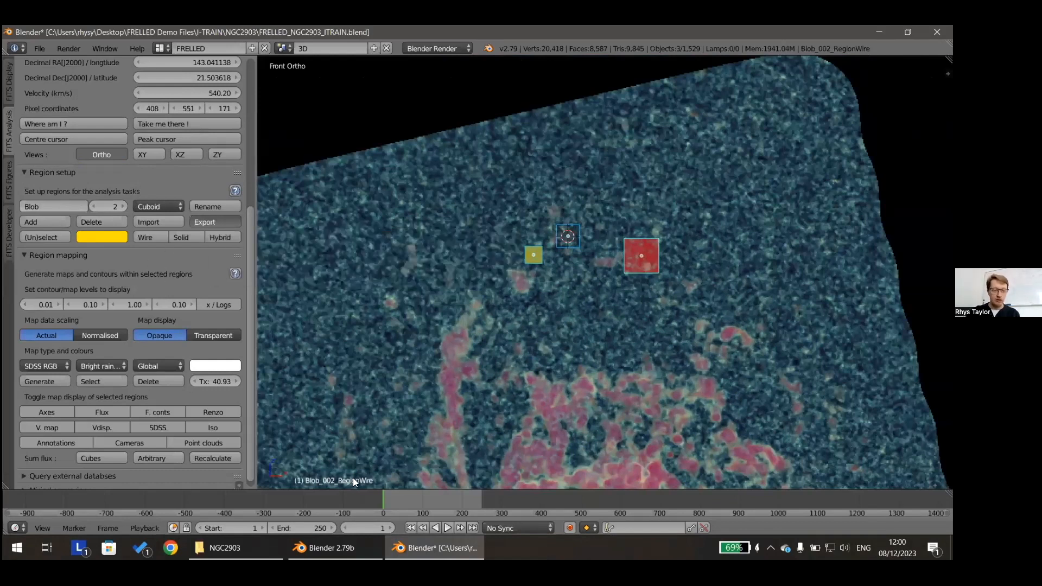
Check the export log, open WCSMask.txt from the NGC2903 folder, examine the exported region coordinates and velocity widths, and close the file
left_click(331, 548)
left_click(225, 547)
scroll(381, 323, "down", 1)
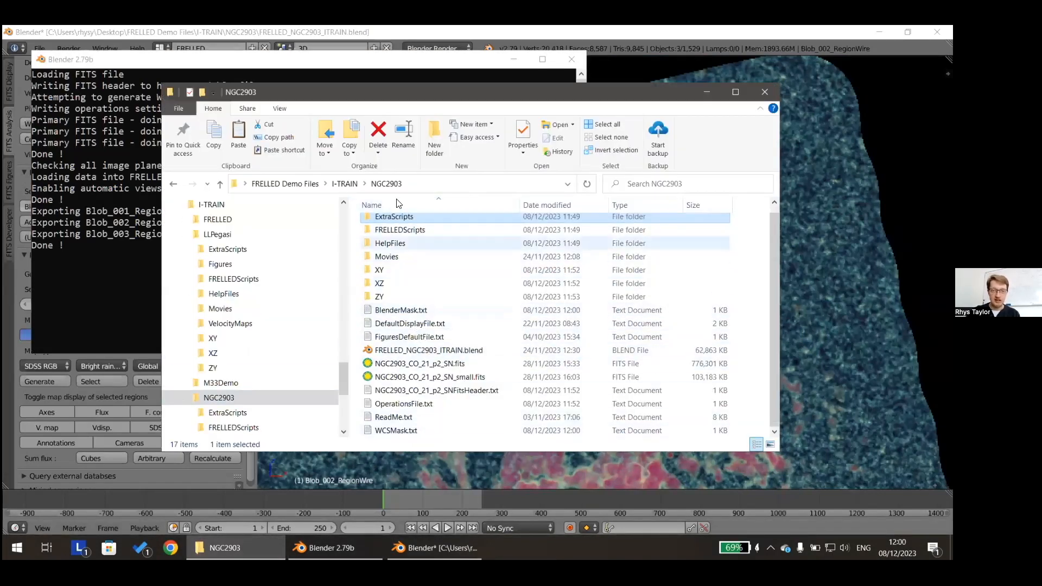
double_click(411, 430)
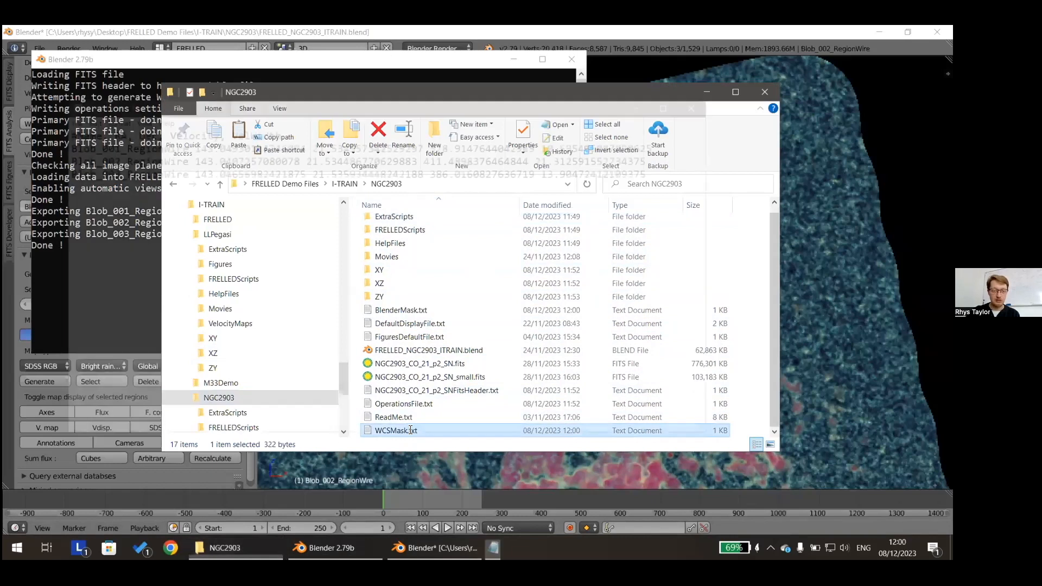
double_click(675, 101)
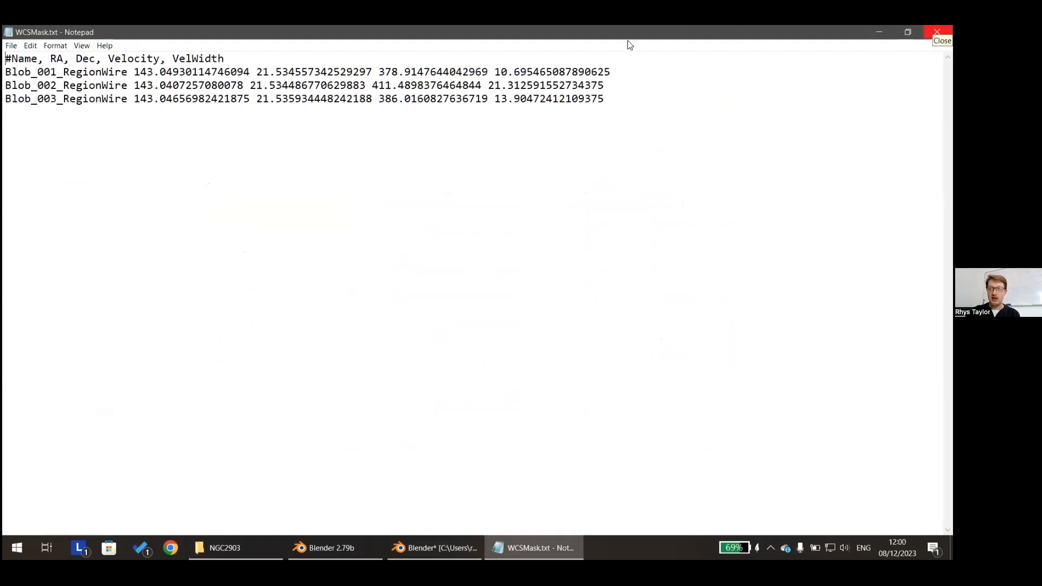
left_click(936, 31)
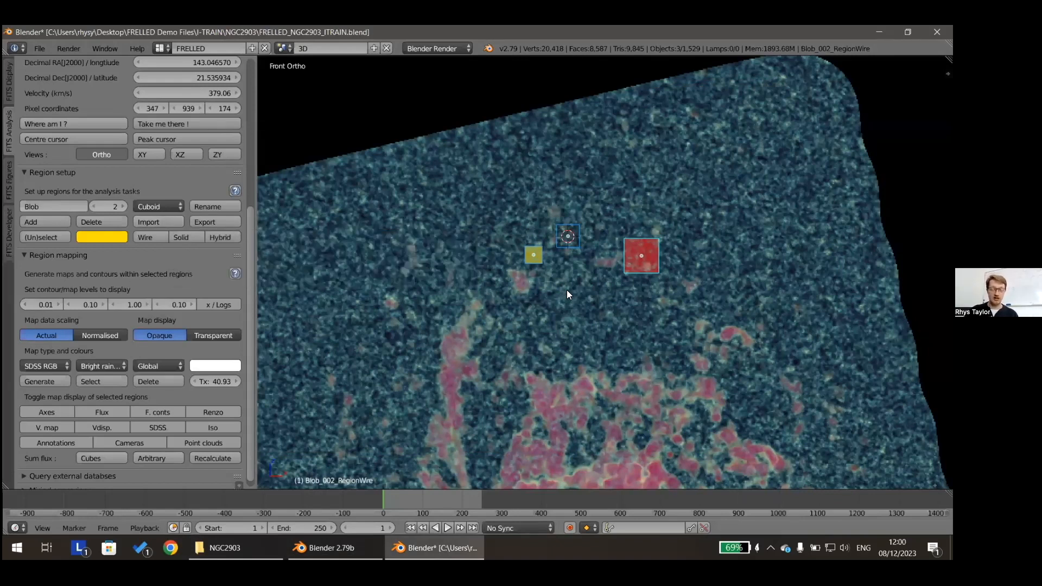
Select only the red Blob region in the front view, with the surrounding galaxy in frame
scroll(624, 305, "down", 4)
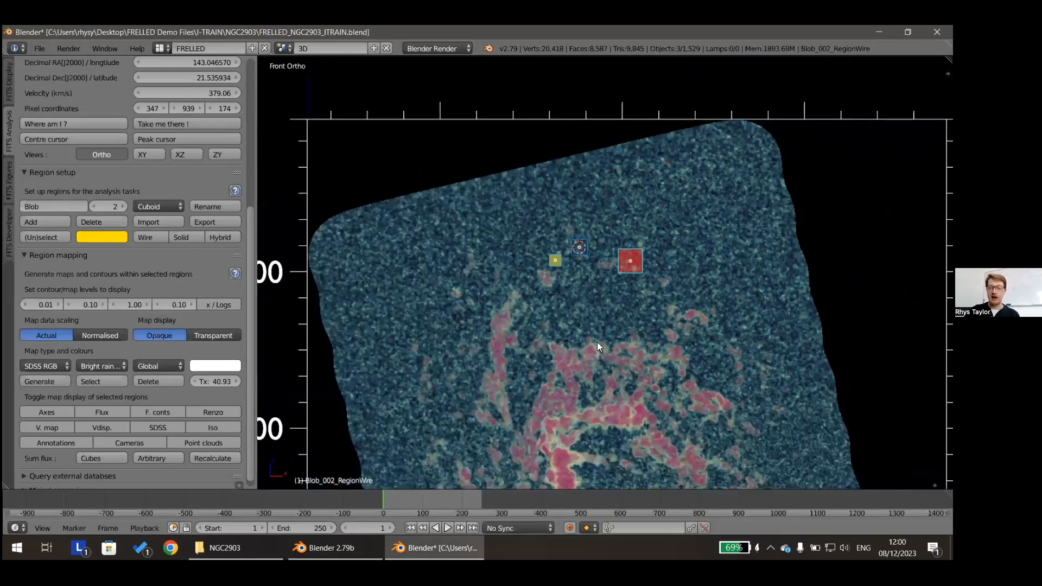
middle_click_drag(596, 342, 560, 258, "shift")
key("KP_1")
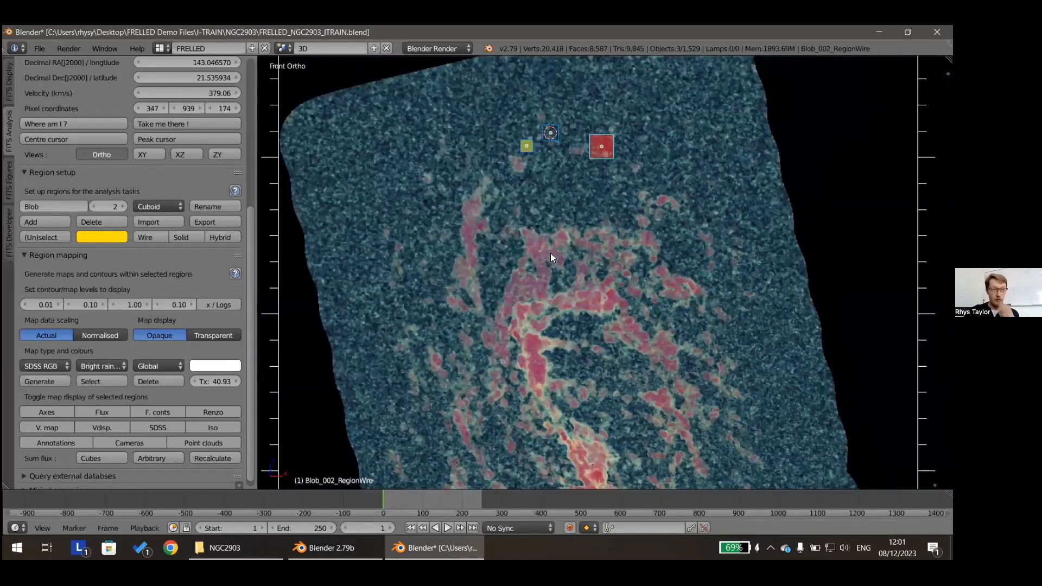
right_click(589, 140)
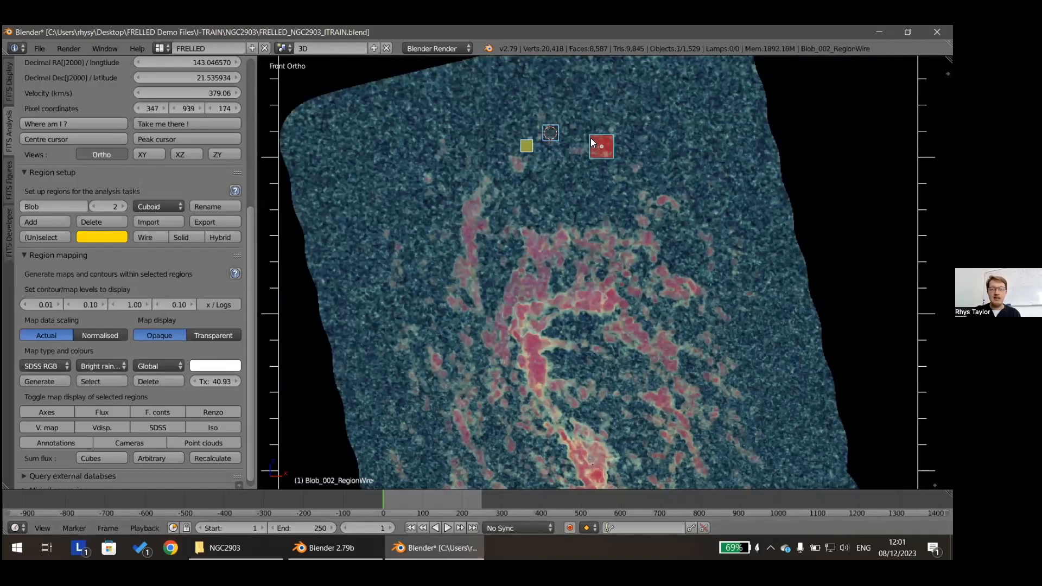
scroll(428, 180, "down", 2)
scroll(173, 151, "up", 5)
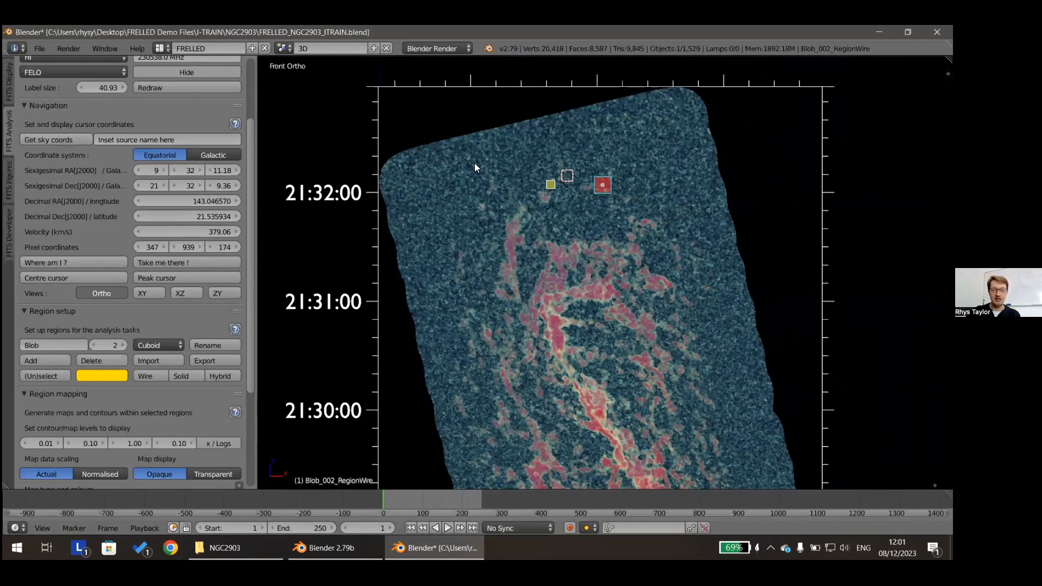
Read the sky coordinates at a point just above the data's upper-left edge, and at the red Blob region with the cursor snapped to it
left_click(452, 116)
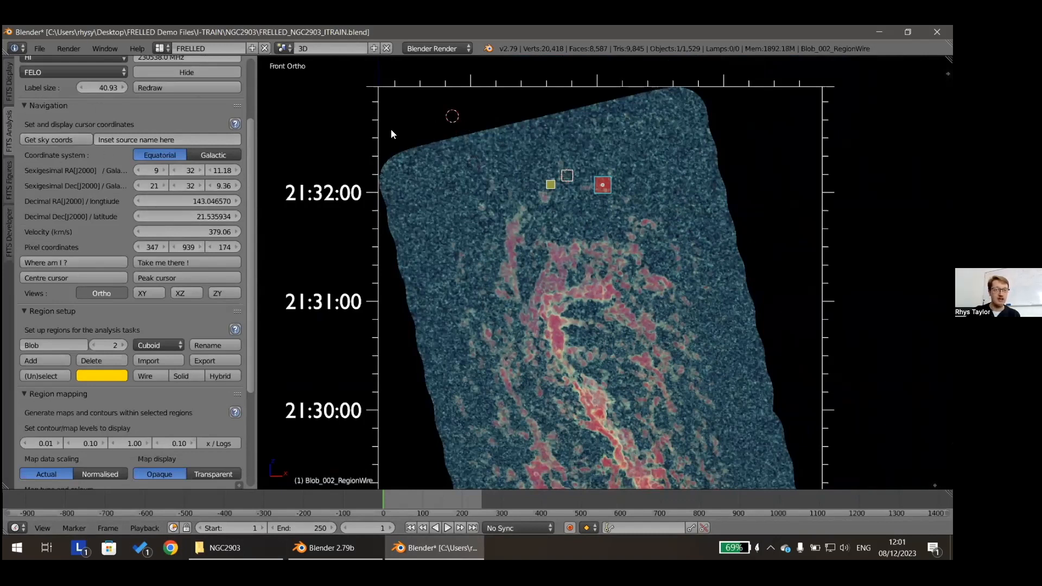
left_click(70, 260)
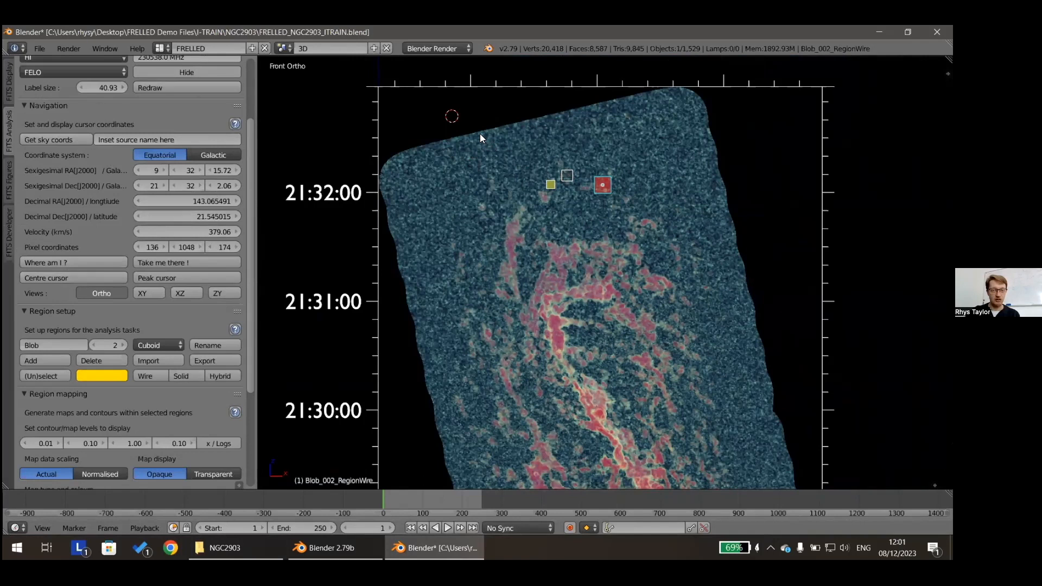
key("shift+s")
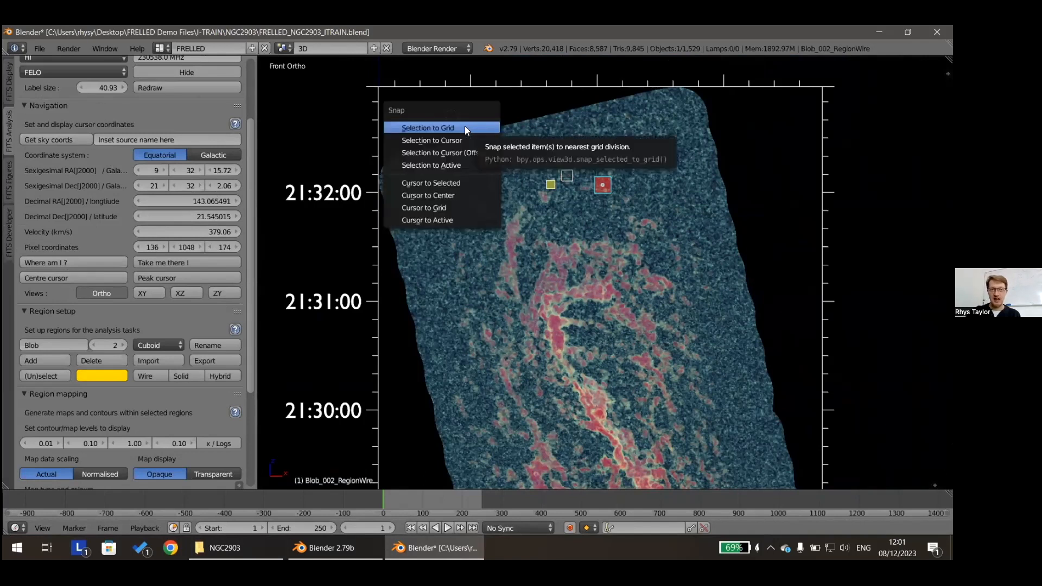
left_click(446, 183)
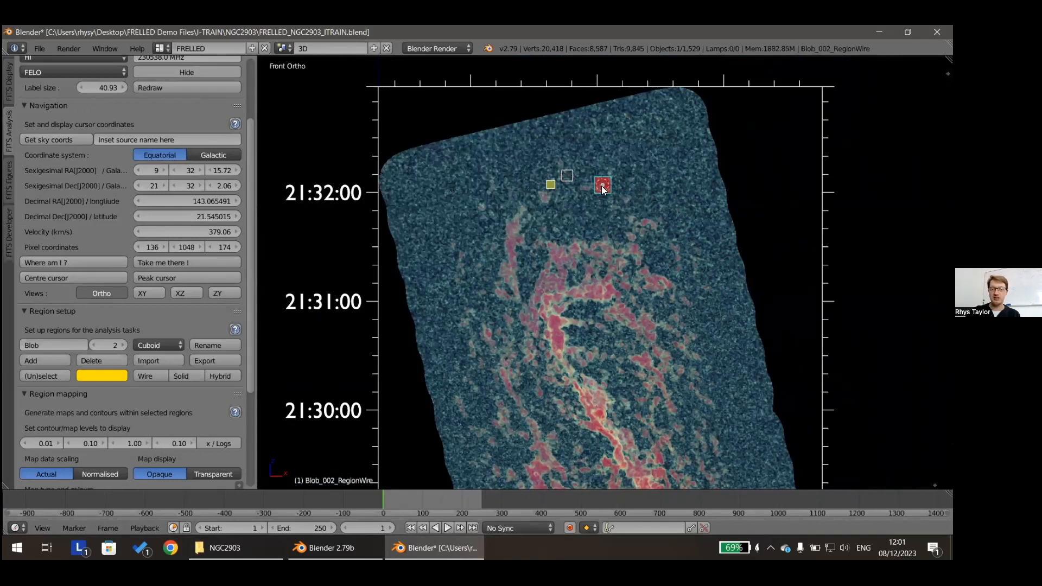
scroll(601, 186, "up", 2)
left_click(64, 262)
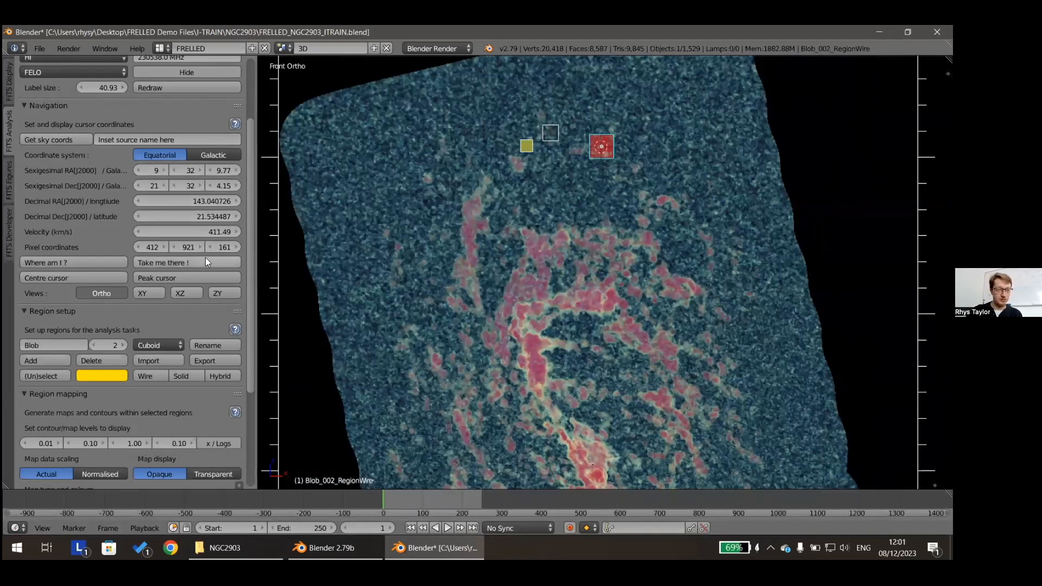
Move the 3D cursor off the data, and send it back to the stored coordinates RA 9 32 9.77, Dec 21 32 4.15, velocity 411.49 km/s
scroll(469, 221, "down", 2)
left_click(439, 133)
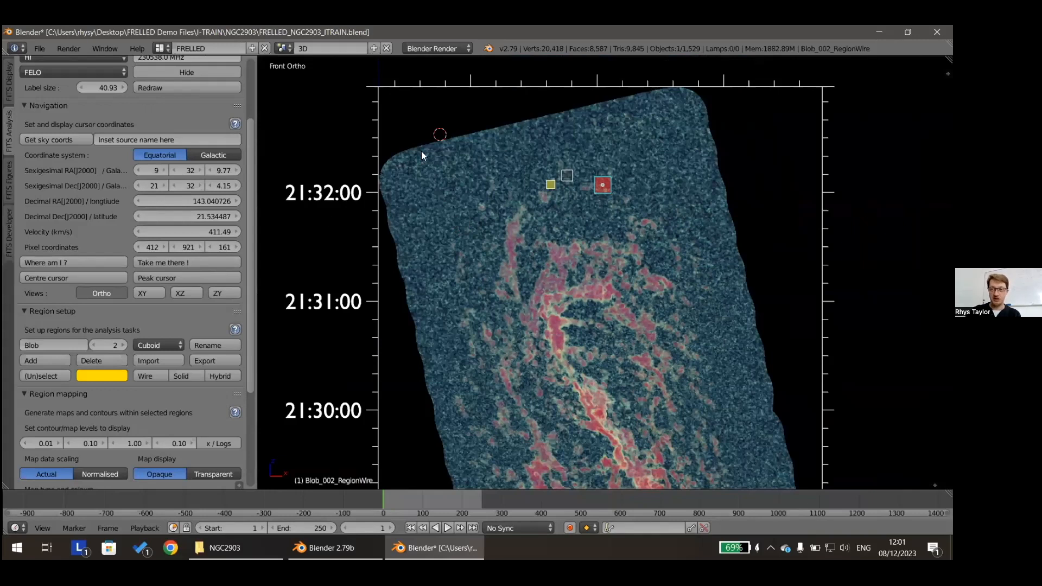
left_click(187, 263)
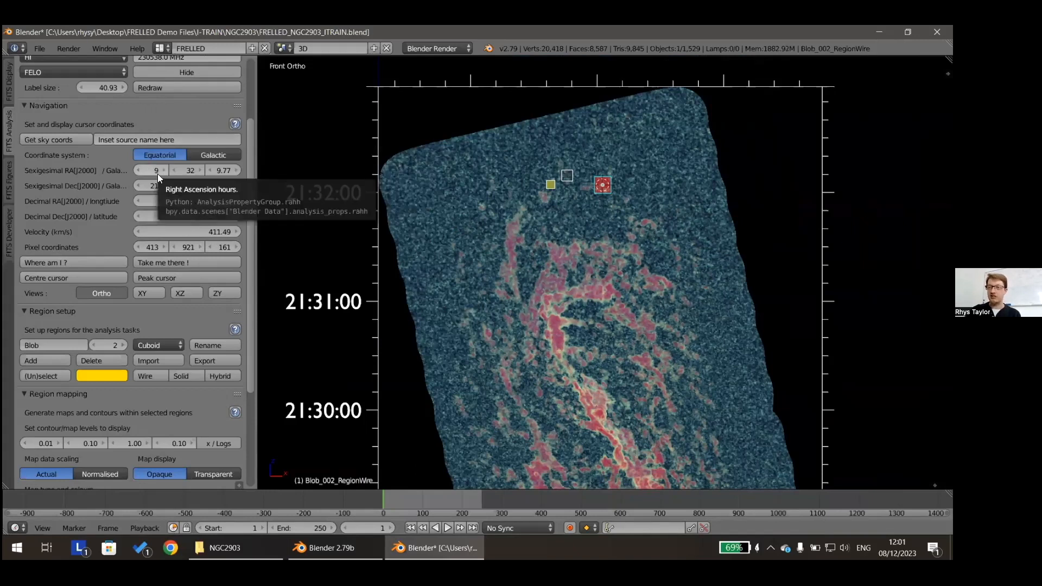
Examine the FITS analysis options for spectral coordinates, navigation and region mapping, and bring up the FITS display settings with the galaxy in frame
scroll(569, 303, "up", 1)
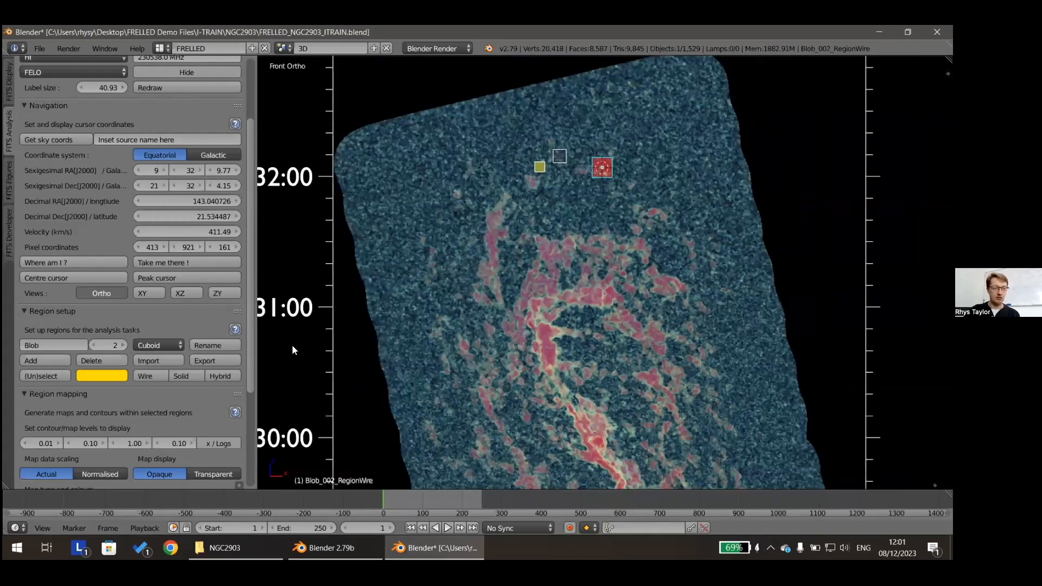
scroll(488, 287, "down", 1)
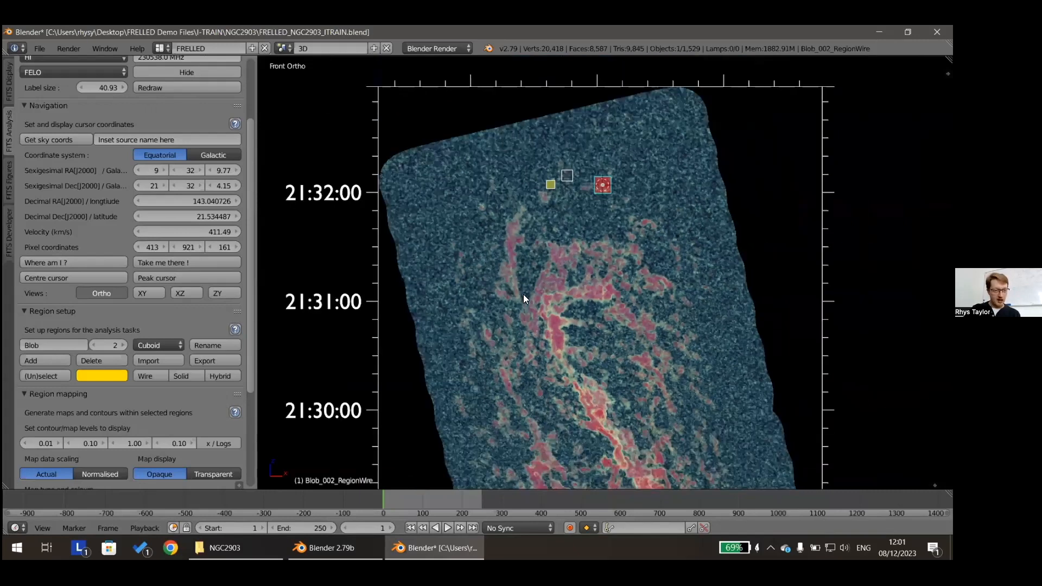
middle_click_drag(528, 255, 524, 222, "shift")
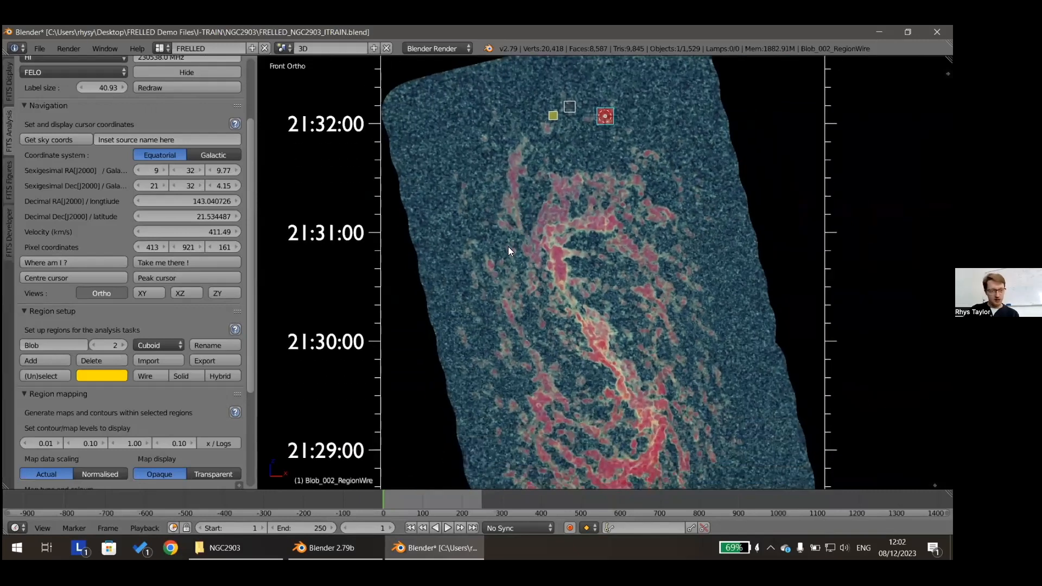
scroll(166, 389, "down", 5)
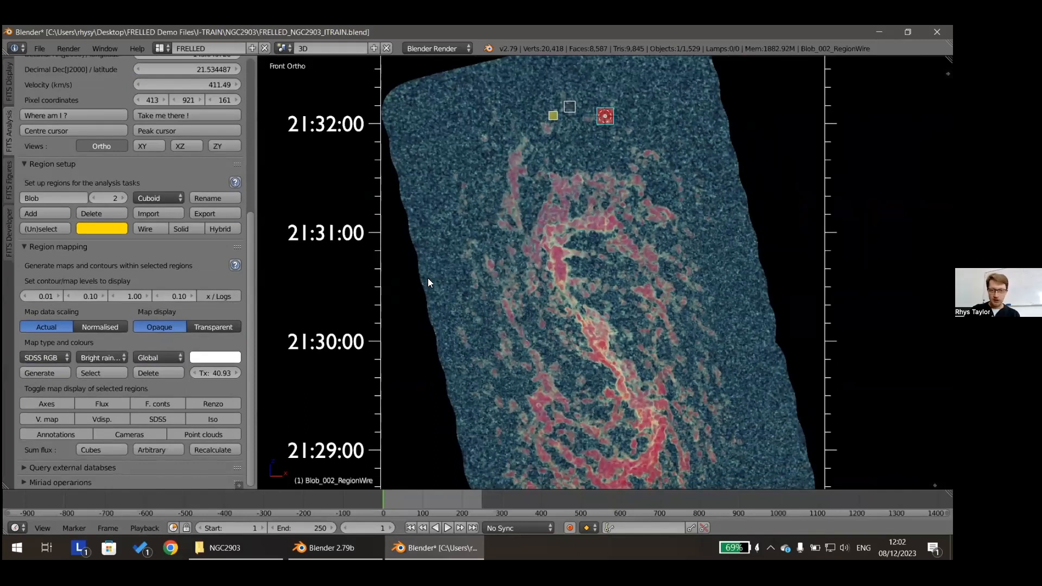
scroll(431, 278, "down", 1)
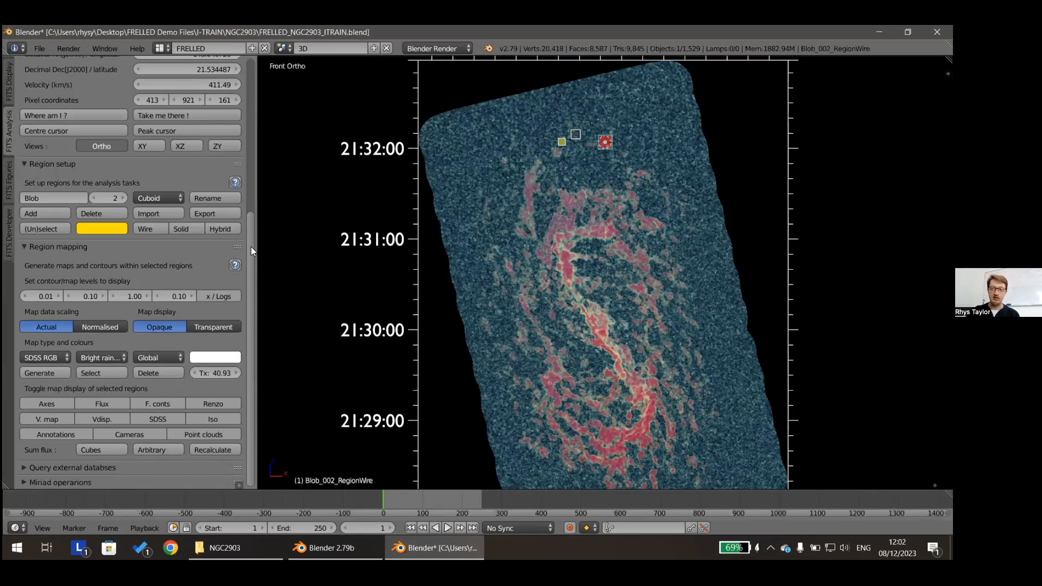
left_click_drag(251, 246, 266, 93)
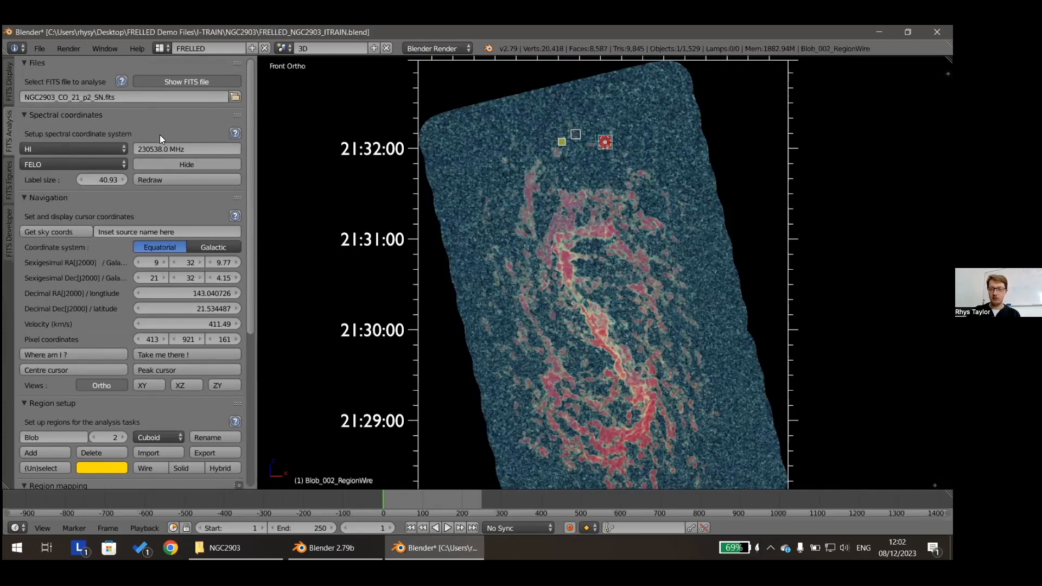
scroll(160, 135, "down", 5)
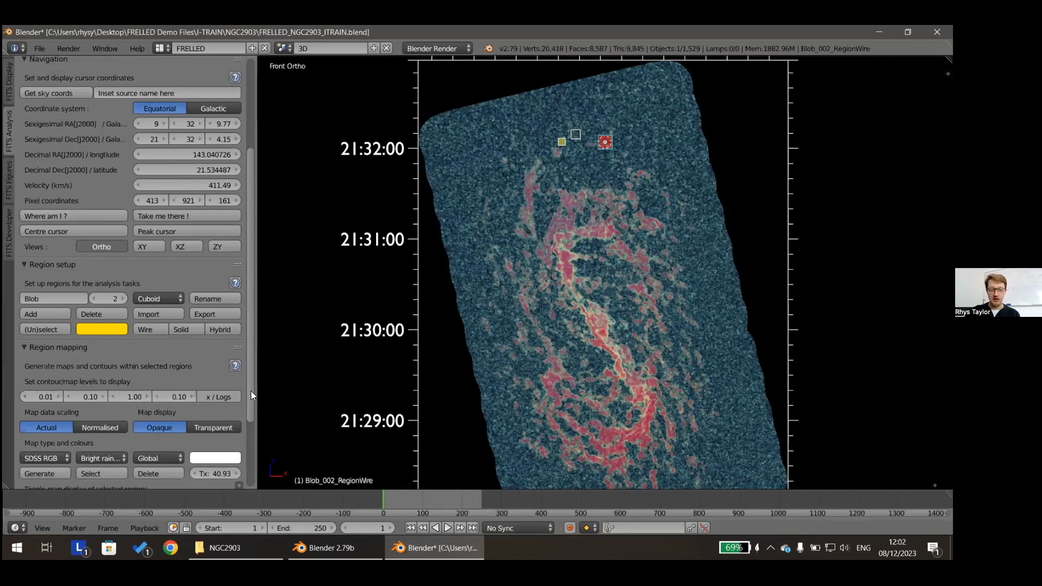
left_click(8, 81)
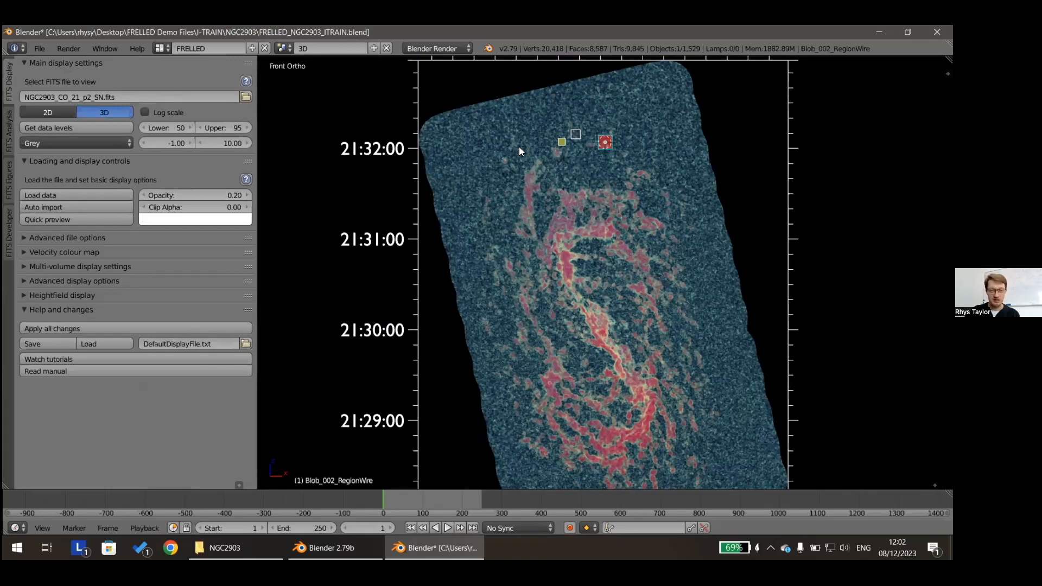
scroll(521, 151, "down", 1)
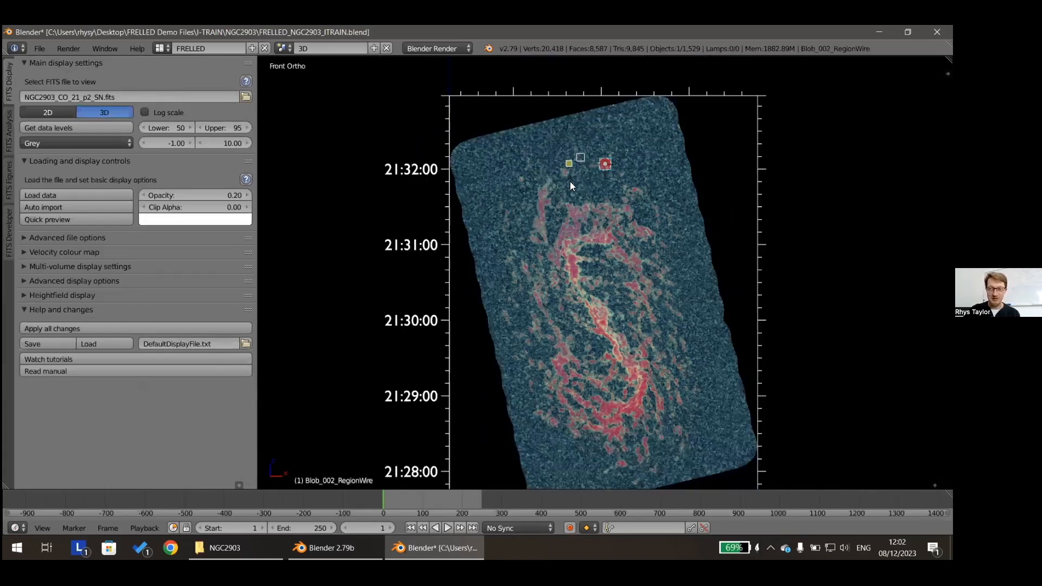